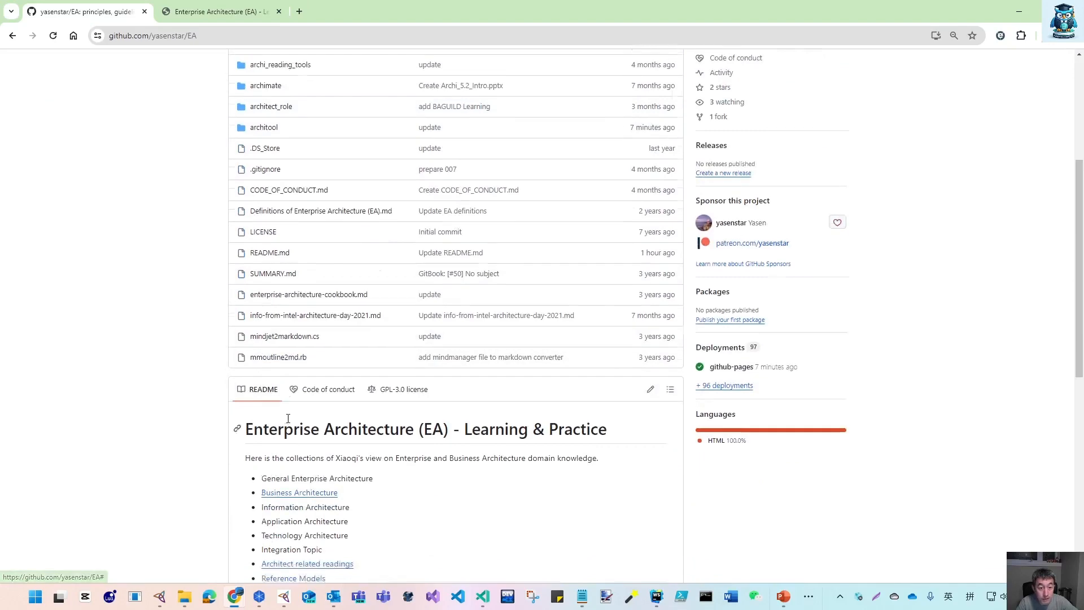
- Switch from the EA repository's README to the published EA site and open "Play with Archi HTML Report Query"
scroll(339, 424, "up", 5)
scroll(343, 423, "down", 3)
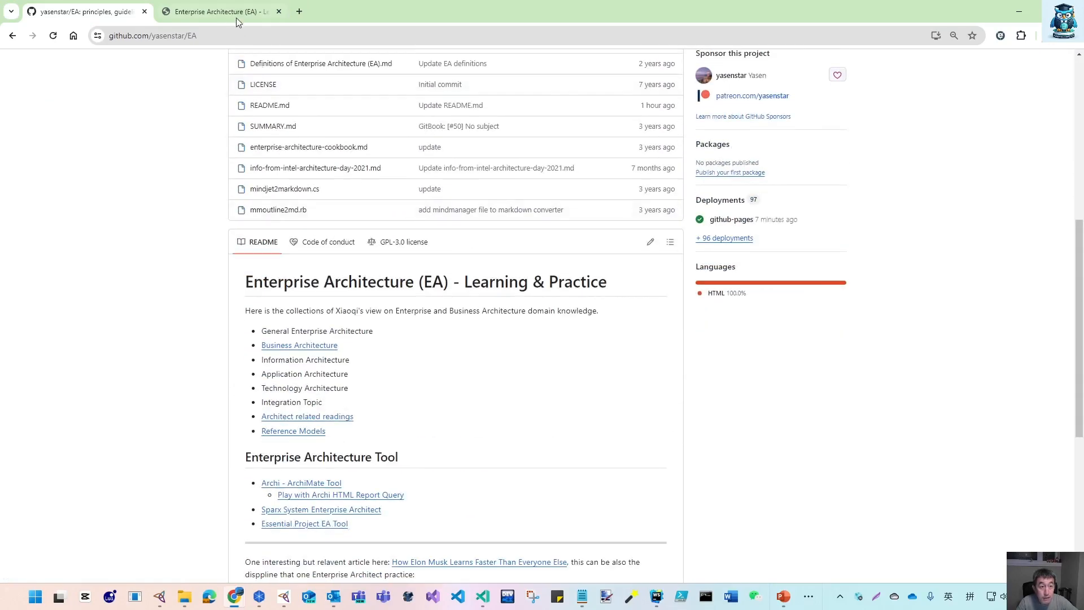
left_click(235, 15)
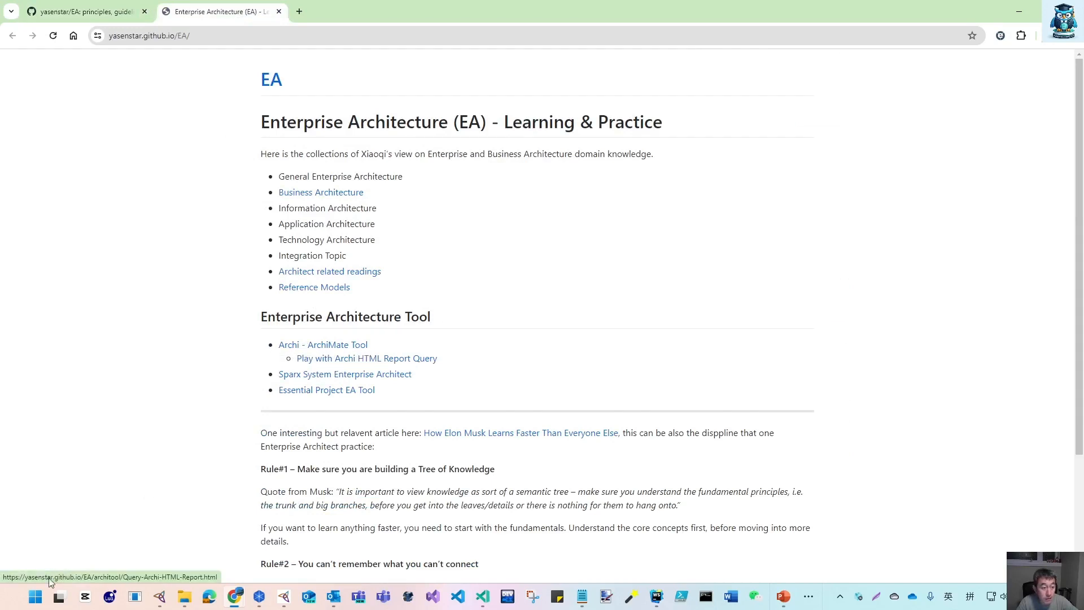
left_click(342, 359)
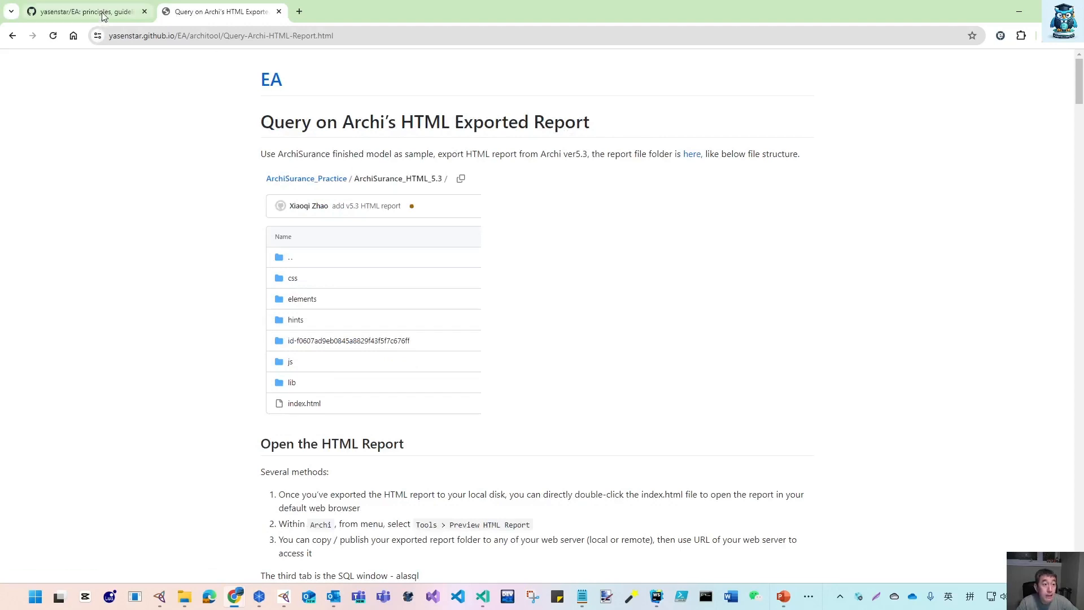
- Open Query-Archi-HTML-Report.md from the EA repository's architool folder and compare it with the published page
left_click(85, 11)
scroll(351, 333, "up", 7)
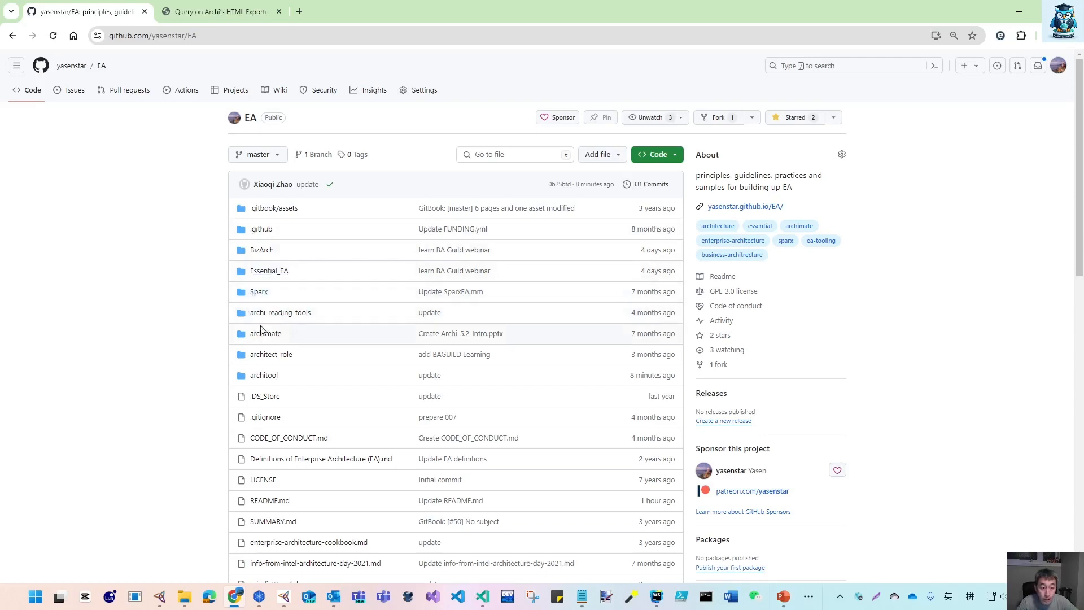
left_click(270, 379)
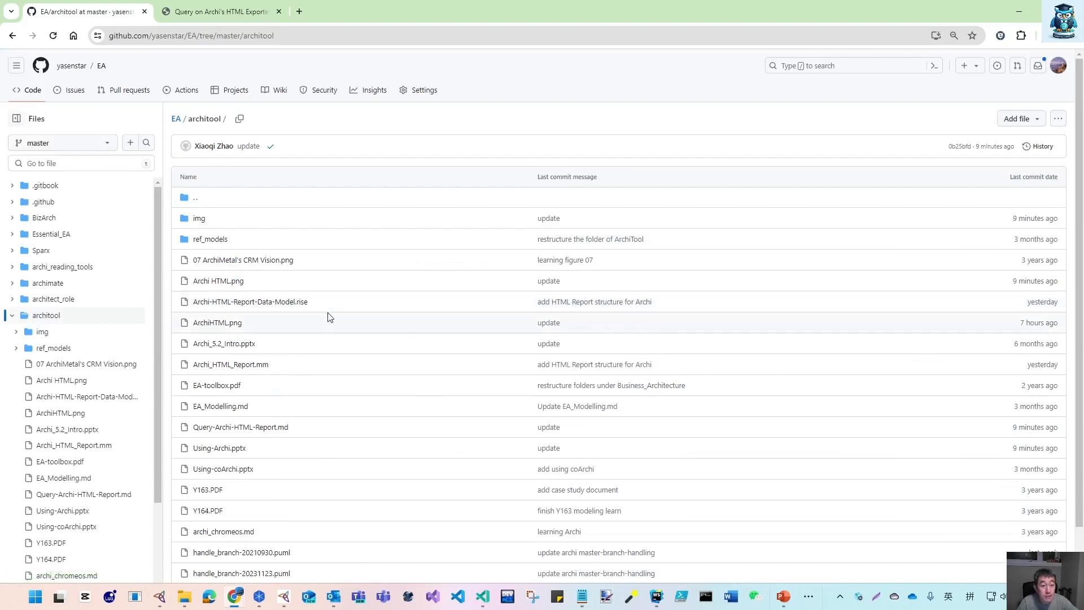
left_click(271, 428)
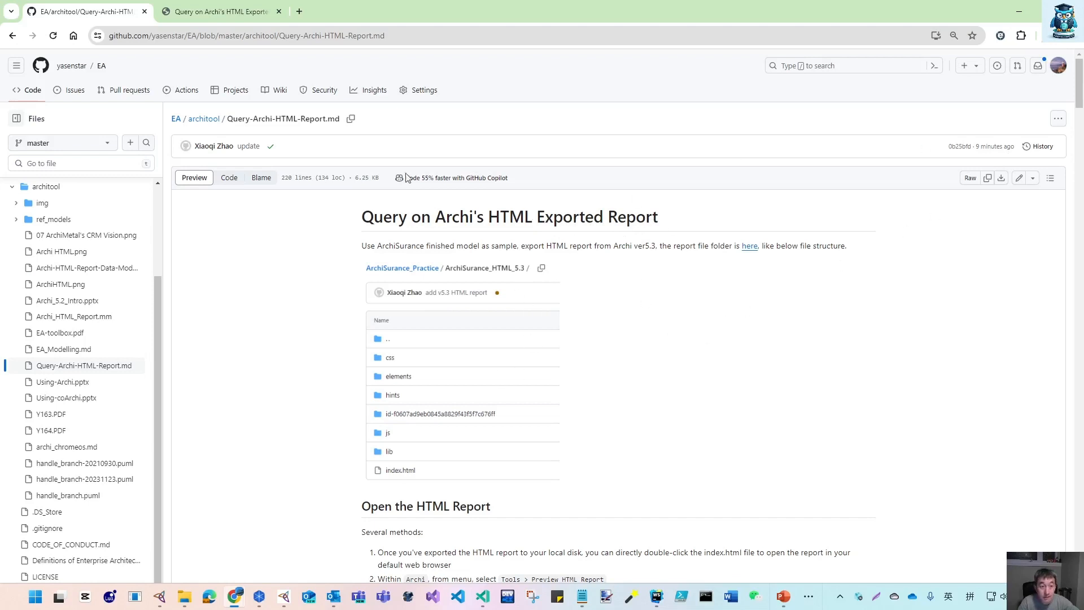
left_click(210, 18)
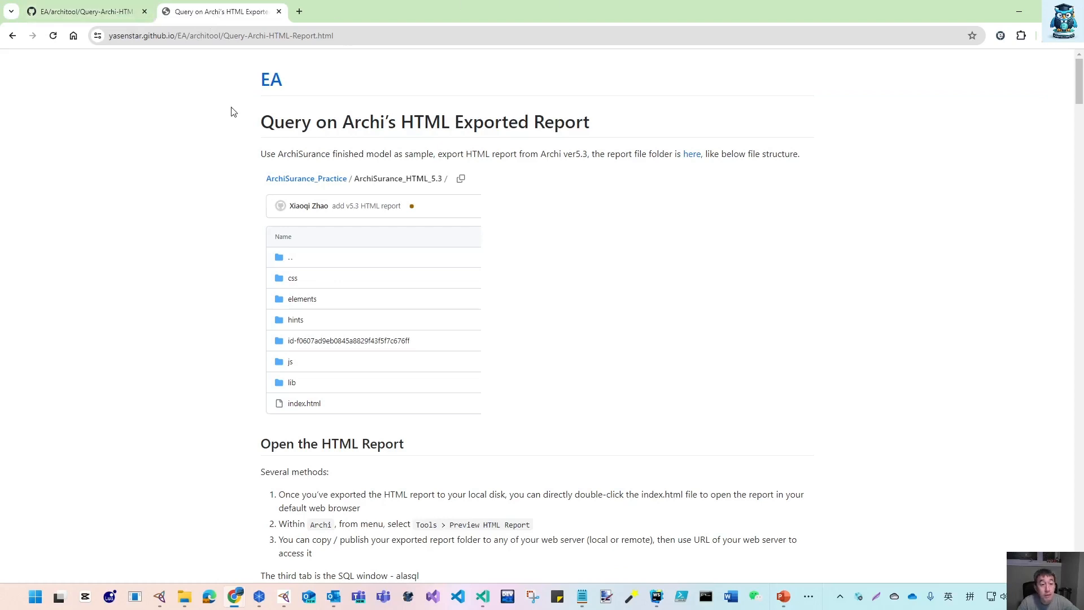
left_click(32, 15)
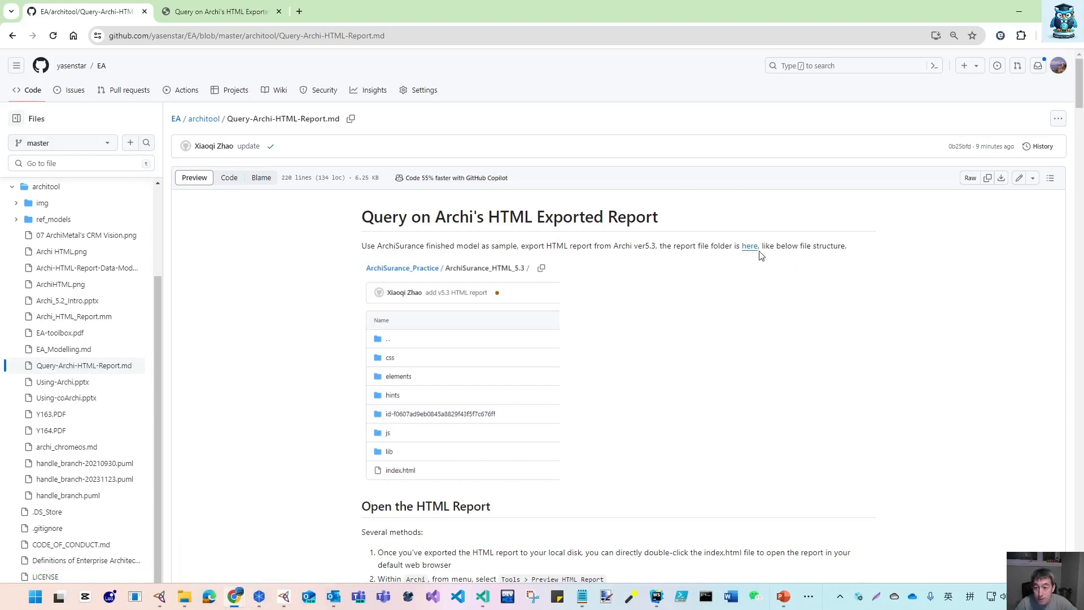
- Open the guide's linked ArchiSurance_HTML_5.3 report folder in a new tab, view its index.html source and return to the folder
right_click(751, 249)
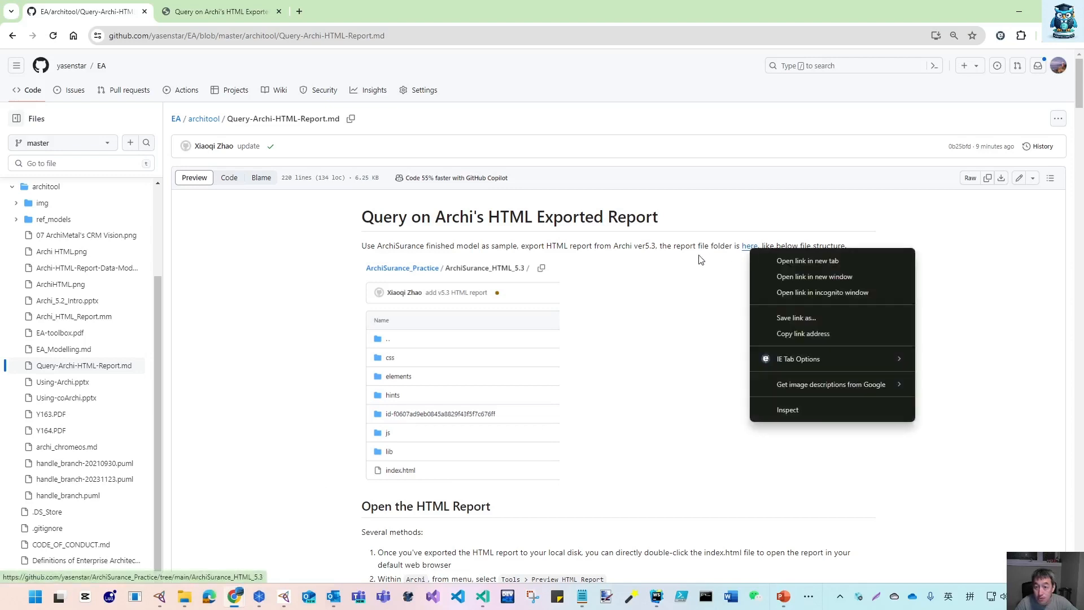
left_click(792, 261)
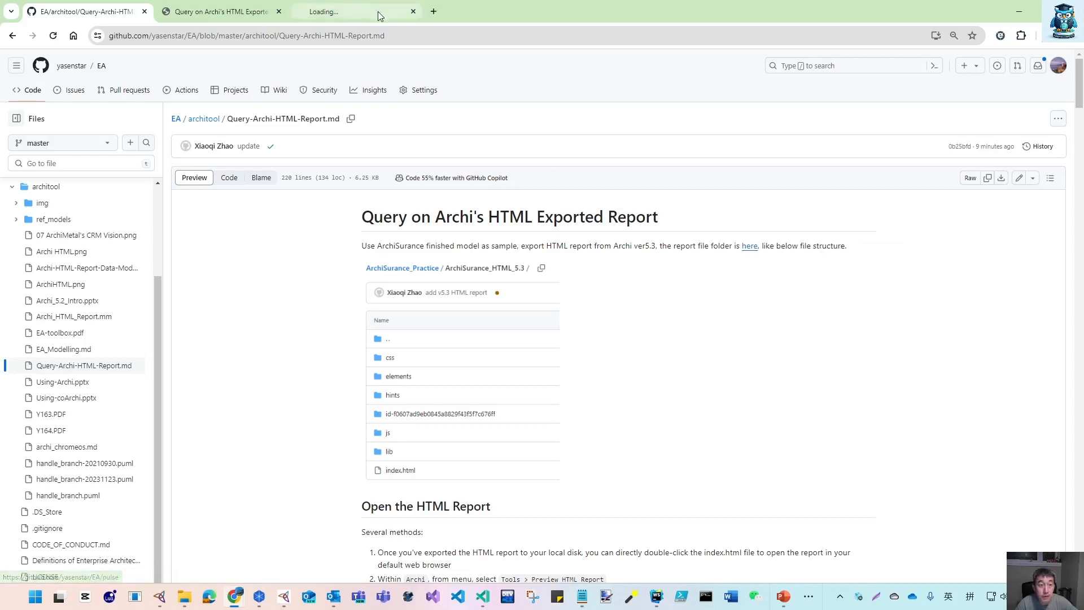
left_click(361, 13)
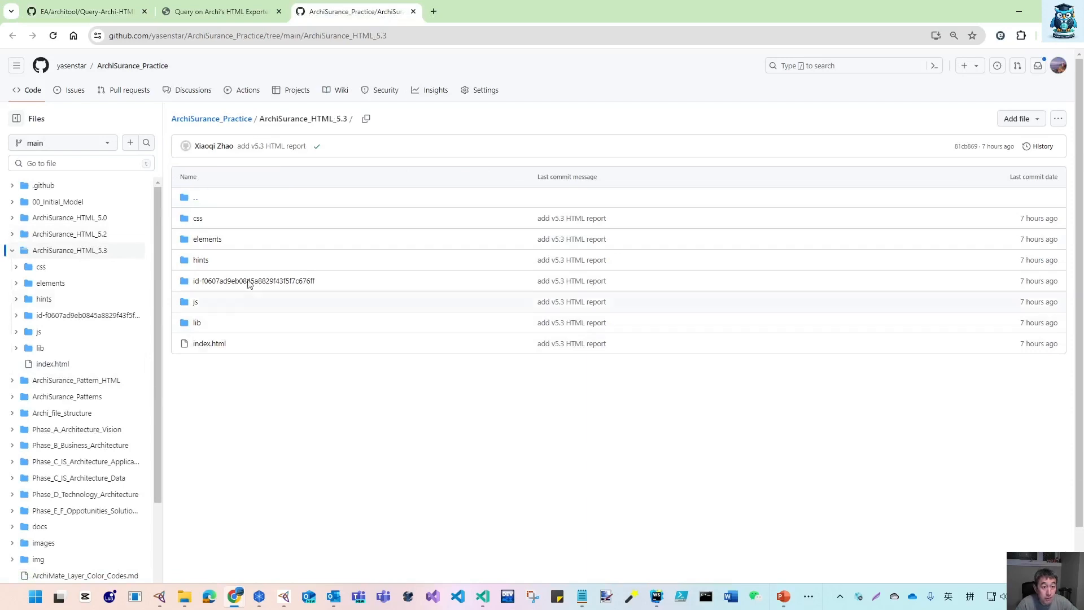
left_click(208, 349)
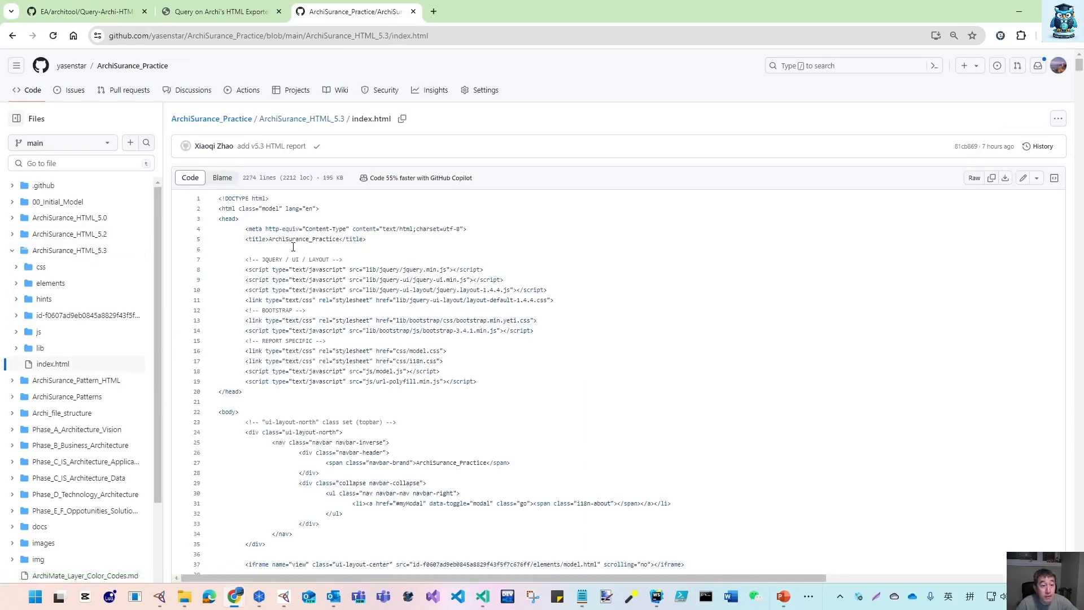
left_click(306, 121)
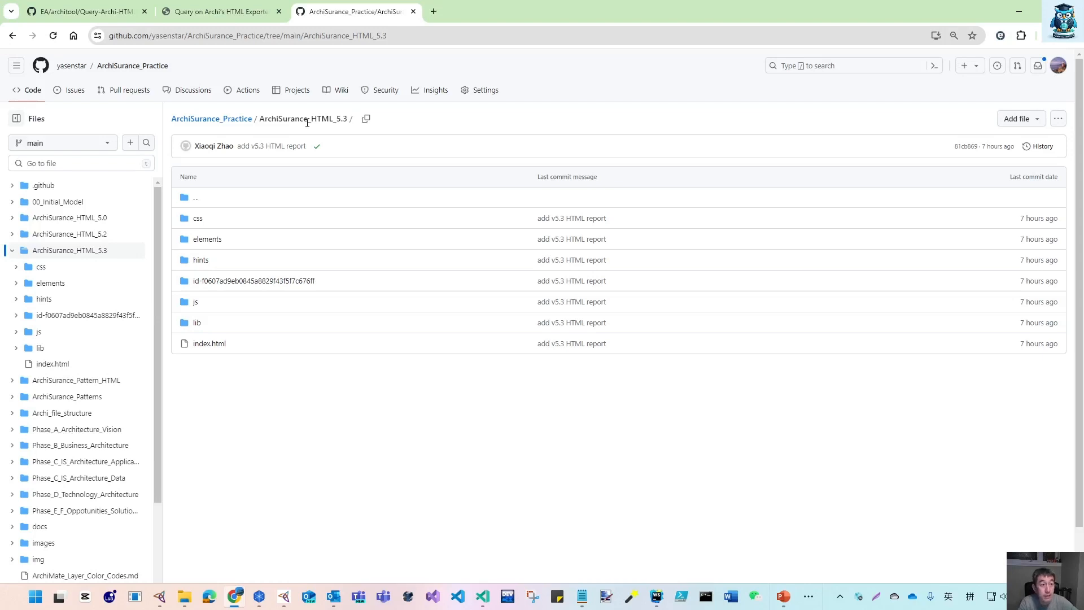
- Look through the ArchiSurance_HTML_5.0 and 5.2 folders, the ArchiSurance_Practice repository's main page and its published site link
left_click(73, 220)
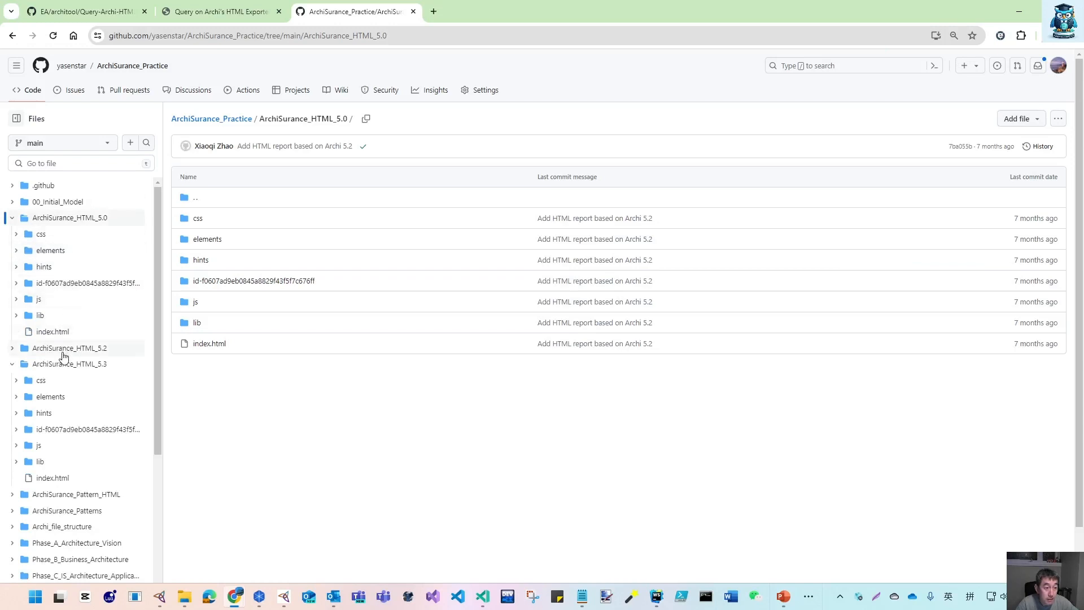
left_click(71, 349)
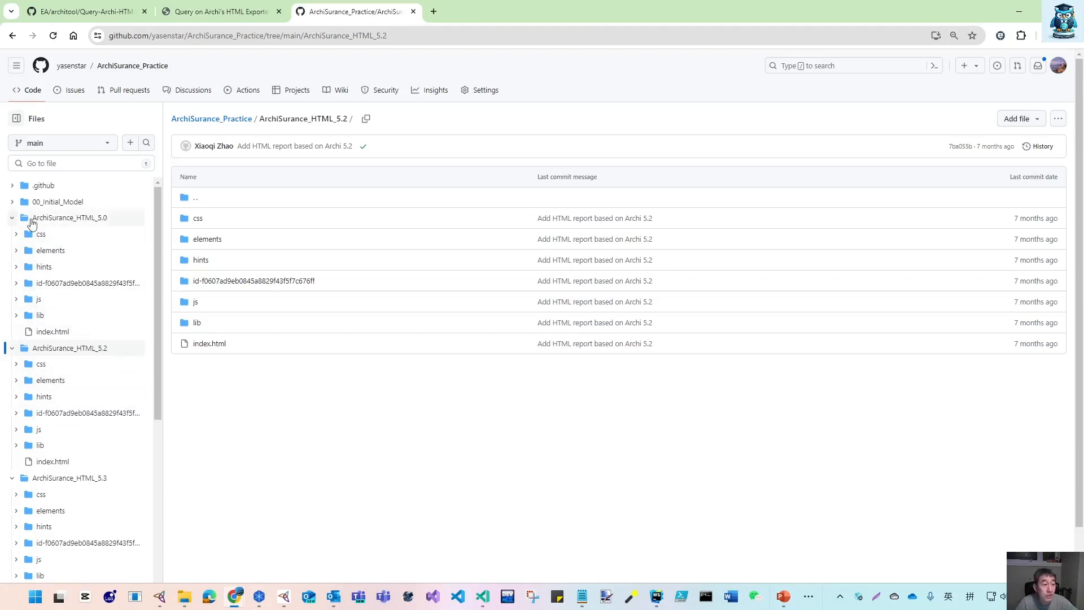
left_click(32, 93)
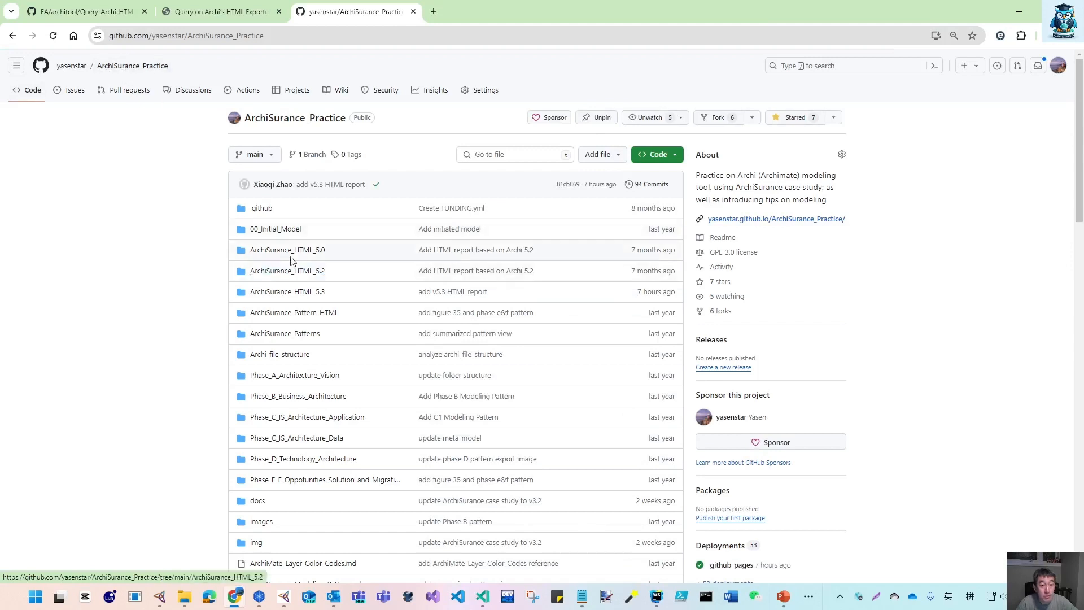
left_click(769, 220)
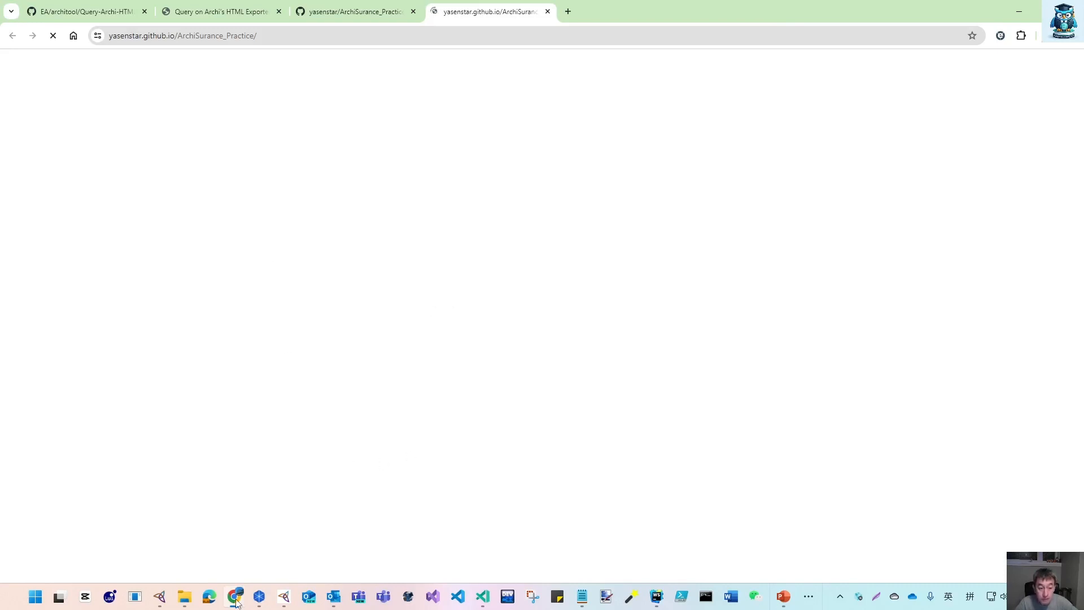
left_click(366, 17)
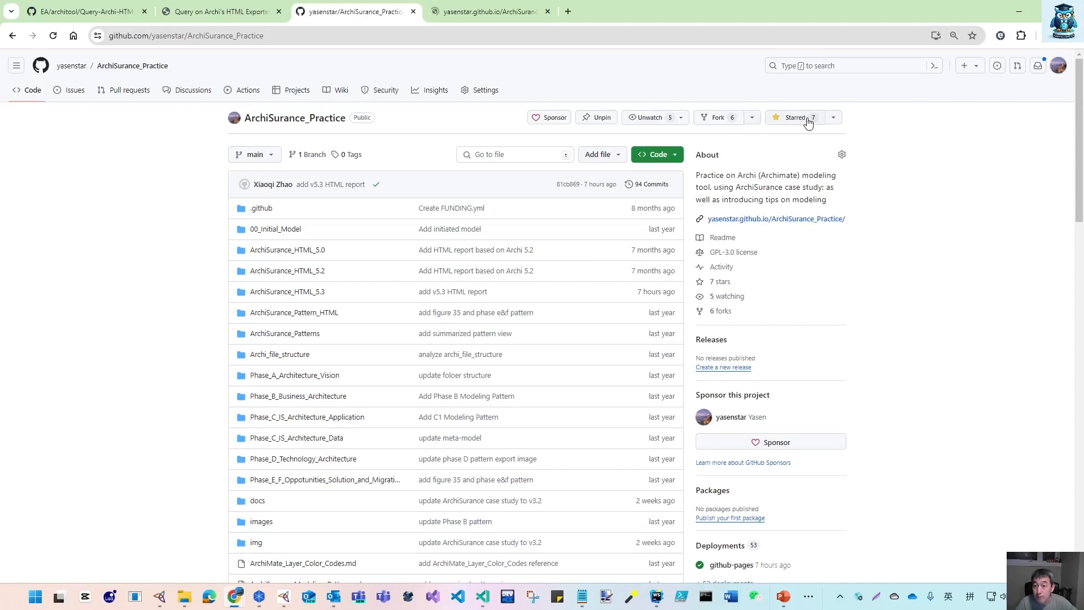
- Switch to File Explorer and open index.html from D:\GitHub\ArchiSurance_Practice\ArchiSurance_HTML_5.3 in the browser
left_click(184, 597)
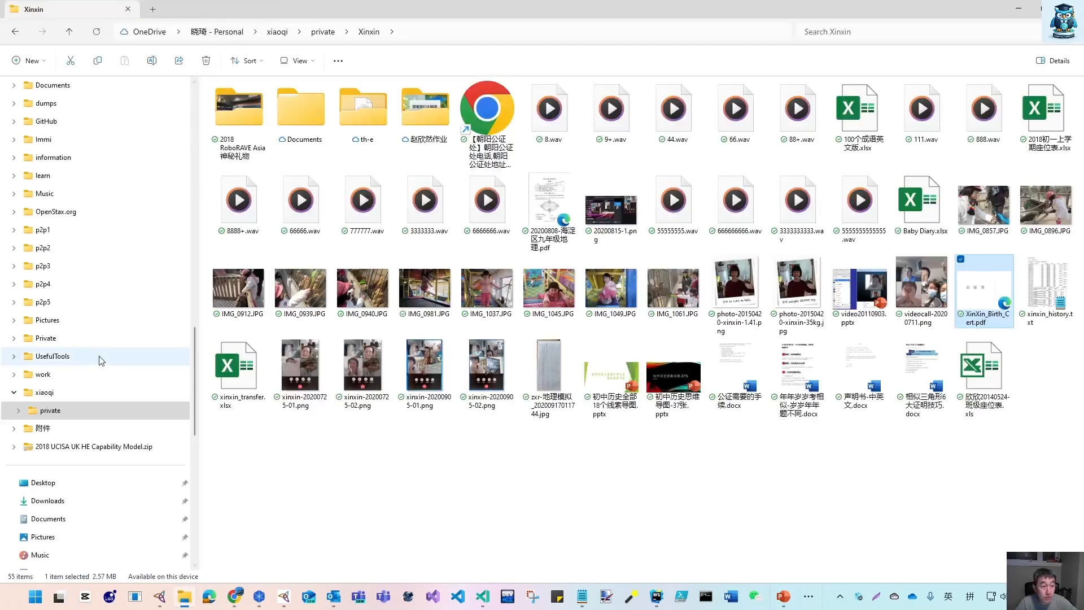
scroll(60, 520, "down", 8)
left_click(61, 413)
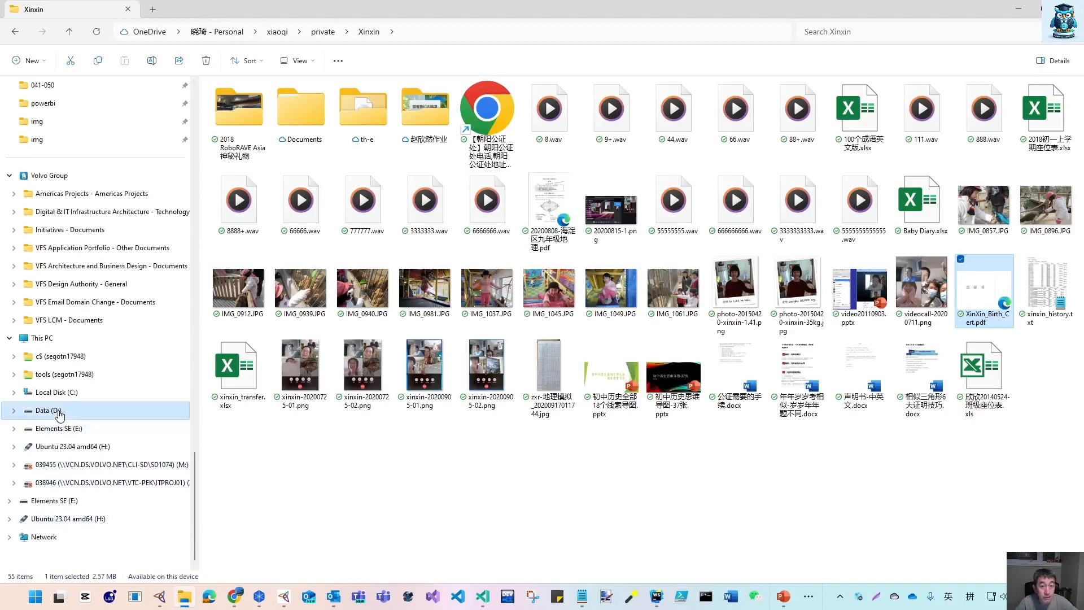
double_click(243, 247)
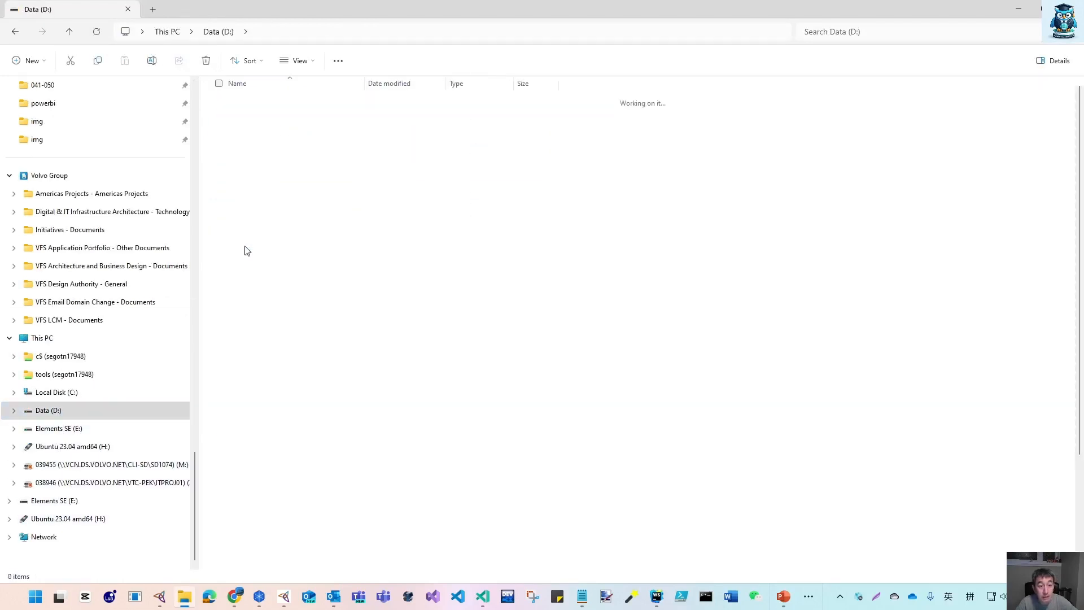
double_click(264, 191)
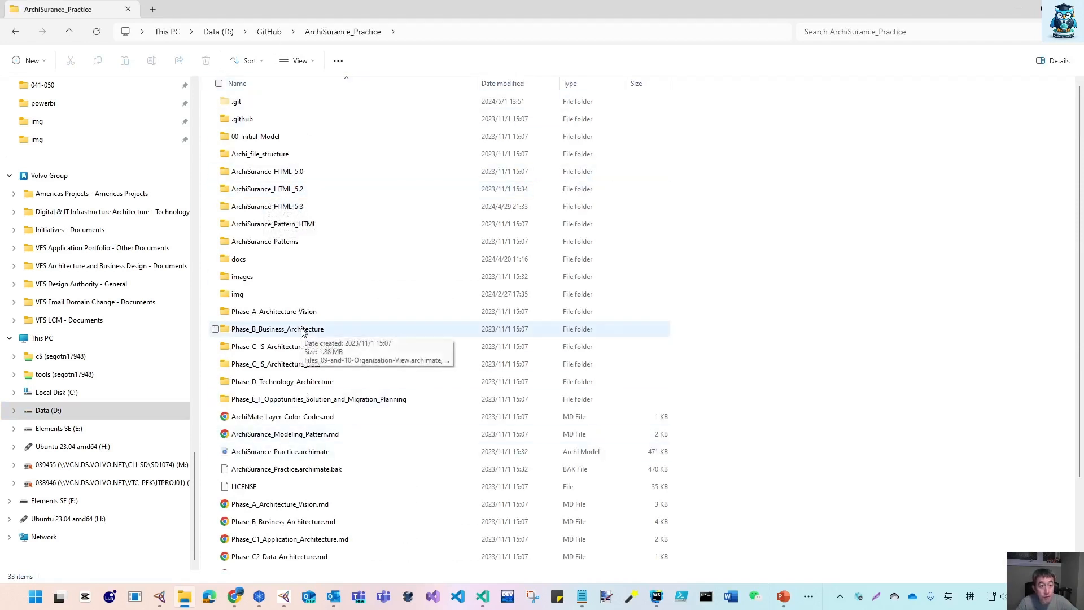
double_click(281, 207)
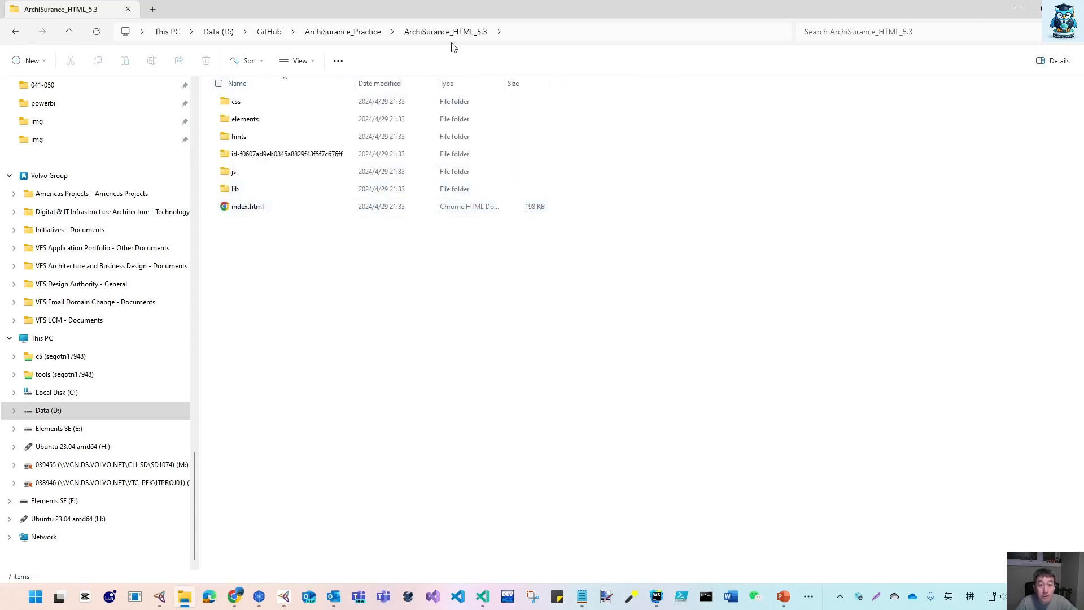
double_click(257, 207)
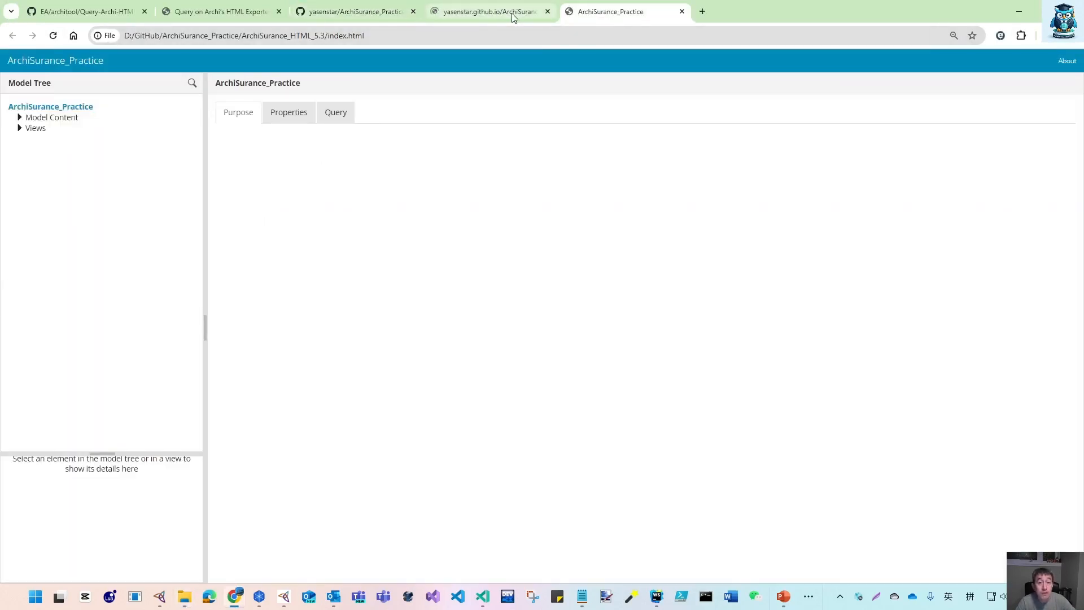
- Close the published-site page, detach the local report into its own window, and place the GitHub window beside it at full height
left_click(548, 12)
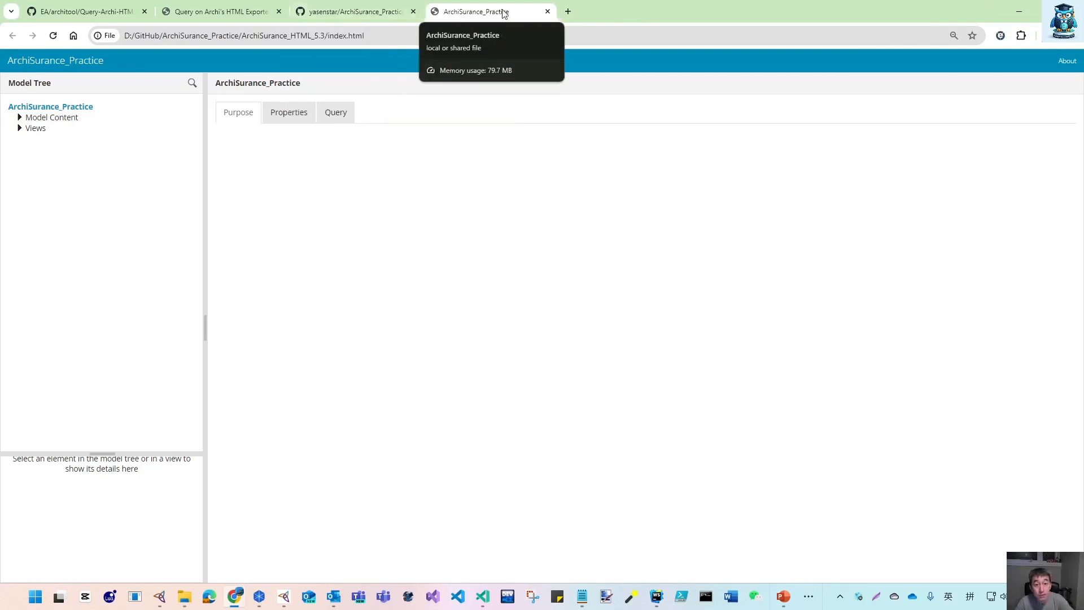
left_click_drag(509, 13, 107, 40)
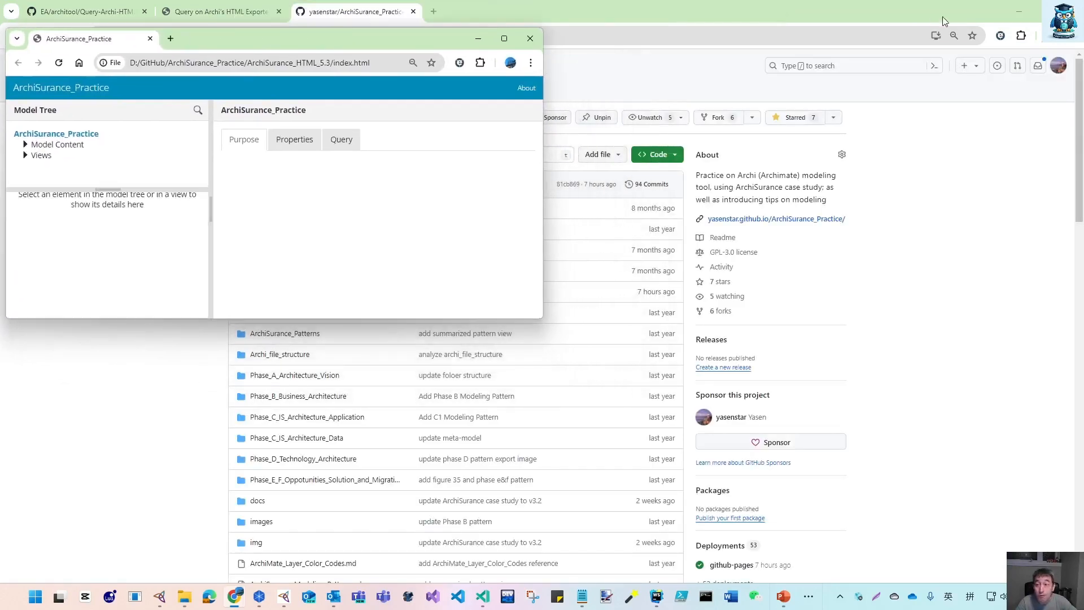
left_click_drag(706, 12, 899, 12)
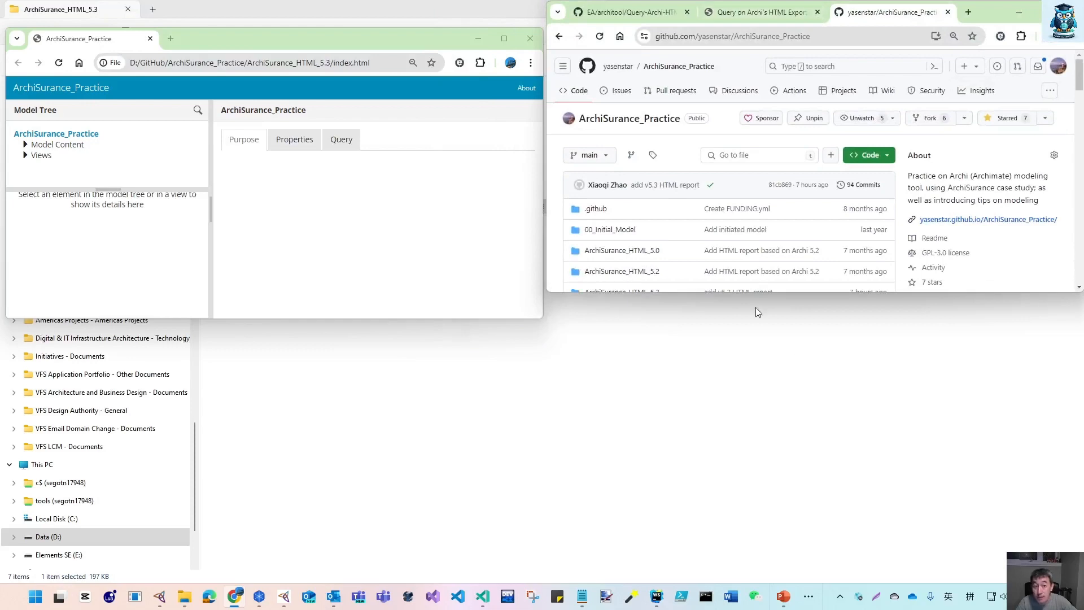
double_click(793, 293)
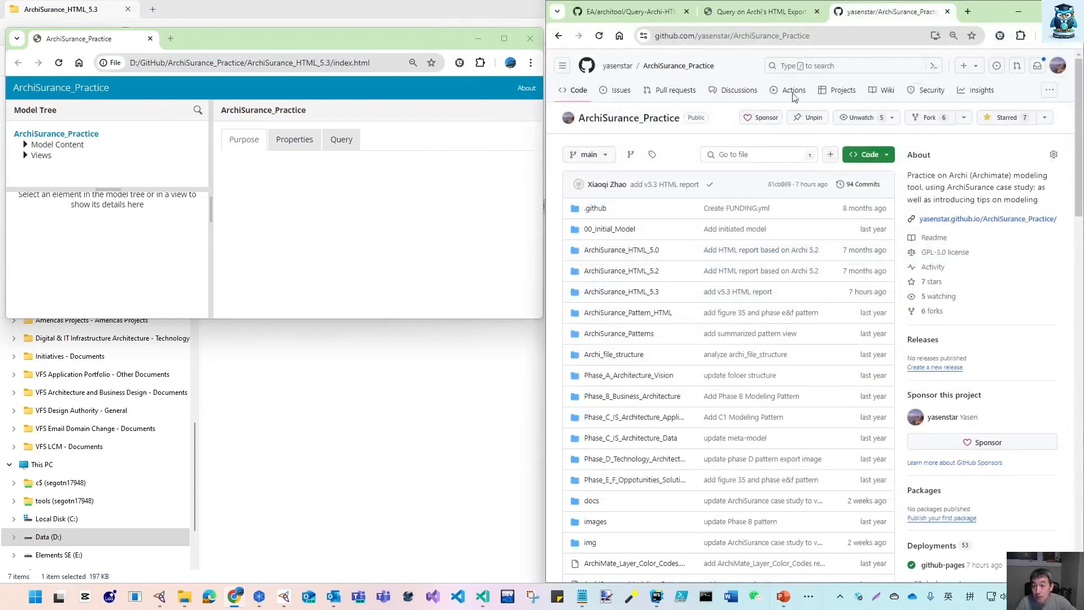
- Show Query-Archi-HTML-Report.md in the GitHub window and stretch the local report window to full screen height beside it
left_click(773, 11)
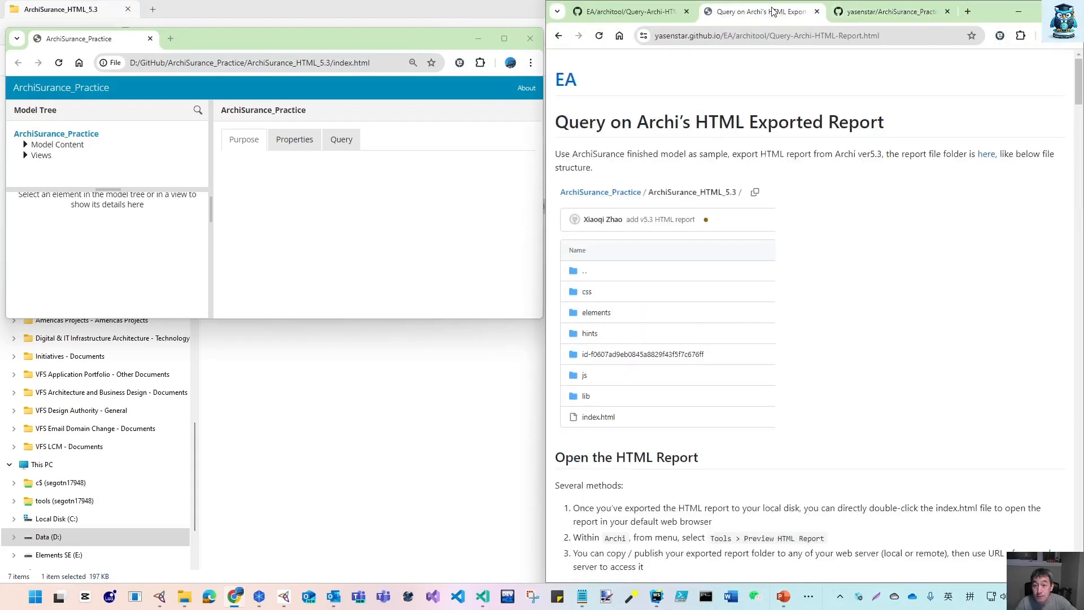
left_click(632, 12)
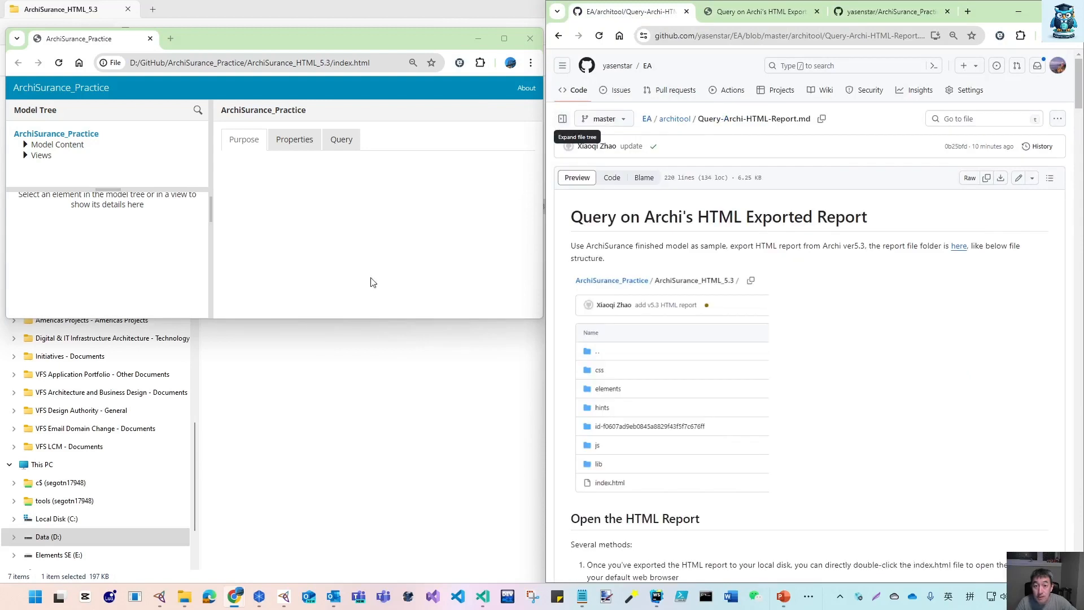
left_click_drag(317, 26, 316, 10)
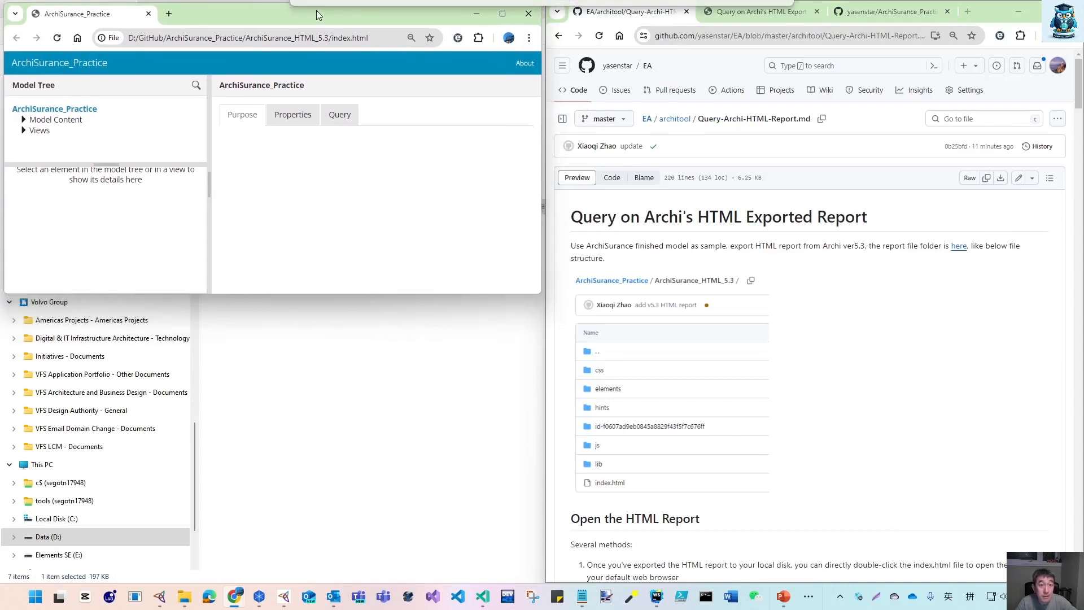
double_click(282, 294)
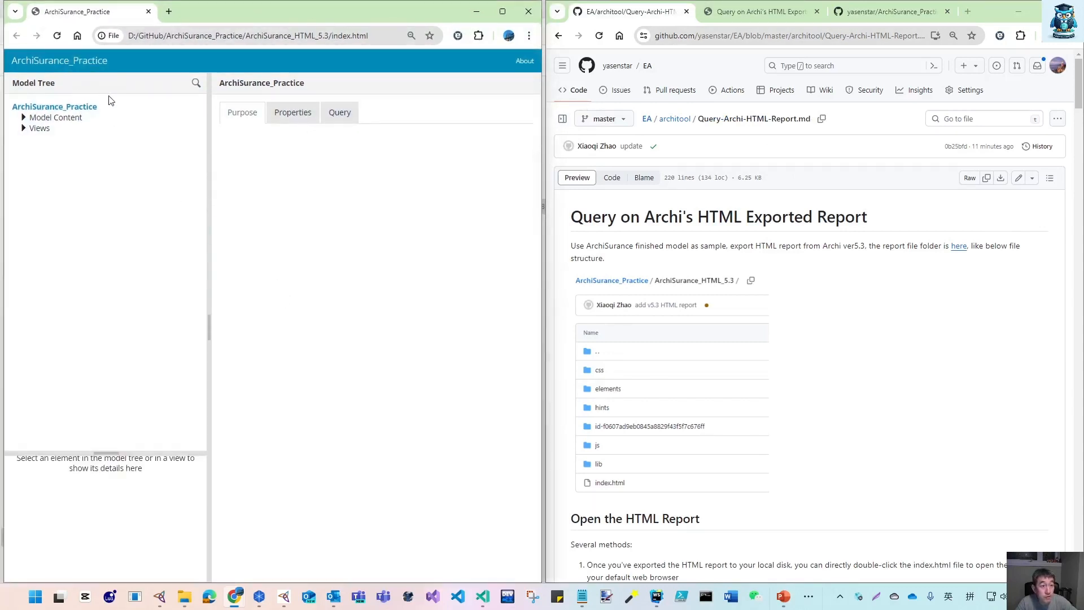
- View the report's Properties, open its Query console with a narrower model tree, and bring up the guide's "Open the HTML Report" section
left_click(292, 115)
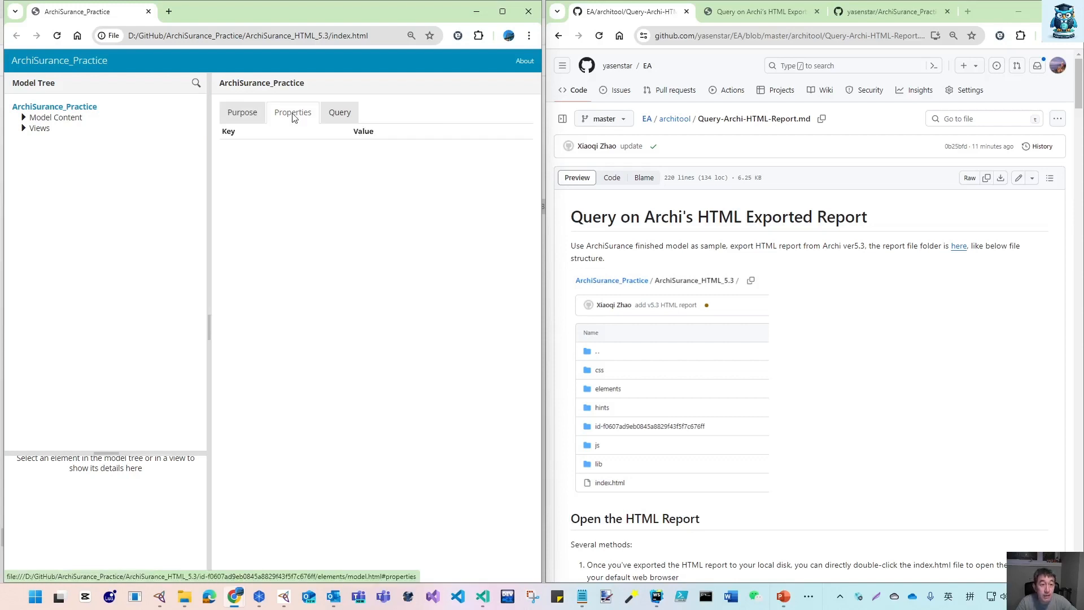
left_click(340, 115)
left_click_drag(209, 160, 184, 143)
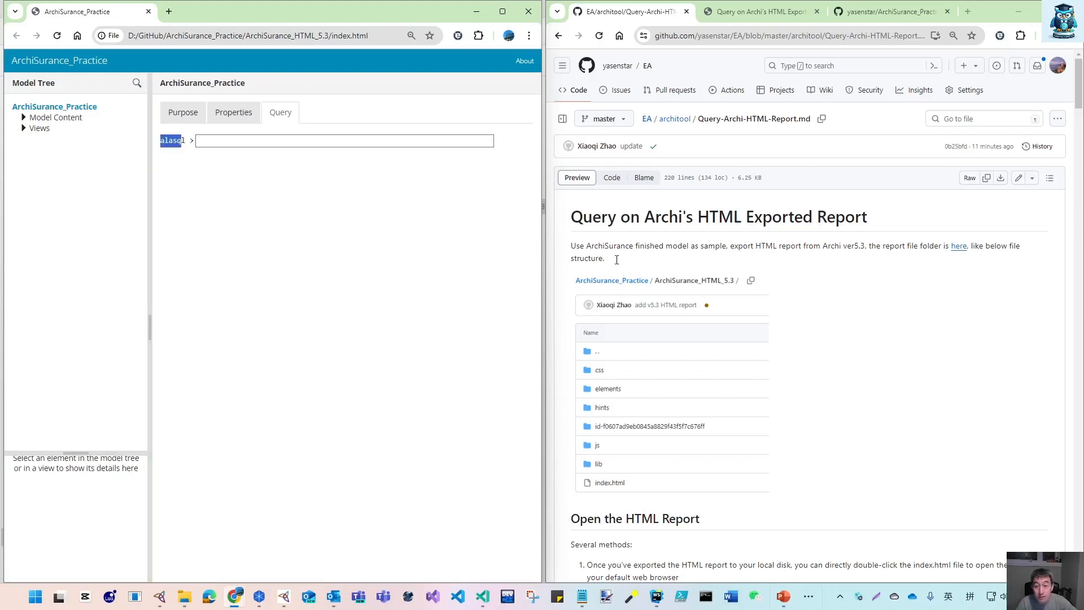
scroll(618, 283, "down", 3)
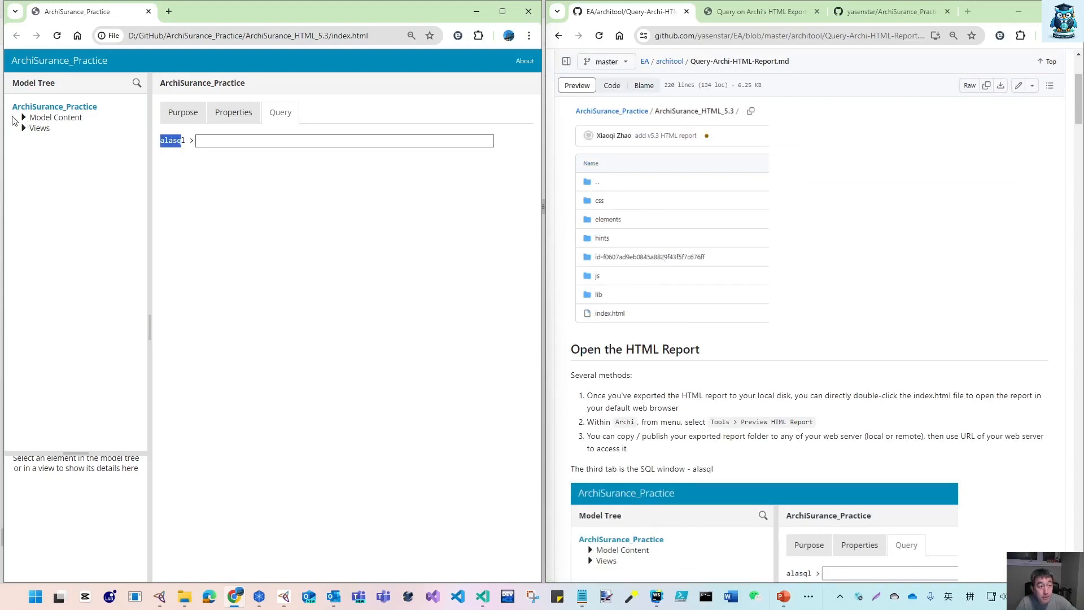
- Expand Model Content and Views in the report's model tree and widen the tree pane to fit the view names
left_click(24, 116)
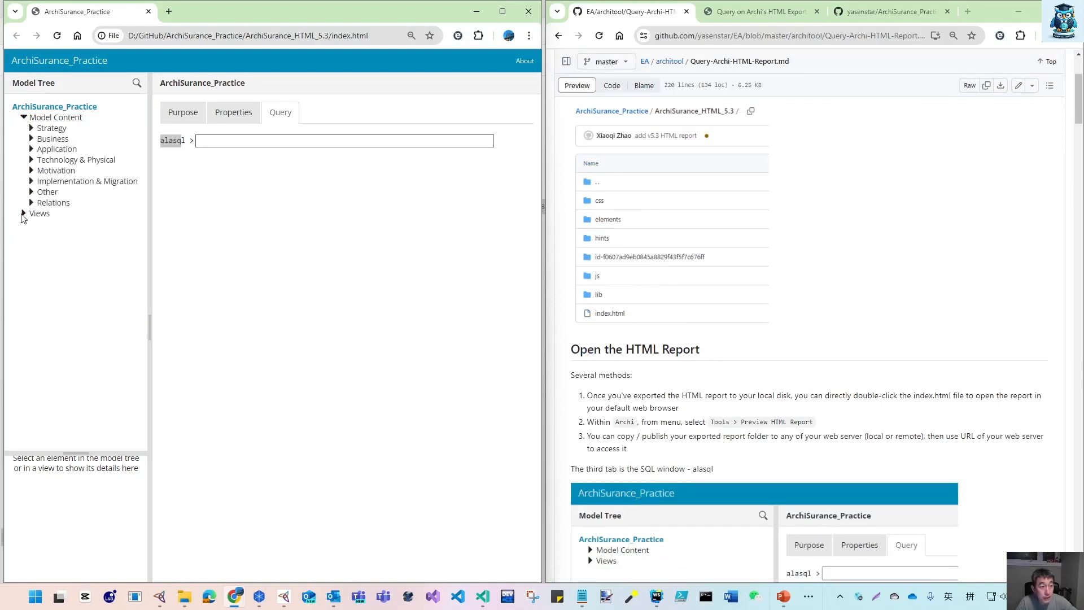
left_click(24, 214)
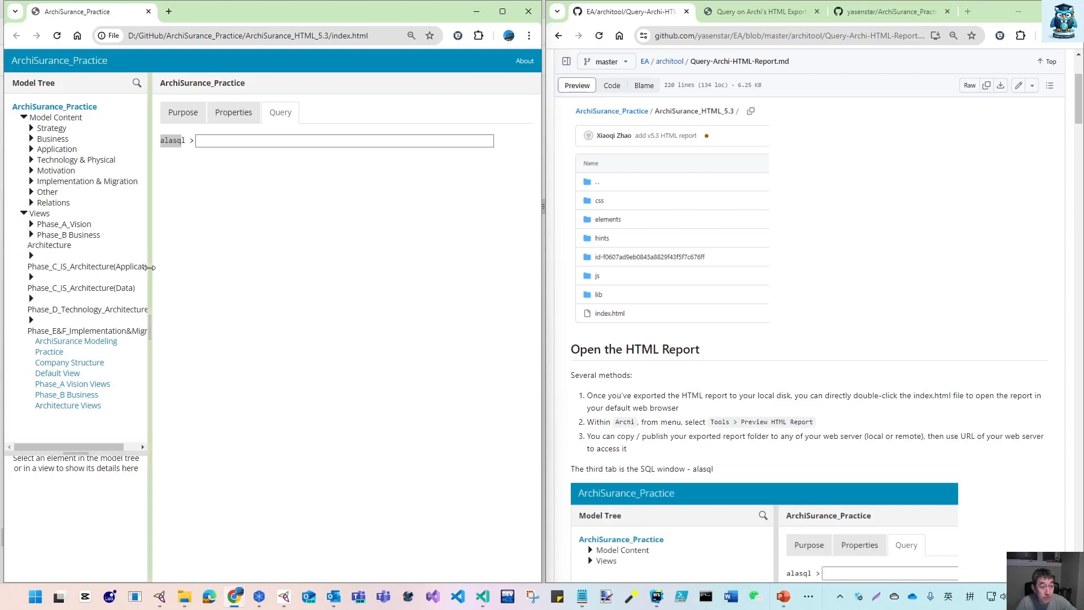
left_click_drag(149, 267, 196, 265)
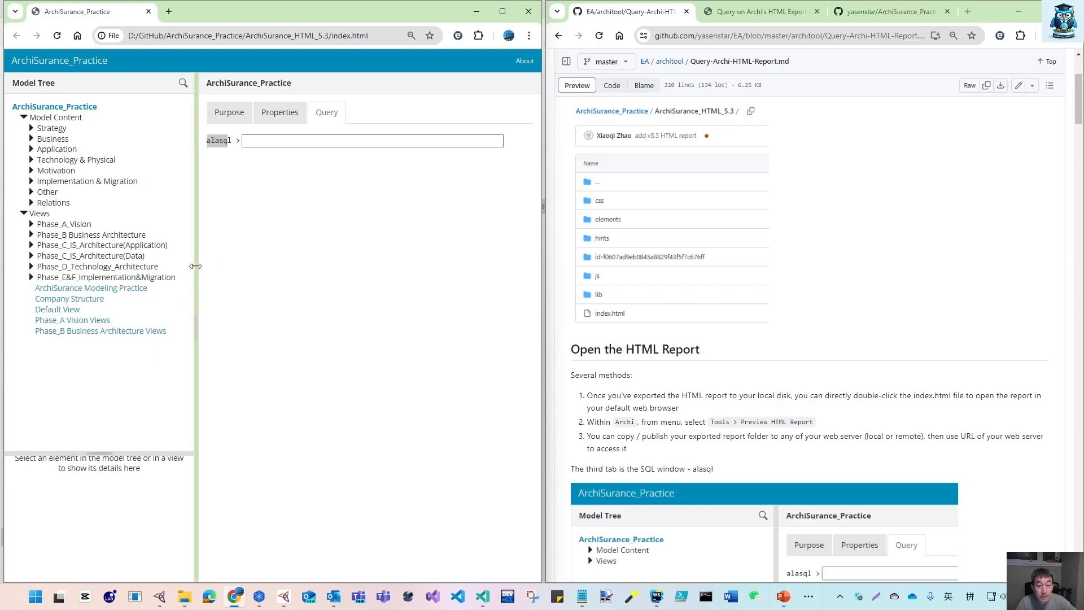
scroll(641, 418, "down", 3)
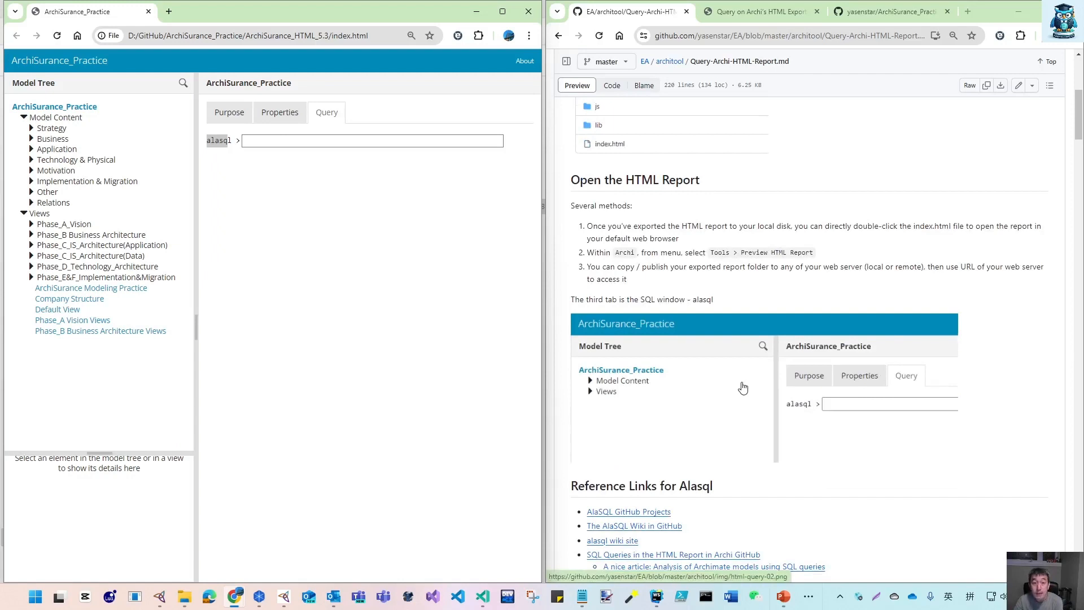
left_click(497, 143)
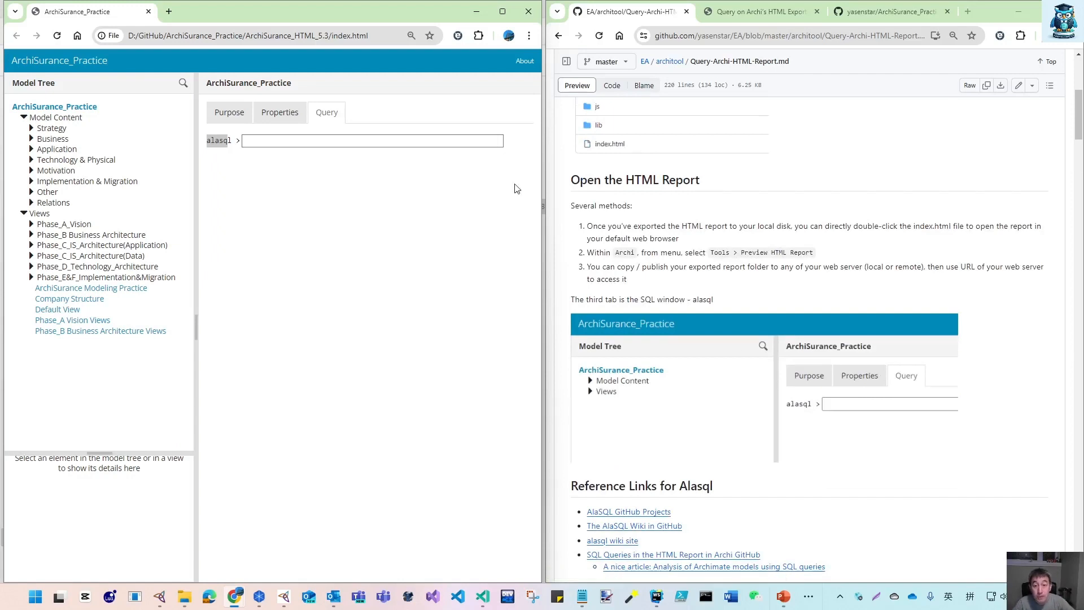
- Open the guide's AlaSQL GitHub Projects reference in its own window and place that window over the local report
scroll(607, 403, "down", 3)
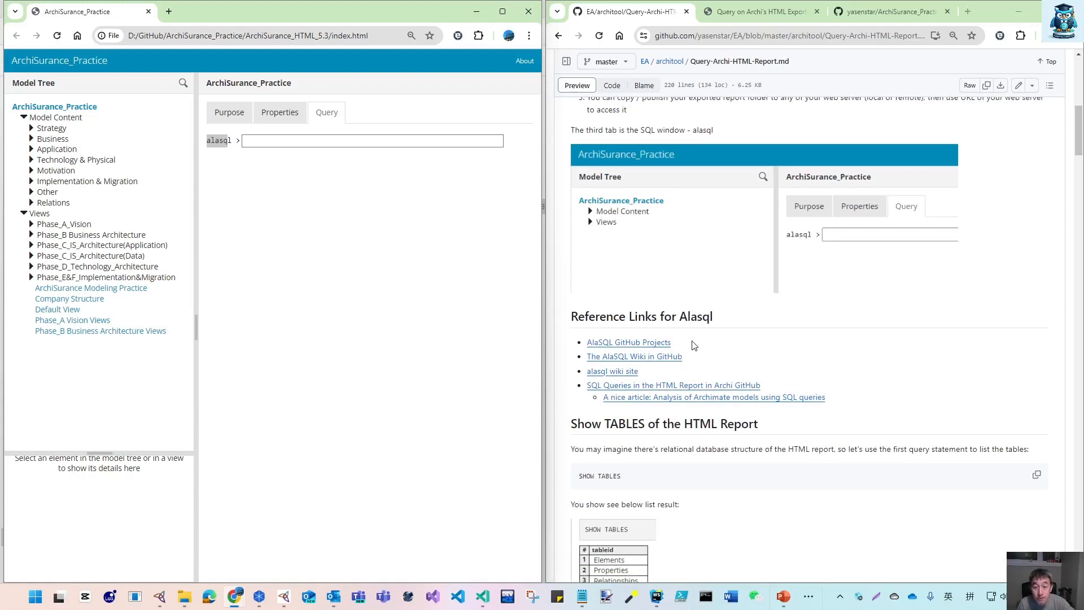
right_click(647, 344)
left_click(725, 373)
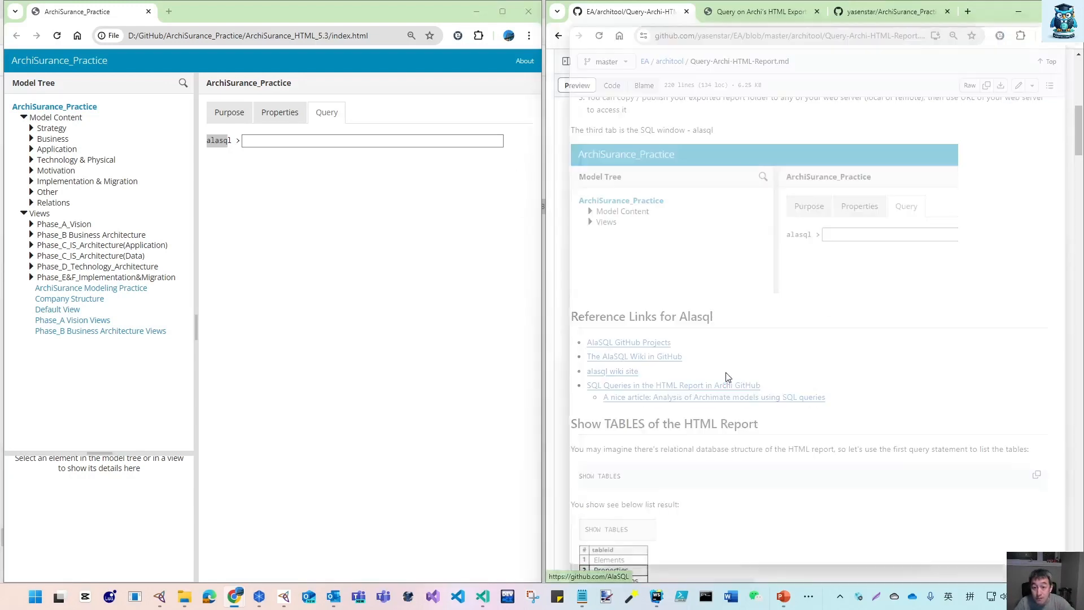
left_click_drag(816, 25, 268, 20)
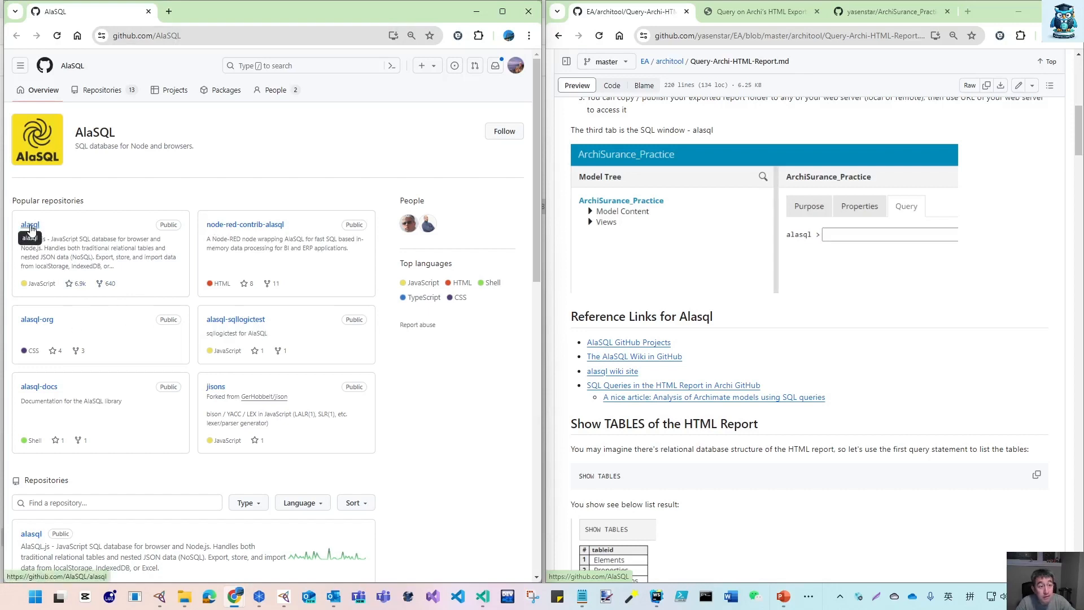
- View the alasql repository's Discussions, preview the "clear screen" question, and return to the AlaSQL organization page
left_click(38, 226)
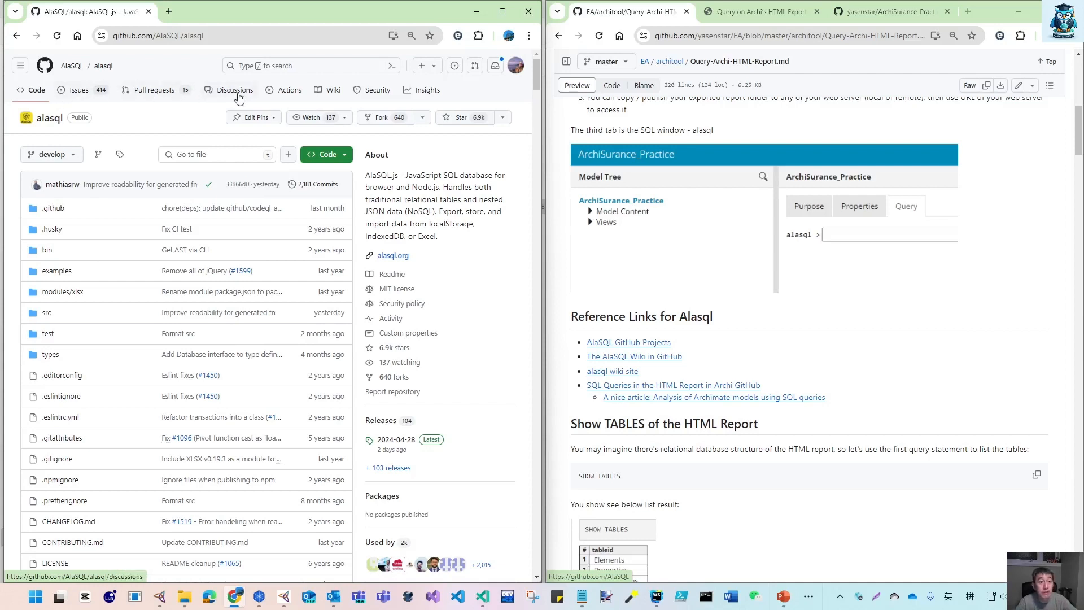
left_click(237, 92)
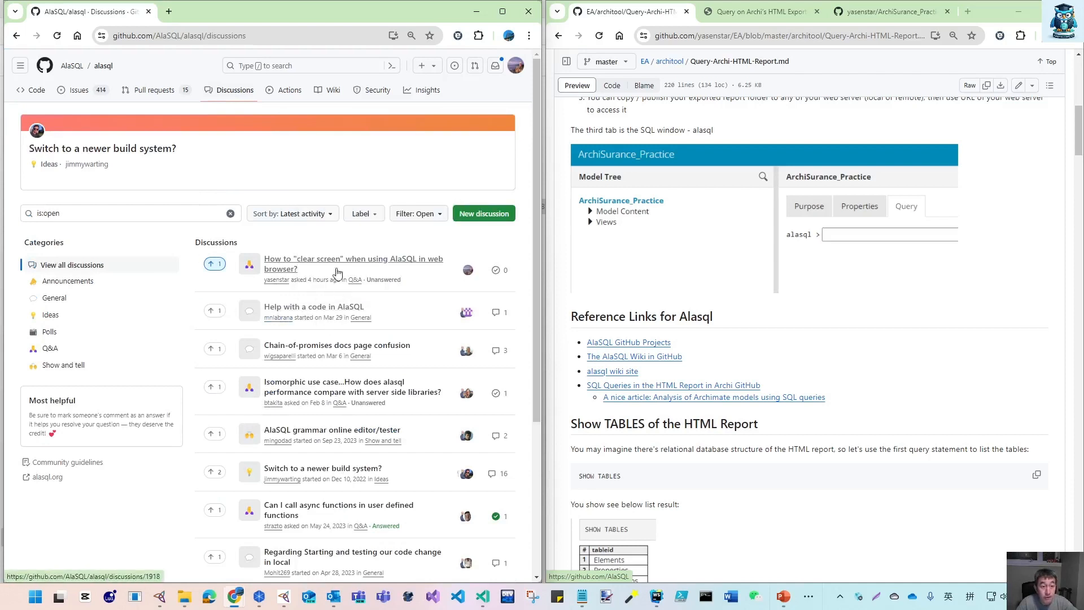
mouse_move(342, 262)
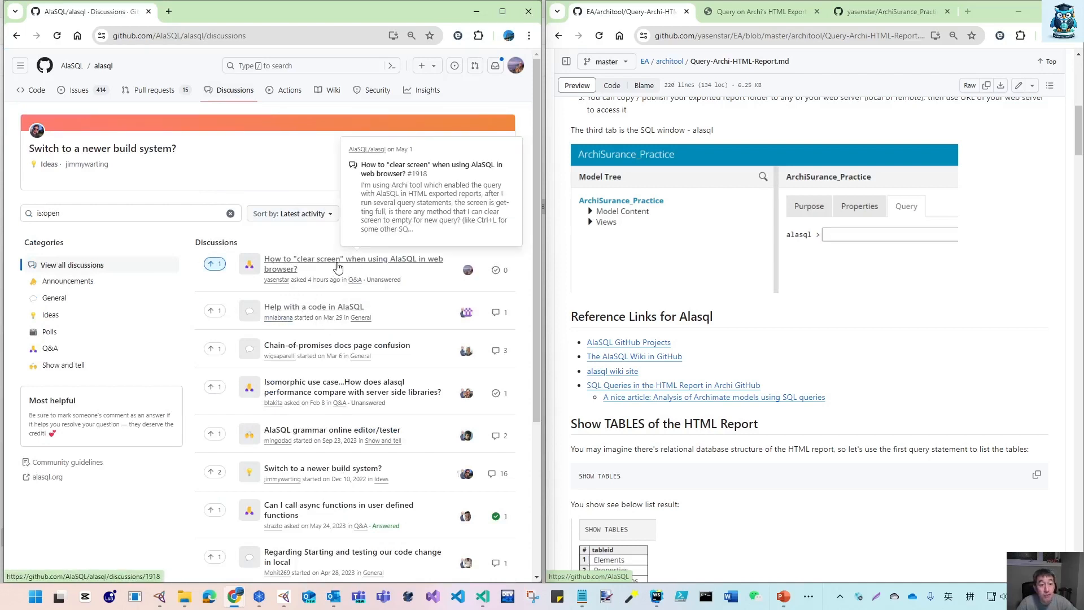
left_click(18, 36)
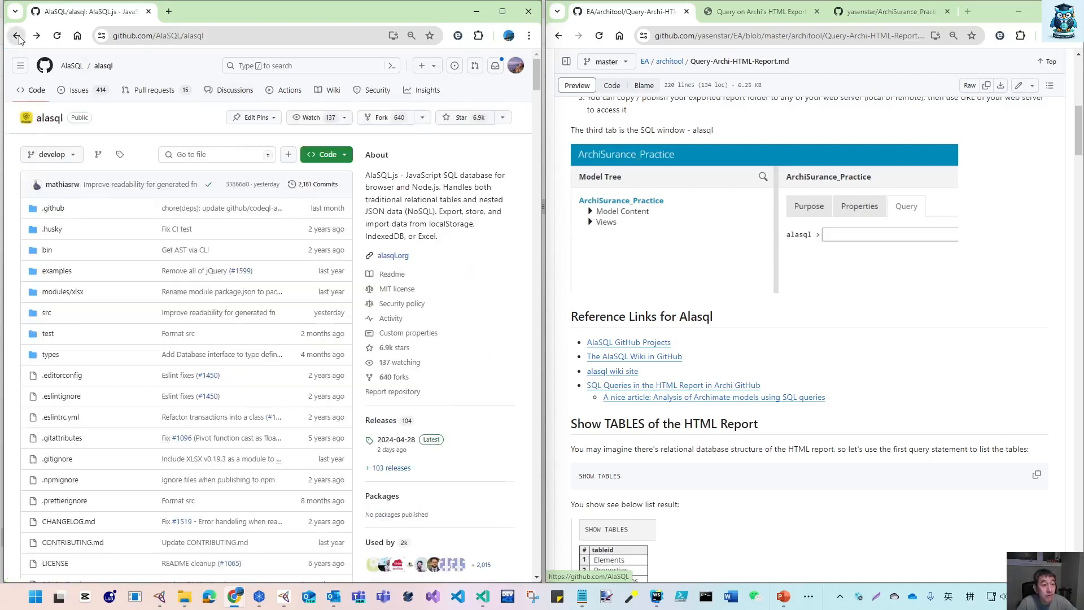
left_click(18, 37)
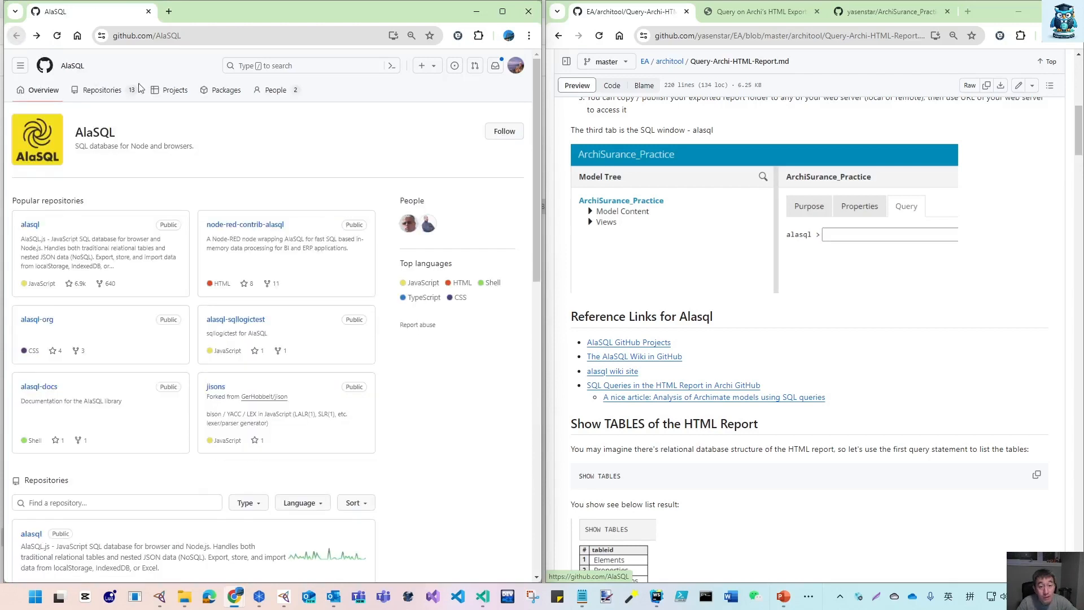
- Open the guide's AlaSQL Wiki in GitHub reference, reach the same wiki from the alasql repository, and close the duplicate window
right_click(642, 358)
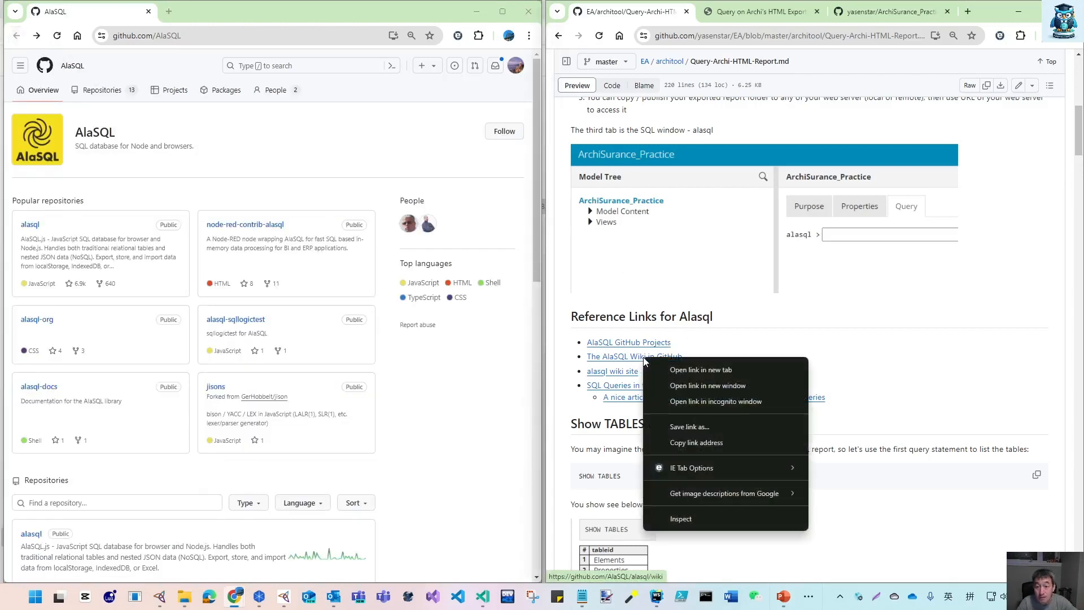
left_click(686, 386)
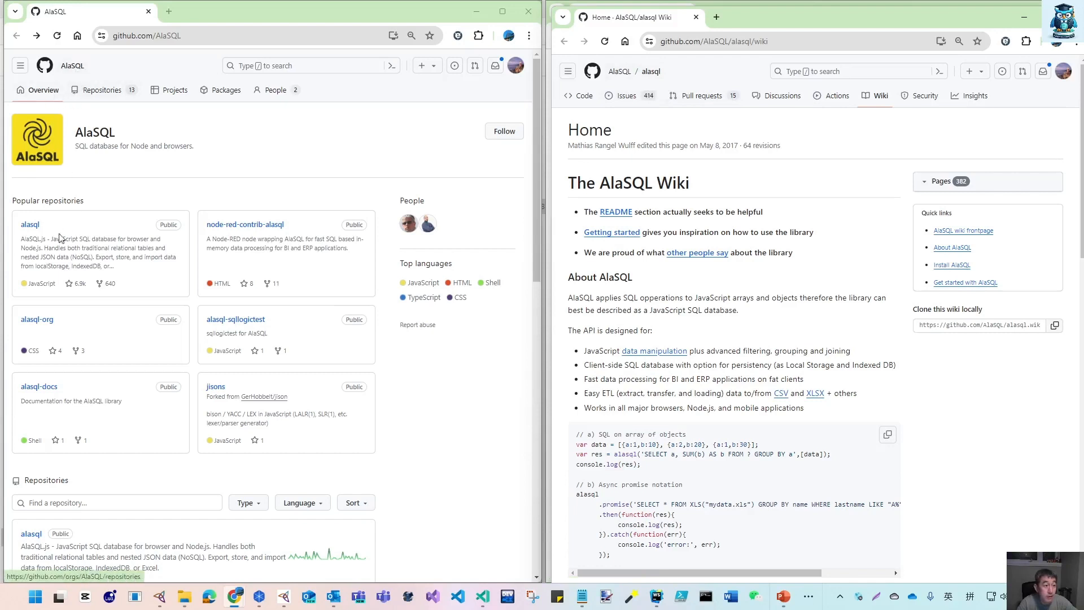
left_click(28, 226)
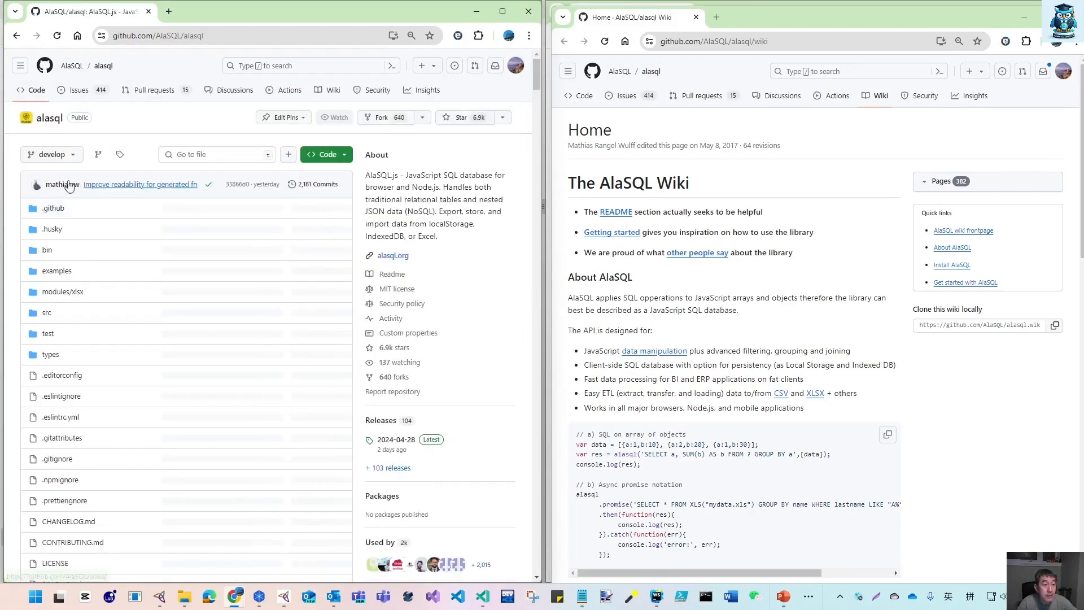
left_click(335, 91)
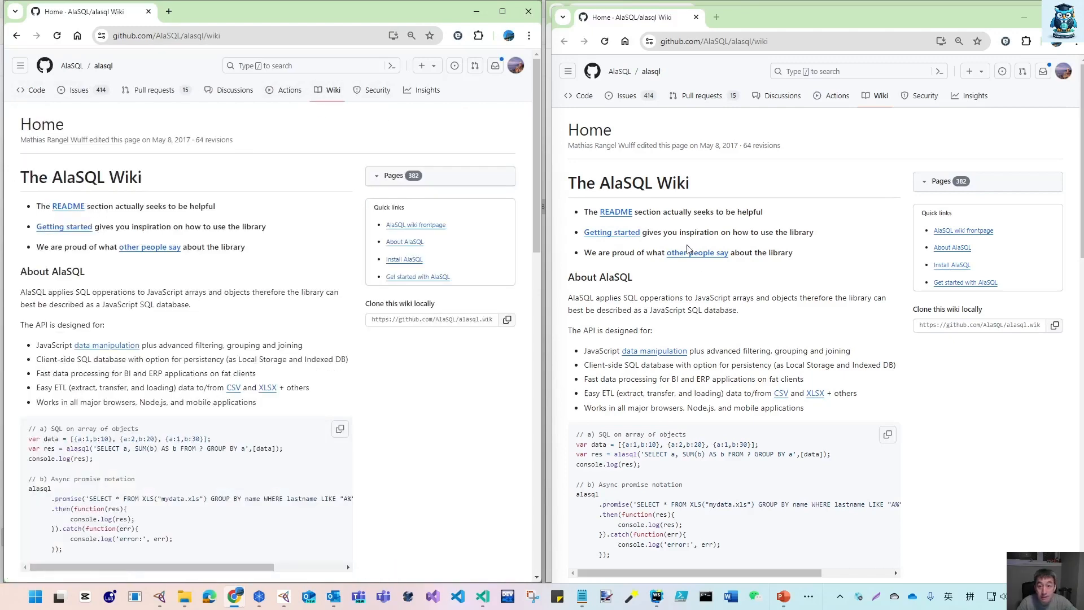
left_click(696, 17)
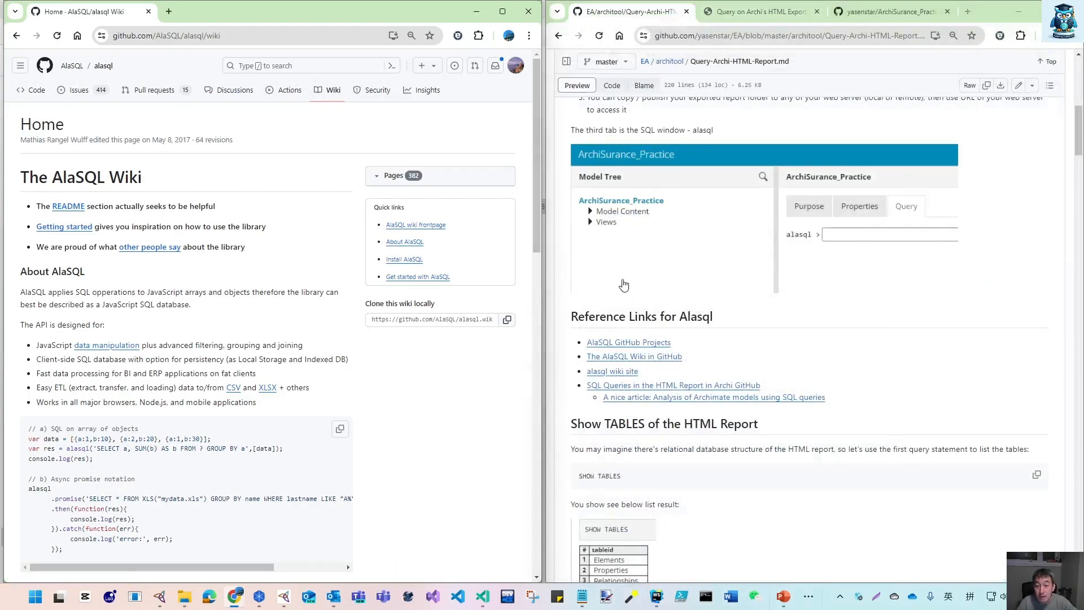
- Look through the alasql wiki site's AlaSQL readme page and return to the guide
left_click(615, 373)
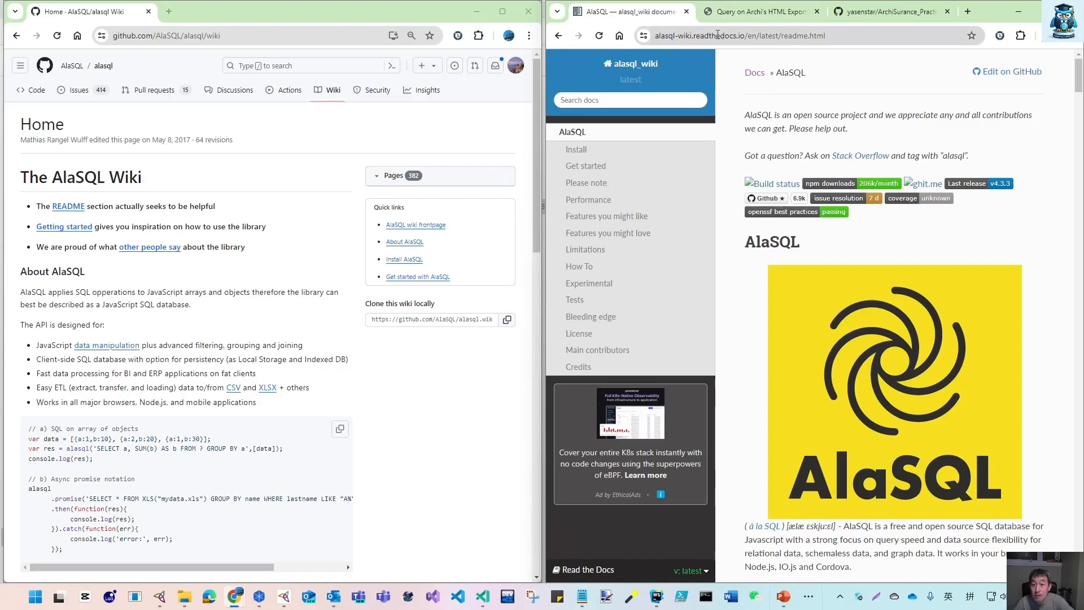
scroll(773, 366, "down", 8)
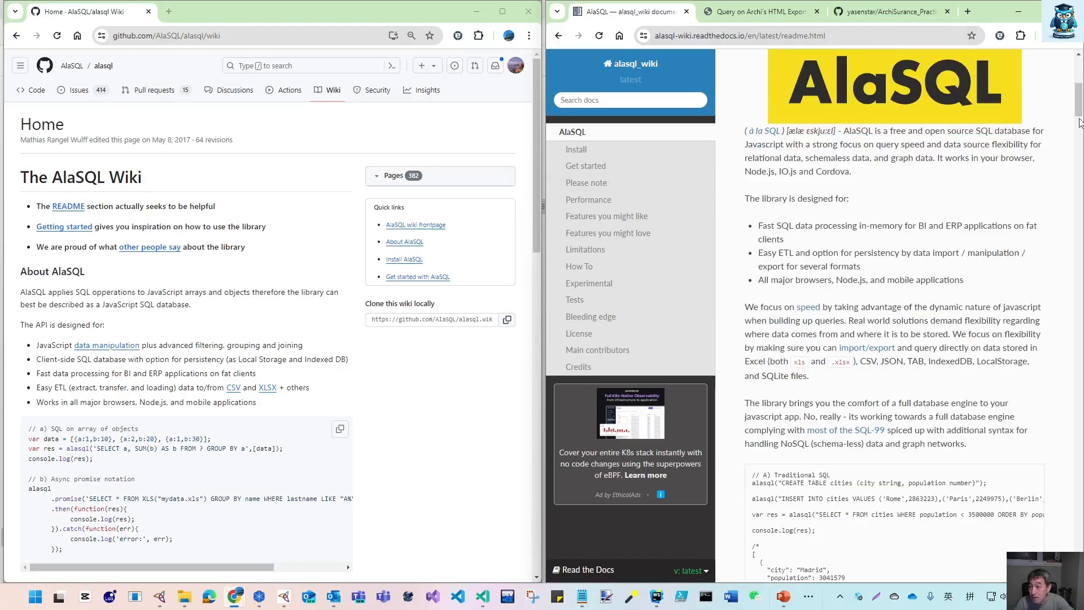
scroll(1079, 118, "down", 6)
left_click_drag(1079, 139, 1079, 397)
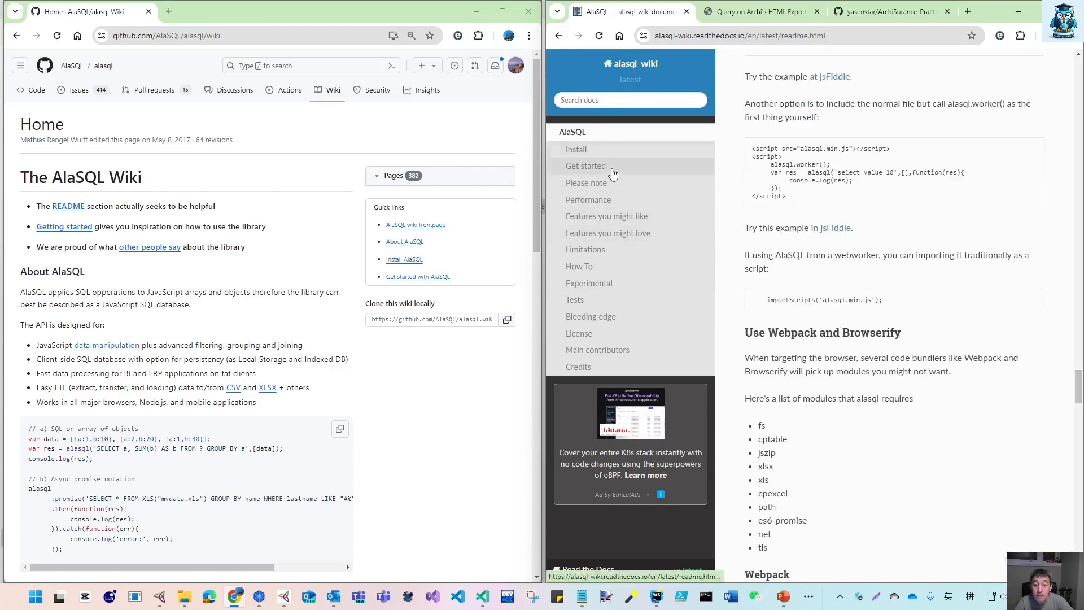
left_click(559, 36)
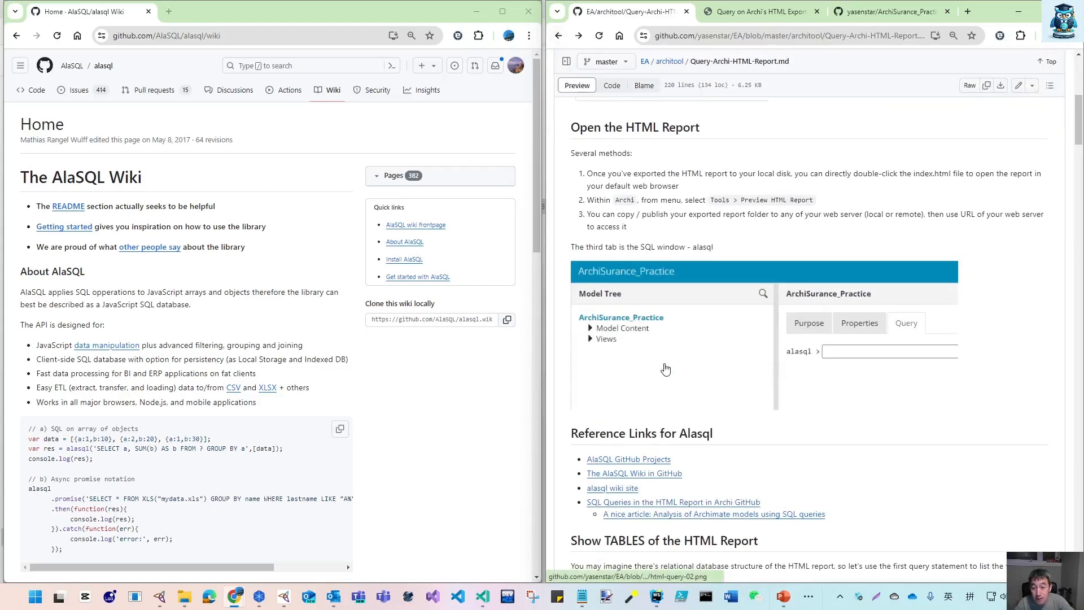
- Open the "SQL Queries in the HTML Report in Archi GitHub" reference separately and merge it into the AlaSQL wiki's window
scroll(669, 416, "down", 2)
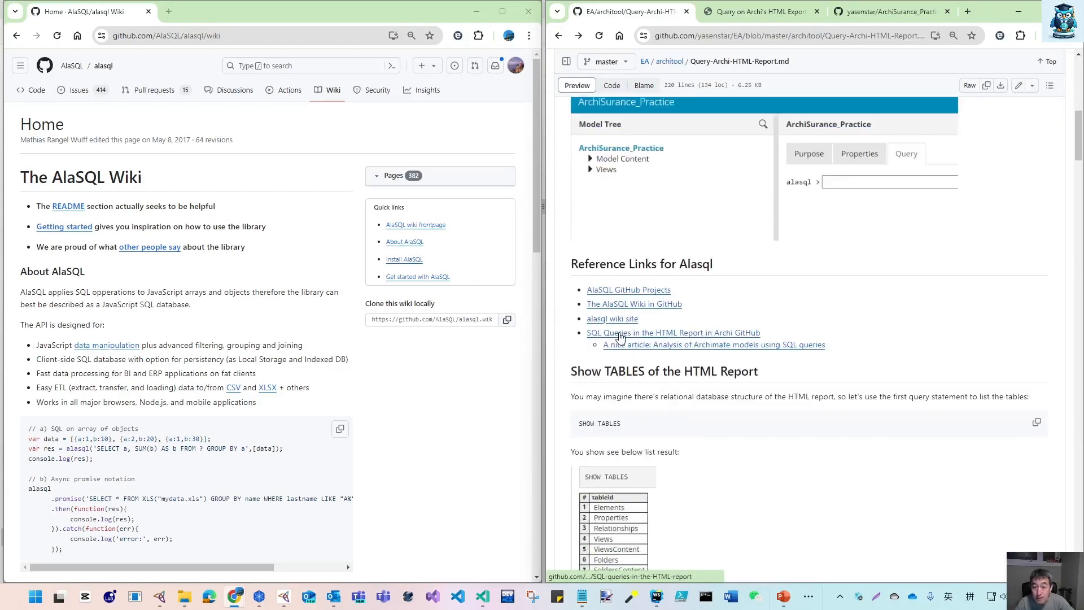
right_click(620, 333)
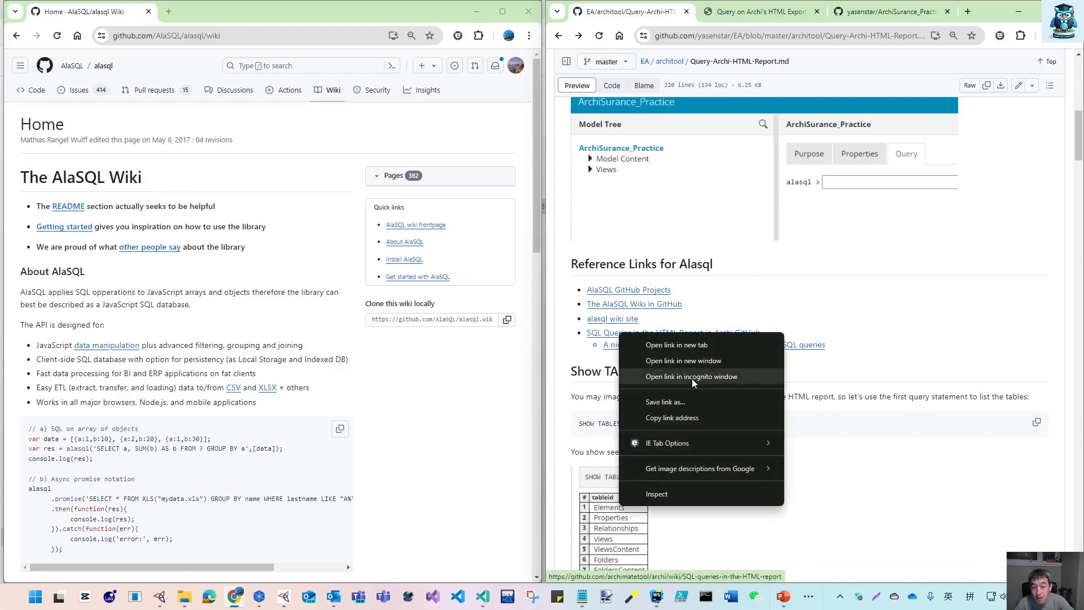
left_click(696, 362)
left_click_drag(615, 11, 145, 13)
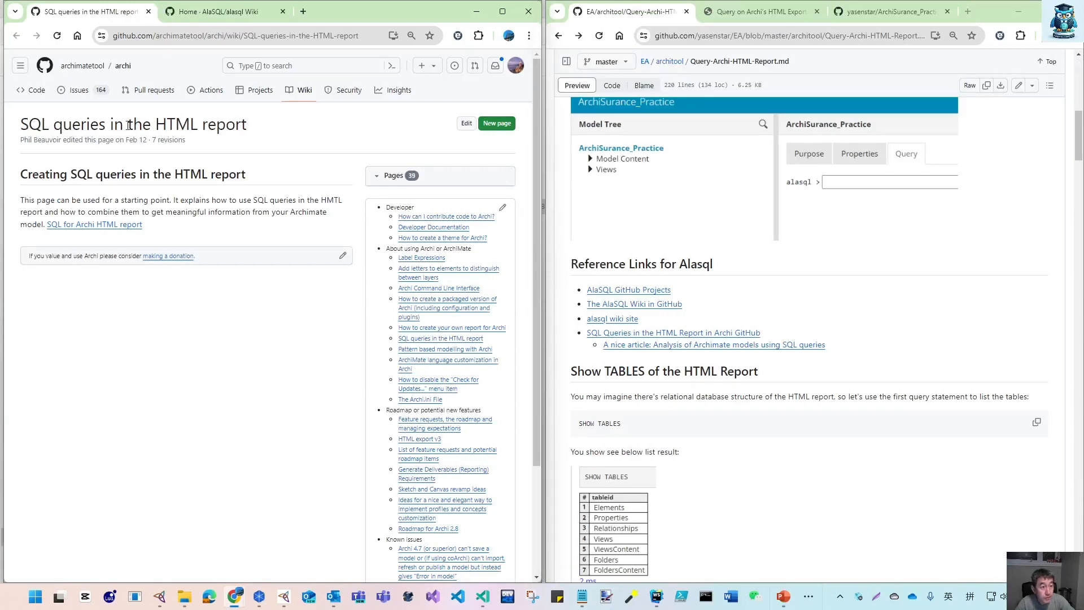
- Open the Archi wiki's Home page and examine its "HTML export v3" page
mouse_move(85, 69)
left_click(306, 94)
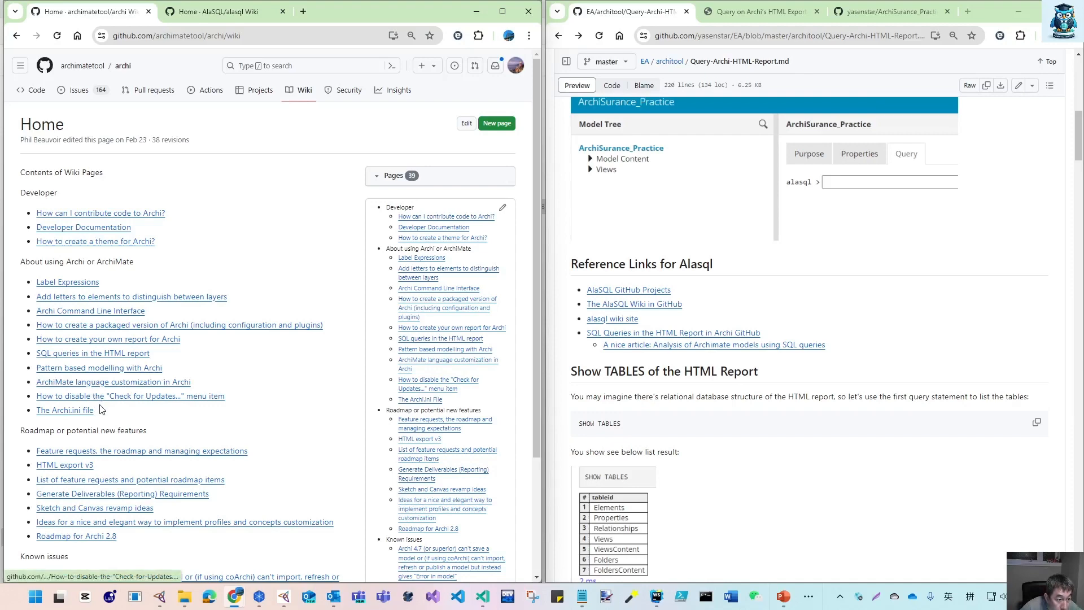
left_click(88, 465)
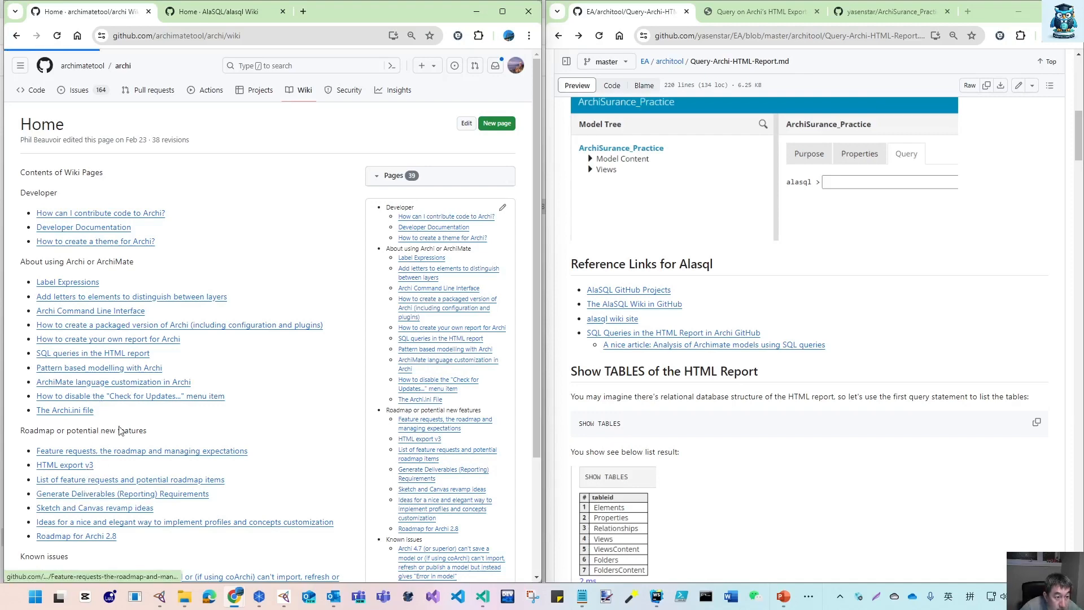
scroll(440, 323, "down", 4)
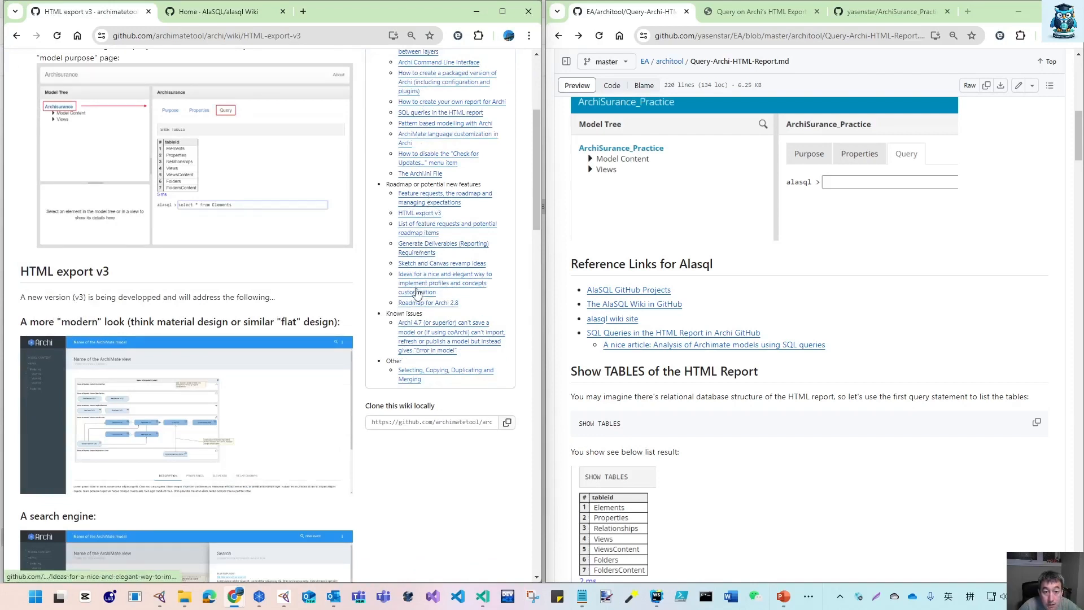
scroll(420, 266, "up", 1)
scroll(420, 267, "up", 2)
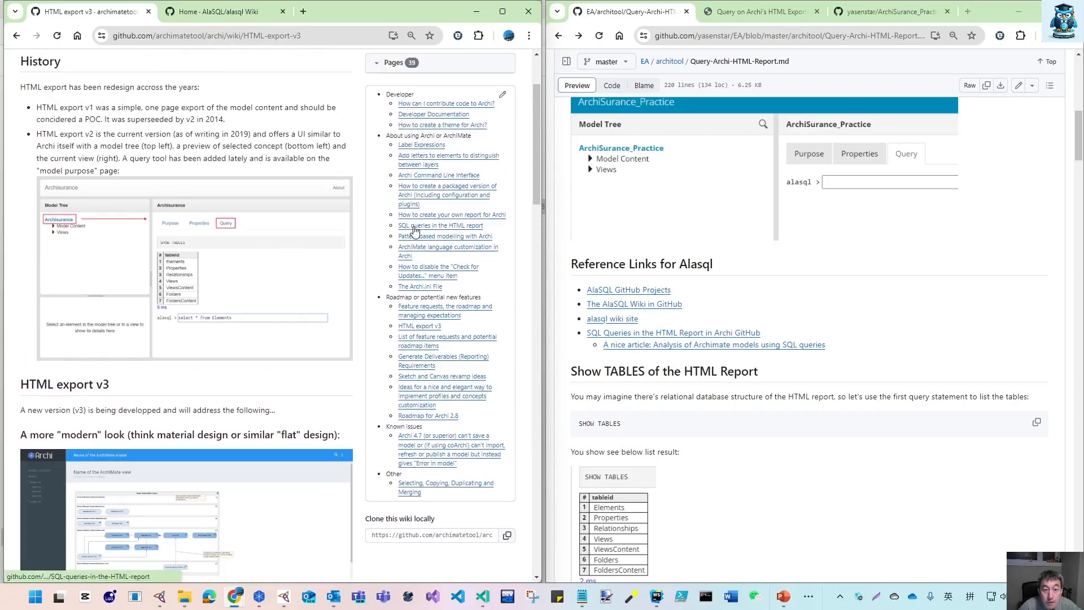
- From the wiki's "SQL queries in the HTML report" page, open the "SQL for Archi HTML report" article and read to Combining Tables
left_click(442, 226)
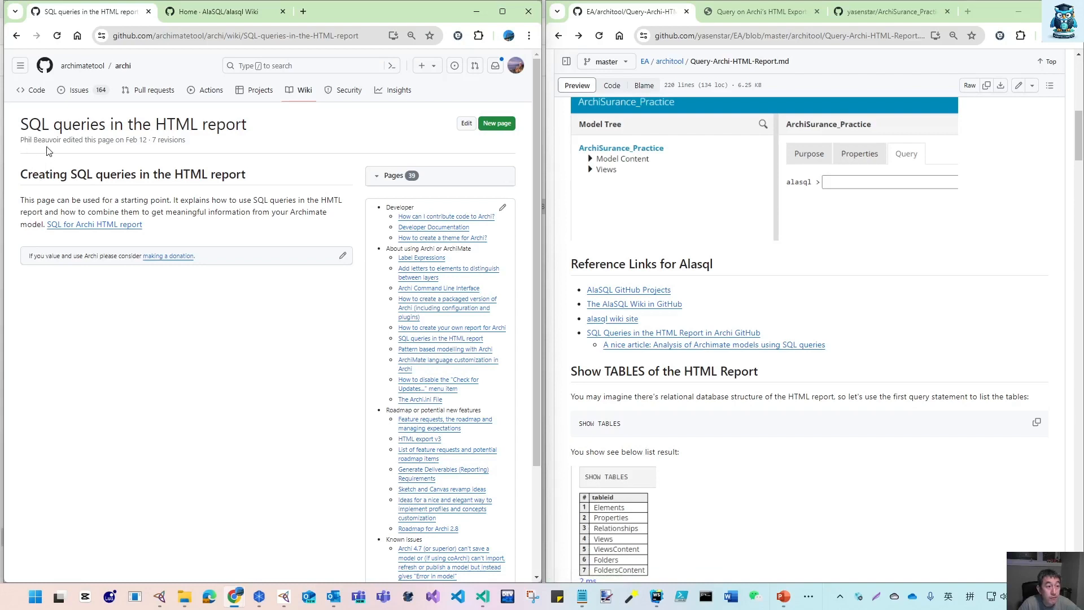
left_click(80, 226)
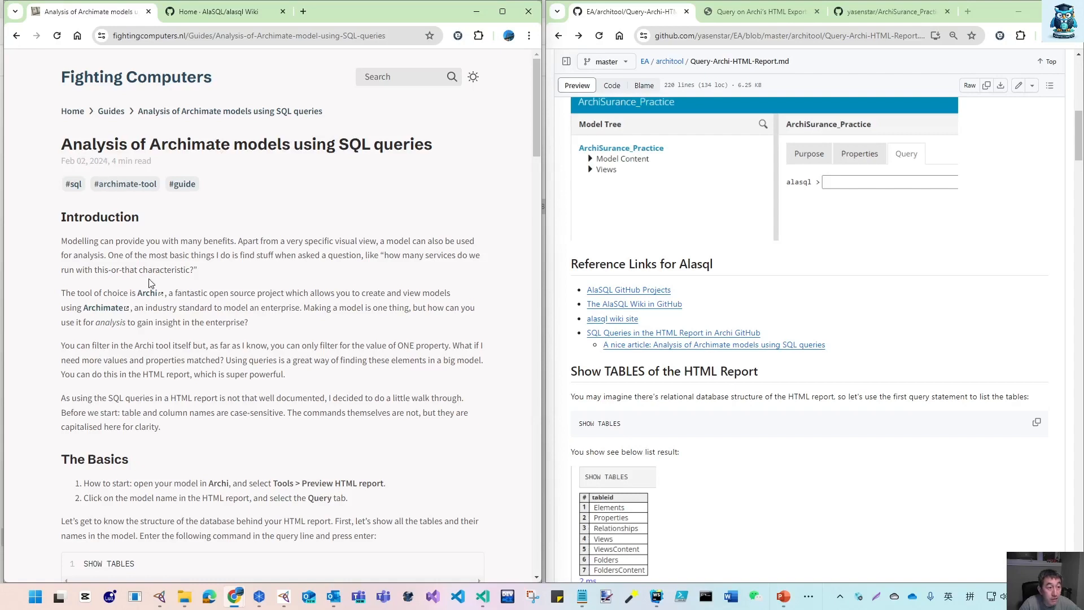
scroll(150, 282, "down", 5)
left_click_drag(537, 155, 532, 351)
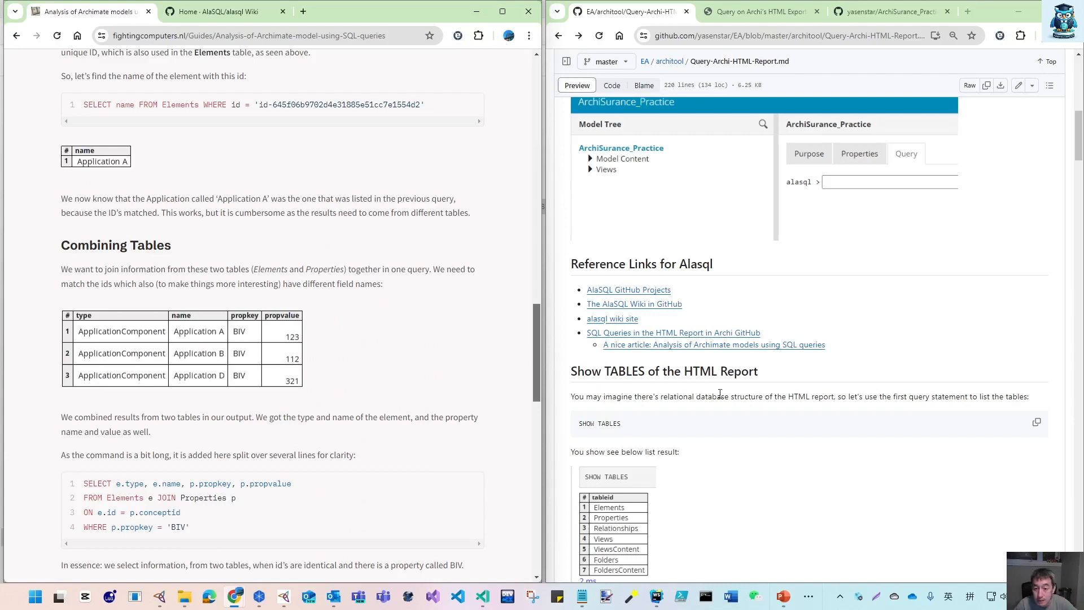
- Bring up the guide's "Show TABLES of the HTML Report" section and close the reference window to return to the local report
scroll(695, 399, "down", 4)
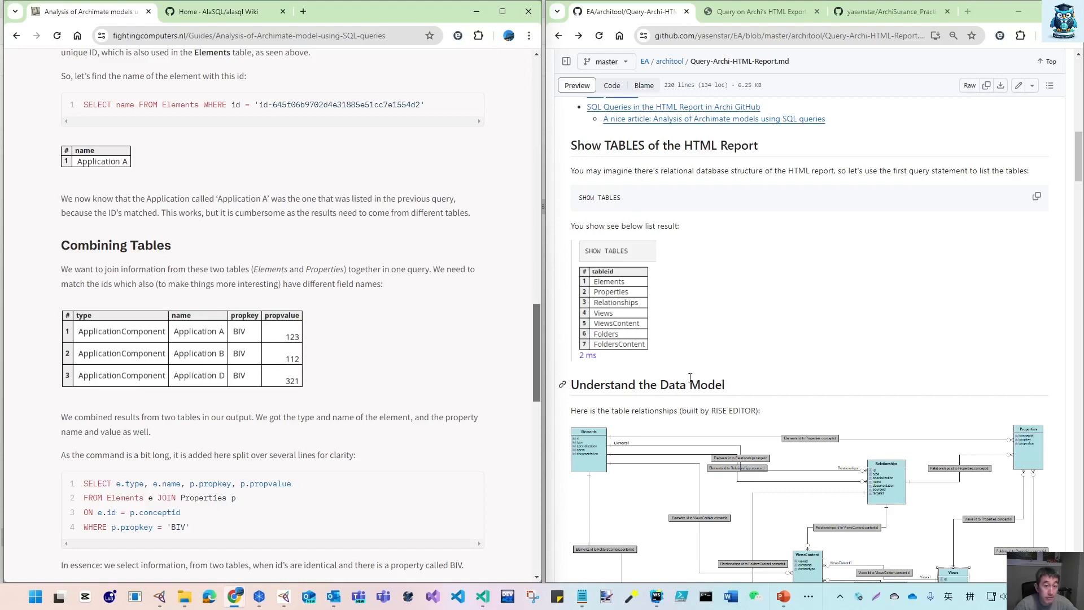
scroll(224, 257, "up", 5)
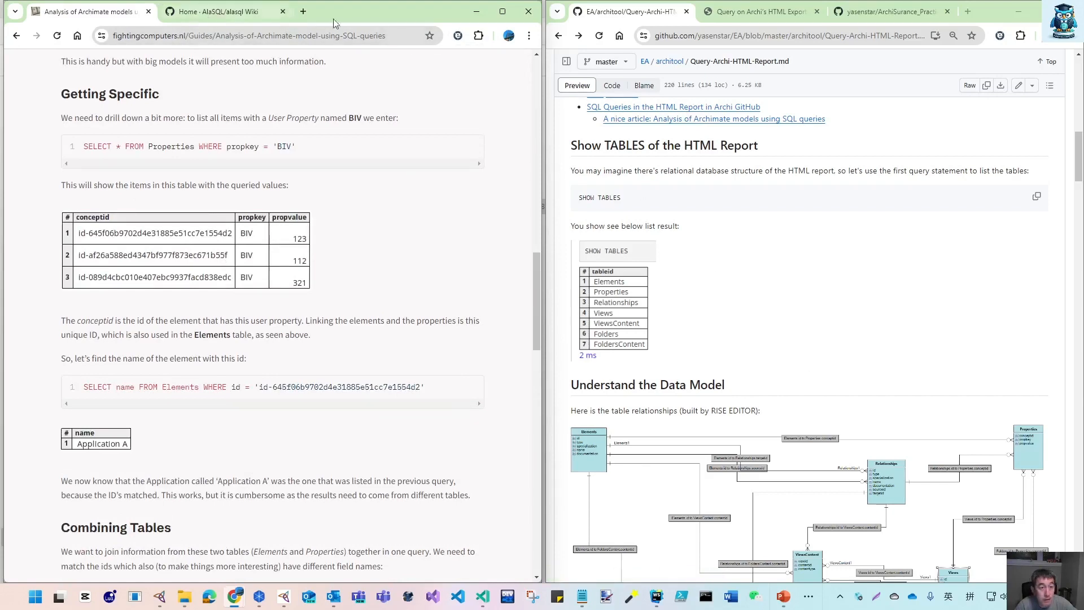
left_click(528, 11)
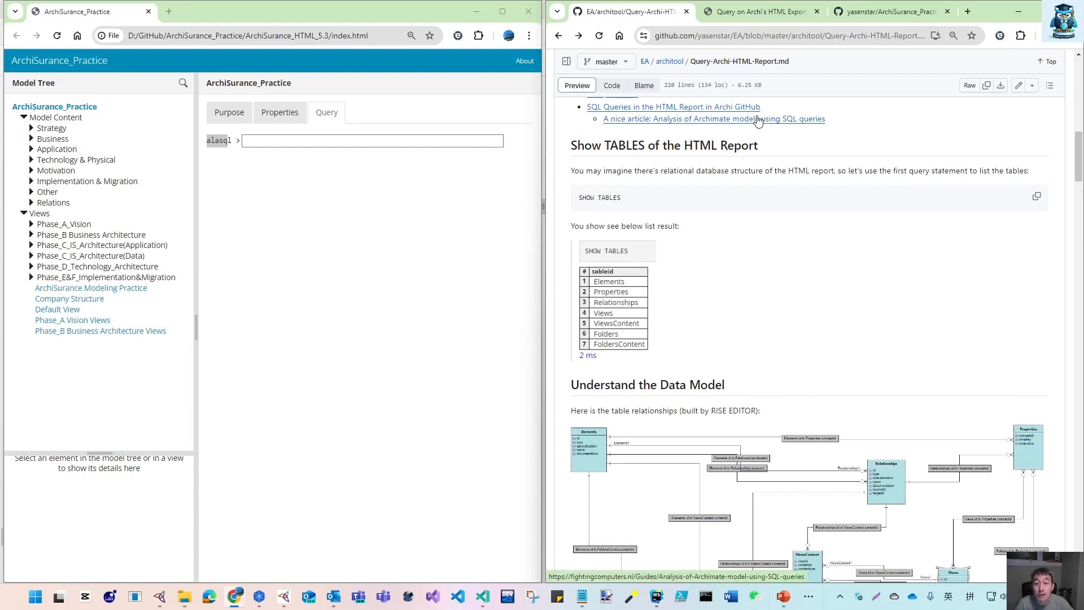
- Run the query SHOW TABLES in the report's alasql console
left_click(377, 141)
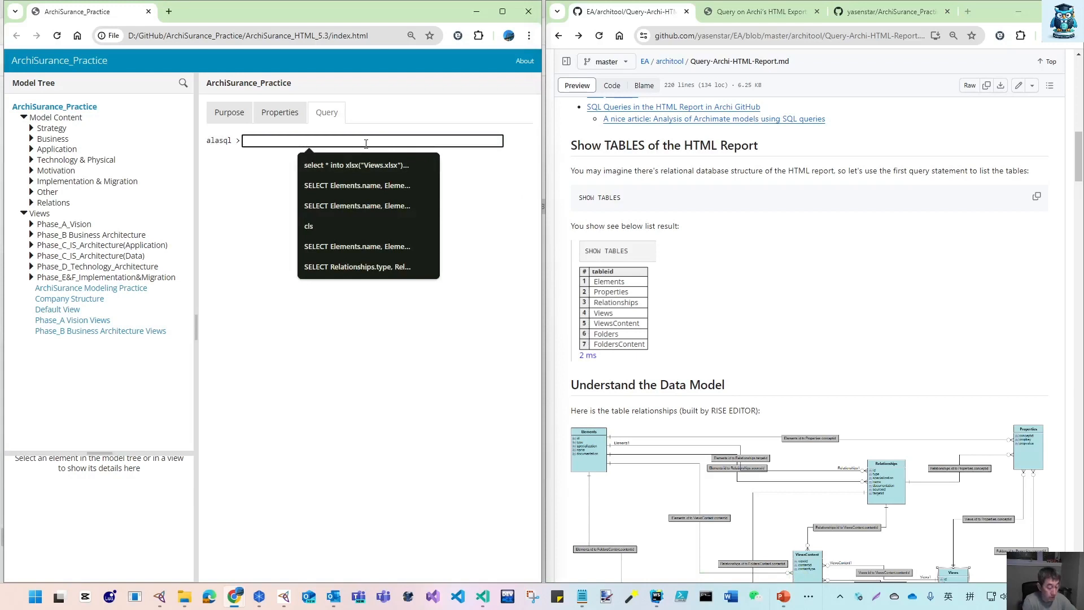
type("SHOW")
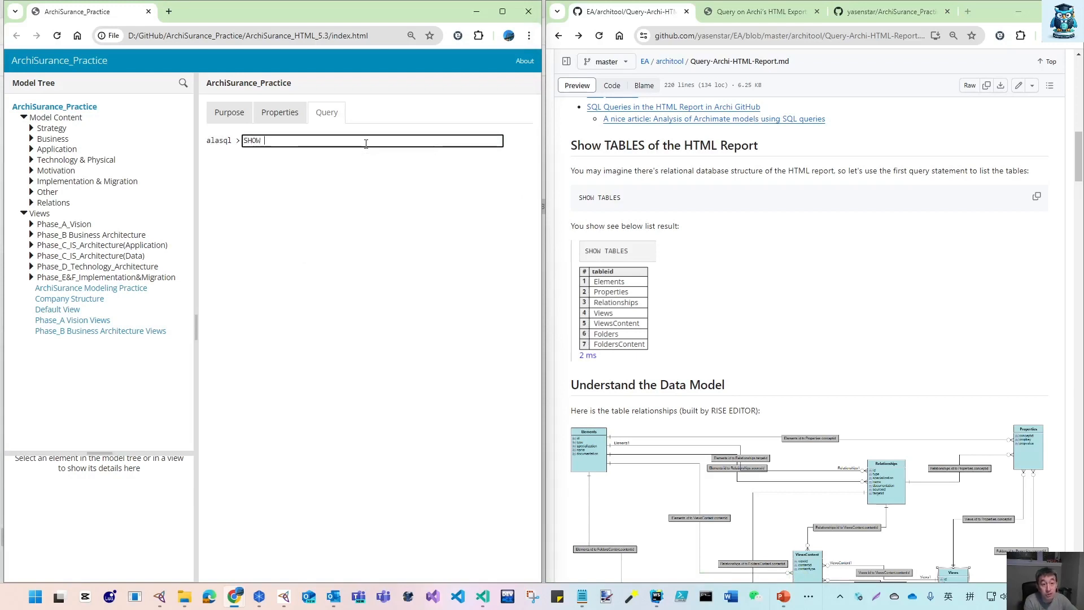
type(" TABLES")
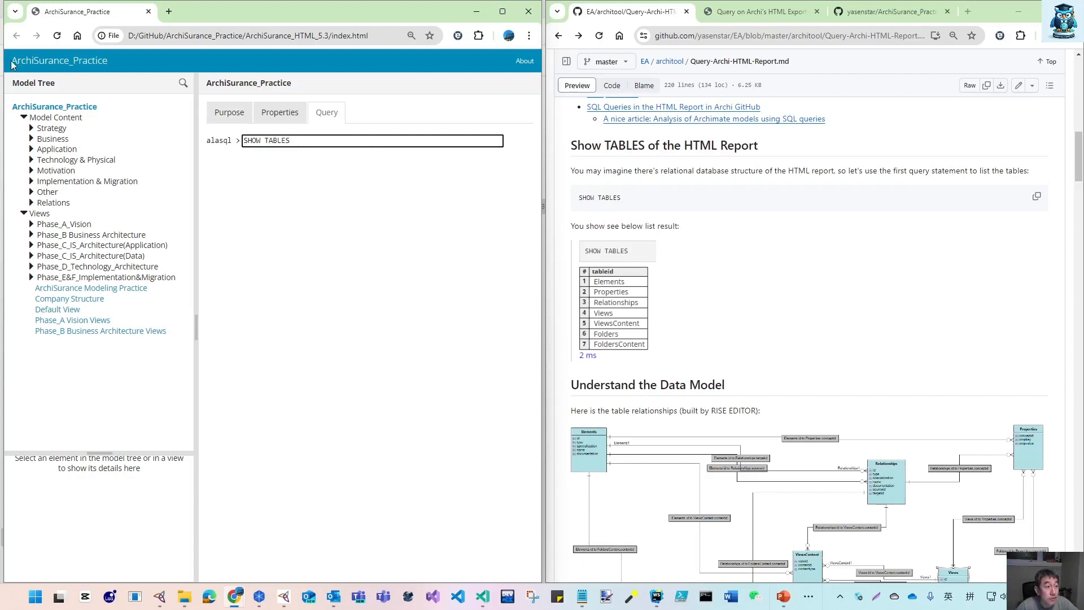
key("Return")
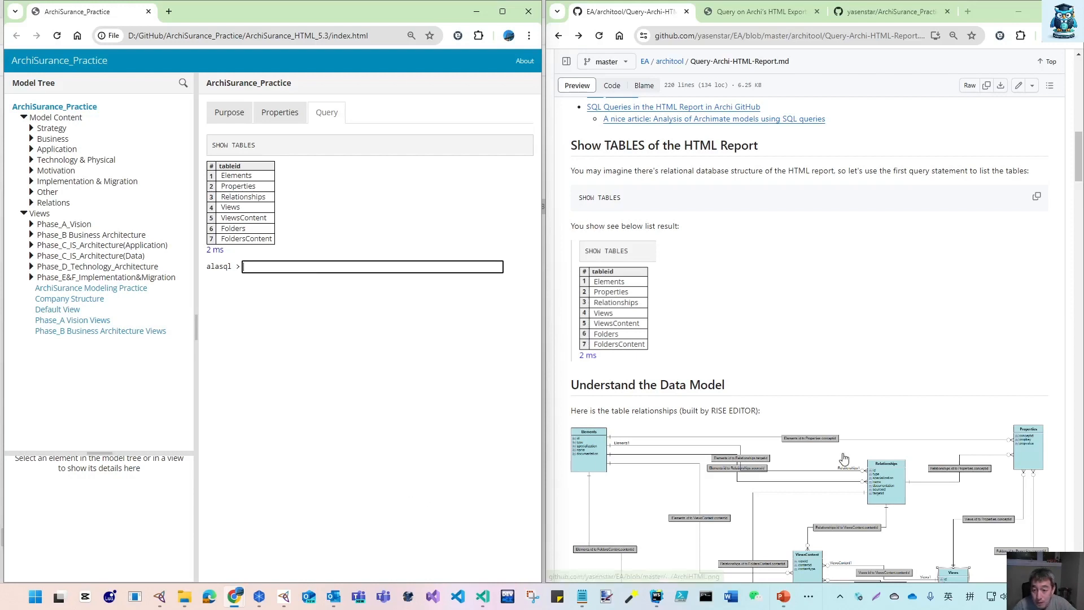
- Examine the guide's data model diagram ArchiHTML.png enlarged in a maximized window, and return to the guide beside the report
scroll(841, 460, "down", 3)
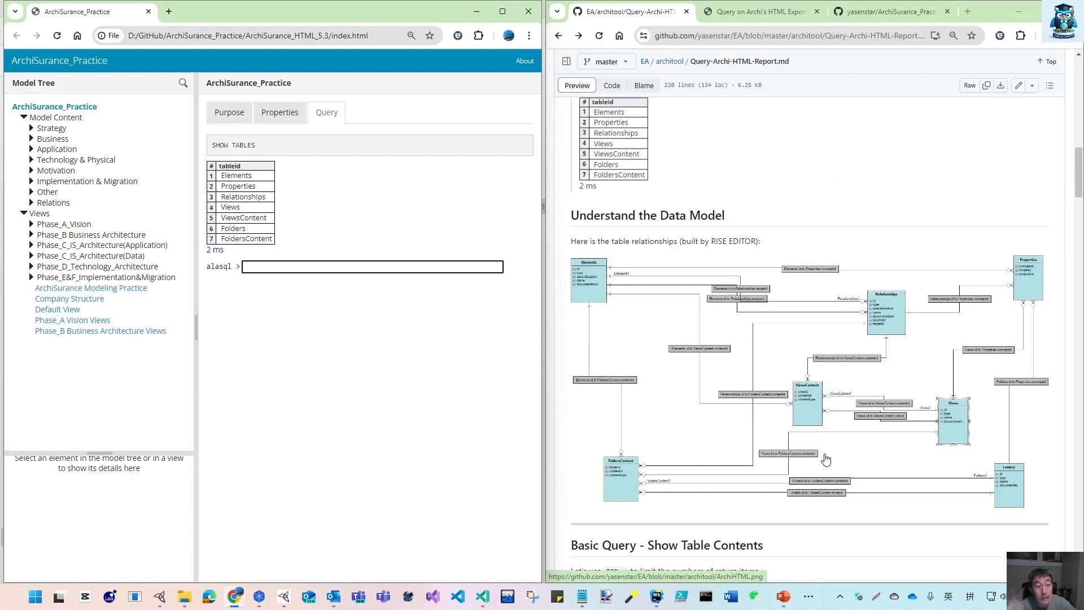
left_click(798, 452)
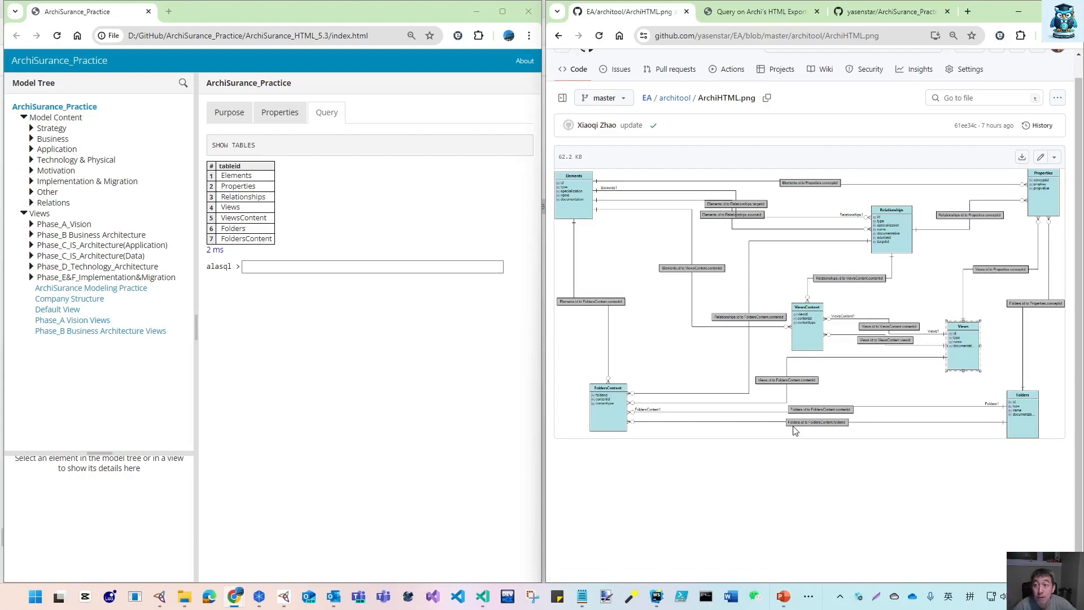
left_click(1037, 11)
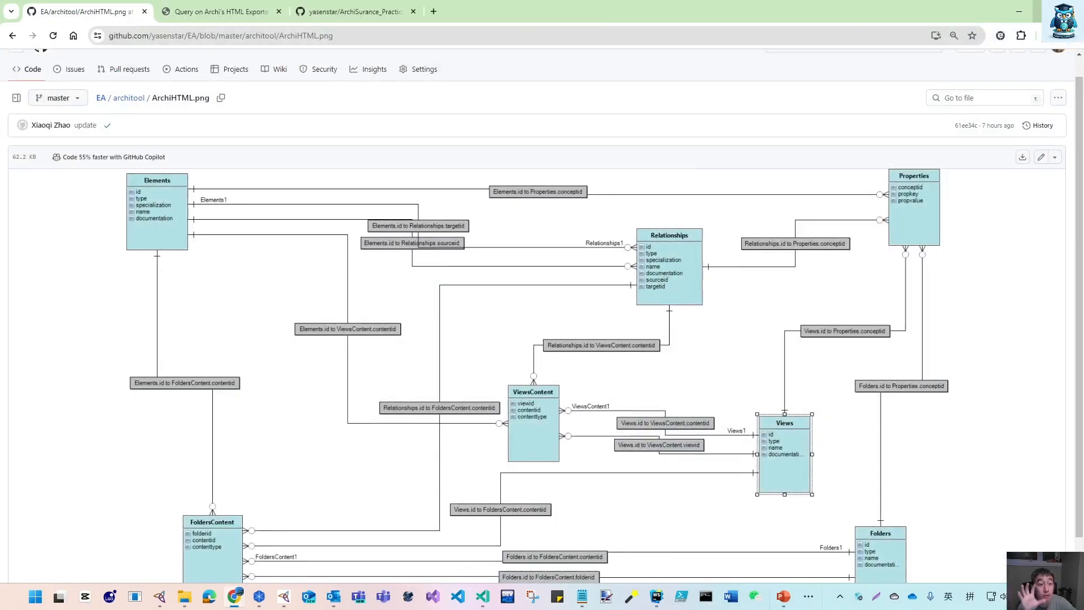
mouse_move(1037, 11)
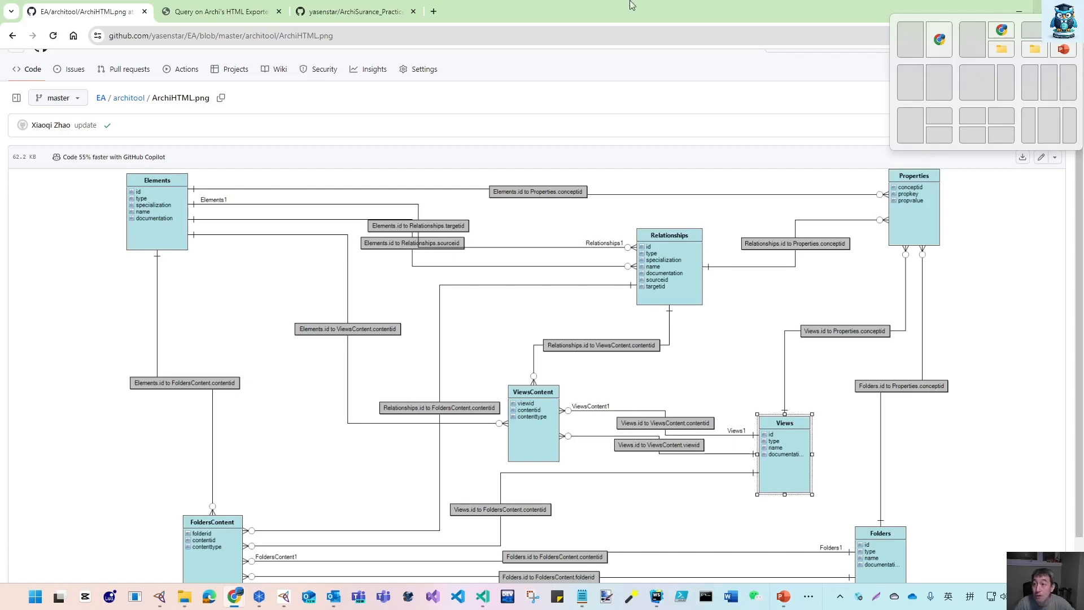
left_click(1044, 11)
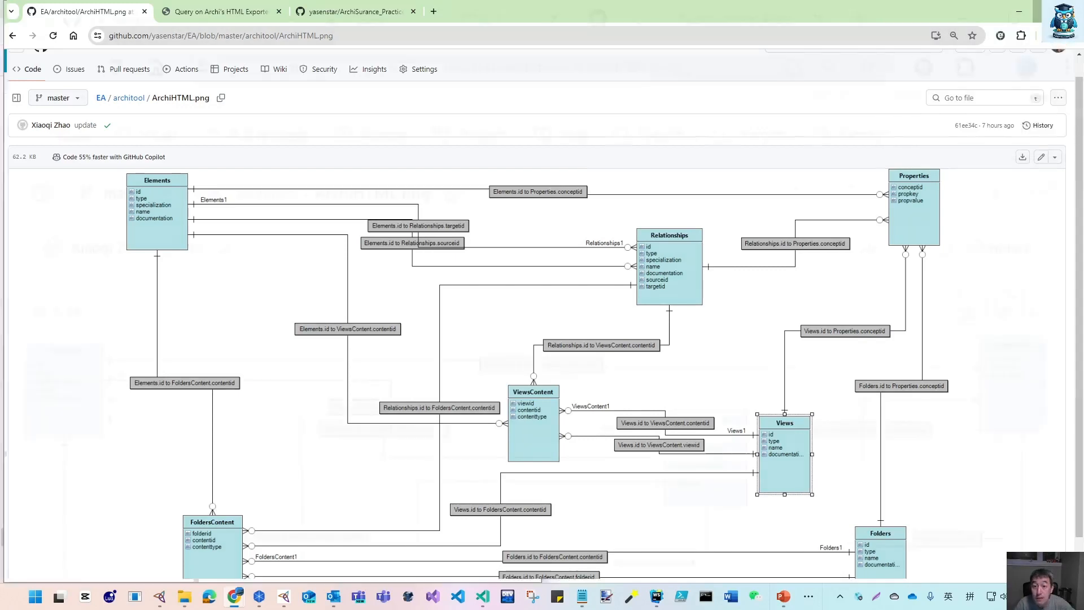
double_click(769, 292)
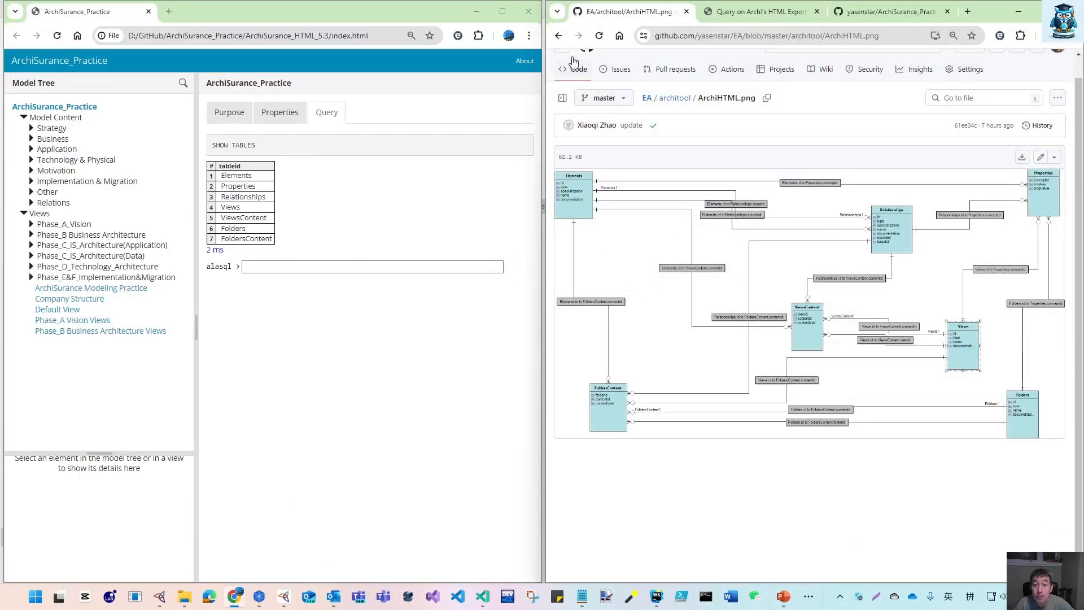
left_click(559, 35)
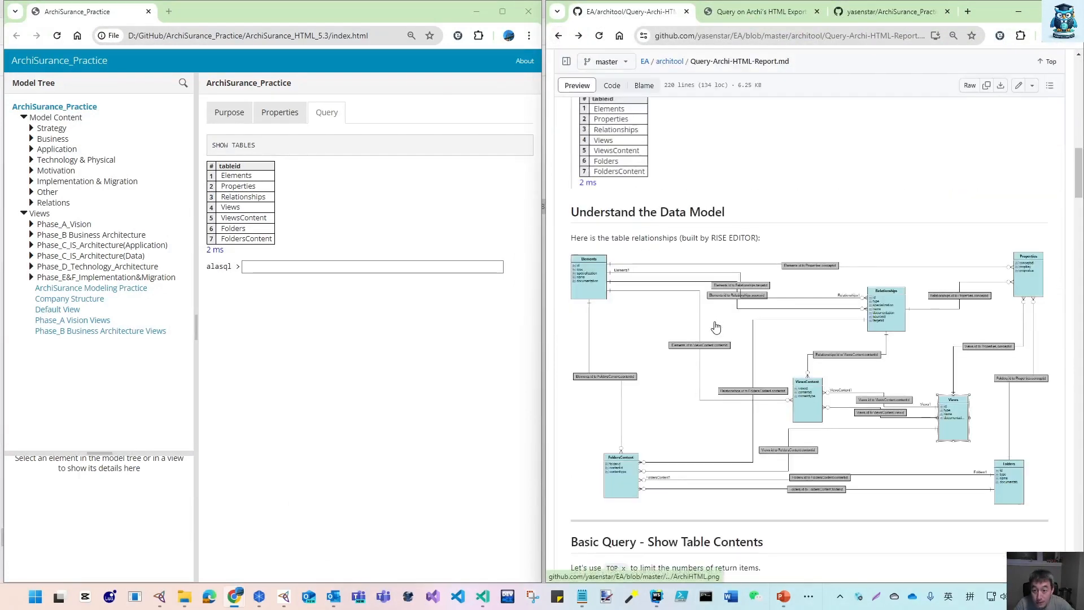
- Compare the SHOW TABLES output, including ViewsContent, with the table list and data model diagram in the guide
scroll(715, 329, "down", 3)
left_click_drag(544, 254, 542, 255)
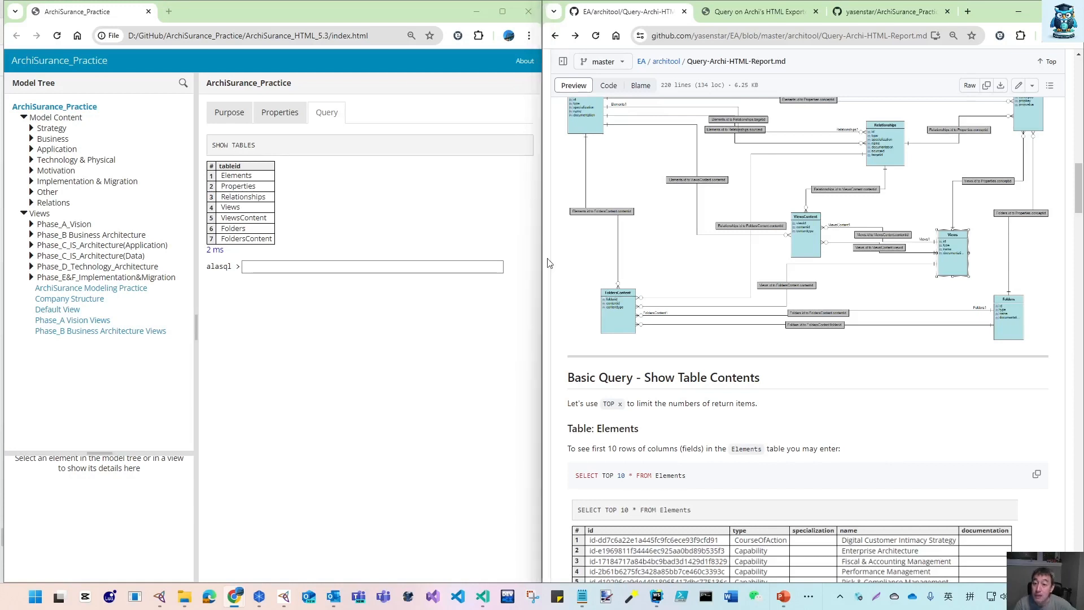
scroll(627, 298, "down", 3)
left_click(499, 268)
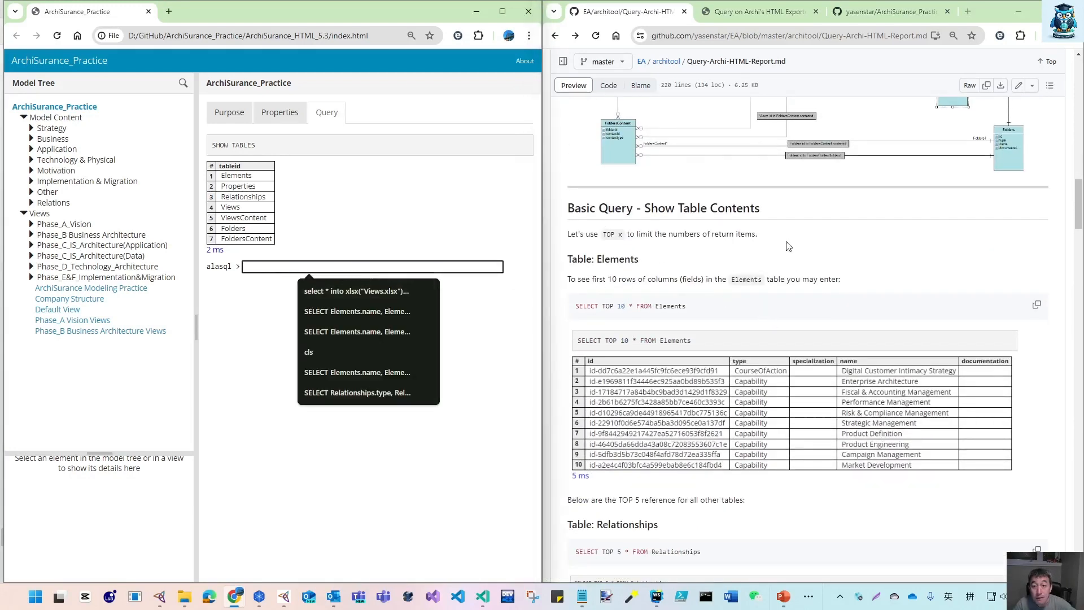
scroll(727, 271, "up", 5)
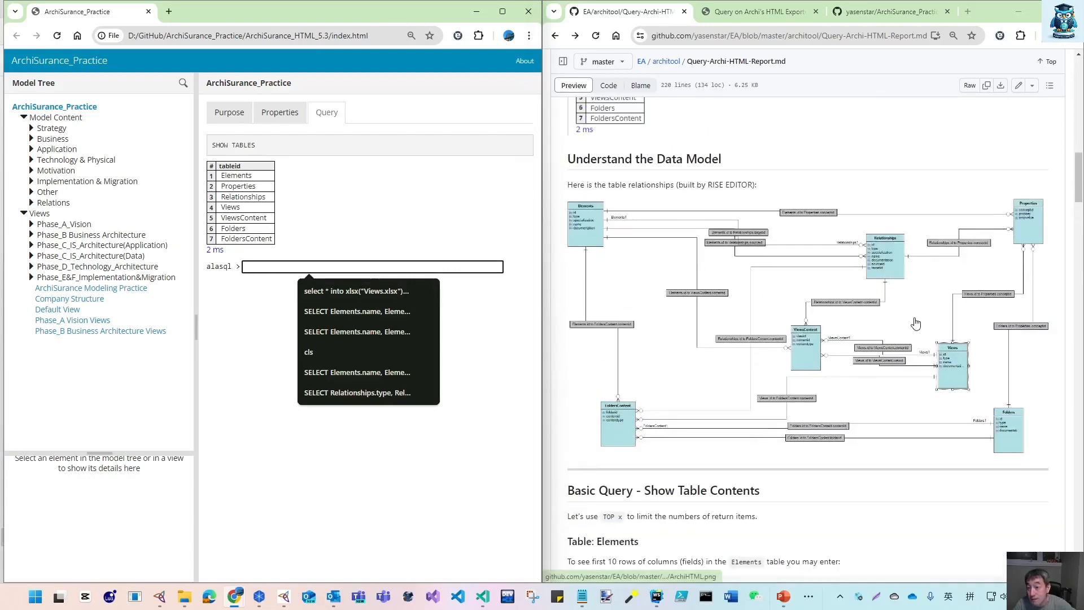
scroll(756, 253, "up", 2)
scroll(755, 253, "up", 2)
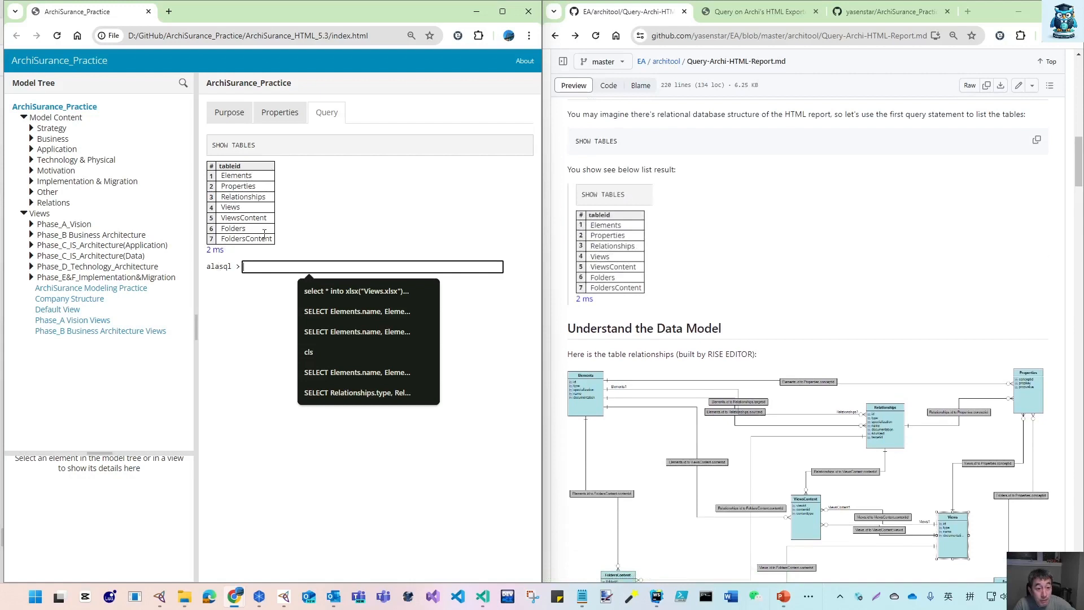
left_click(432, 258)
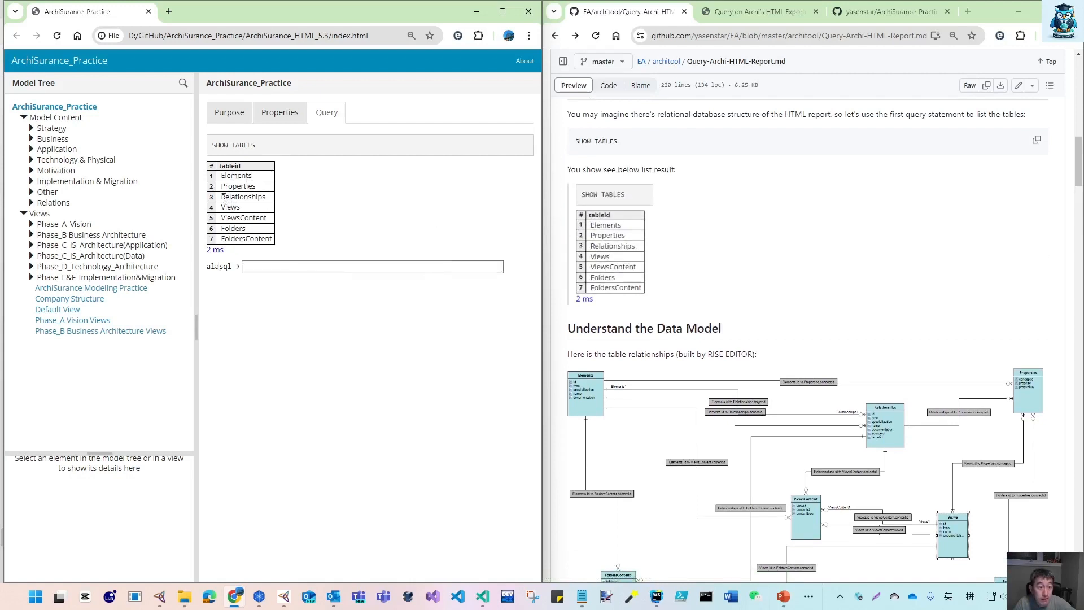
left_click_drag(225, 196, 221, 196)
left_click_drag(221, 217, 270, 221)
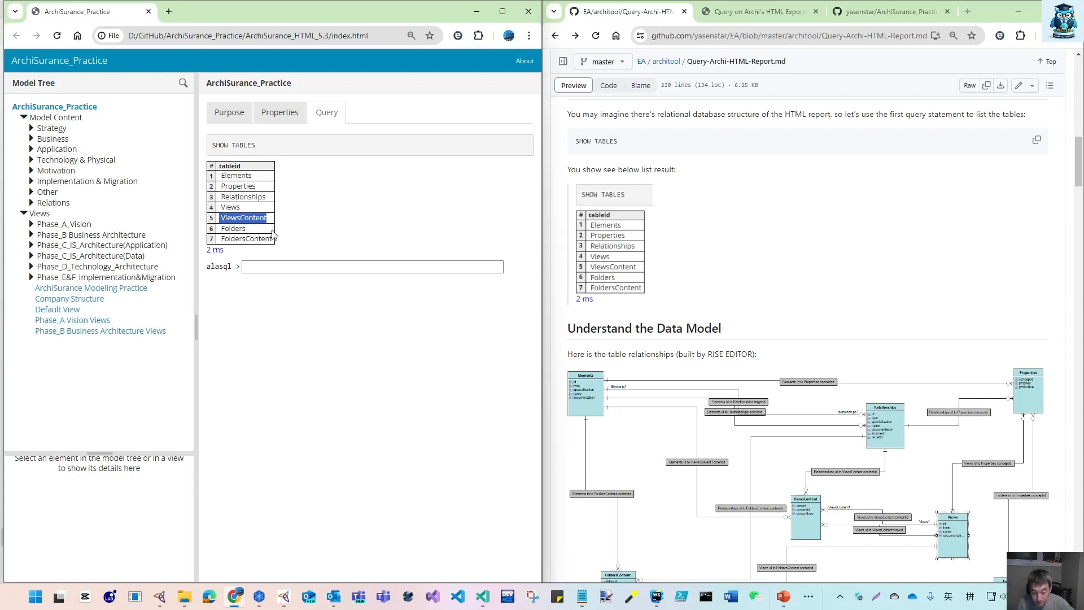
left_click(242, 212)
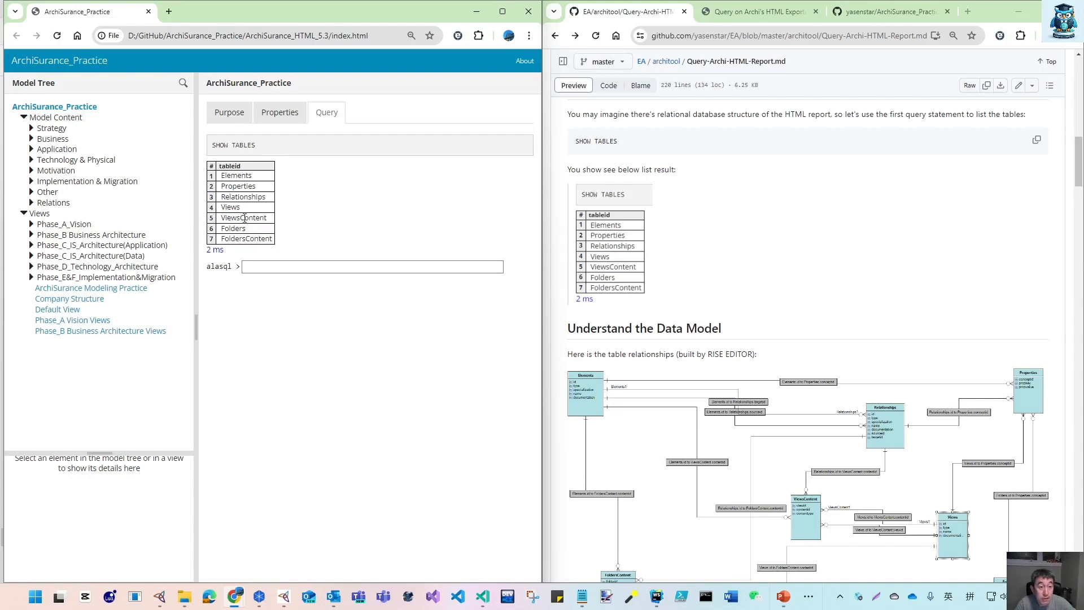
- Find the guide's "Basic Query - Show Table Contents" section and highlight the TOP x expression
left_click(318, 267)
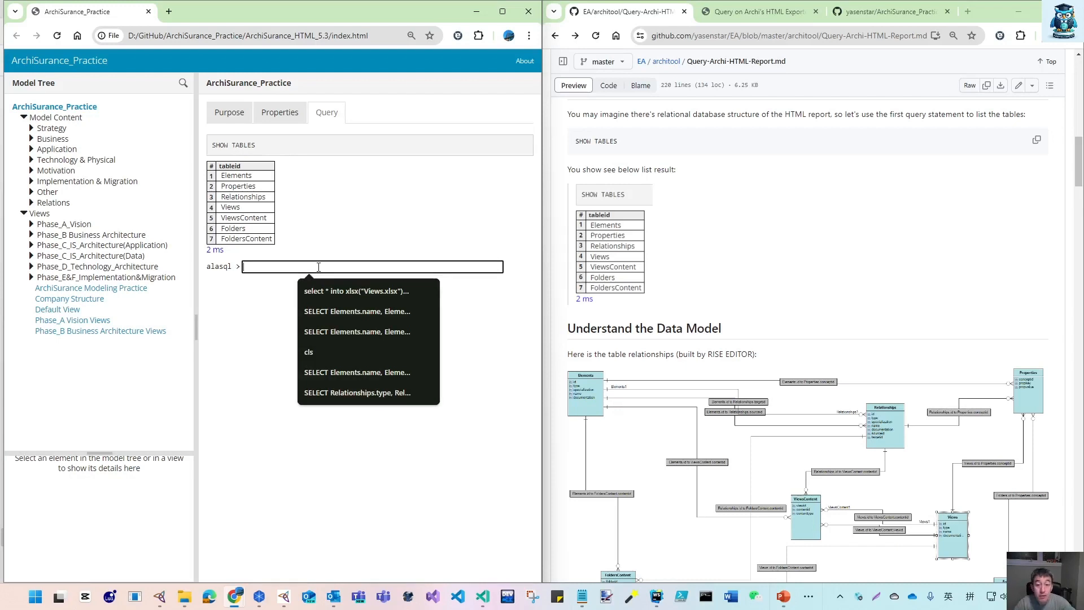
scroll(759, 346, "down", 2)
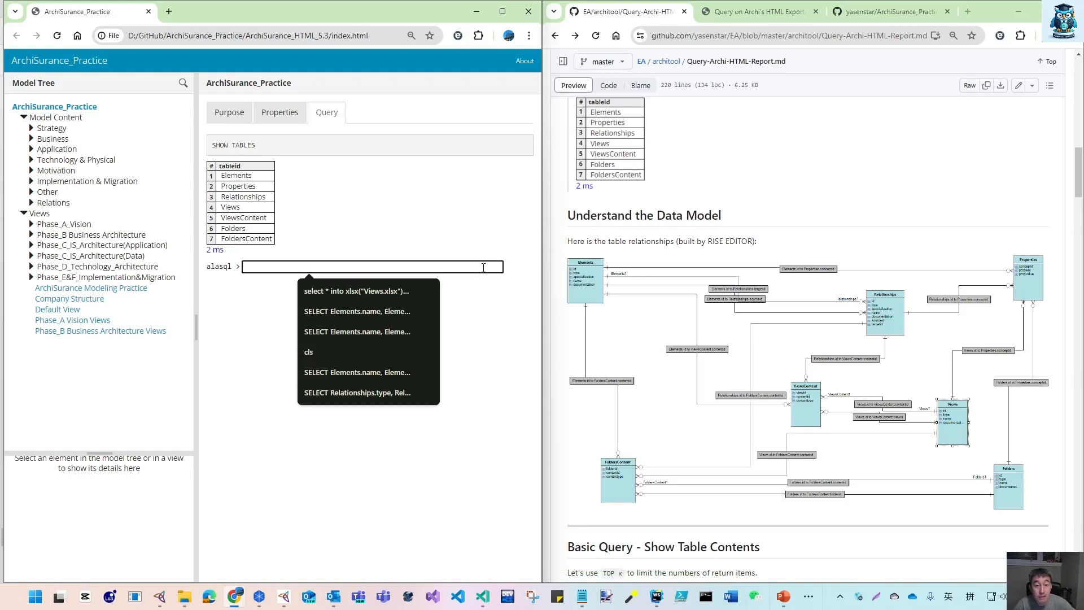
scroll(707, 379, "down", 5)
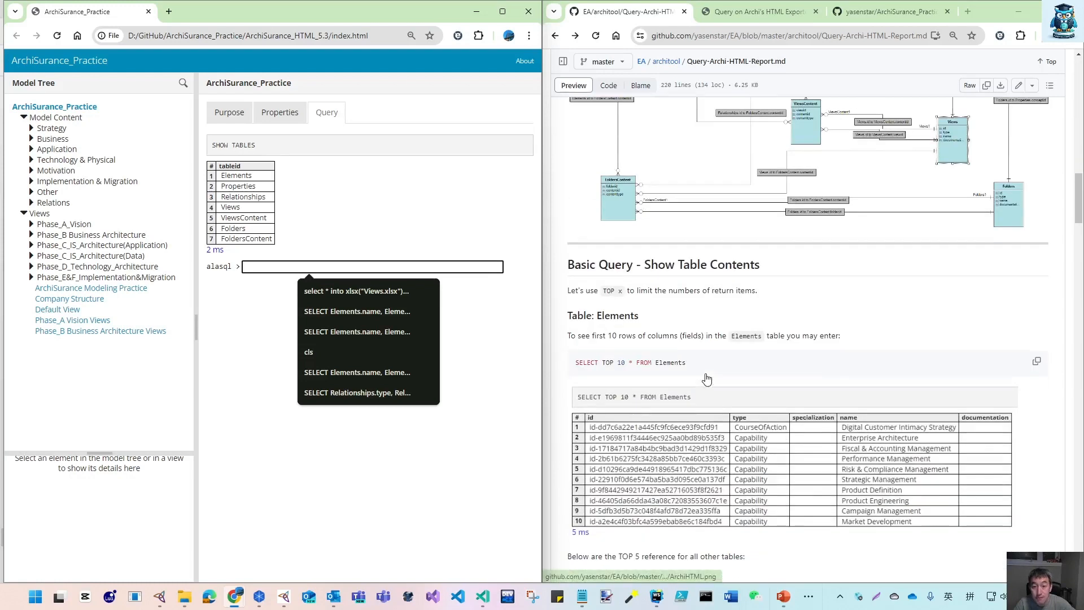
scroll(706, 379, "down", 1)
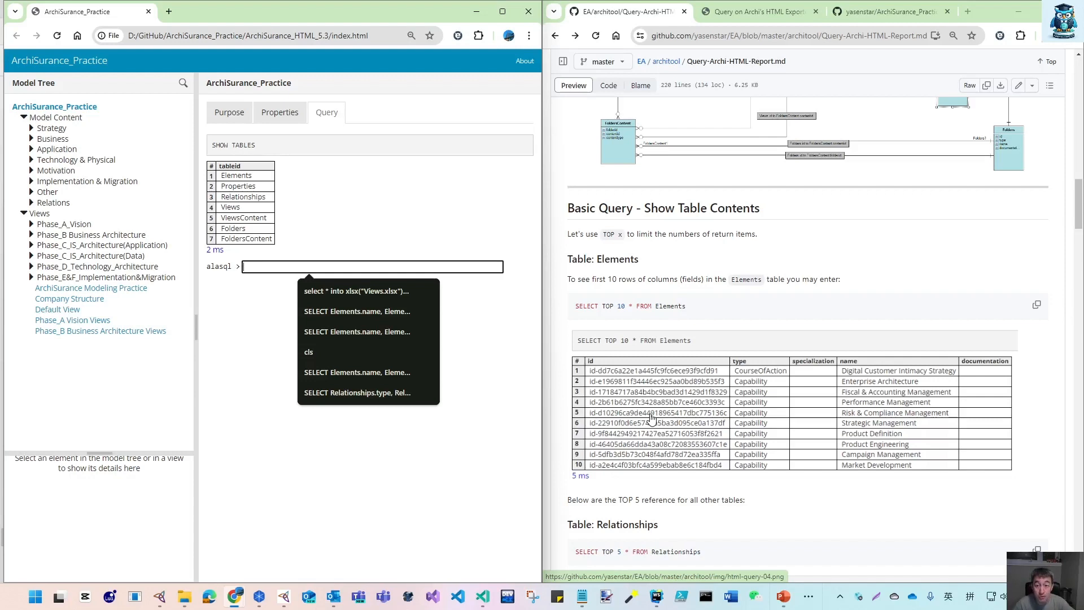
left_click(311, 212)
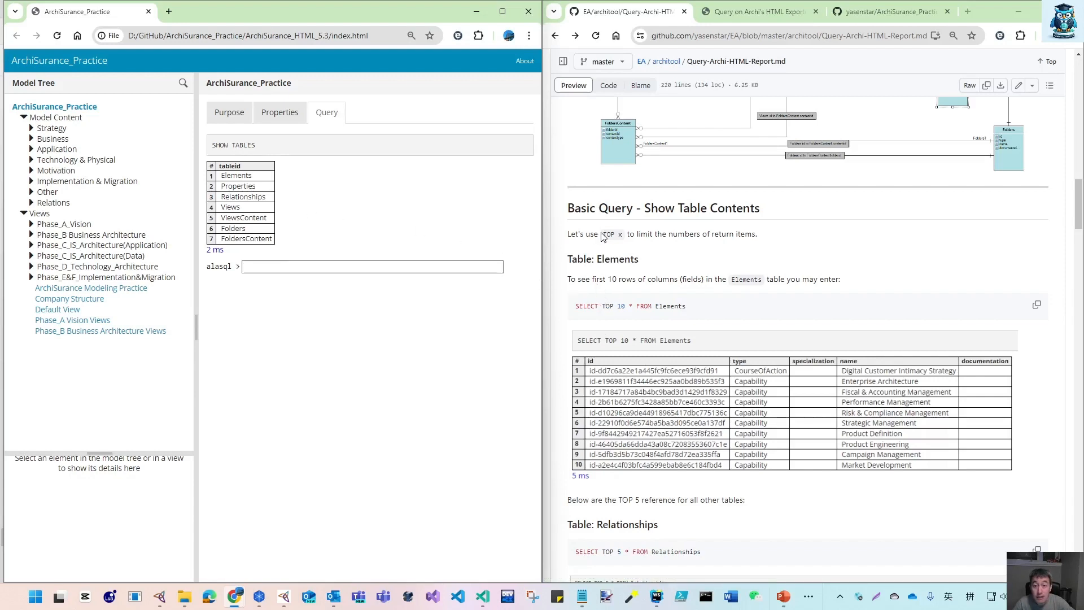
left_click_drag(603, 234, 624, 234)
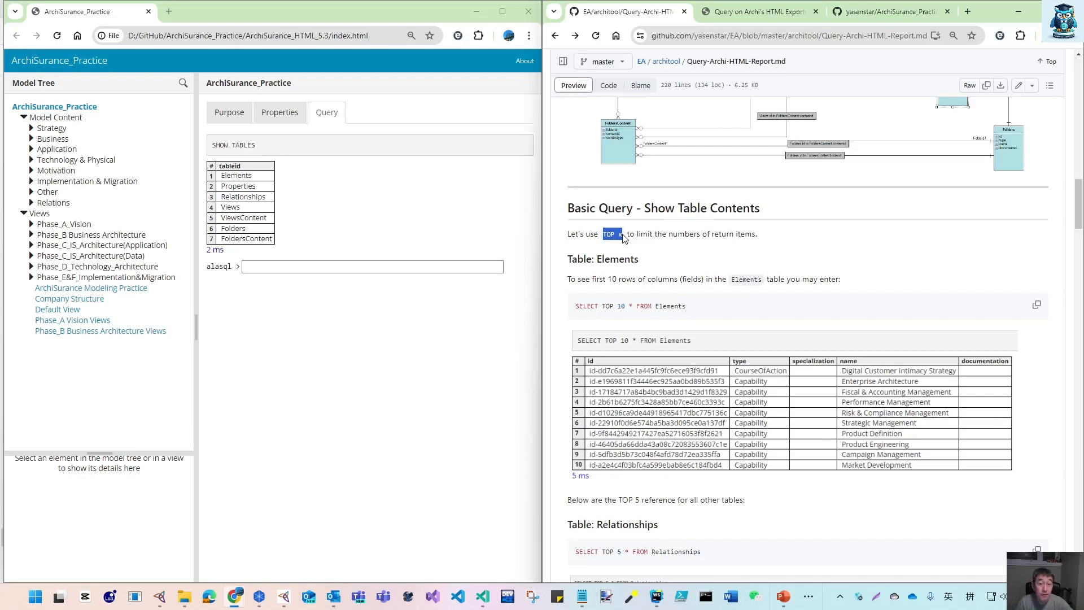
- Copy SELECT TOP 10 * FROM Elements from the guide and run it in the report's alasql console
left_click(274, 267)
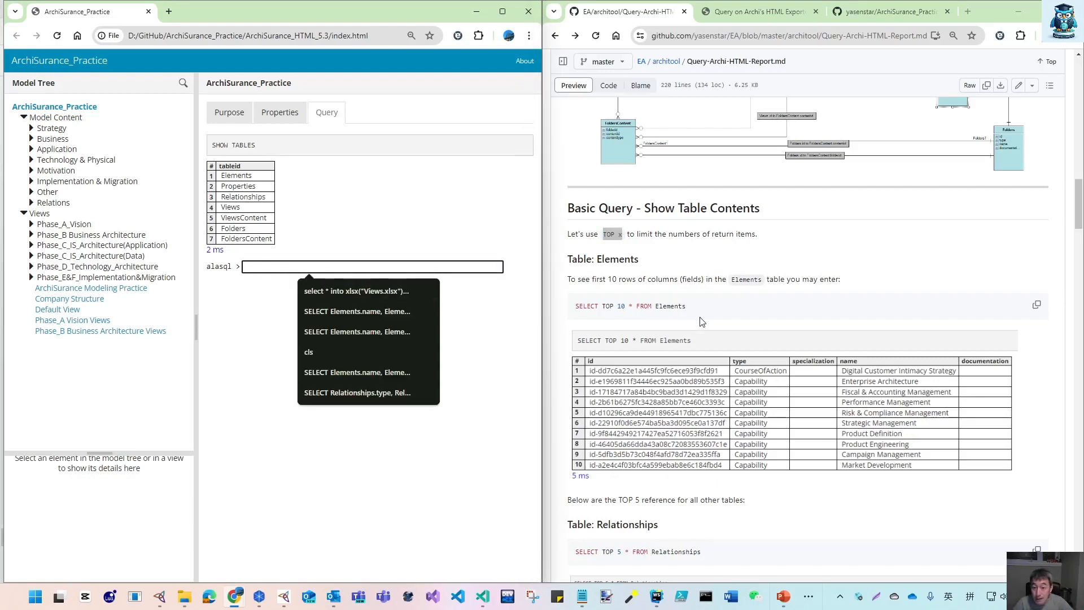
left_click_drag(702, 308, 574, 311)
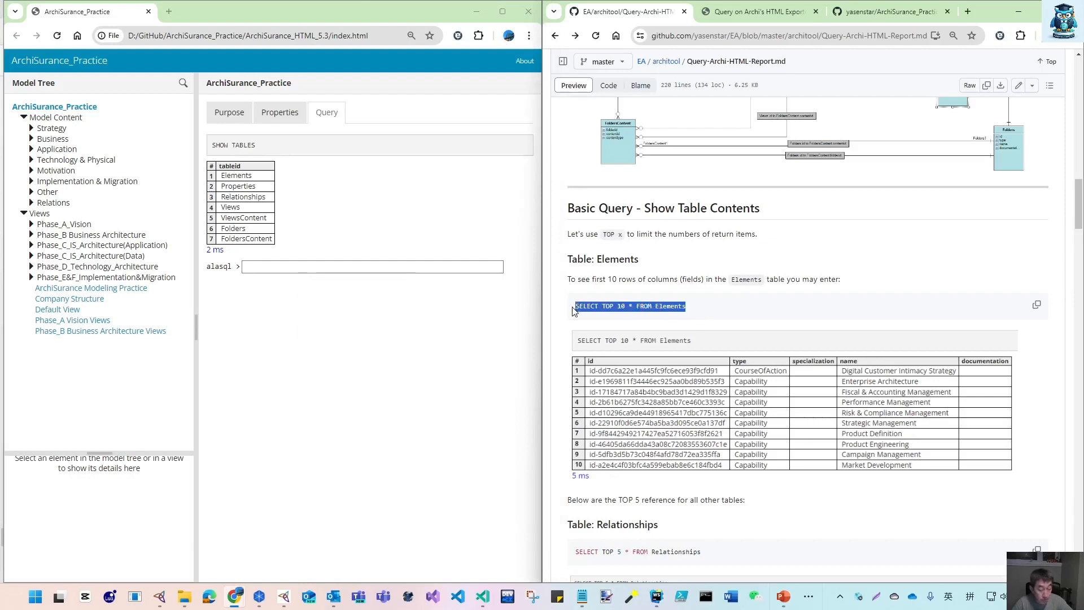
key("ctrl+c")
left_click(257, 269)
key("ctrl+v")
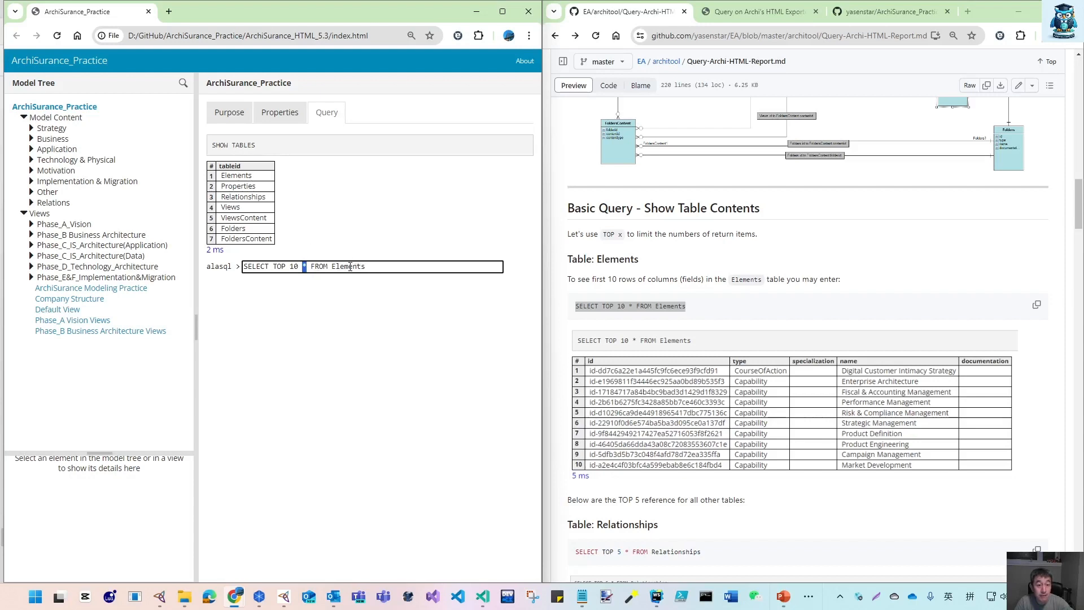
key("Return")
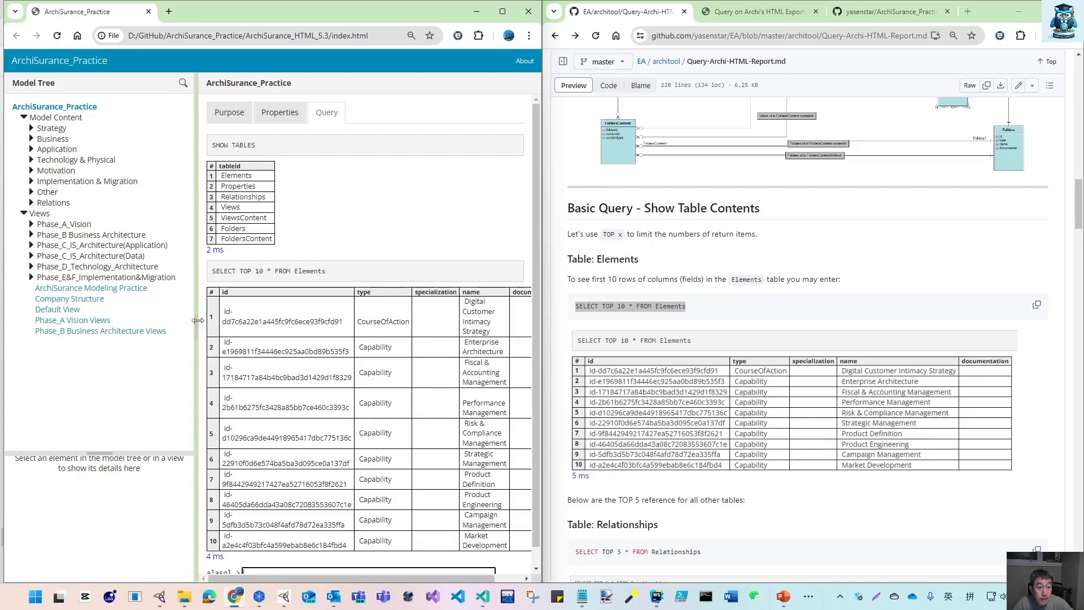
- Narrow the report's Model Tree pane so every column of the Elements query result fits, and dismiss the console's suggestions
left_click_drag(195, 300, 33, 300)
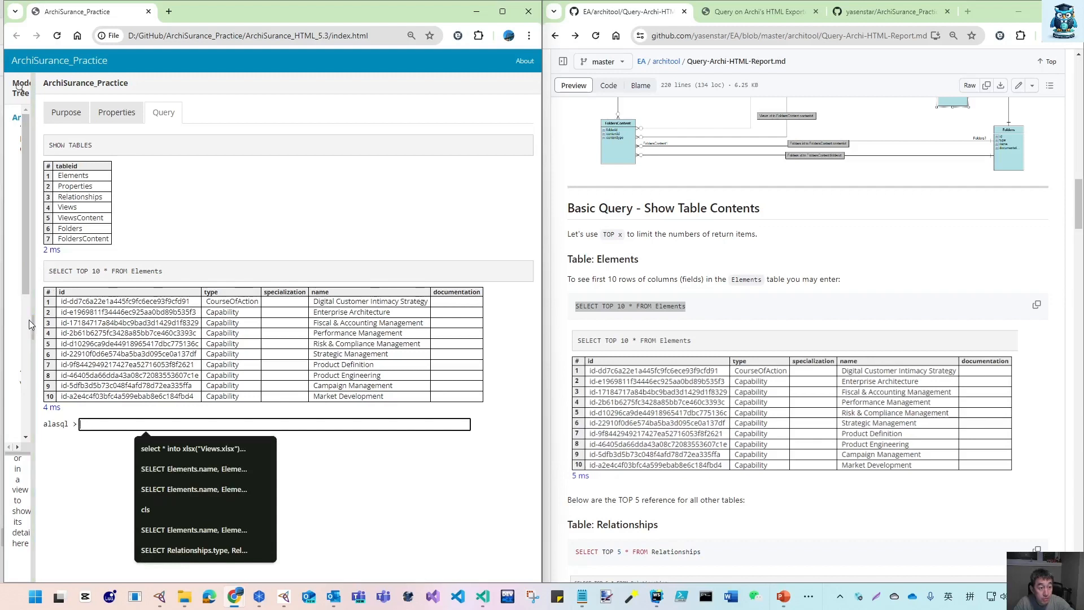
left_click_drag(41, 309, 37, 309)
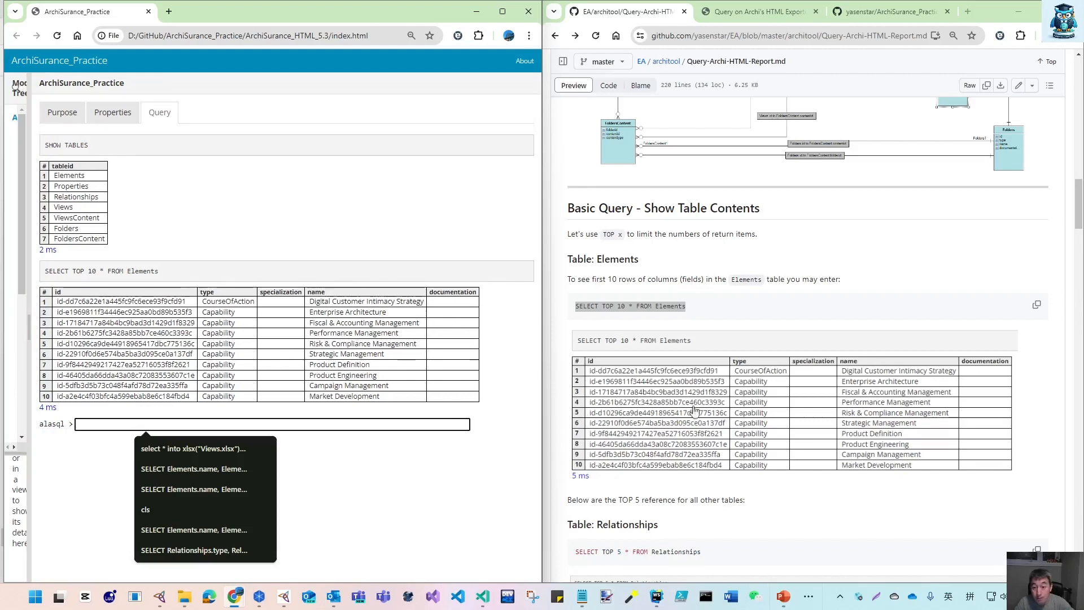
left_click(438, 451)
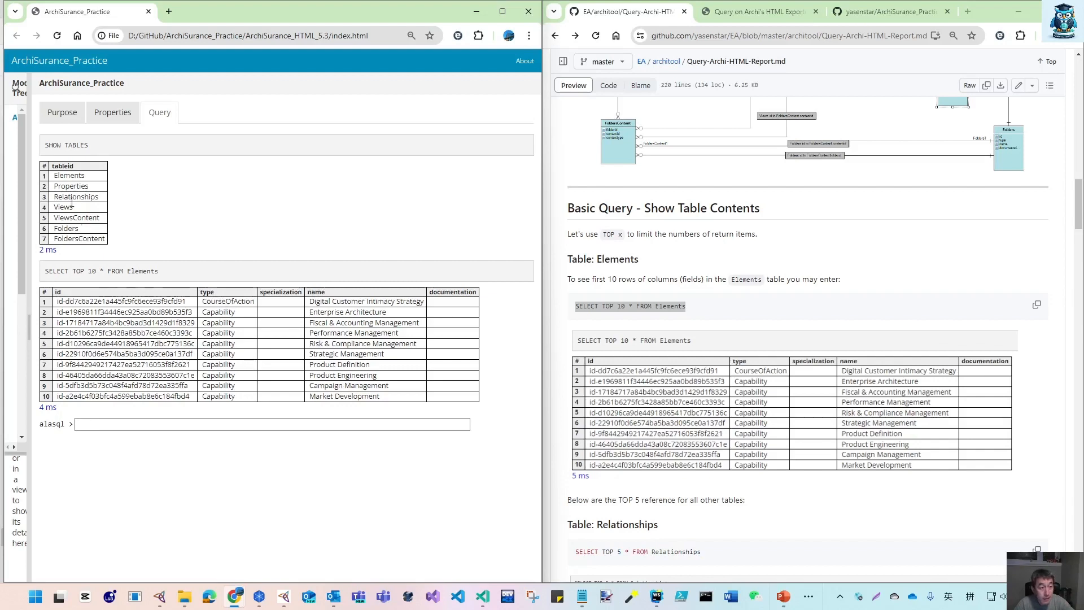
- Switch to Archi, select the Customer Management capability in the ArchiSurance_Practice model and narrow the Branches pane
left_click(259, 596)
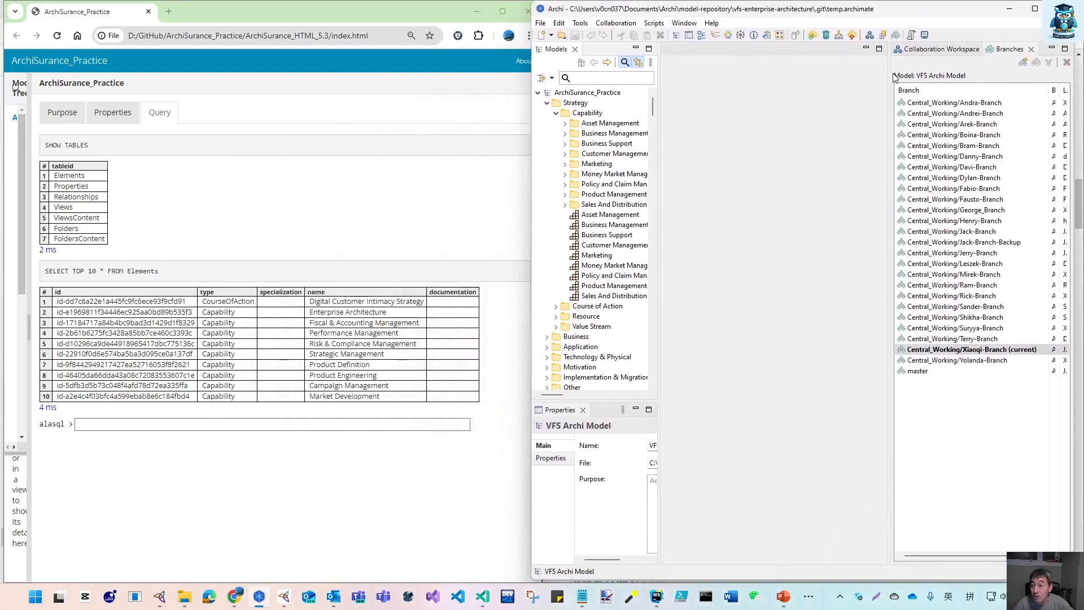
left_click(614, 245)
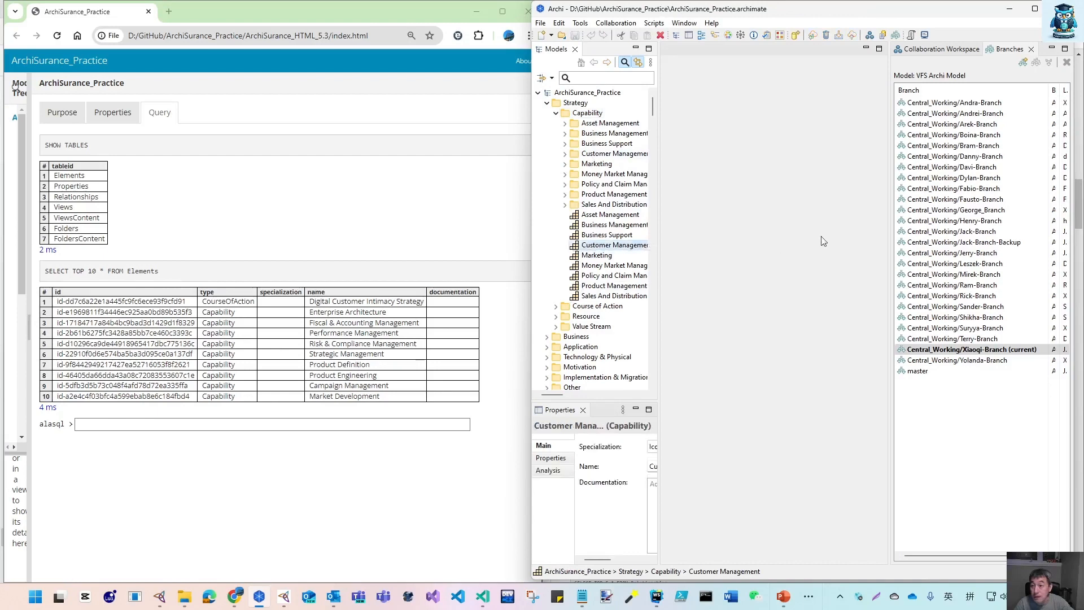
left_click_drag(891, 207, 1035, 206)
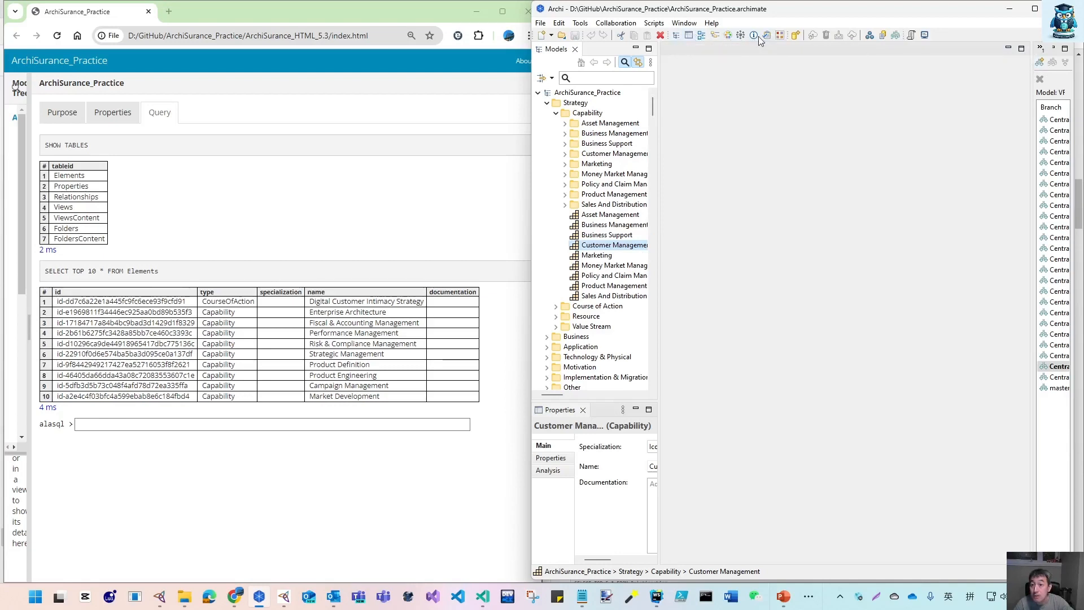
left_click(684, 23)
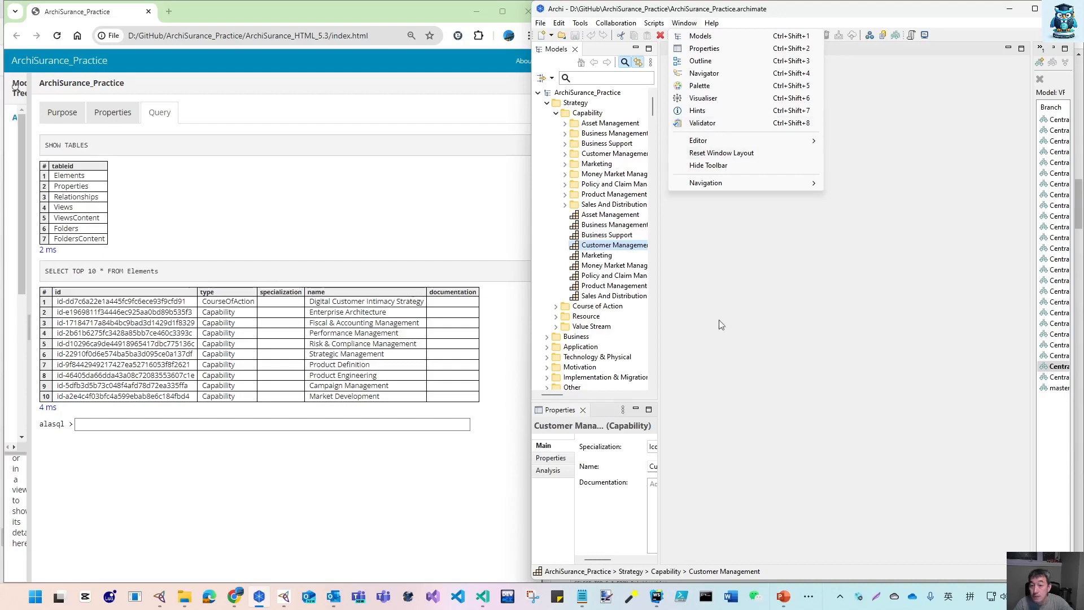
left_click(909, 79)
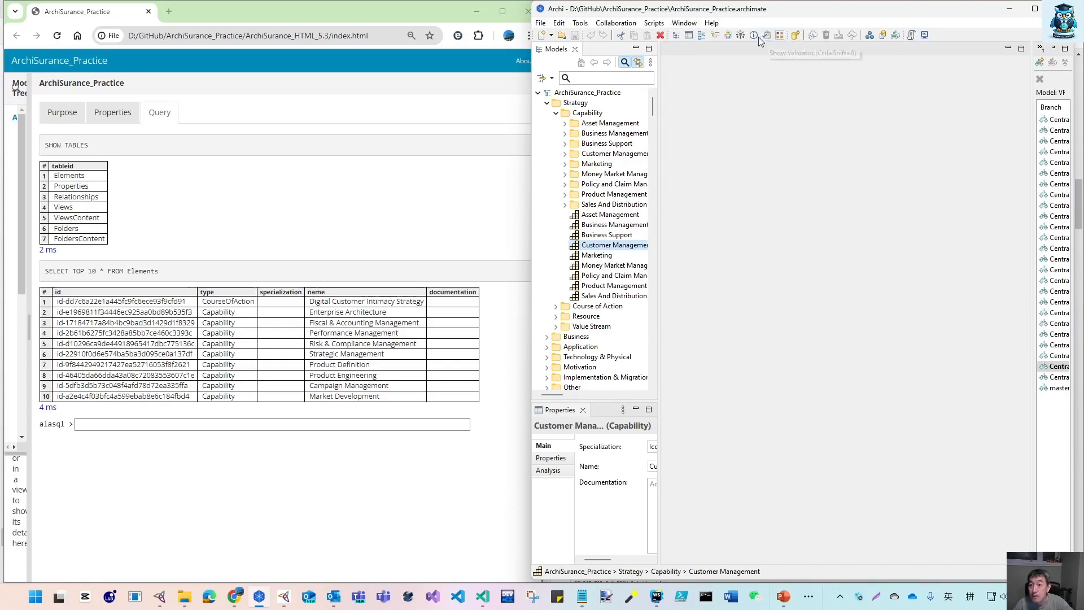
left_click(728, 36)
left_click(727, 36)
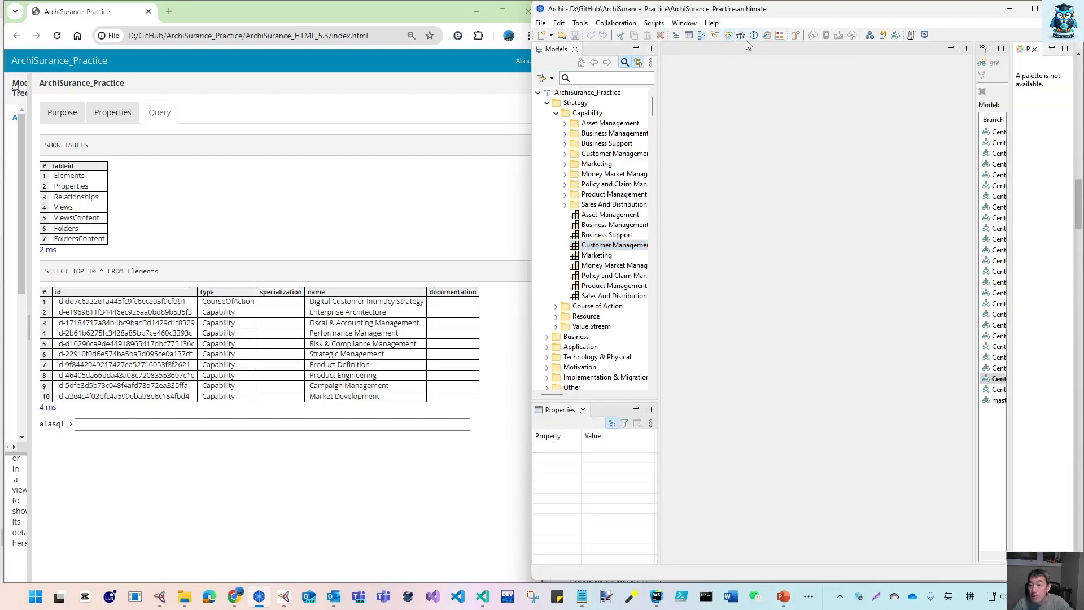
left_click(1034, 49)
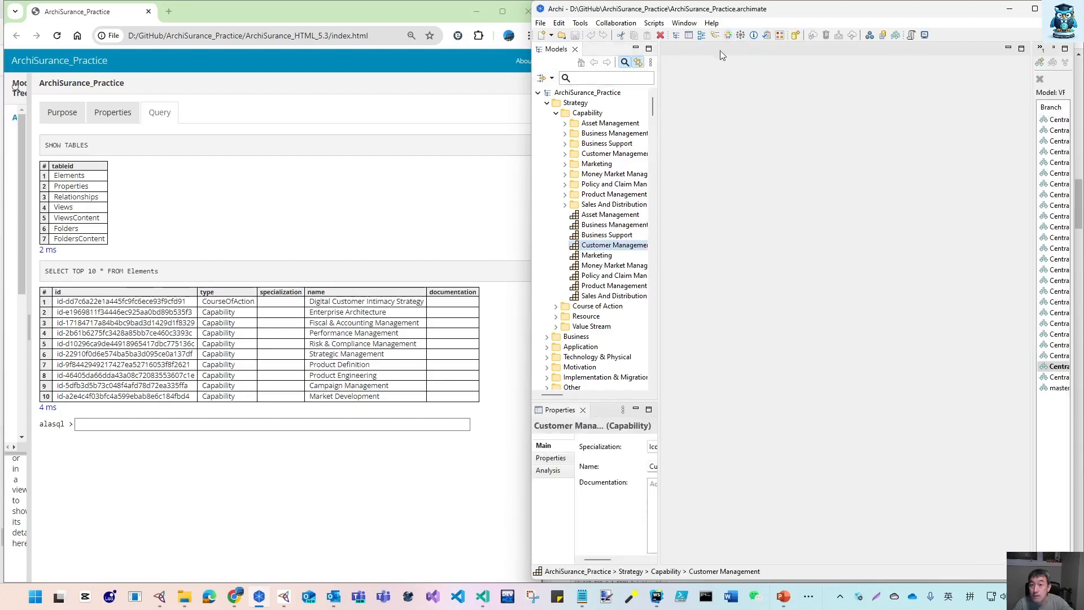
left_click(677, 36)
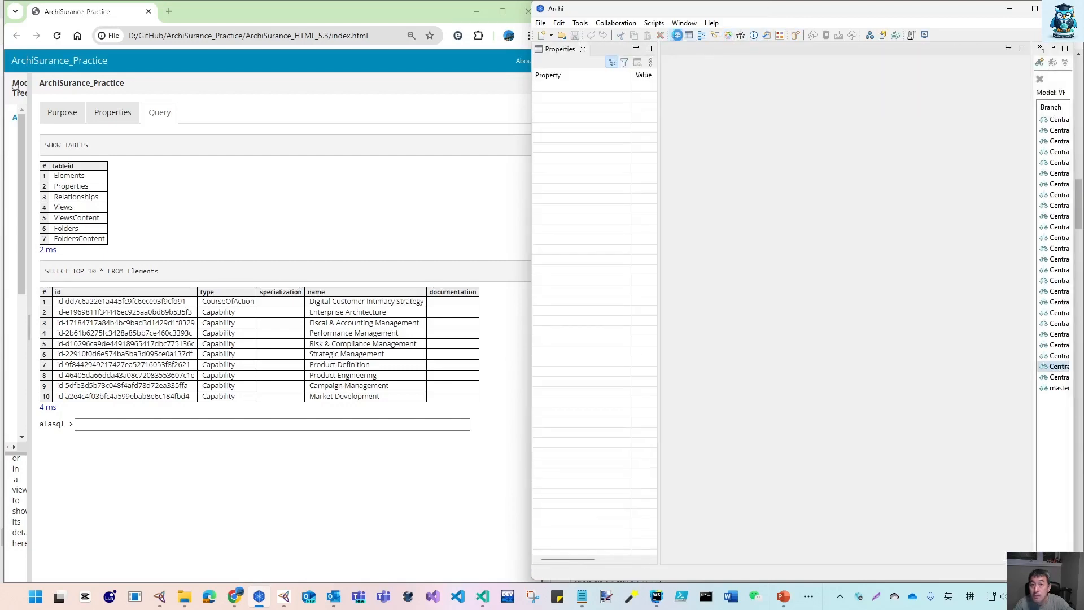
left_click(677, 35)
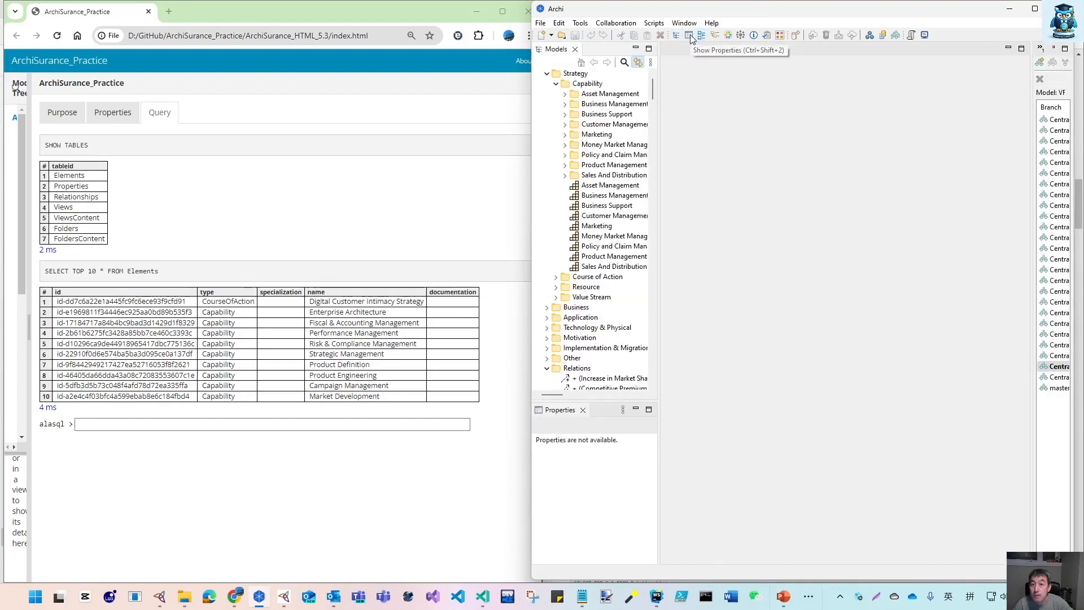
left_click(729, 36)
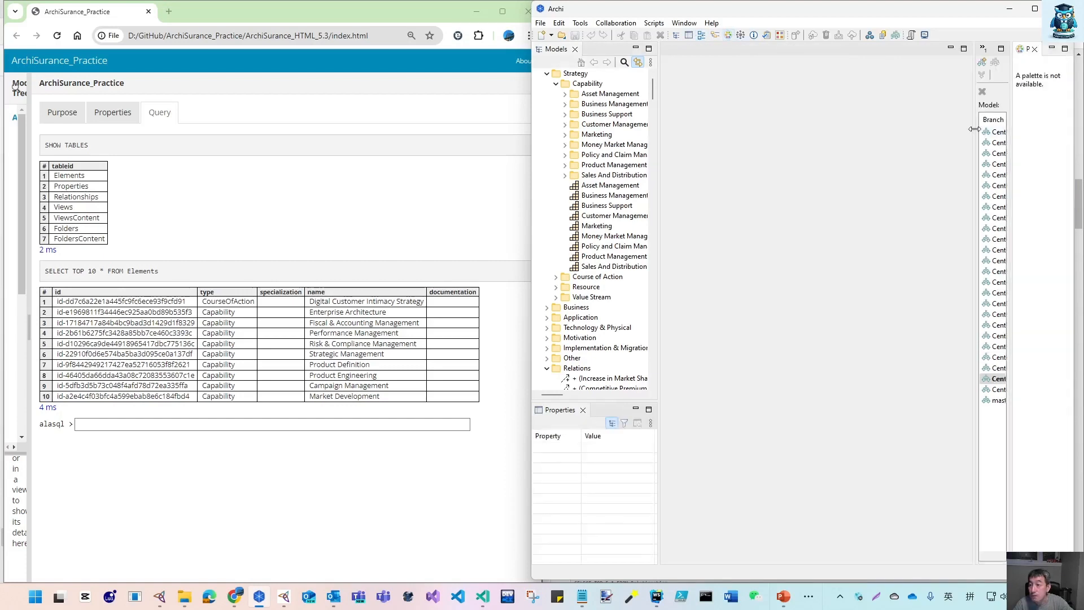
left_click(1035, 49)
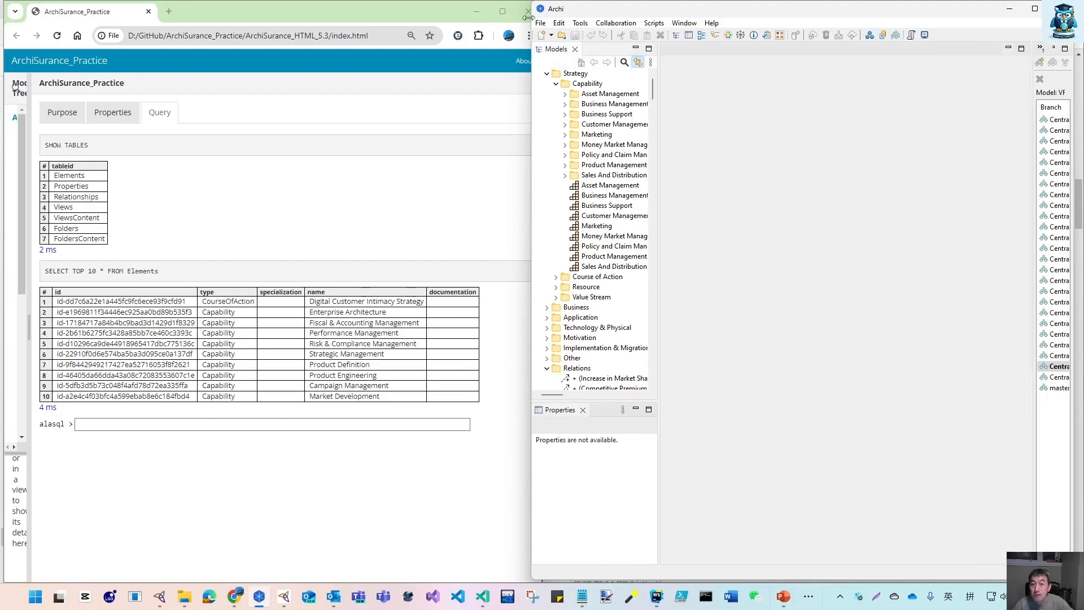
- Open the Palette pane and try to populate it by selecting capabilities in the Strategy folder of the model tree
left_click(686, 23)
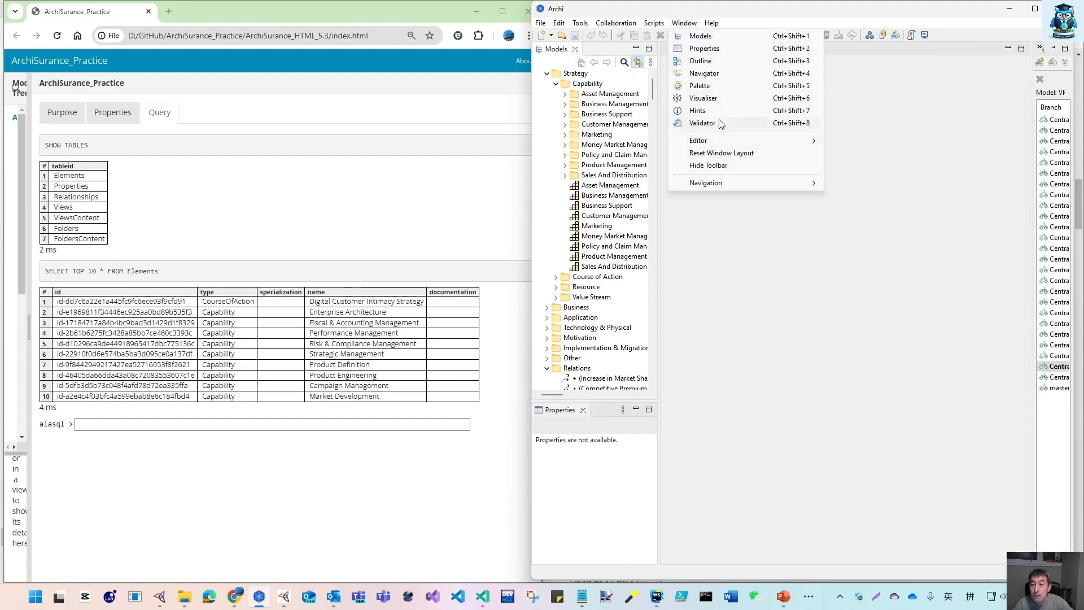
left_click(711, 23)
left_click(684, 23)
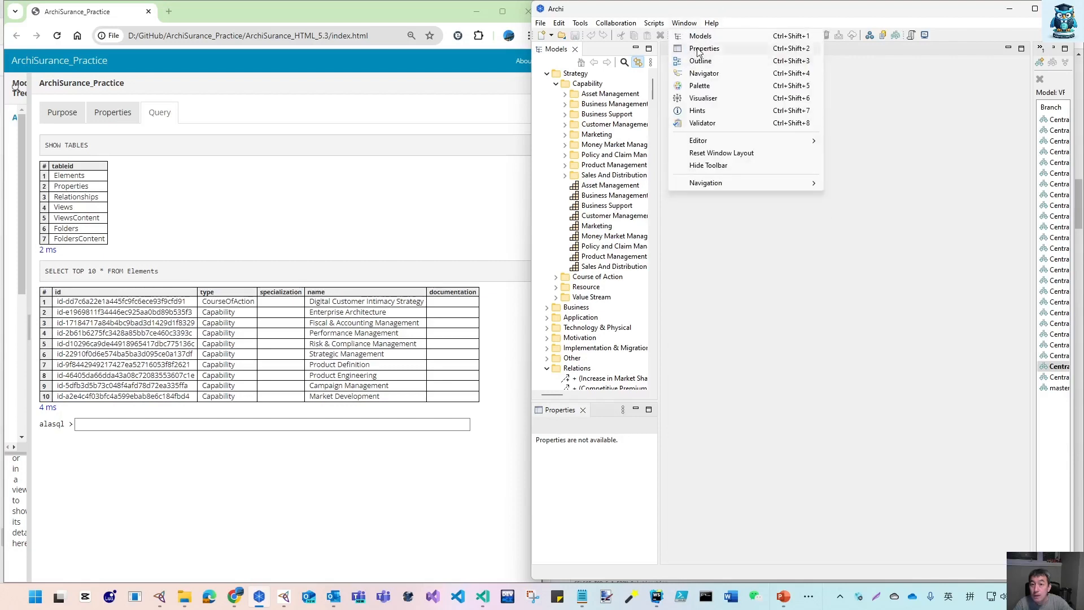
left_click(700, 86)
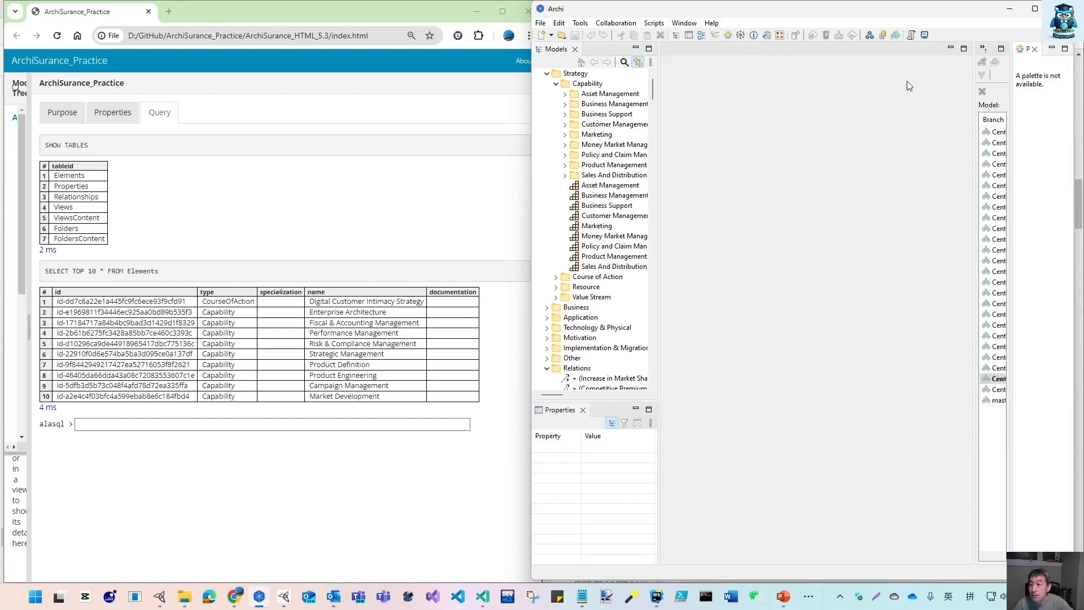
left_click(615, 215)
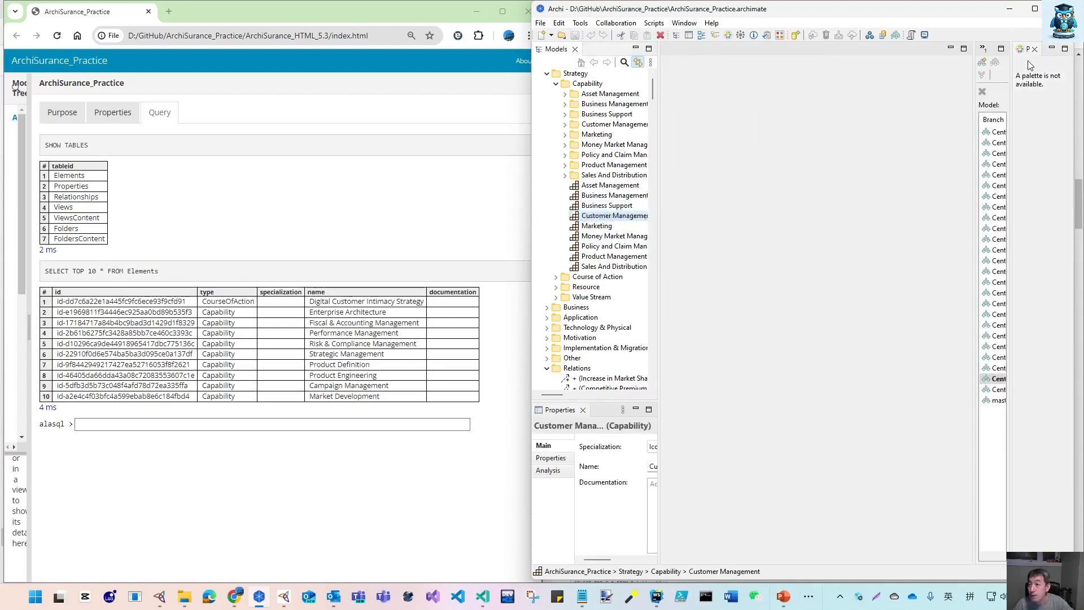
left_click(587, 249)
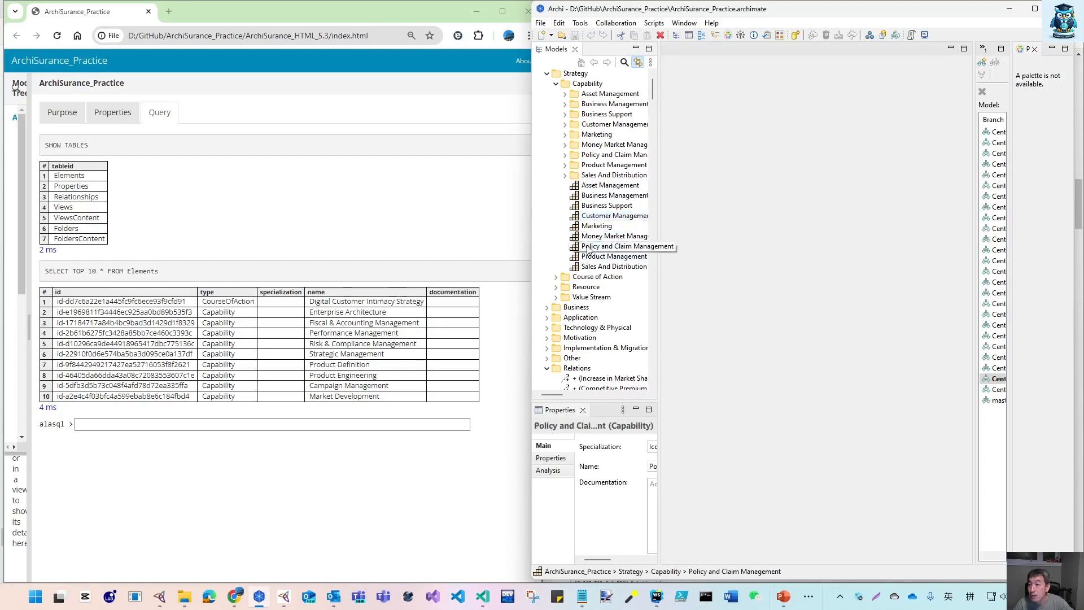
left_click(598, 266)
left_click(1035, 49)
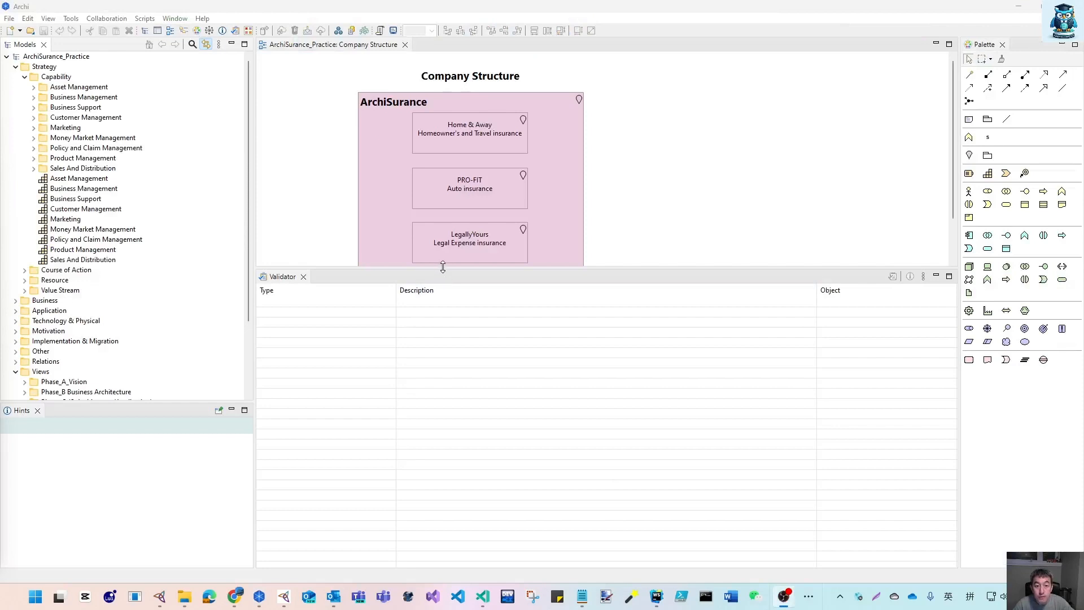
- Shrink the Validator pane to give the Company Structure view more room, and restore the Archi window beside the HTML report
left_click(443, 267)
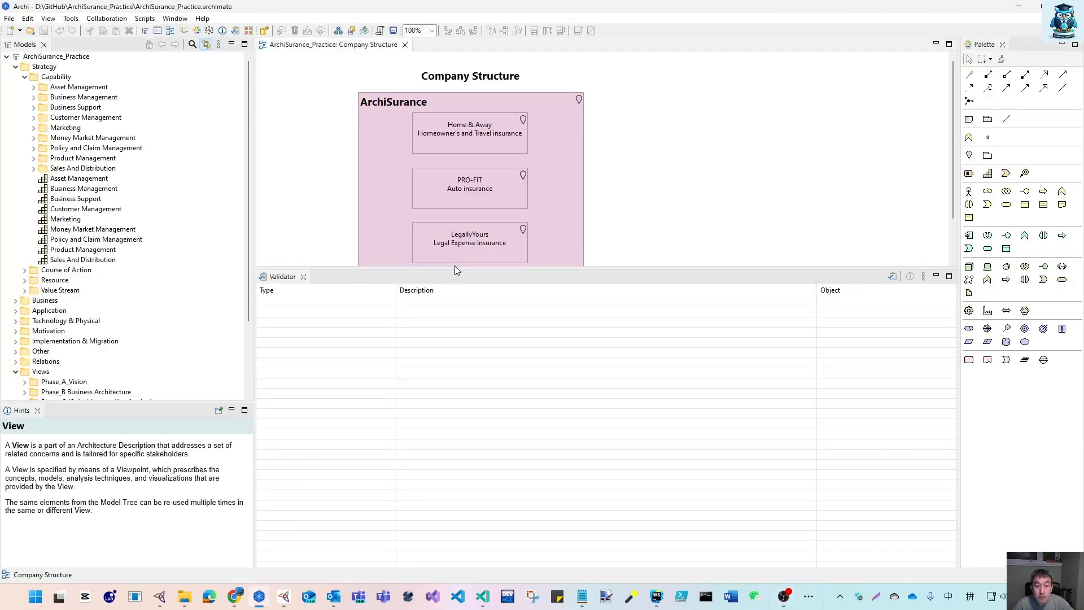
left_click_drag(455, 268, 456, 358)
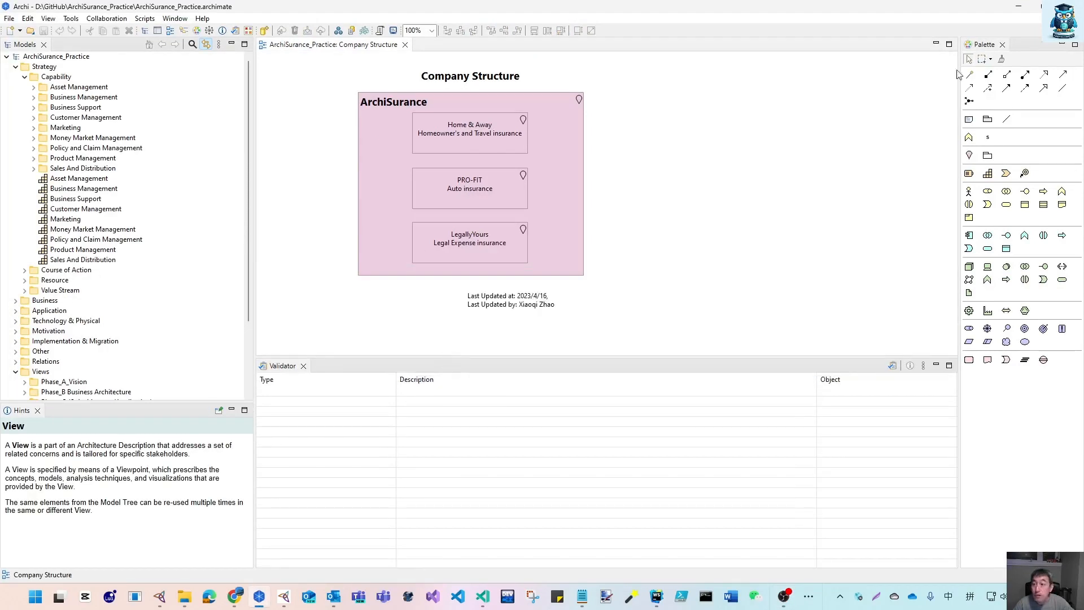
left_click(1044, 6)
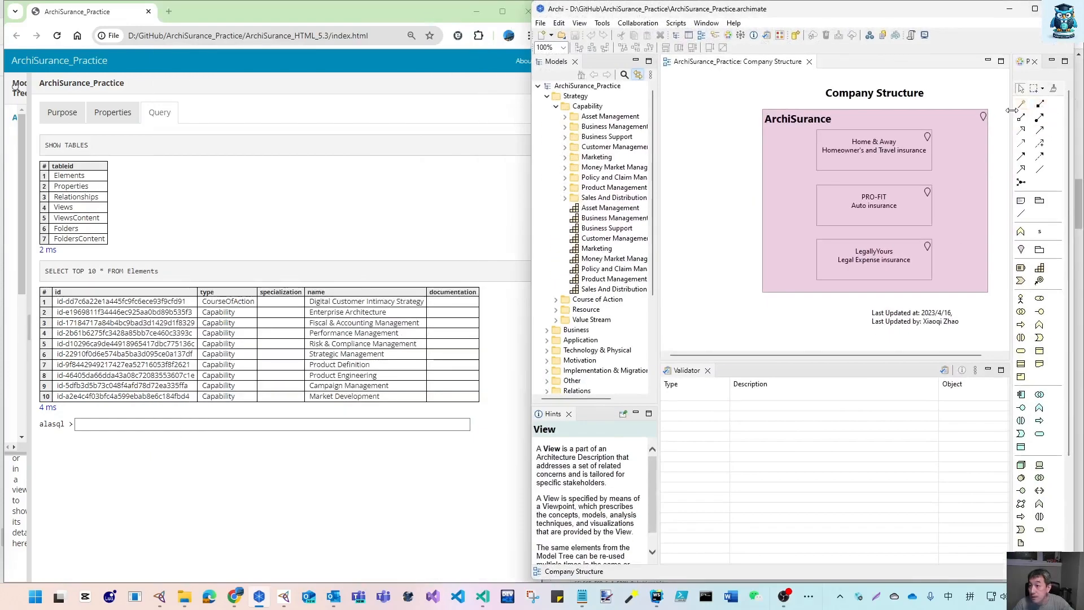
- Widen the Palette and show the hints for the Resource and Course of Action strategy elements
left_click_drag(1012, 114, 940, 116)
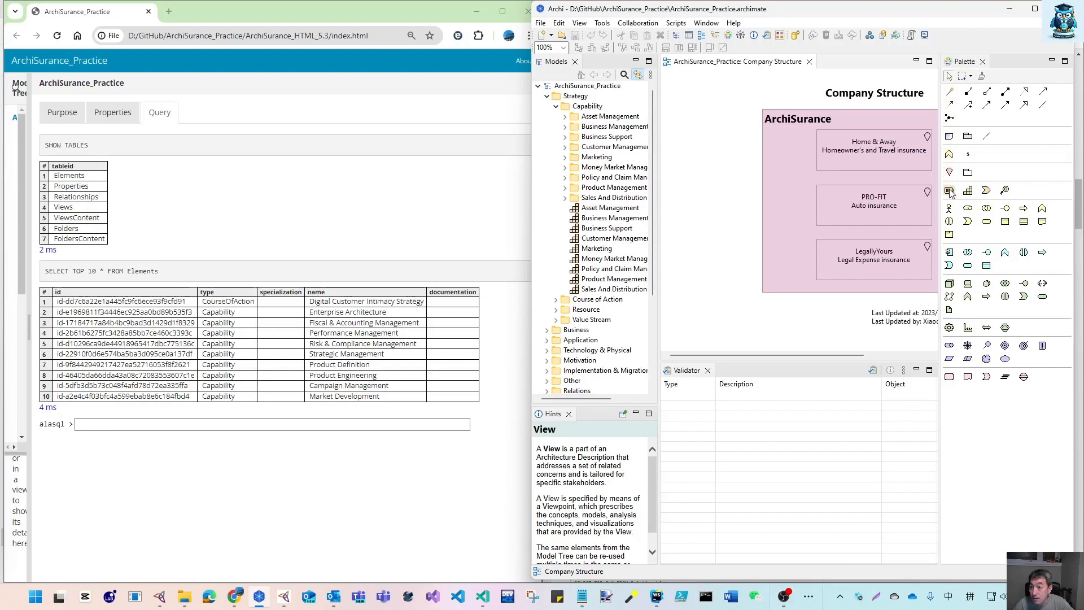
mouse_move(951, 192)
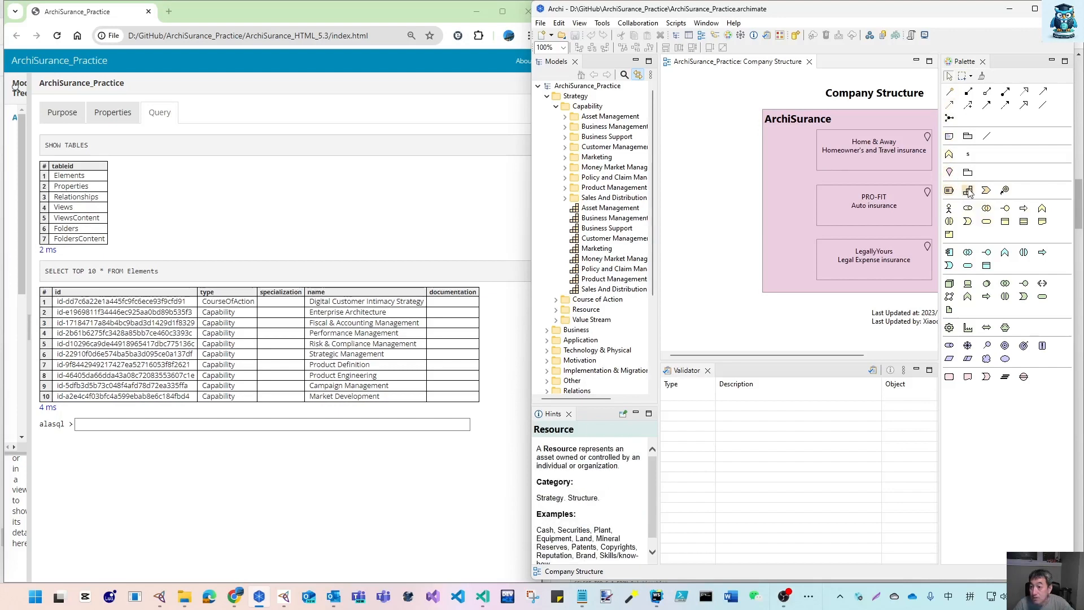
mouse_move(986, 192)
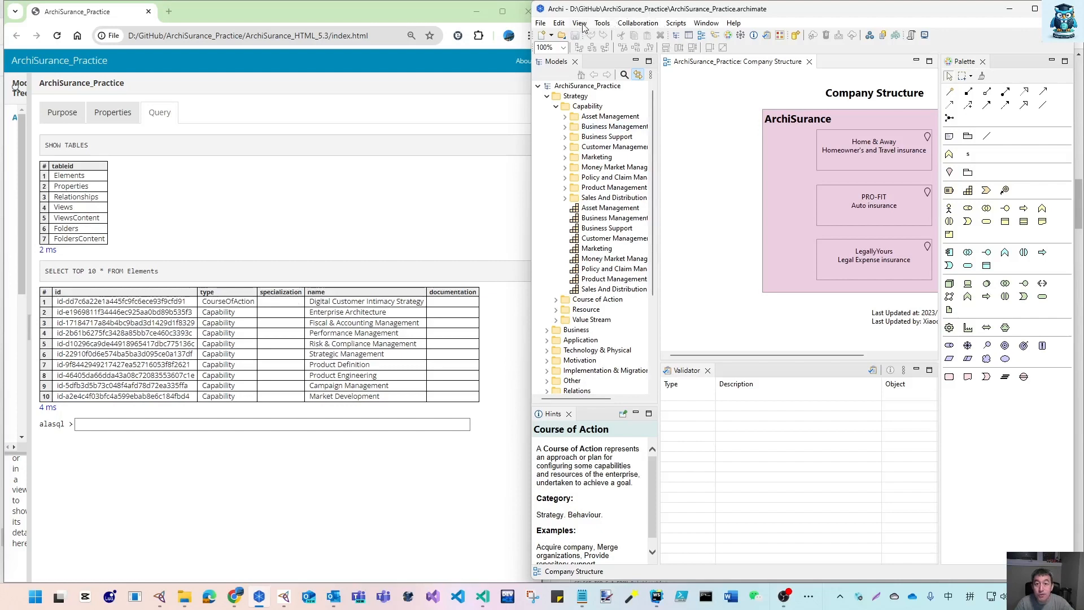
- Review the specializations defined for ArchiSurance_Practice in the Specializations Manager and close it without changes
left_click(603, 23)
left_click(644, 68)
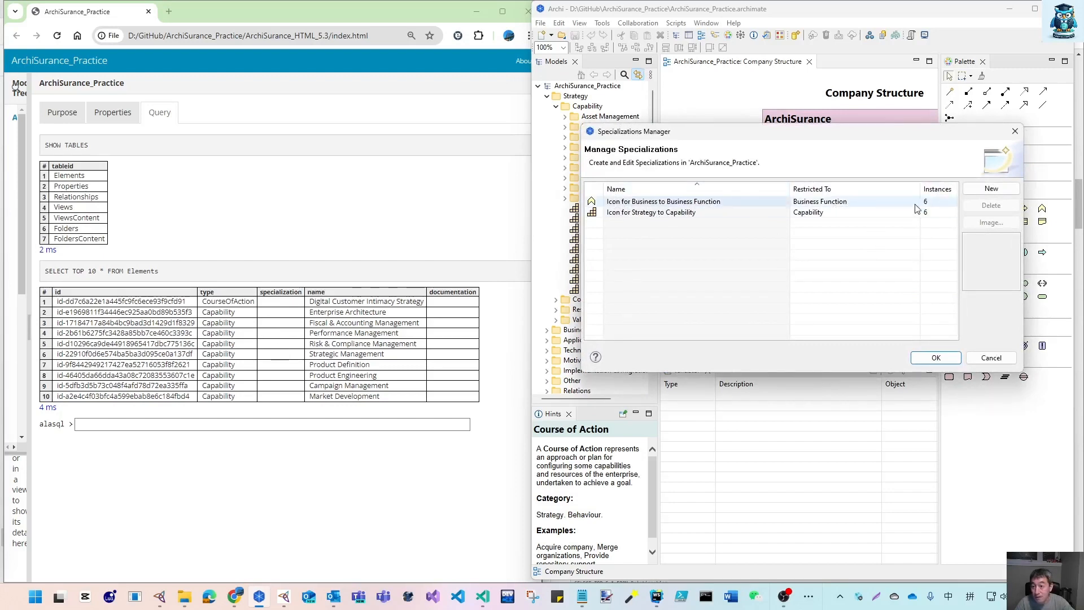
left_click(992, 359)
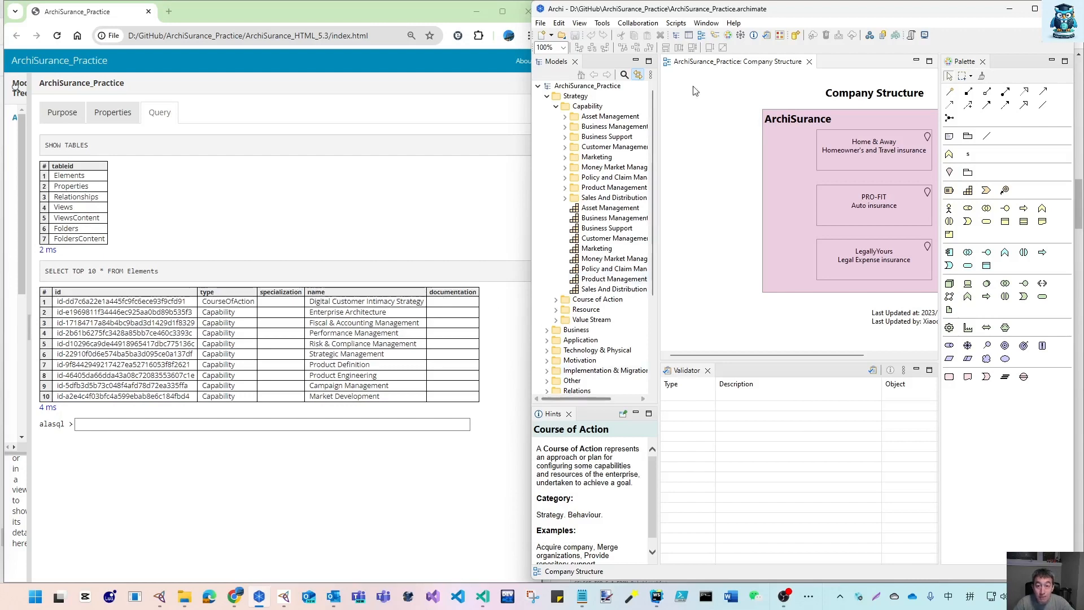
- Replace the Hints pane with the Properties of the Money Market Management capability, widened to expose its Specialization, Name and Documentation fields
left_click(597, 249)
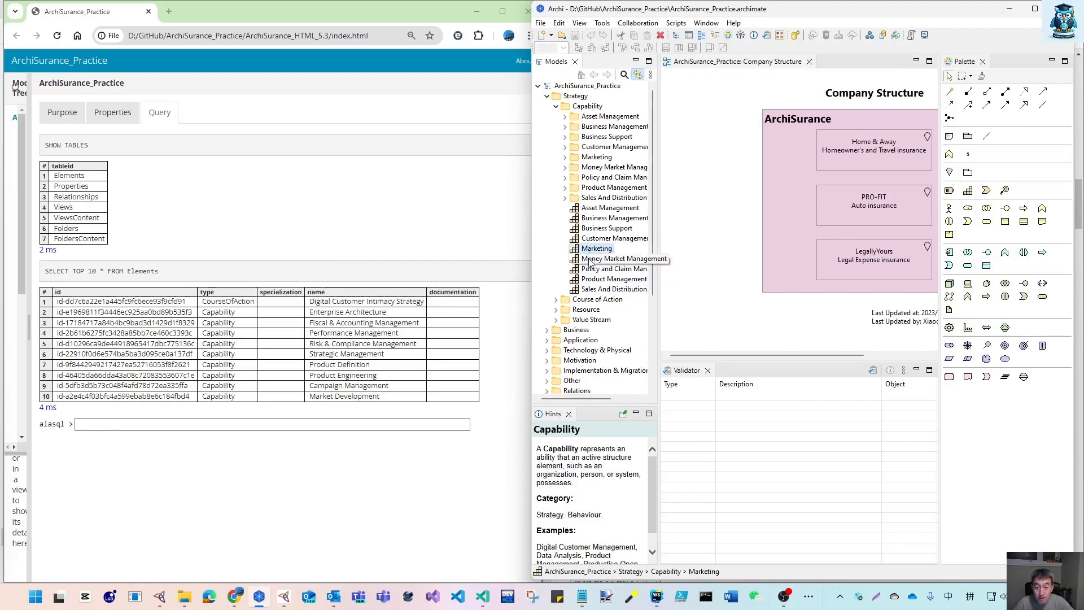
left_click(569, 415)
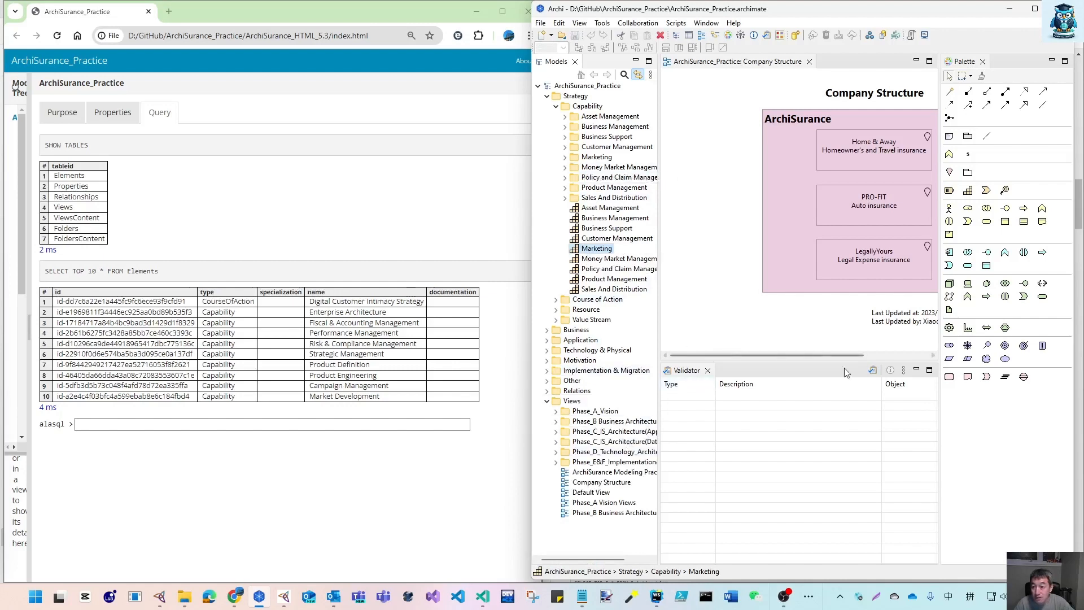
double_click(599, 258)
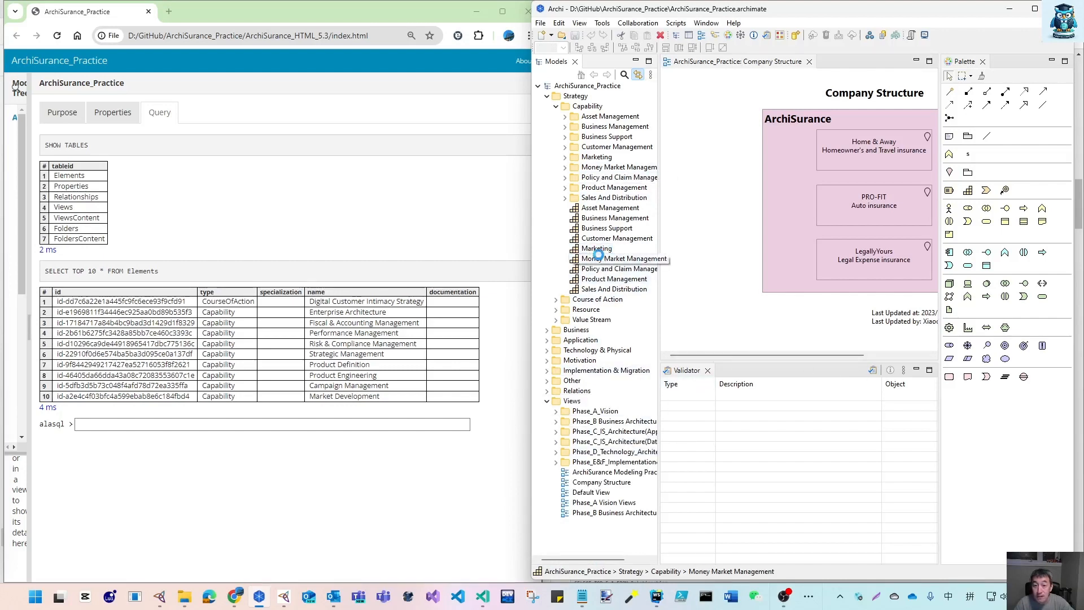
left_click(692, 39)
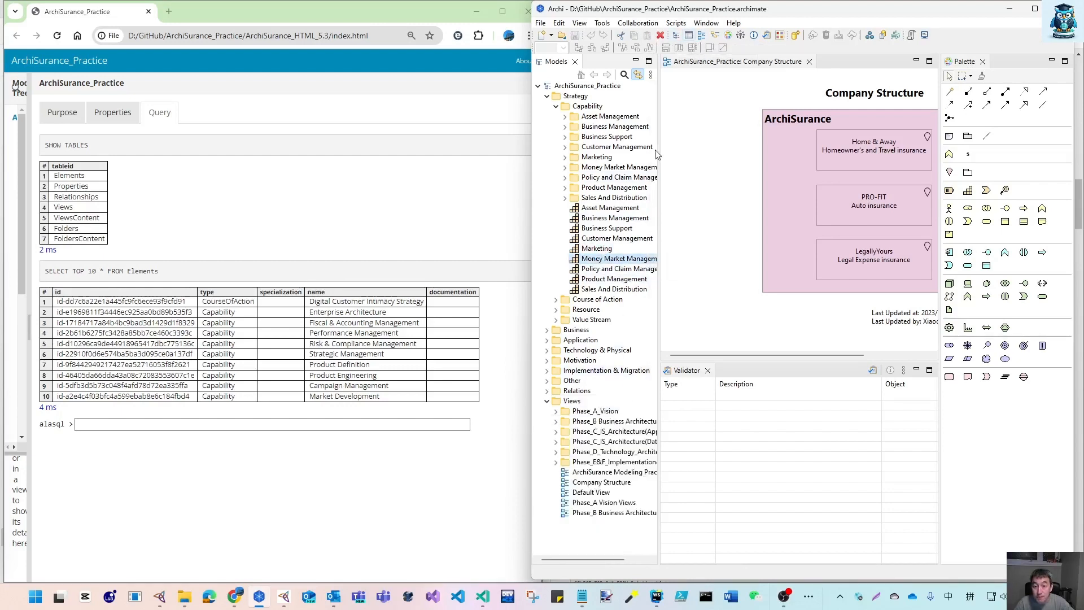
left_click(692, 37)
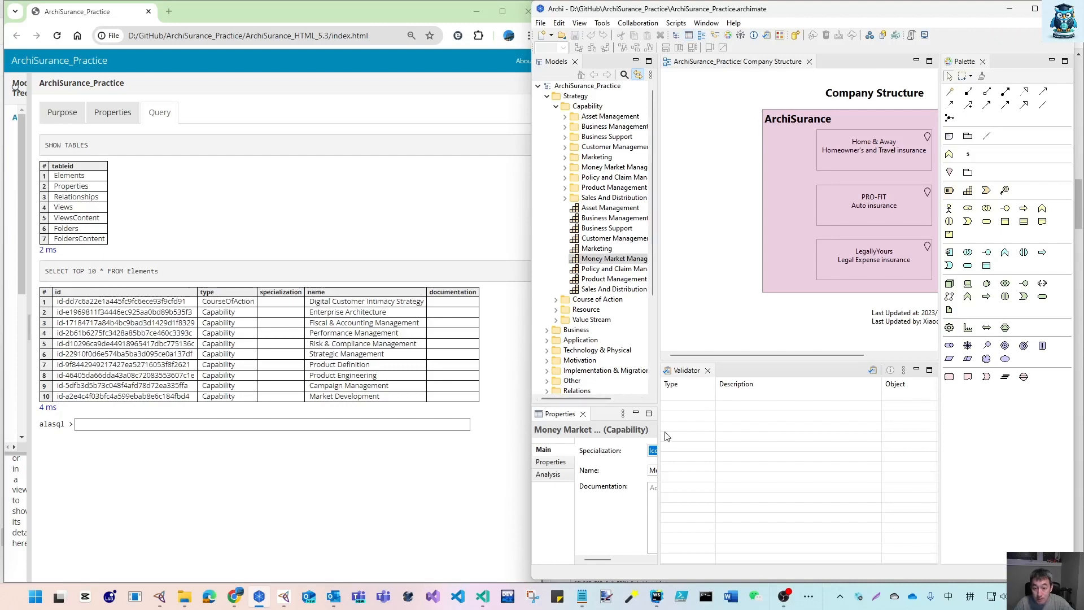
left_click_drag(659, 431, 782, 432)
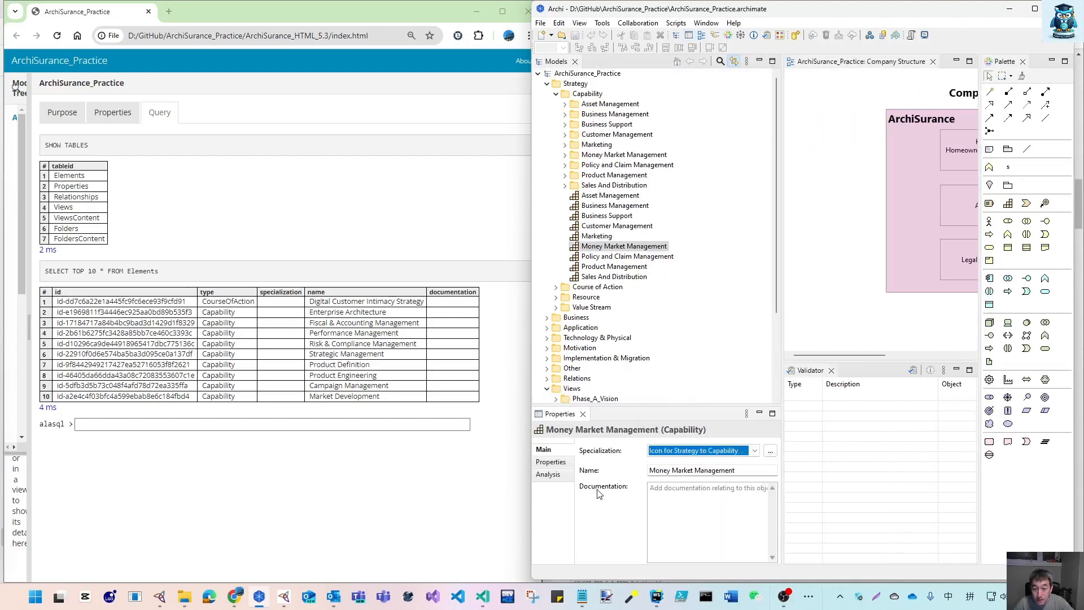
left_click(667, 493)
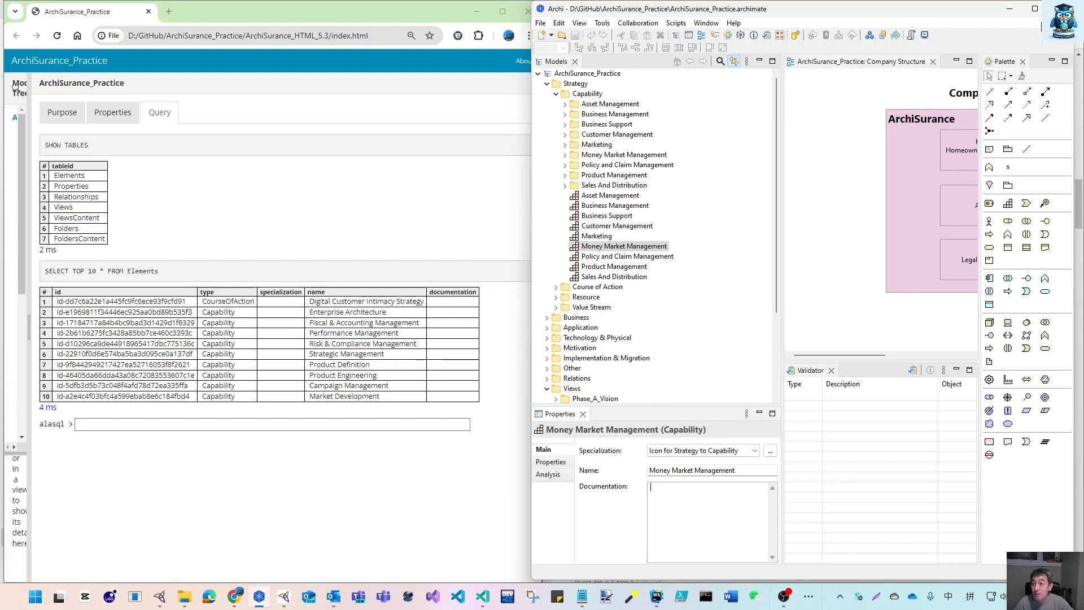
- Run the guide's query SELECT TOP 5 * FROM Relationships in the HTML report's AlaSQL prompt and look across the result columns
left_click(1012, 12)
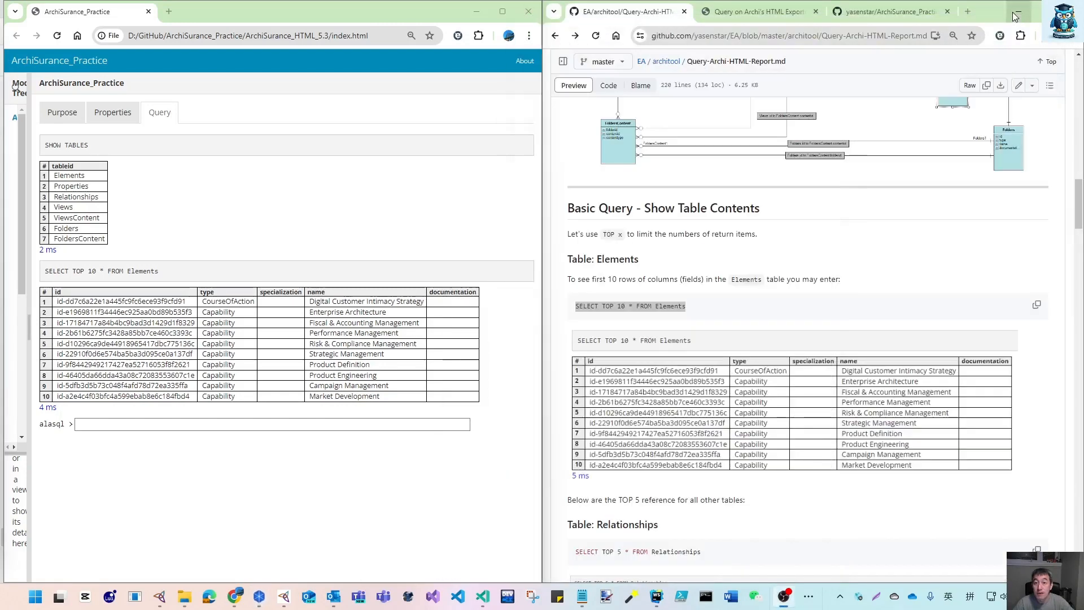
scroll(654, 317, "down", 2)
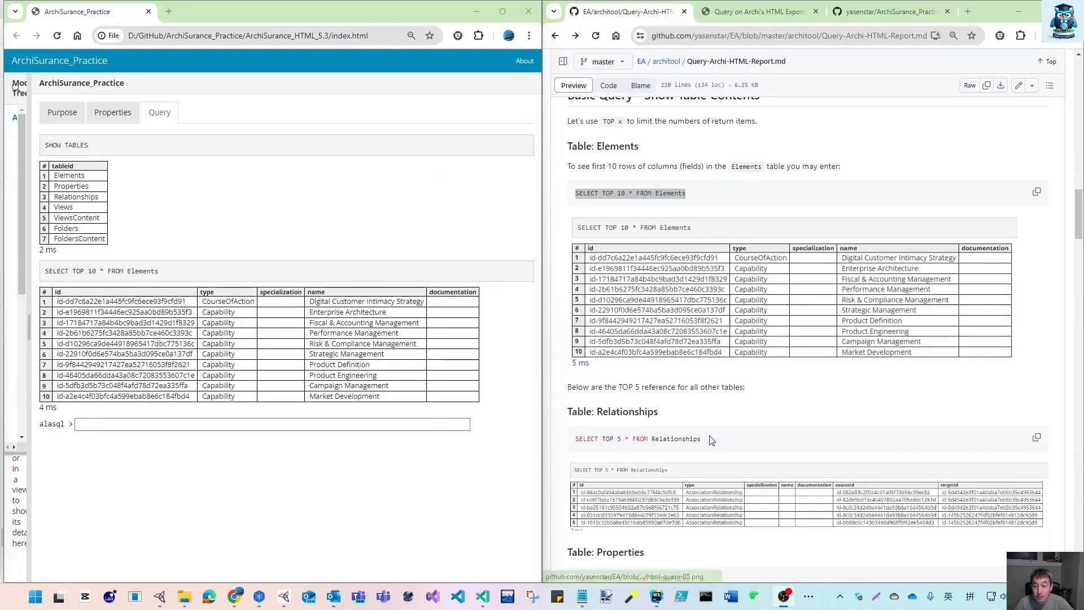
left_click_drag(702, 439, 576, 439)
key("ctrl+c")
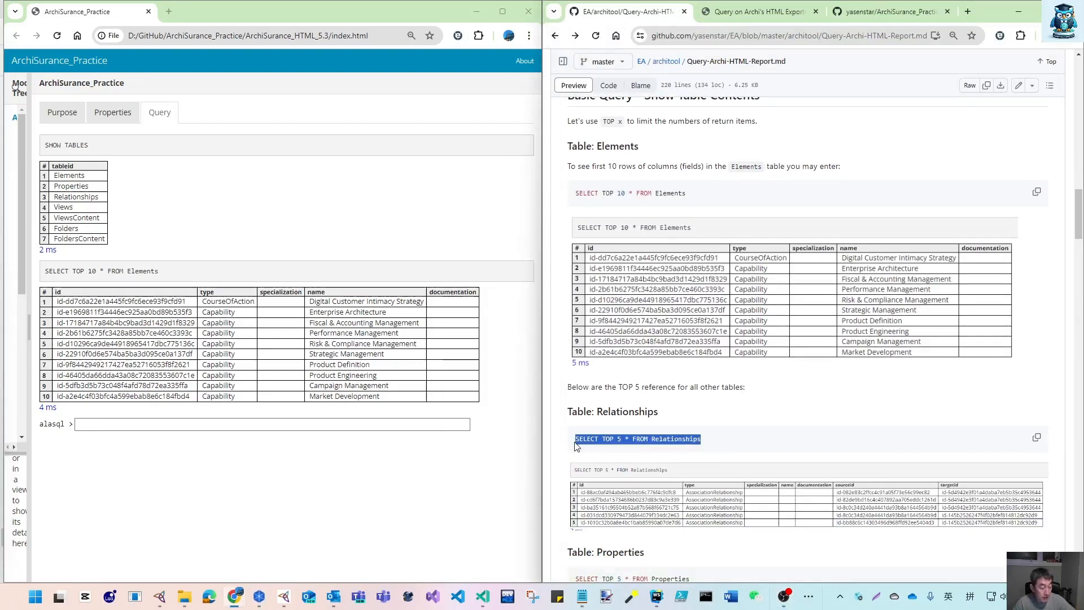
left_click(76, 423)
key("ctrl+v")
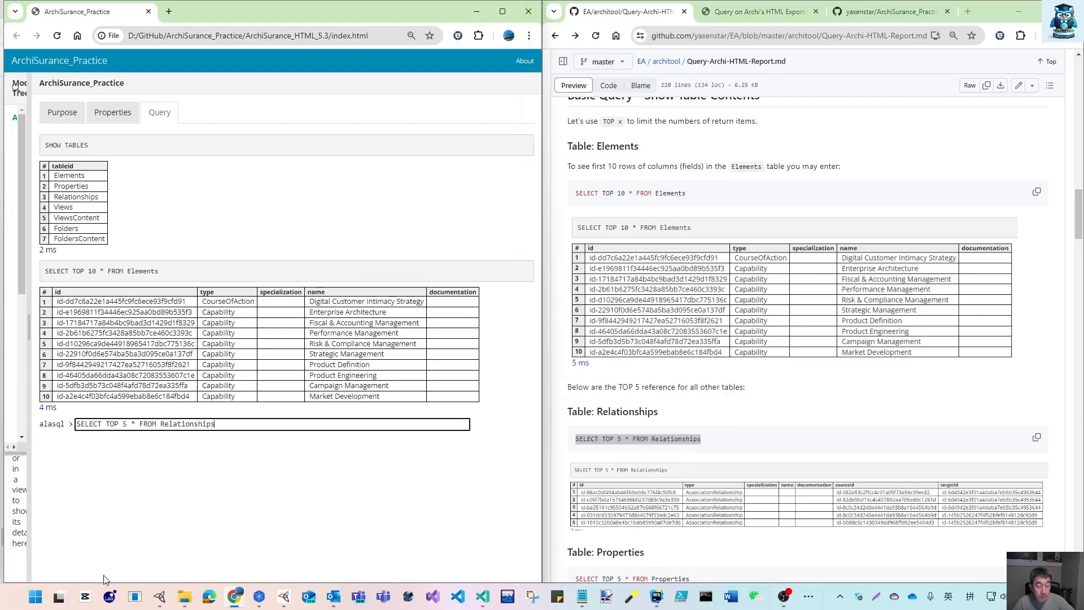
key("Return")
scroll(333, 456, "down", 1)
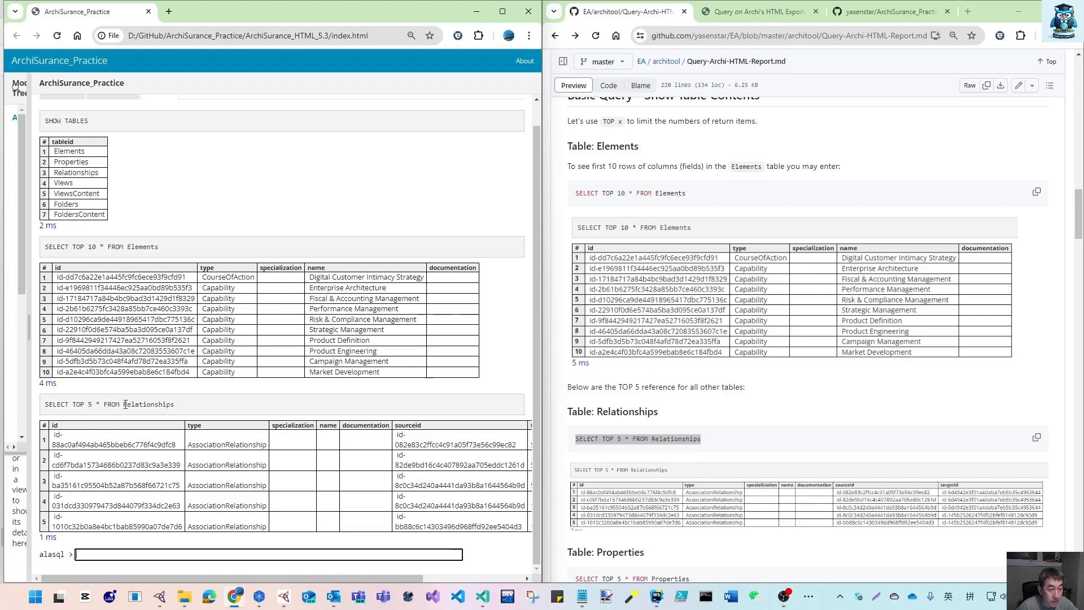
left_click_drag(124, 404, 182, 408)
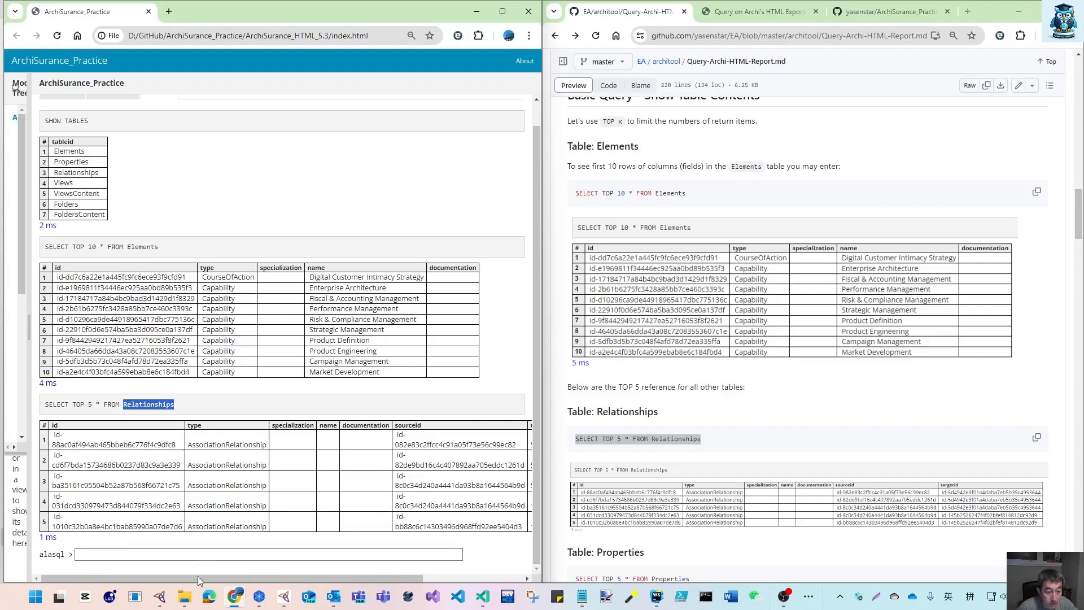
left_click_drag(179, 578, 250, 578)
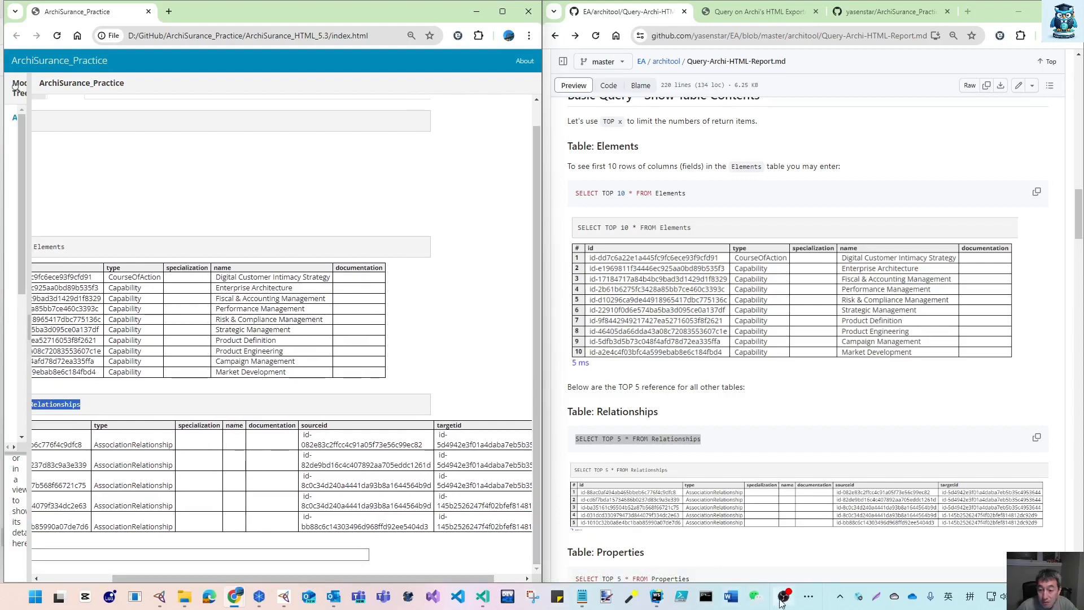
- Switch to Archi, expand the Relations folder and show the main properties of the Smart Home - Home Alarm System aggregation relation
mouse_move(784, 602)
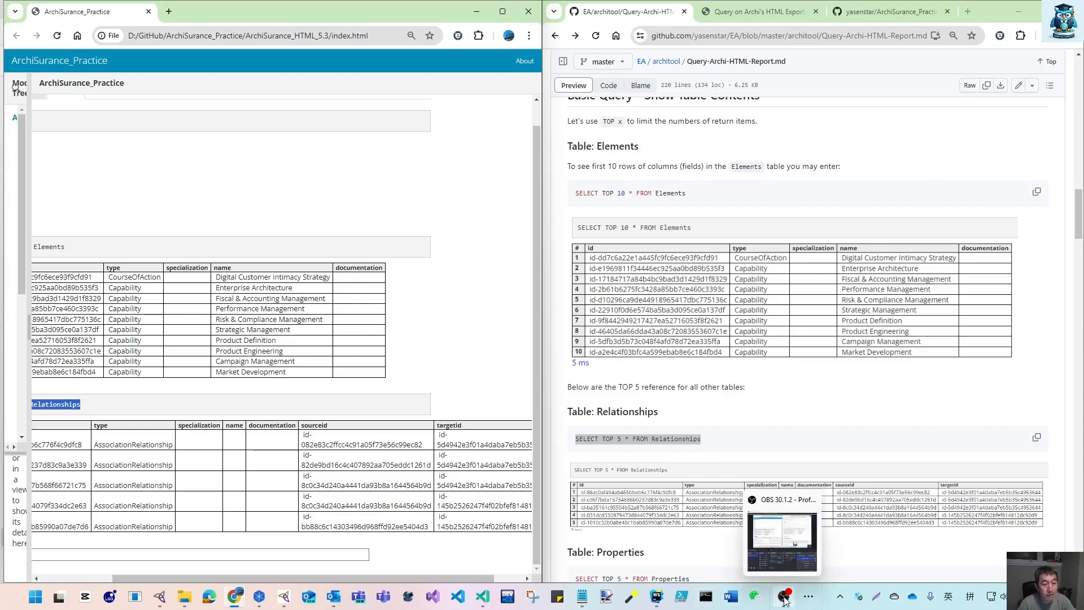
left_click(260, 596)
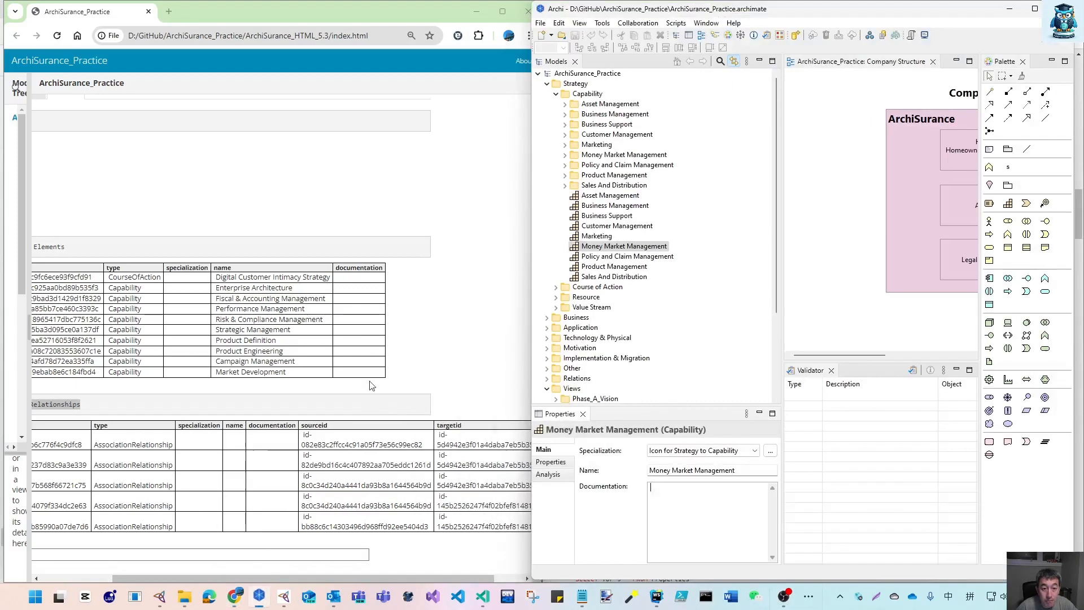
scroll(650, 338, "down", 3)
left_click(551, 273)
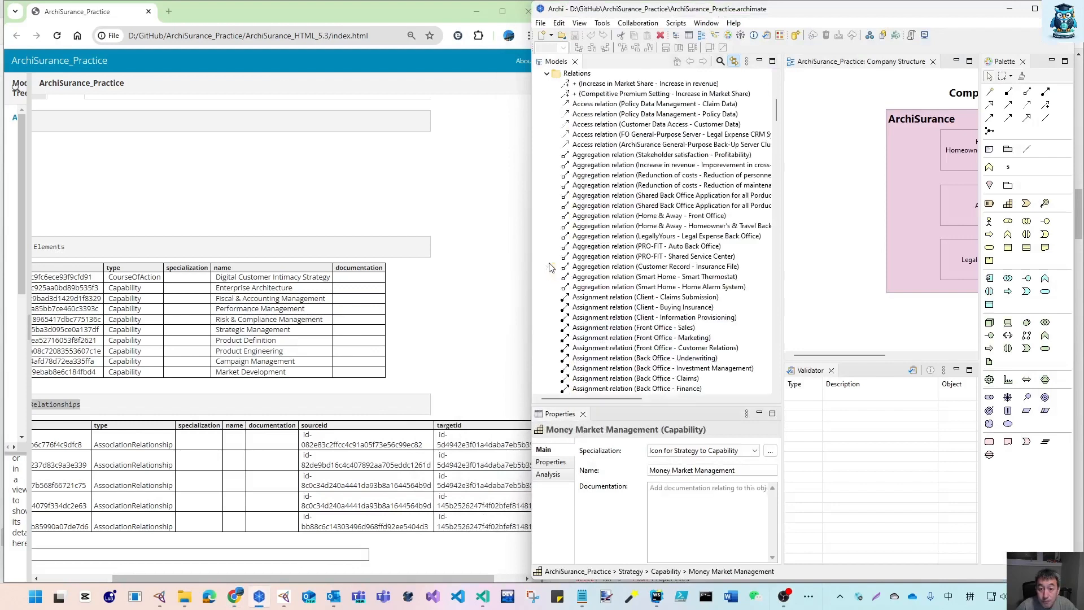
left_click(634, 288)
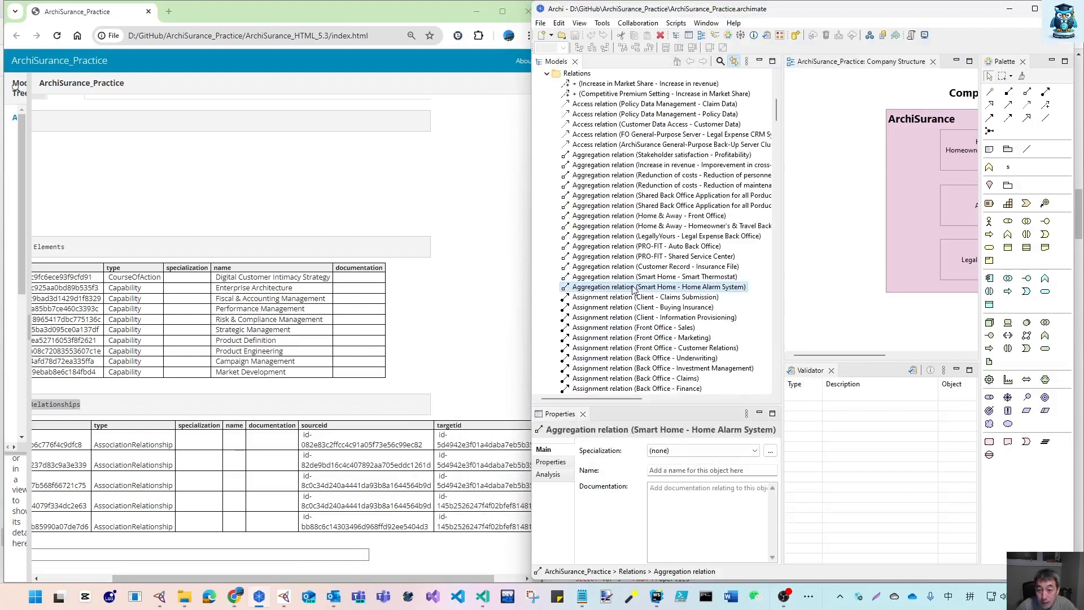
left_click(663, 472)
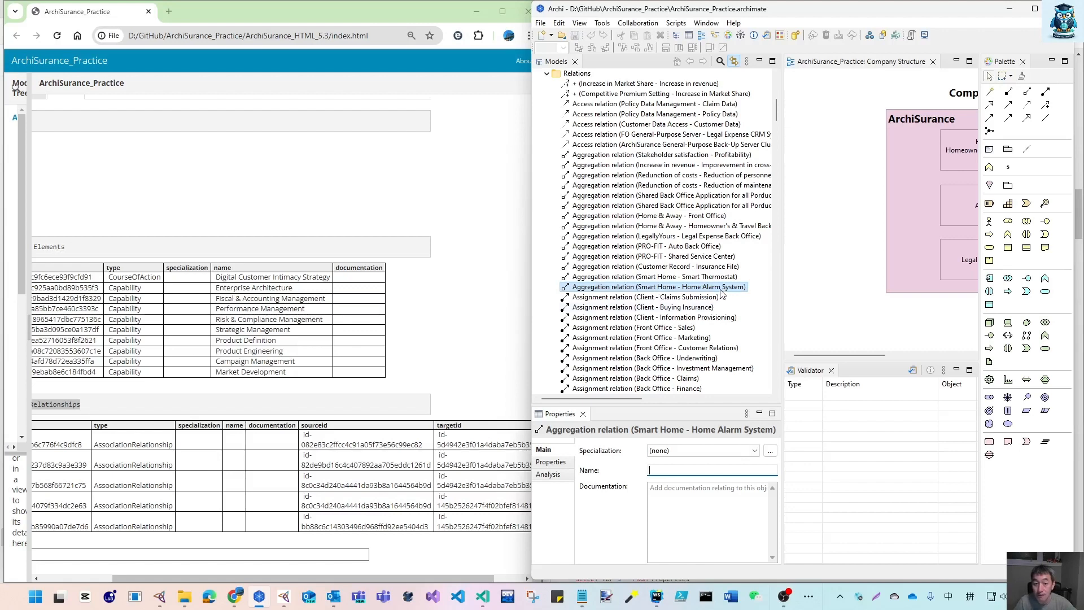
- Return to the HTML report, examine the Relationships result from id through sourceid to targetid, and bring the GitHub guide back beside it
left_click(487, 370)
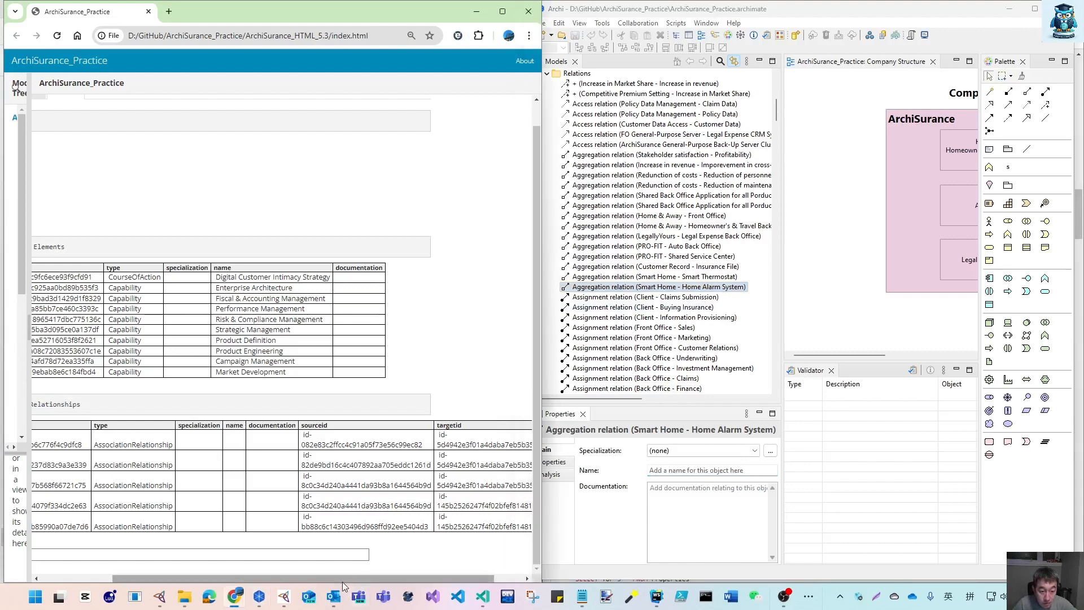
left_click_drag(346, 579, 397, 579)
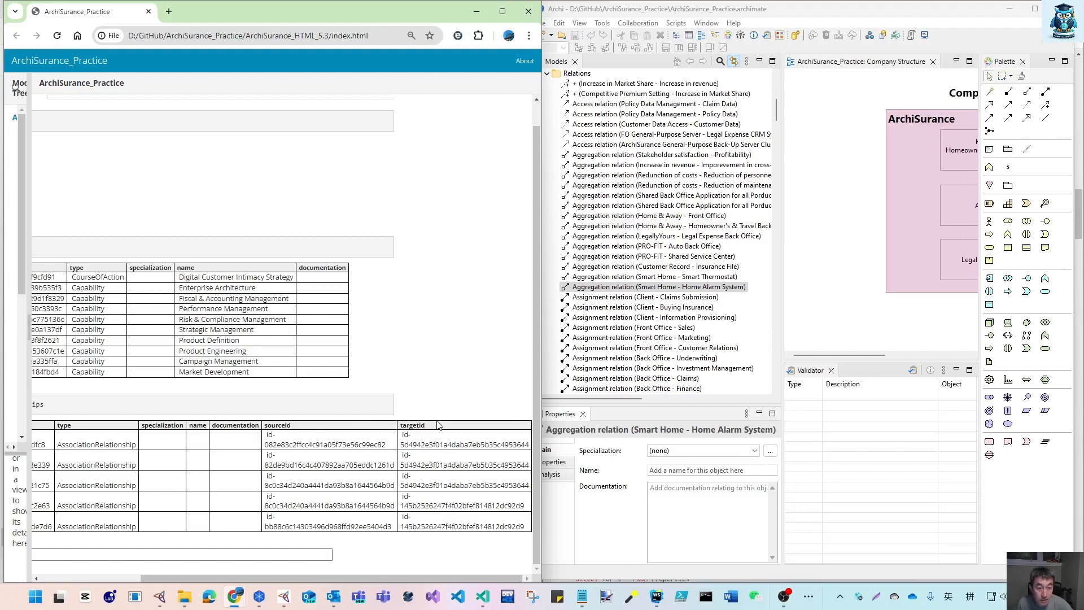
left_click_drag(276, 580, 171, 581)
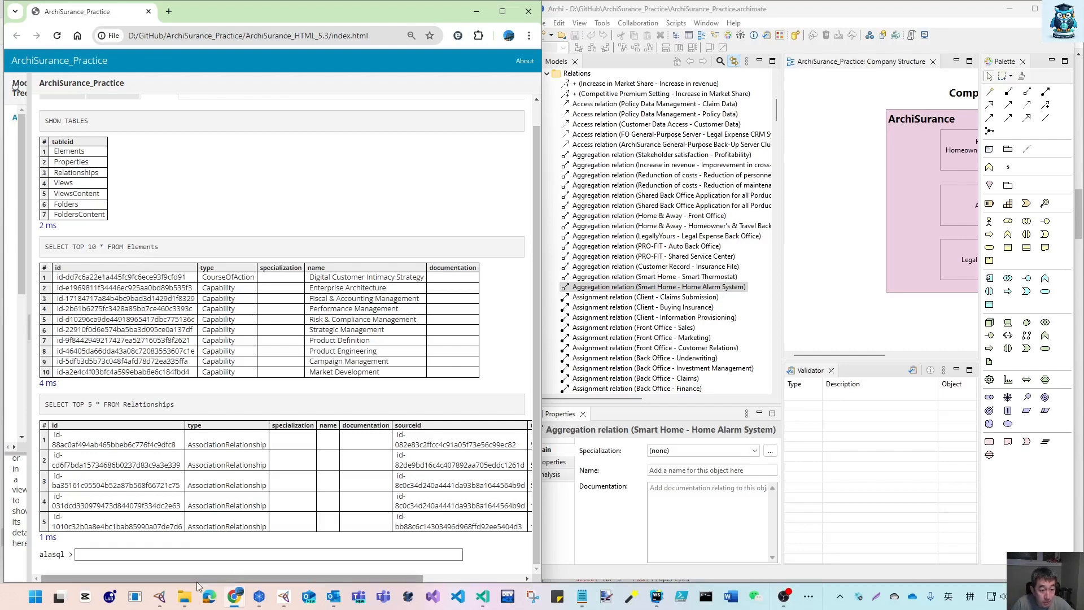
left_click_drag(199, 580, 368, 585)
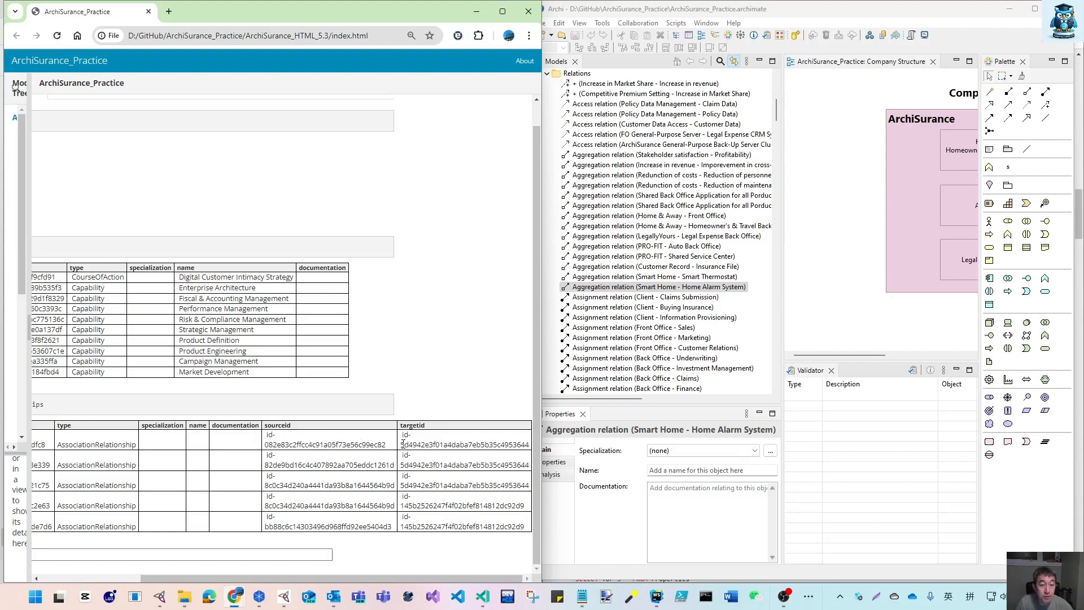
left_click(1011, 9)
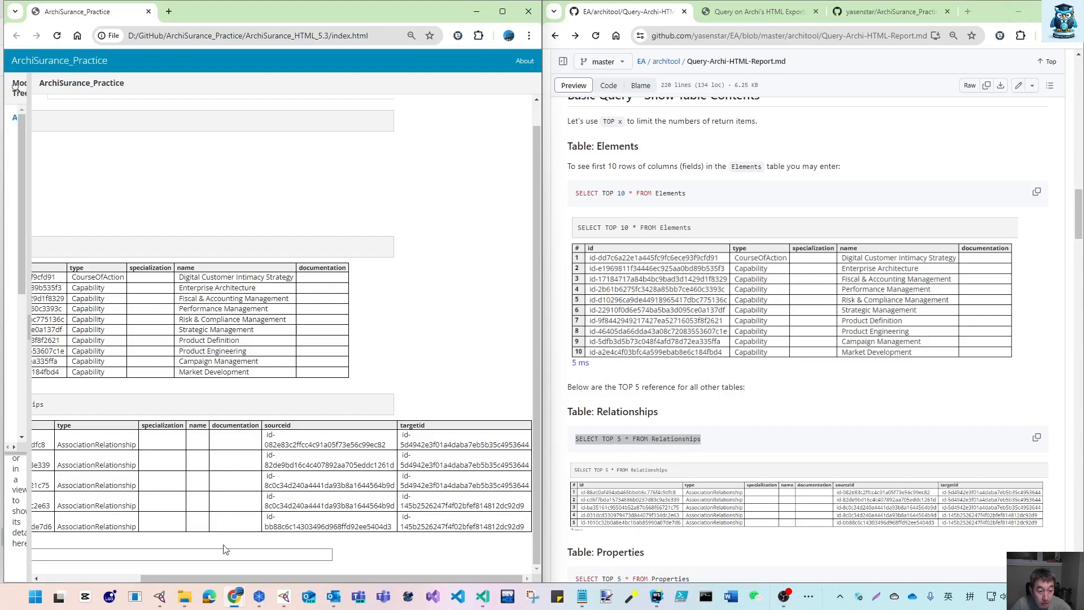
left_click_drag(224, 580, 119, 581)
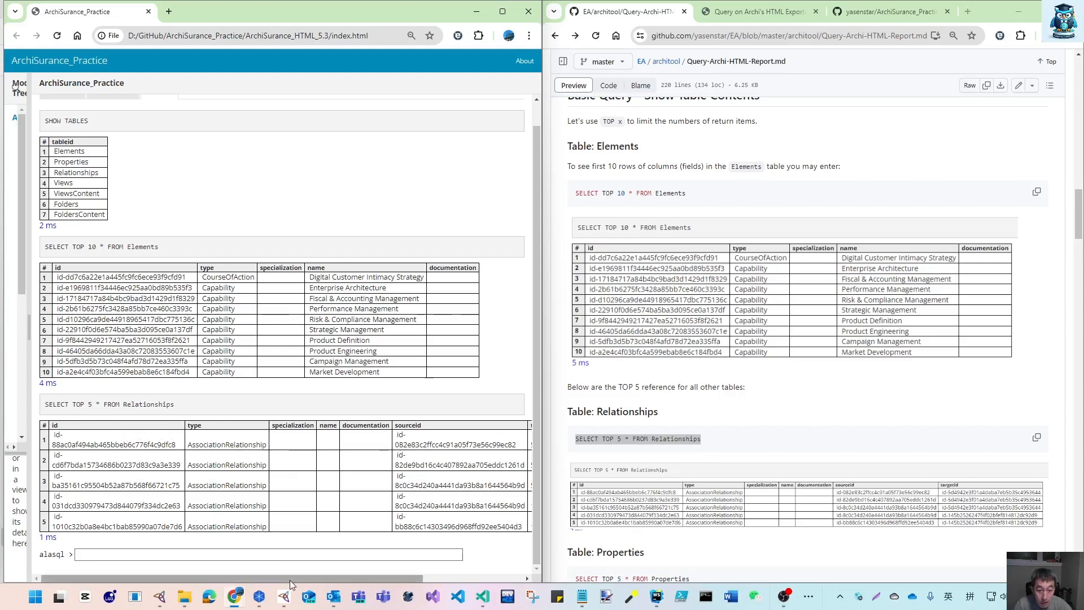
- Compare the guide's Properties table sample with the user-defined properties of the Money Market Management capability in Archi, then return to the guide
scroll(768, 443, "down", 3)
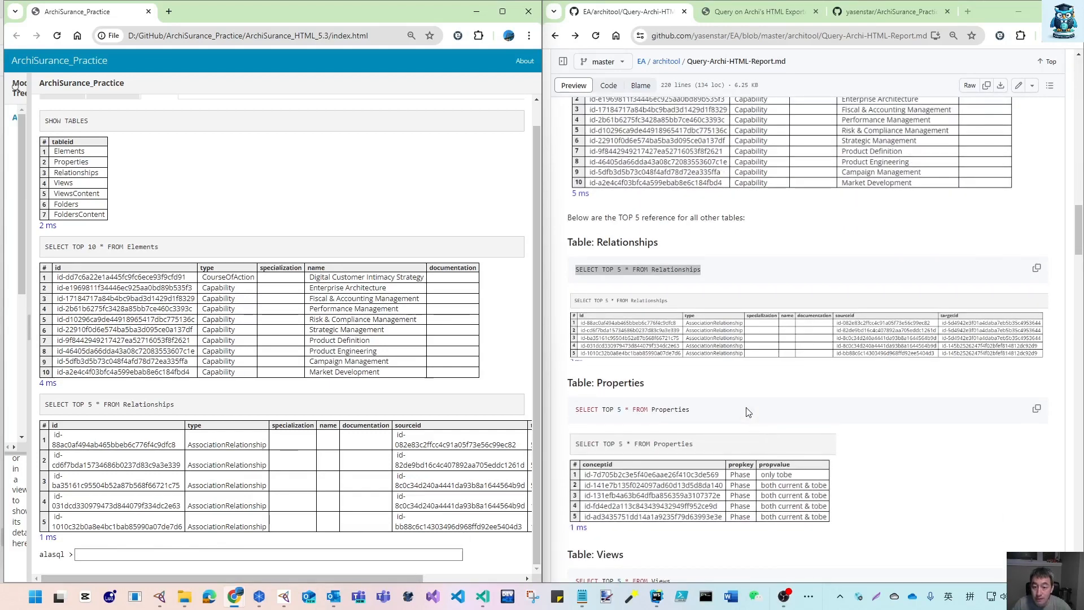
scroll(745, 411, "down", 3)
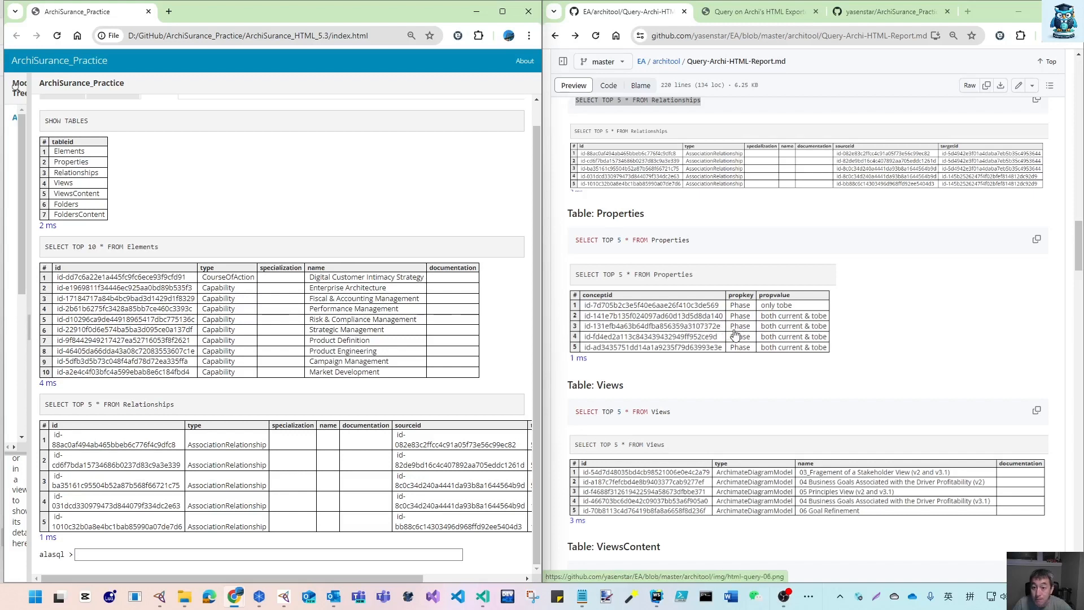
left_click(259, 596)
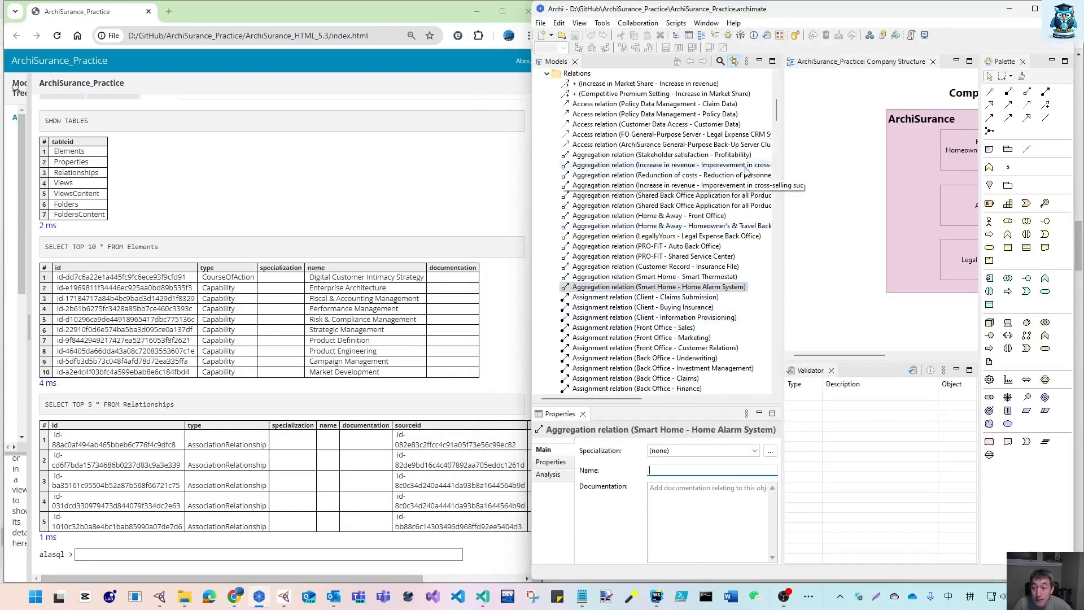
scroll(591, 130, "up", 6)
left_click(591, 124)
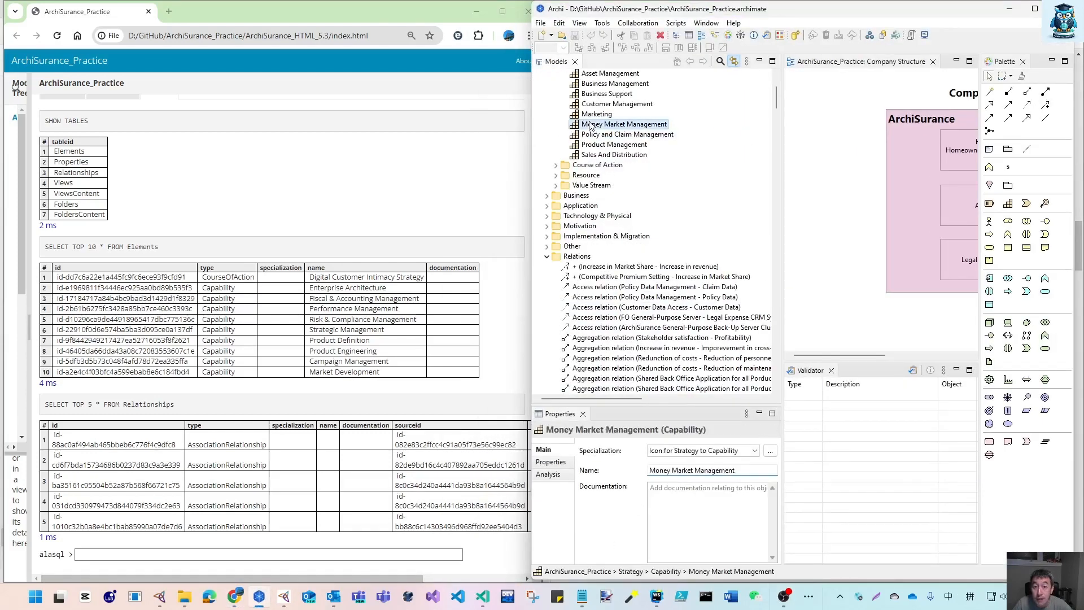
left_click(552, 462)
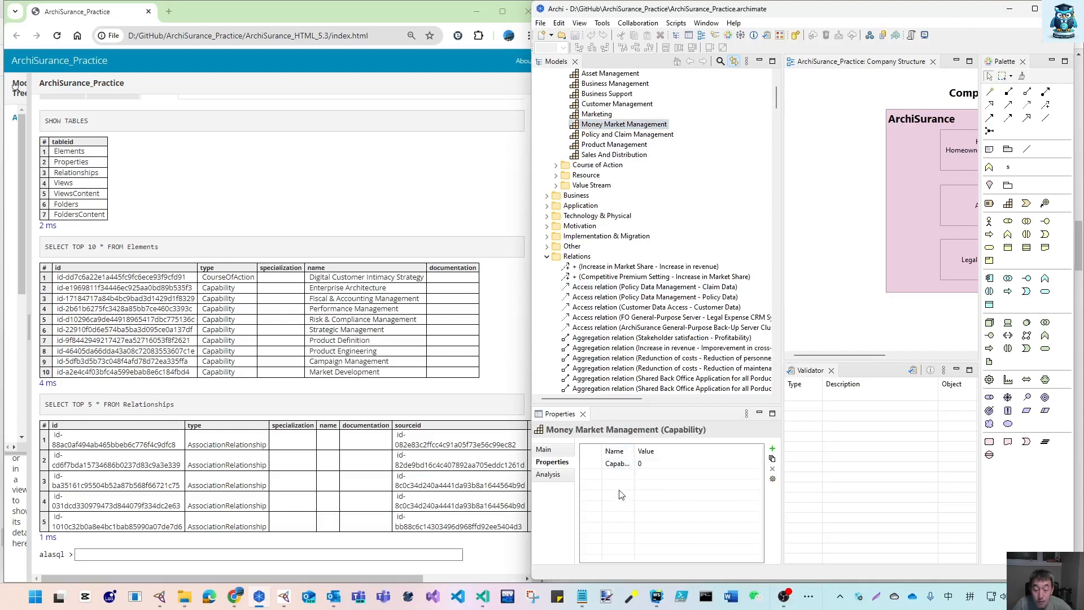
left_click(1009, 9)
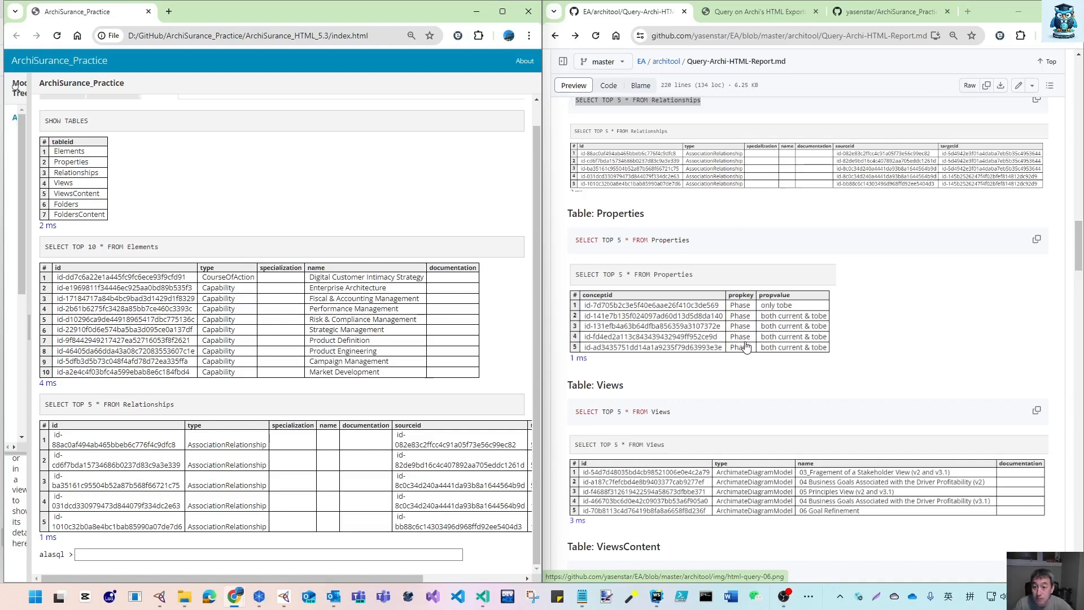
- Review the guide's sample queries for Views, ViewsContent, Folders and FoldersContent, and go back to the data model diagram of table relationships
scroll(746, 346, "down", 3)
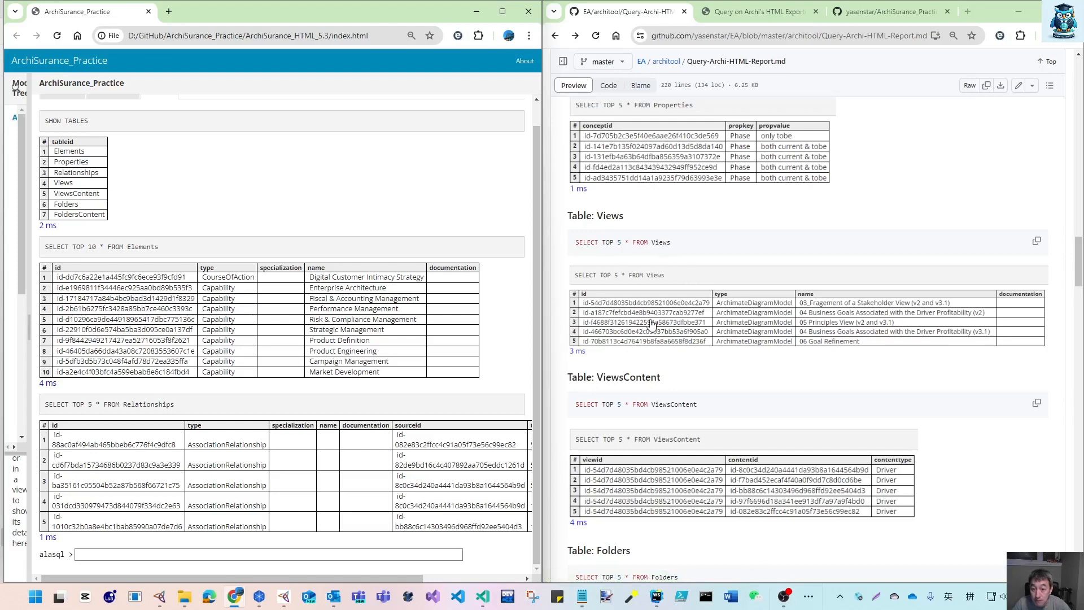
scroll(650, 322, "down", 2)
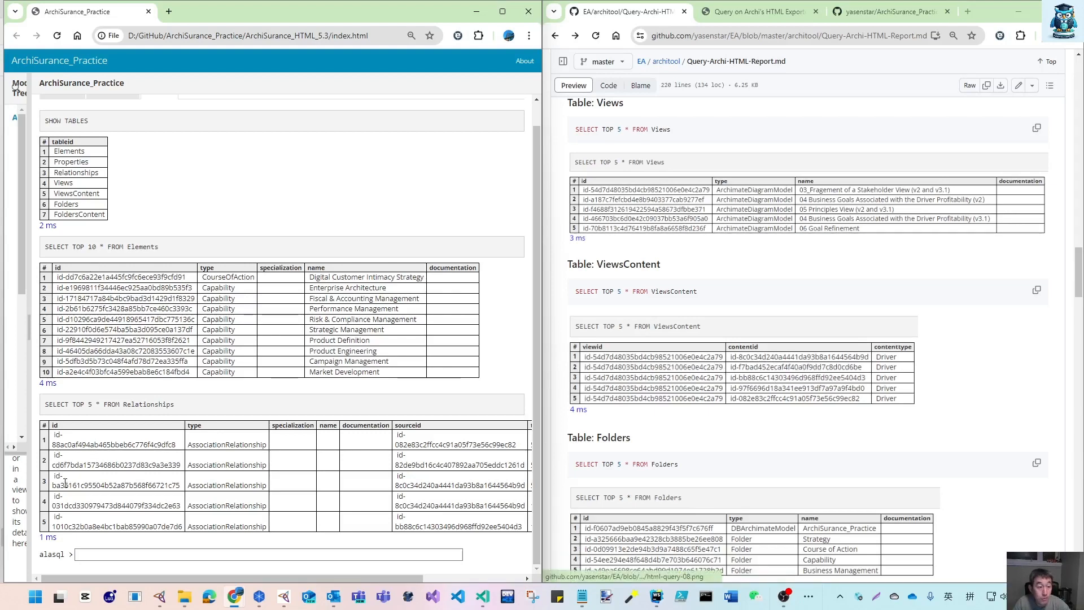
scroll(841, 452, "down", 3)
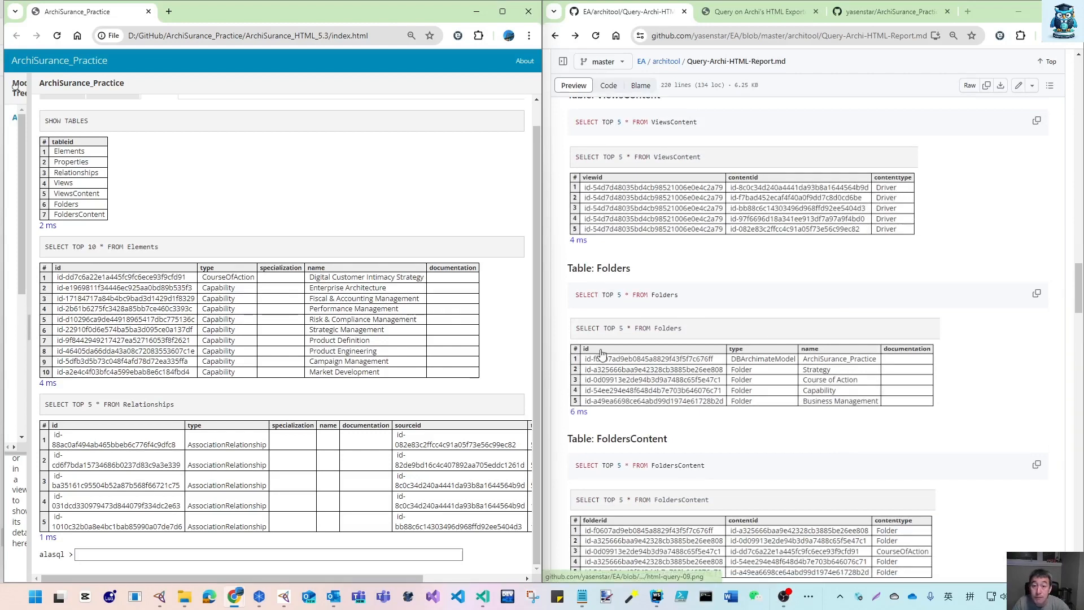
scroll(602, 356, "down", 2)
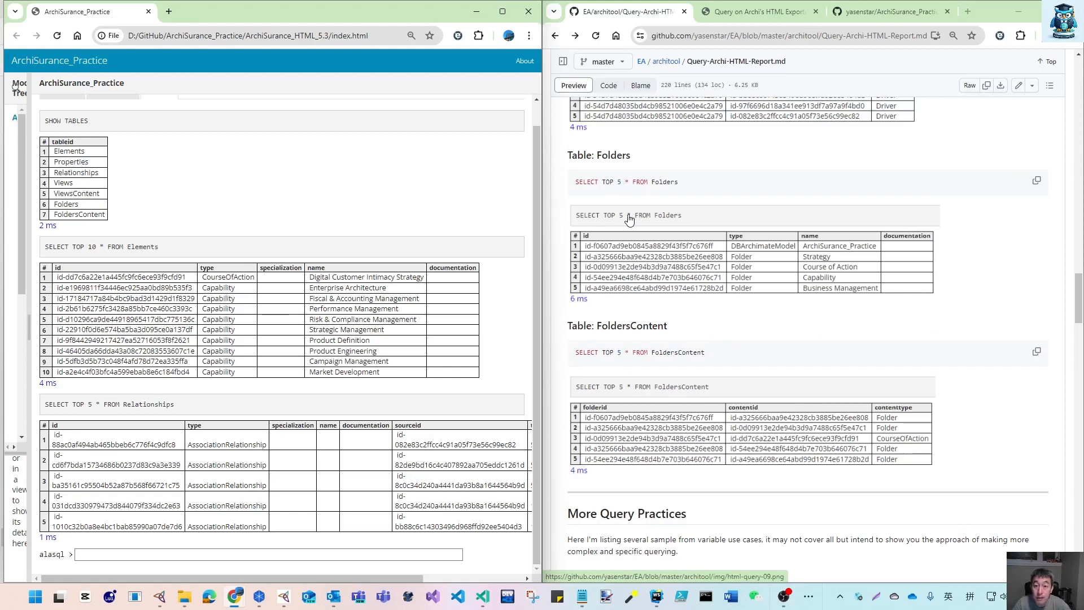
scroll(741, 395, "down", 1)
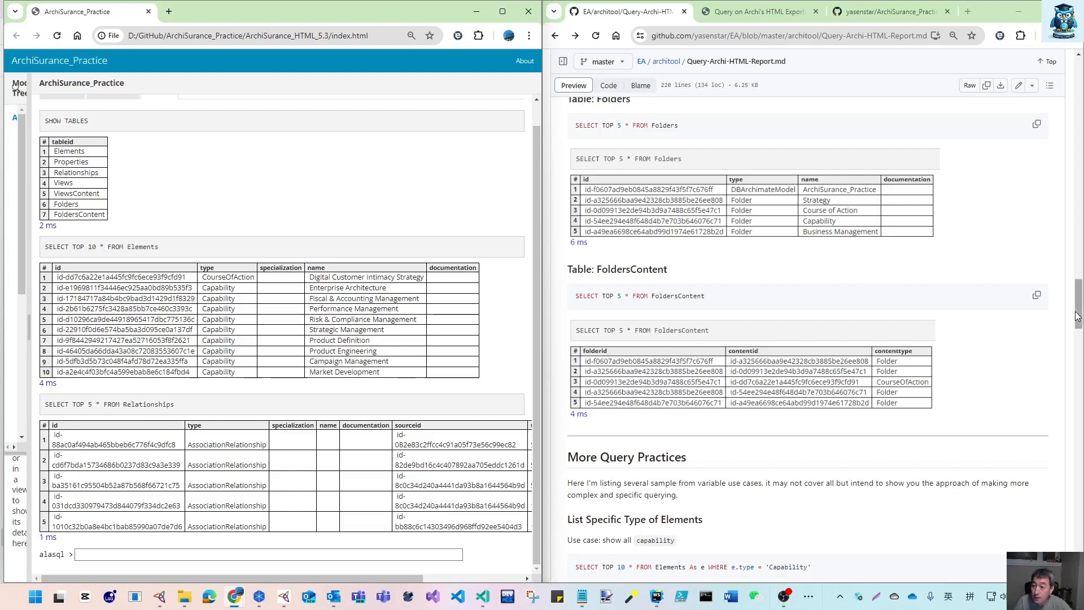
left_click_drag(1080, 312, 1080, 160)
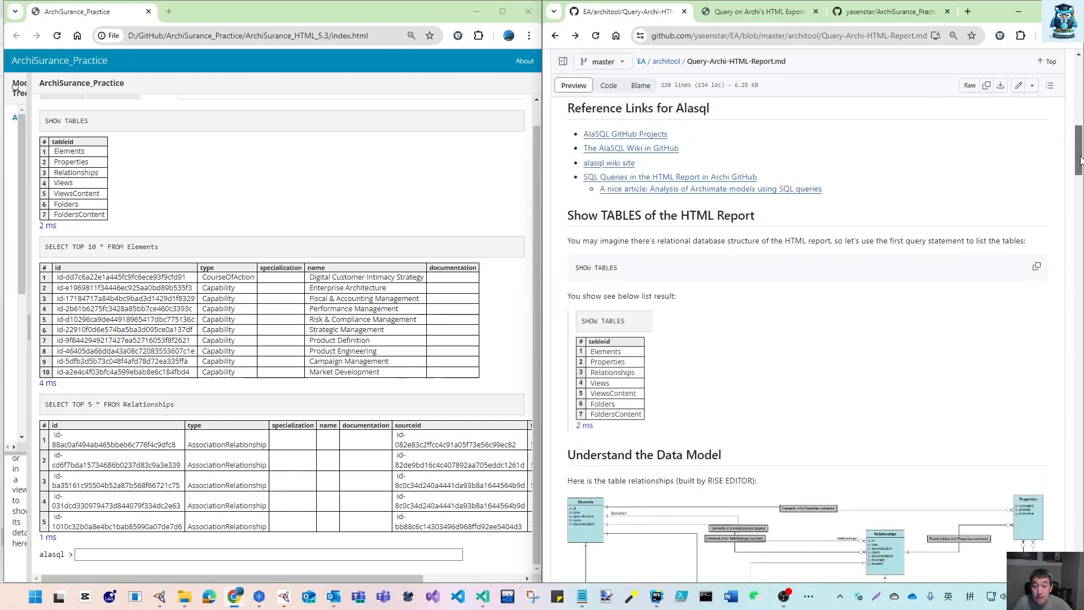
scroll(631, 368, "down", 2)
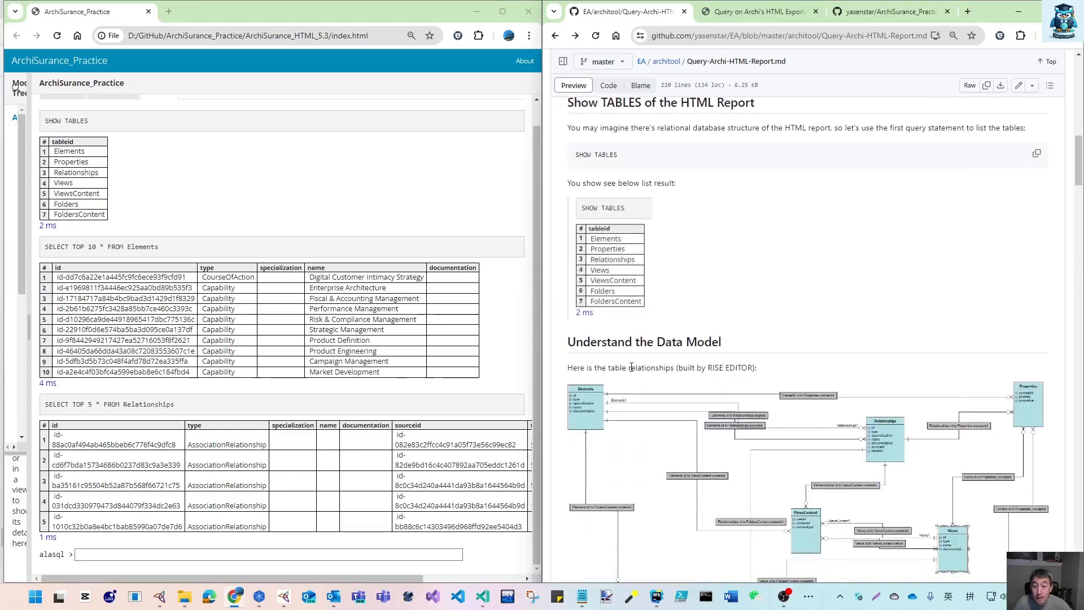
scroll(632, 367, "down", 5)
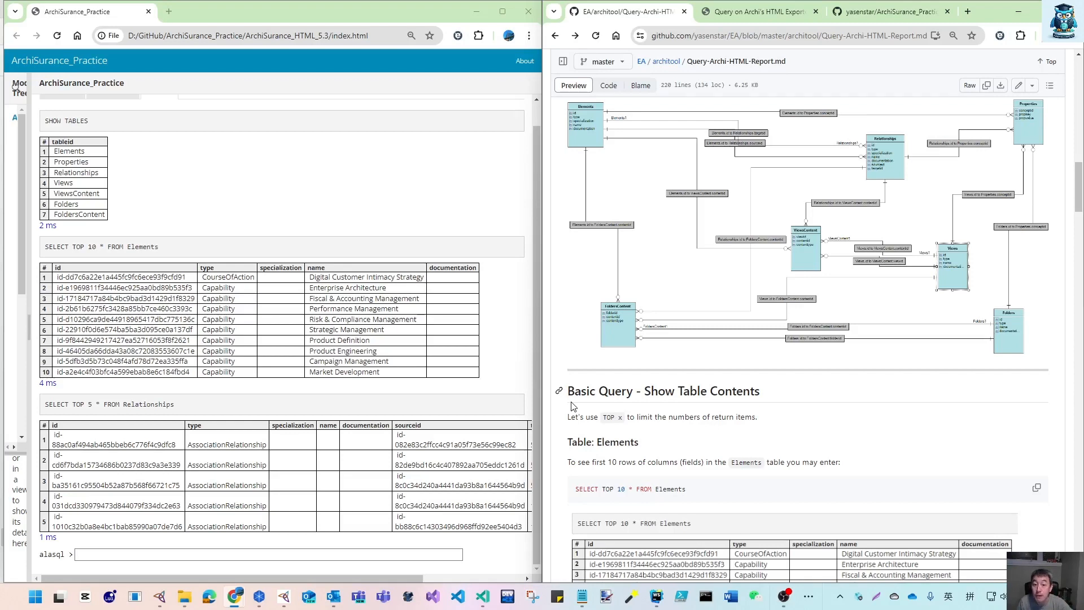
- Try to clear the earlier query results from the AlaSQL console with the CLEAR command
left_click(110, 556)
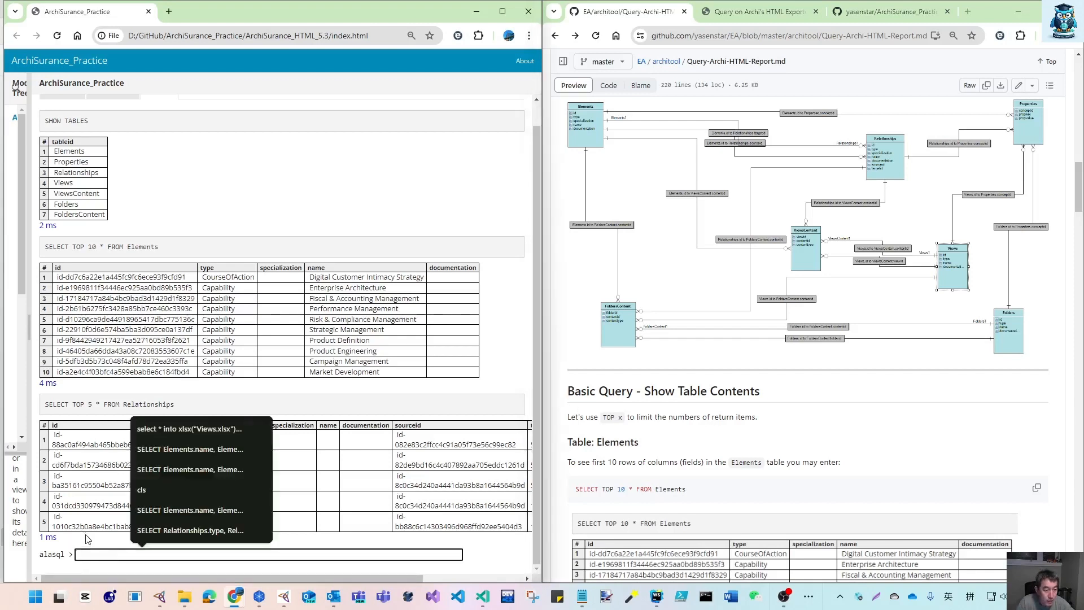
left_click(87, 539)
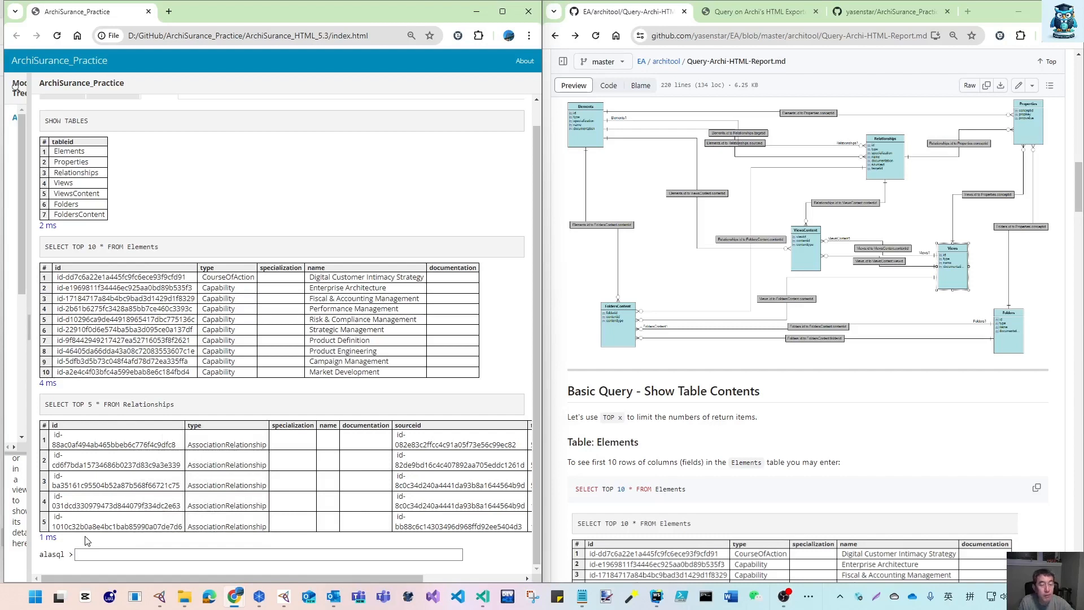
left_click(93, 554)
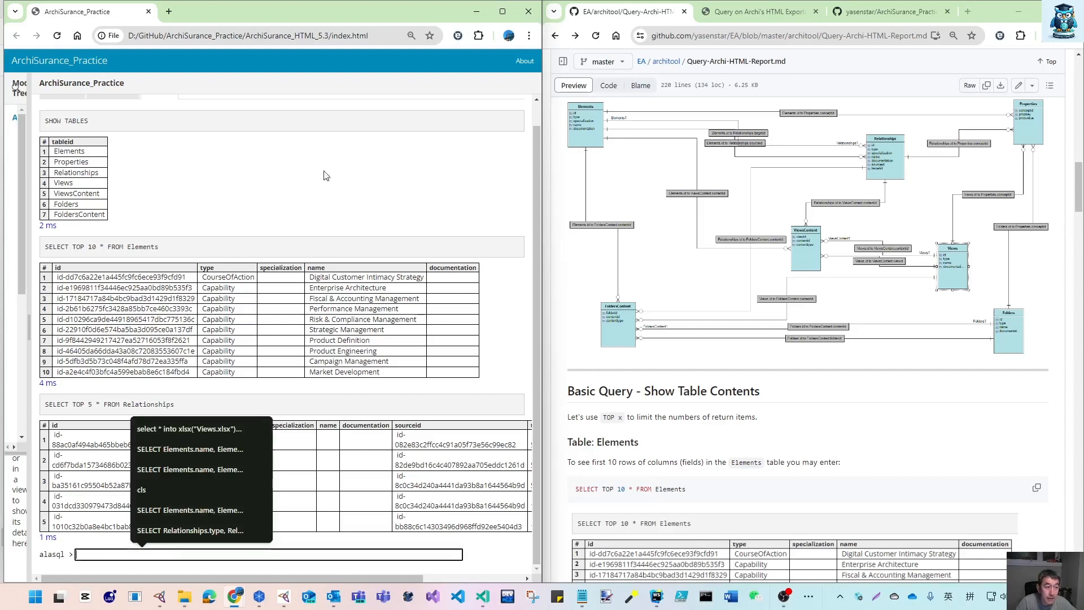
left_click(366, 172)
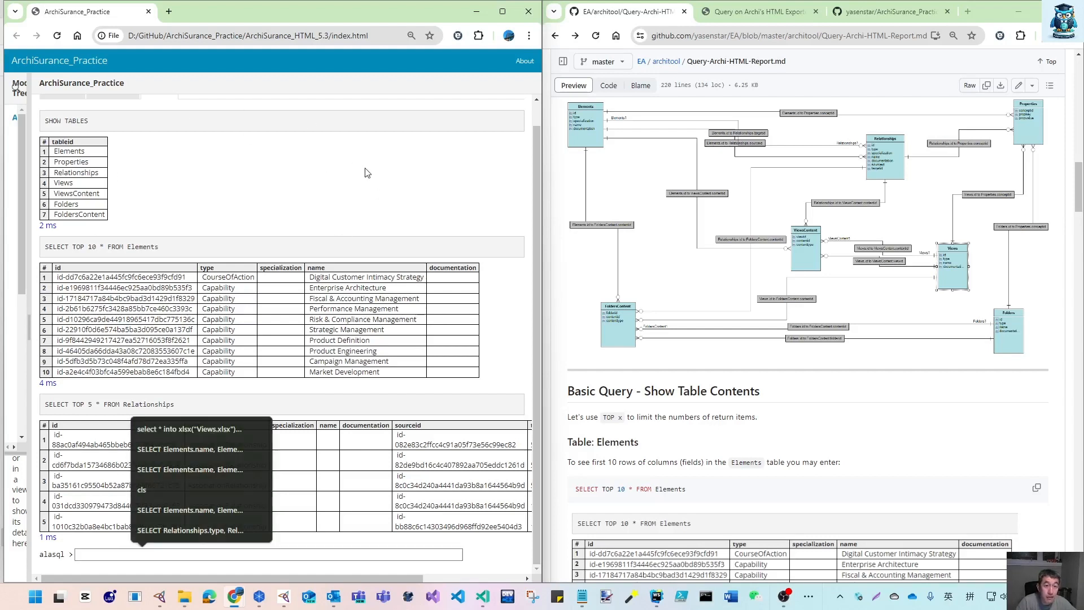
left_click(99, 556)
type("CLE")
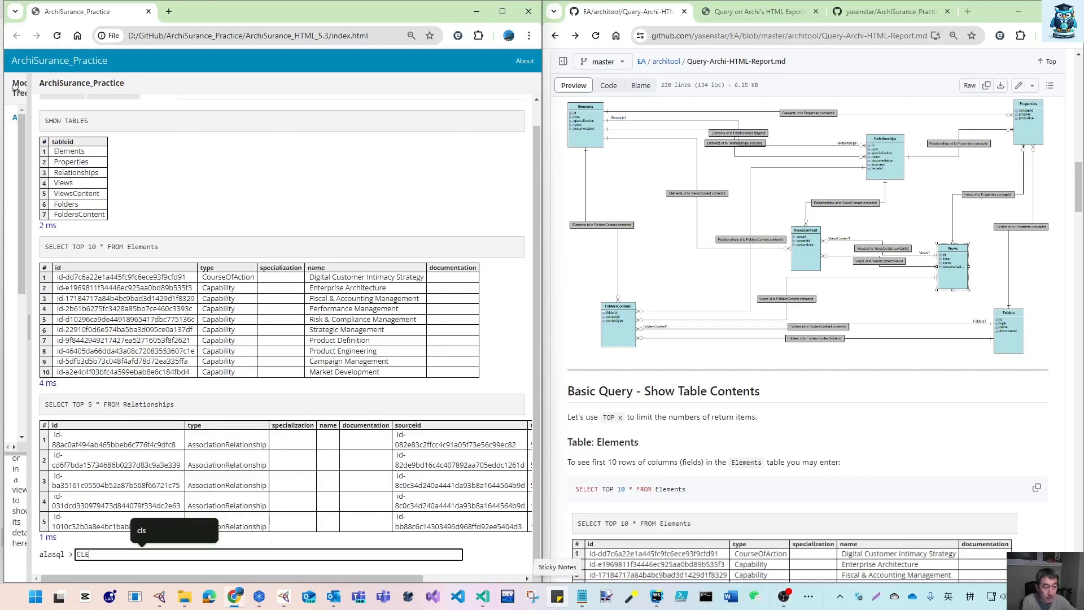
type("AR")
key("Return")
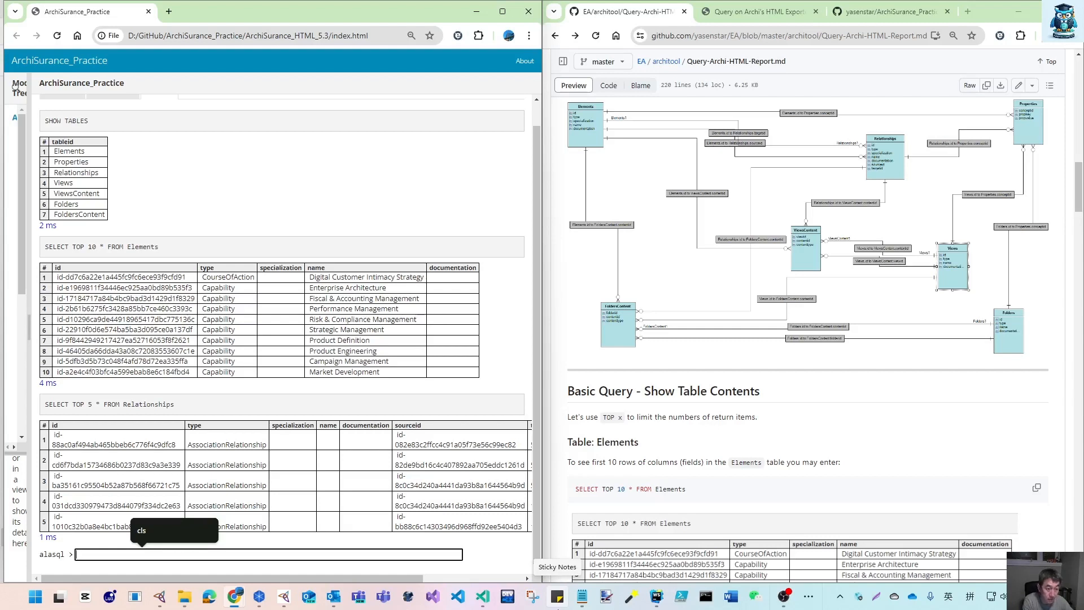
key("ctrl+l")
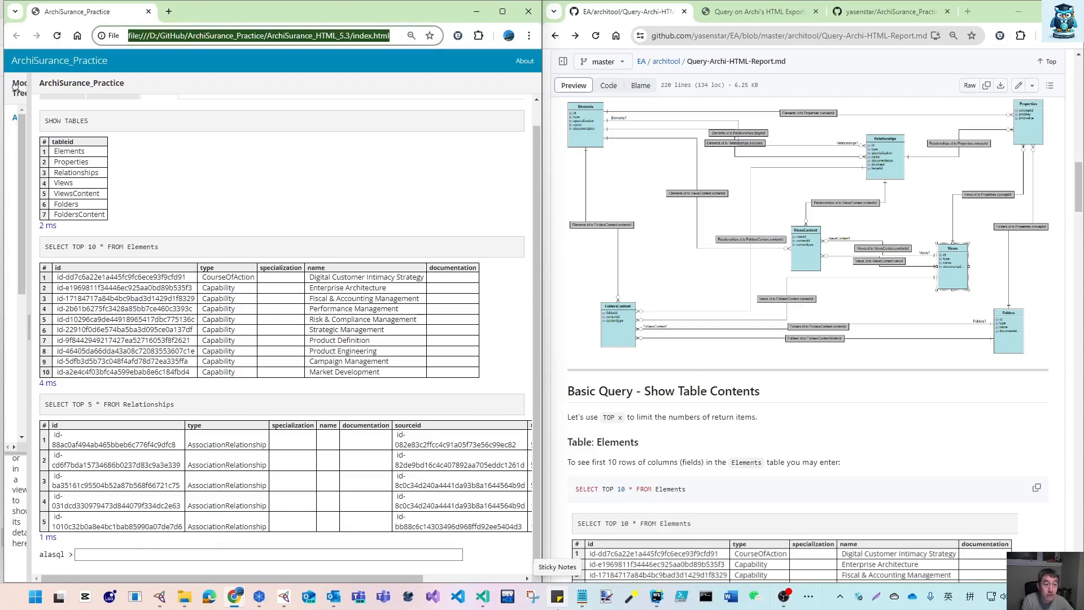
left_click(122, 558)
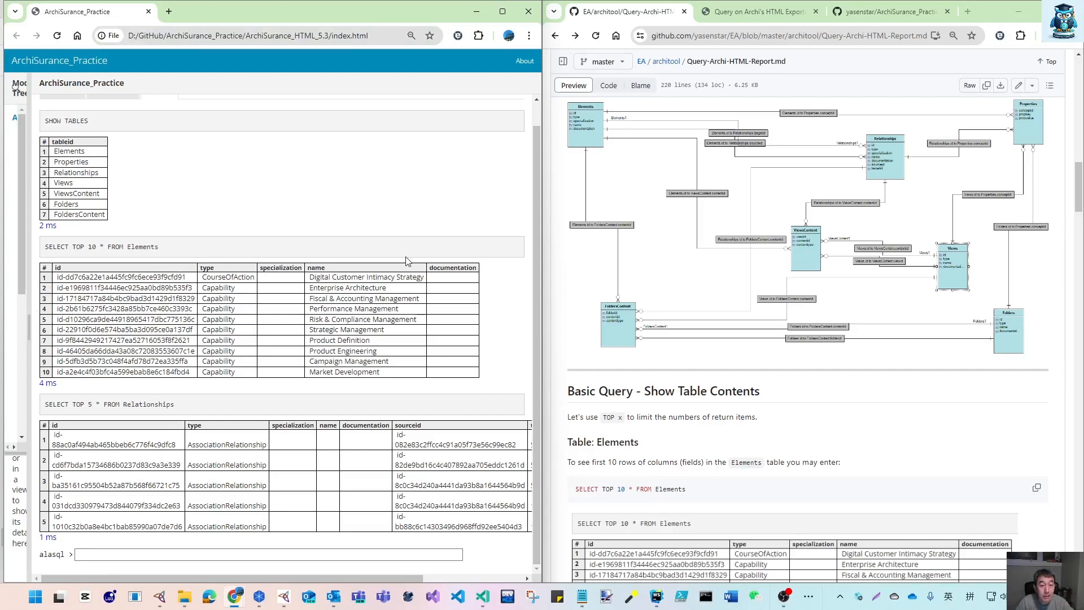
- Reopen the ArchiSurance_Practice model page from the widened model tree, and show an empty AlaSQL console beside a narrowed tree
left_click_drag(538, 171, 539, 221)
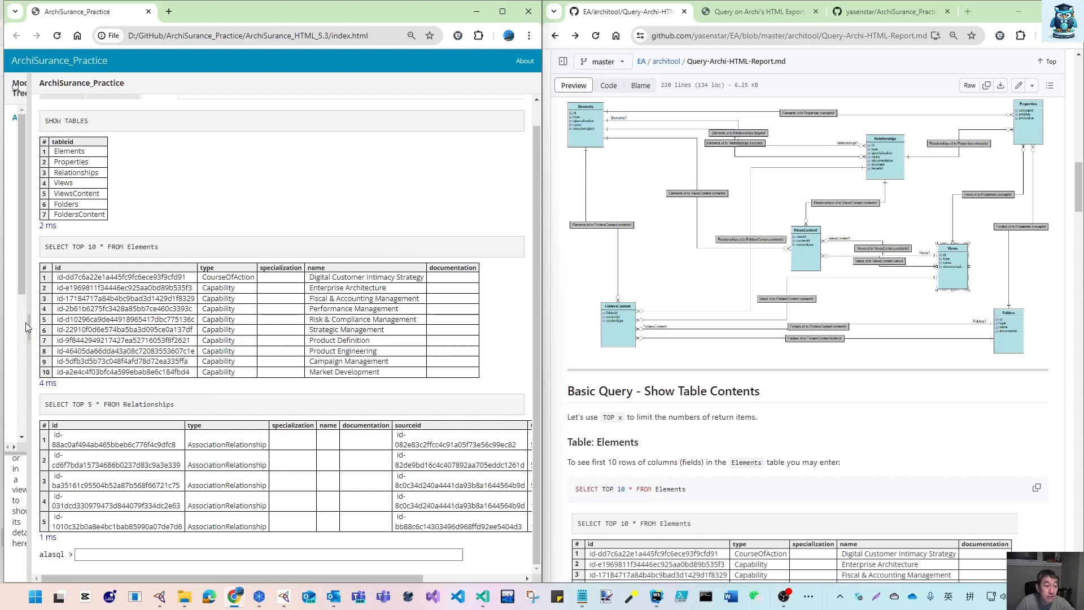
left_click_drag(29, 329, 113, 329)
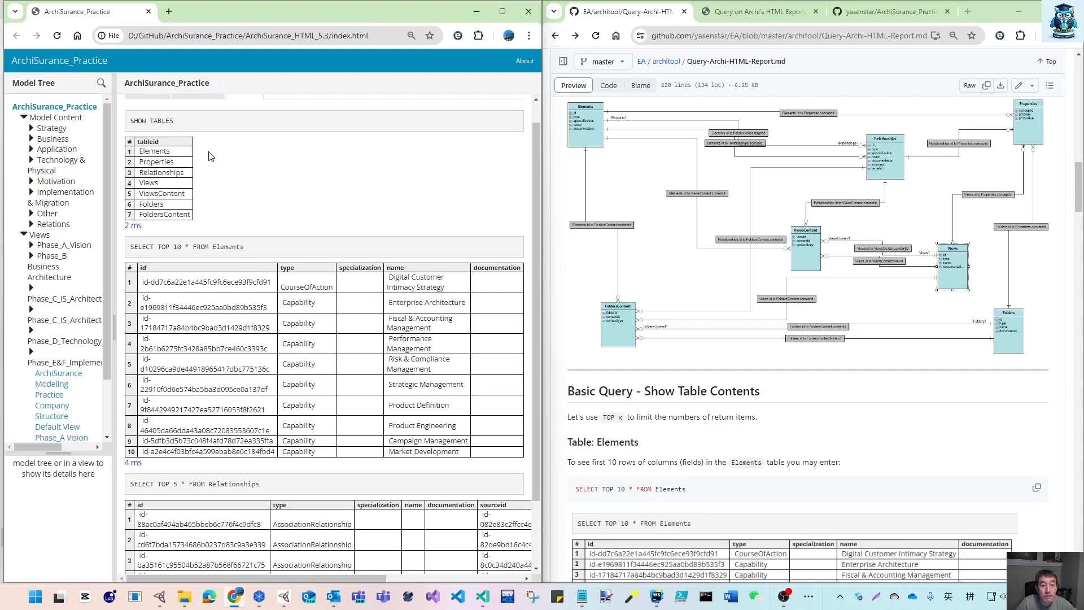
left_click(24, 112)
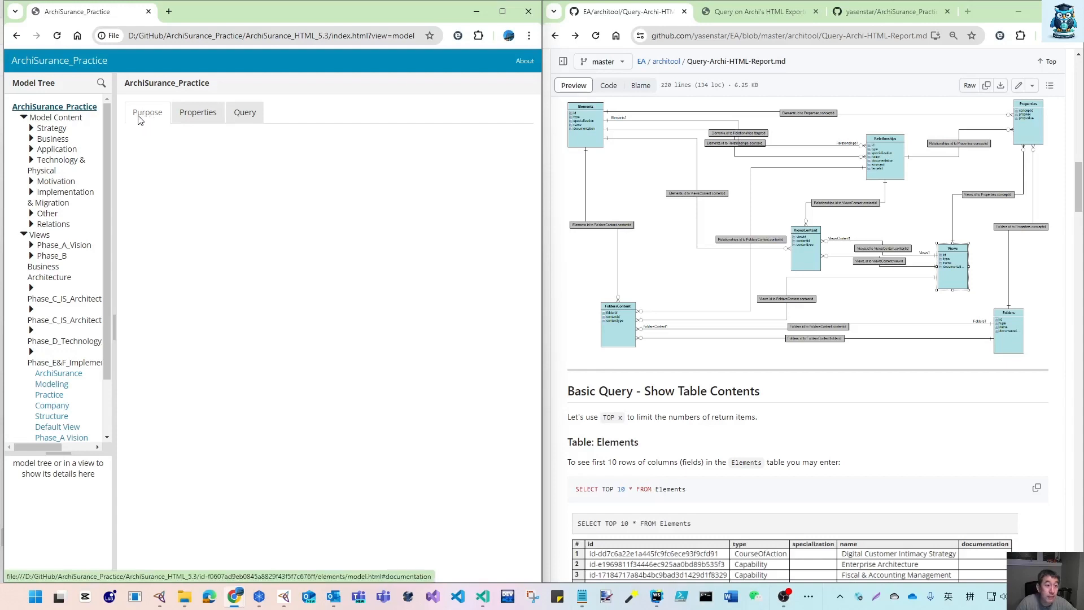
left_click(245, 115)
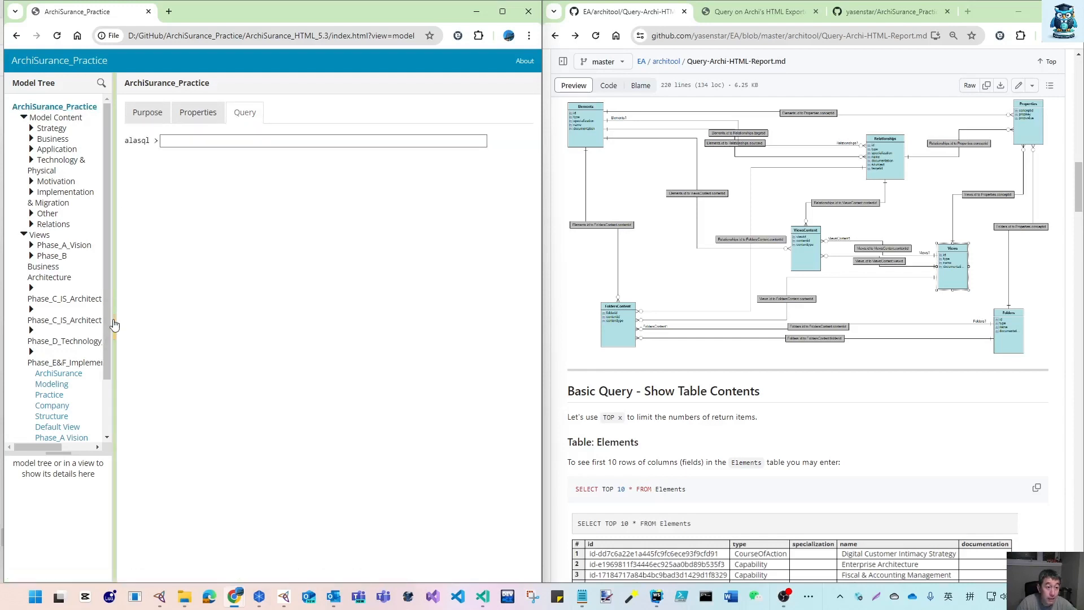
left_click_drag(116, 310, 66, 311)
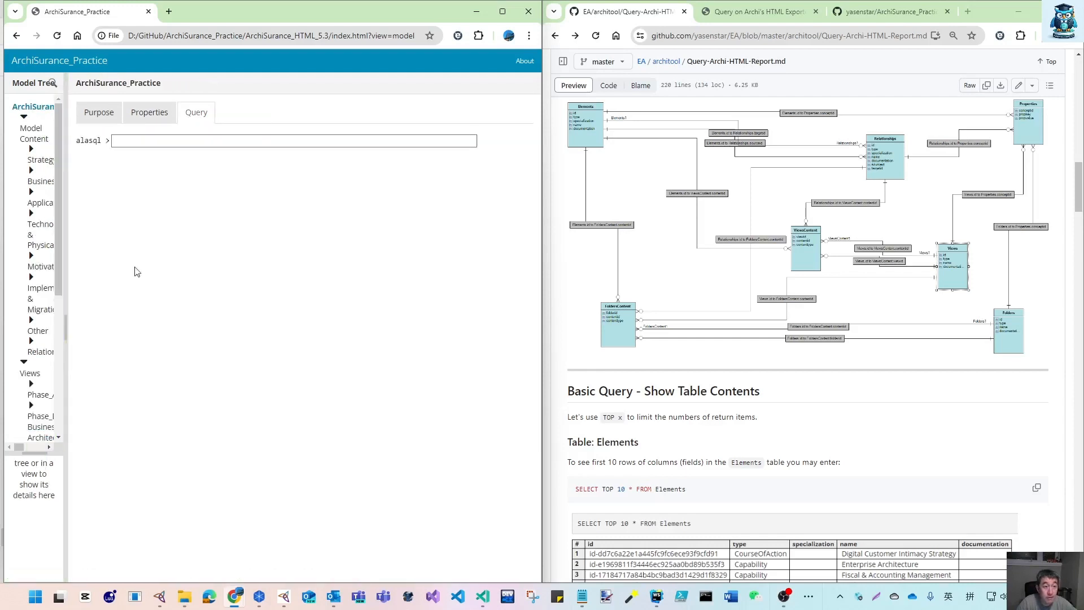
- Go to More Query Practices in the GitHub guide and examine the sample query that lists elements of type Capability
scroll(816, 301, "down", 20)
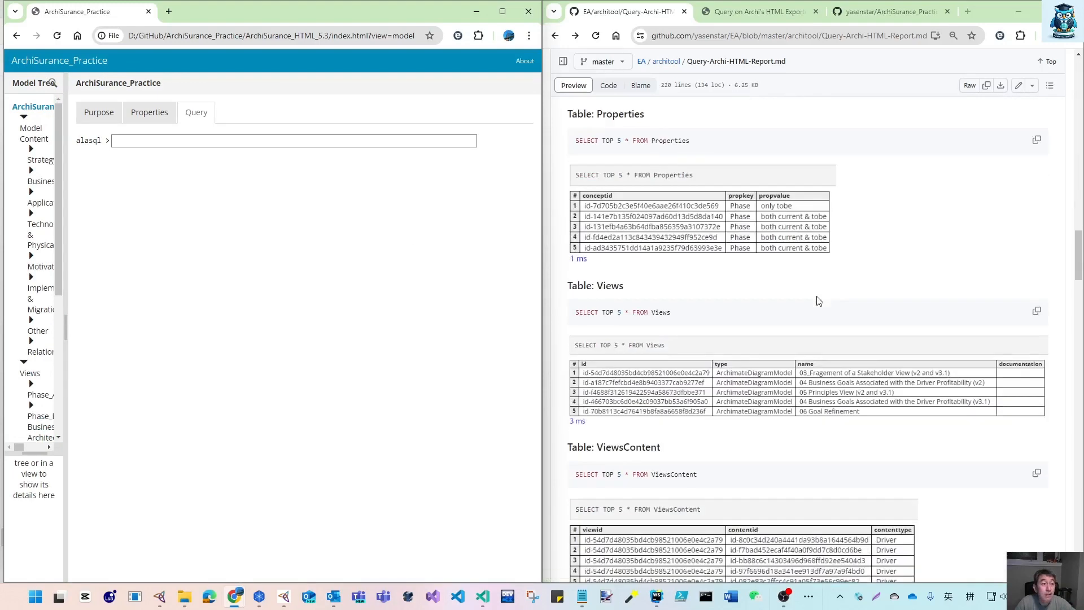
scroll(819, 300, "down", 3)
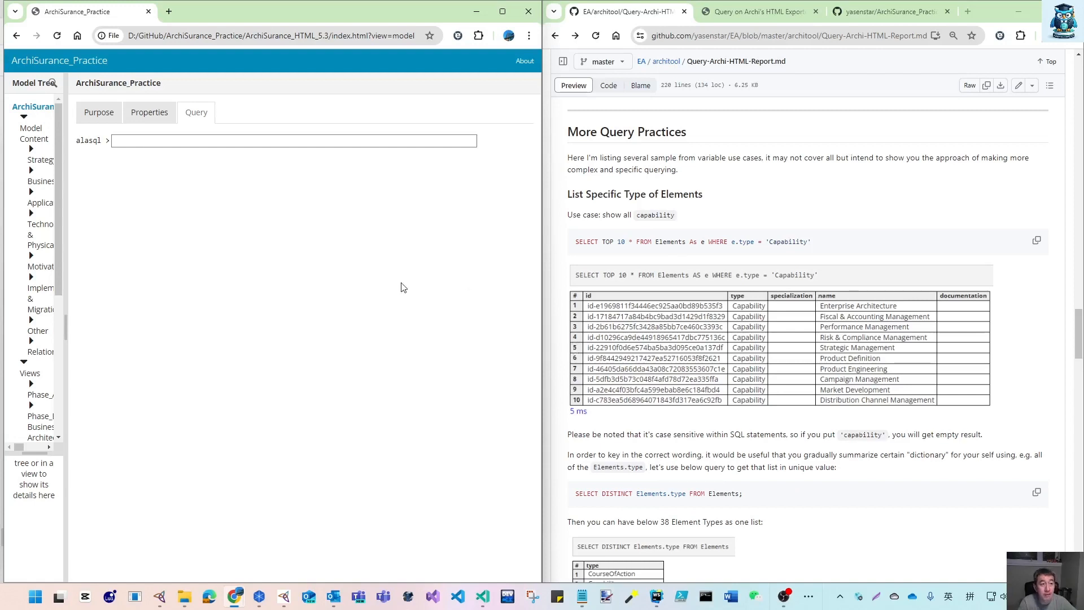
left_click(306, 140)
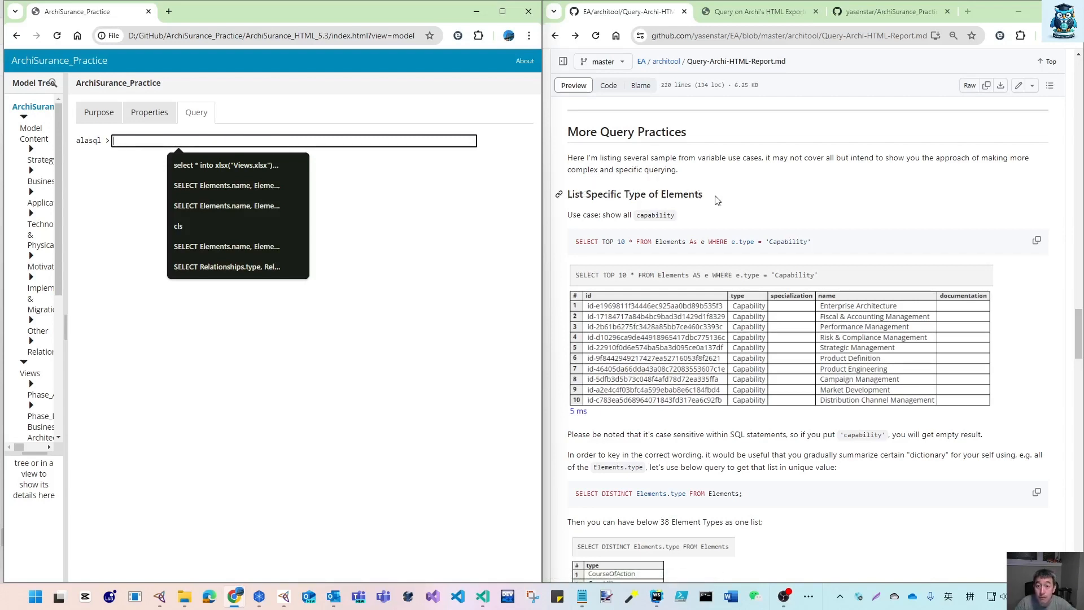
left_click_drag(575, 242, 732, 242)
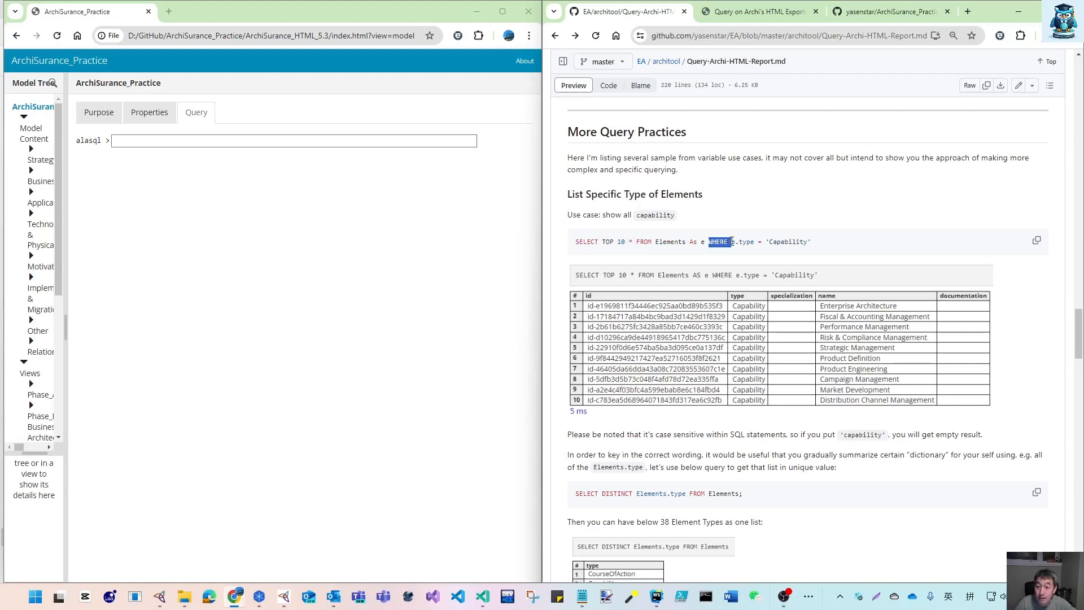
left_click_drag(823, 244, 576, 244)
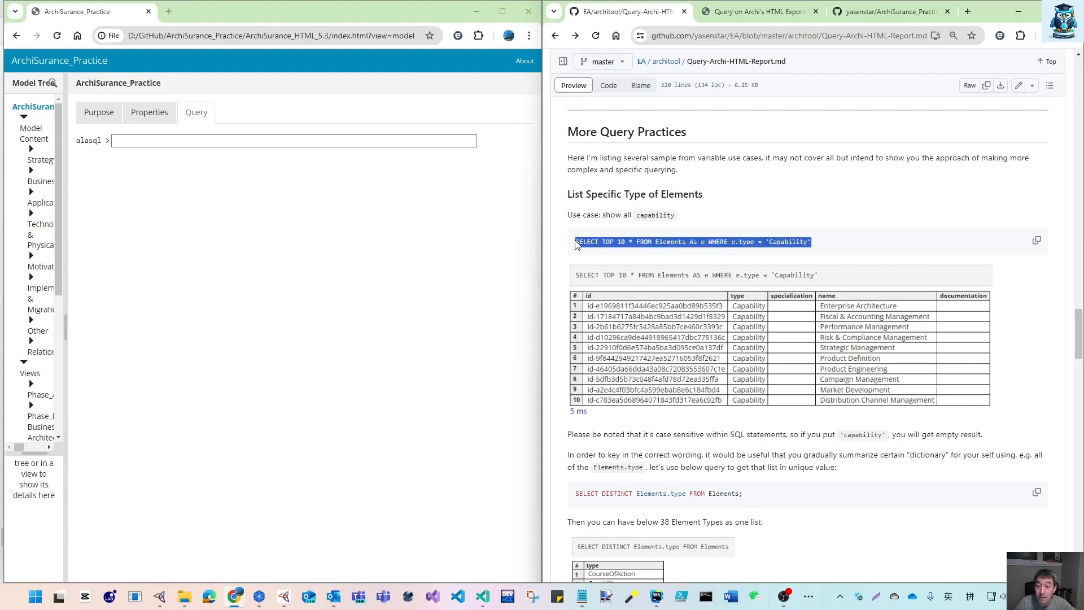
left_click(248, 143)
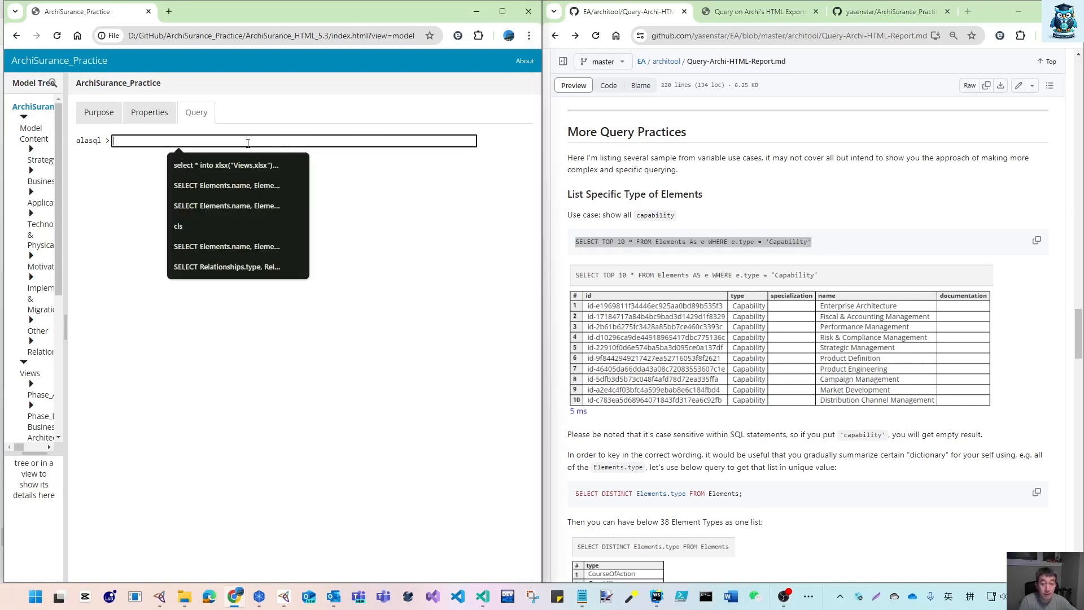
left_click_drag(841, 248, 547, 232)
- Begin a new query in the AlaSQL console with SELECT TOP 20 *
left_click(235, 141)
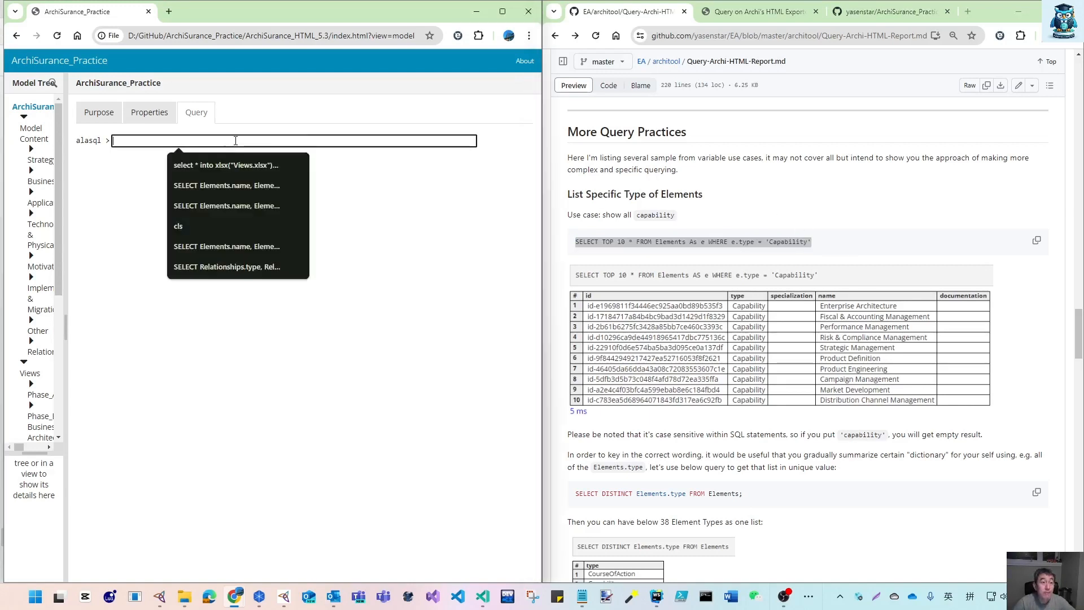
type("S")
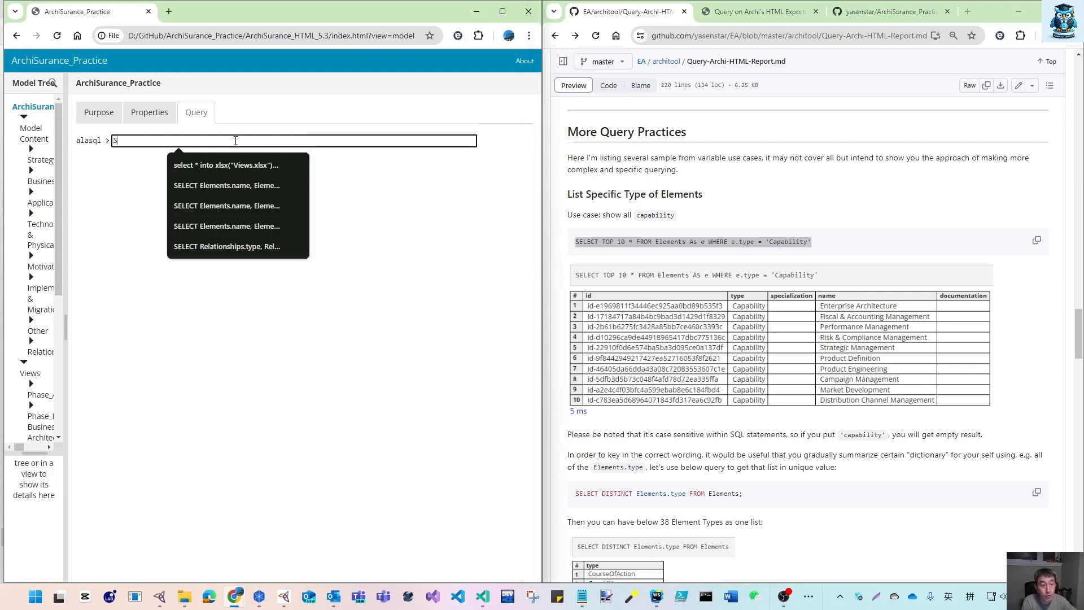
type("ELETCT")
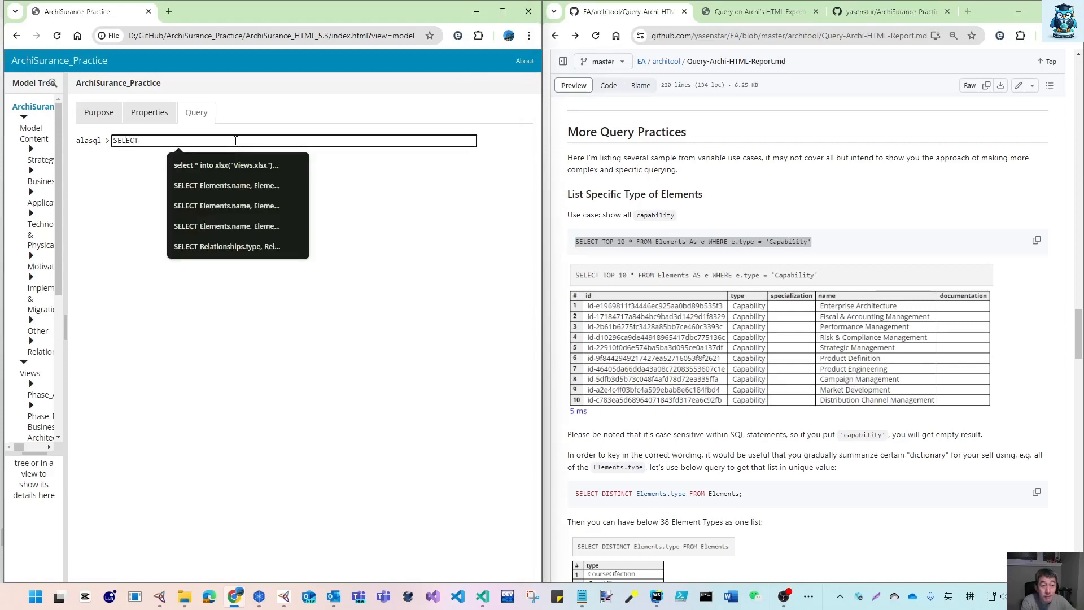
type(" TOP ")
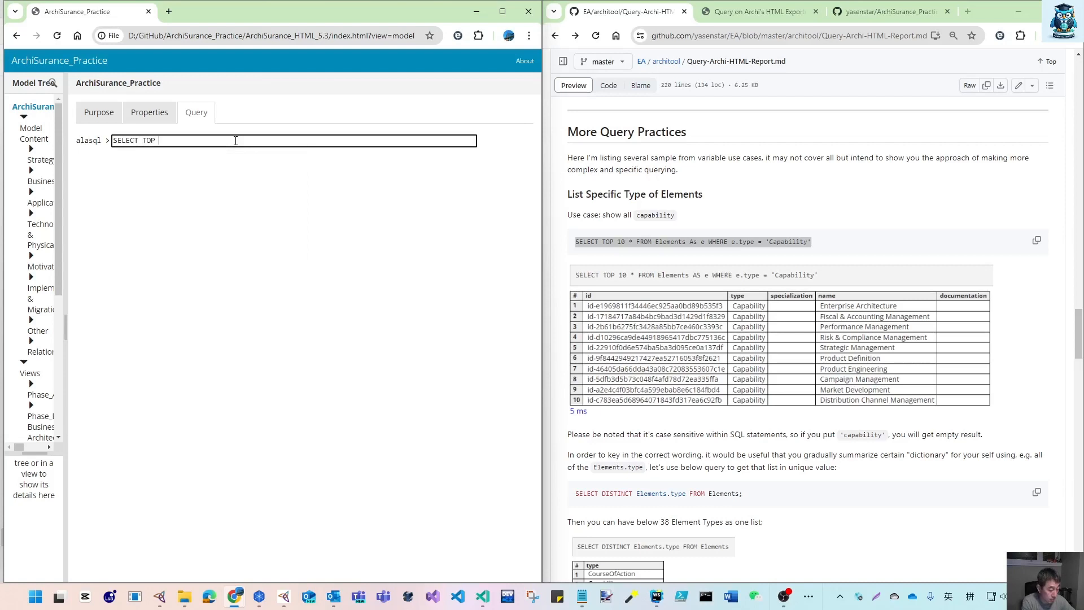
type("20")
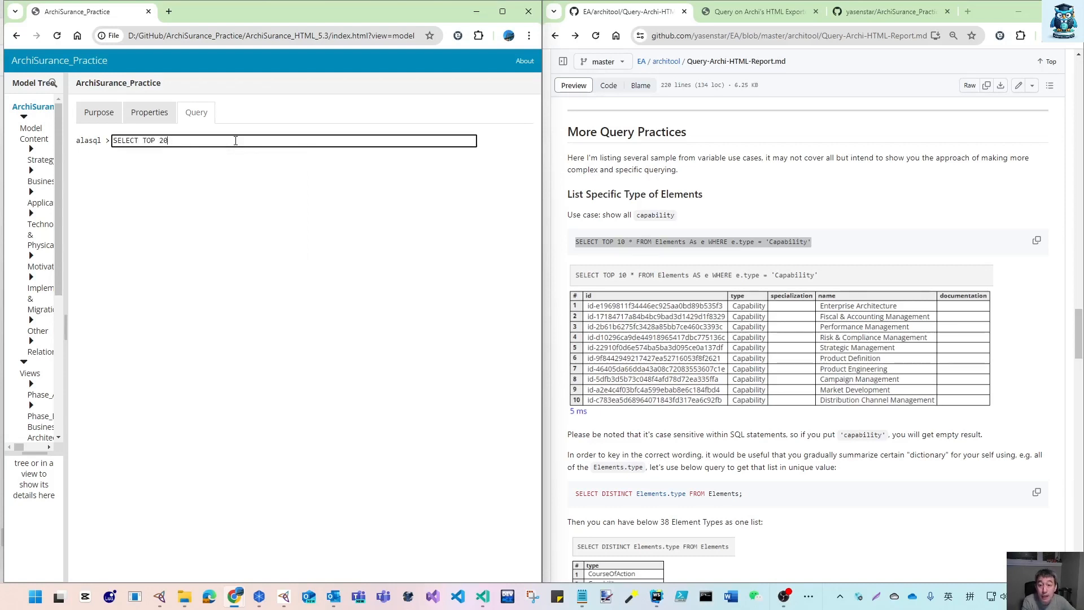
type(" *")
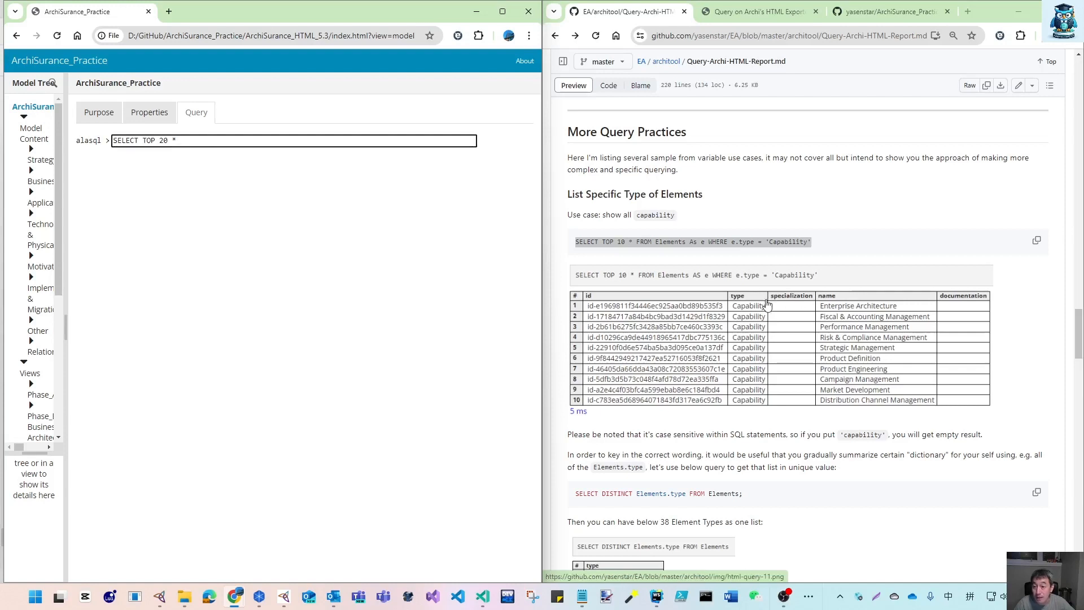
- Replace the asterisk in the query with the columns e.name, e.type
left_click_drag(172, 140, 184, 141)
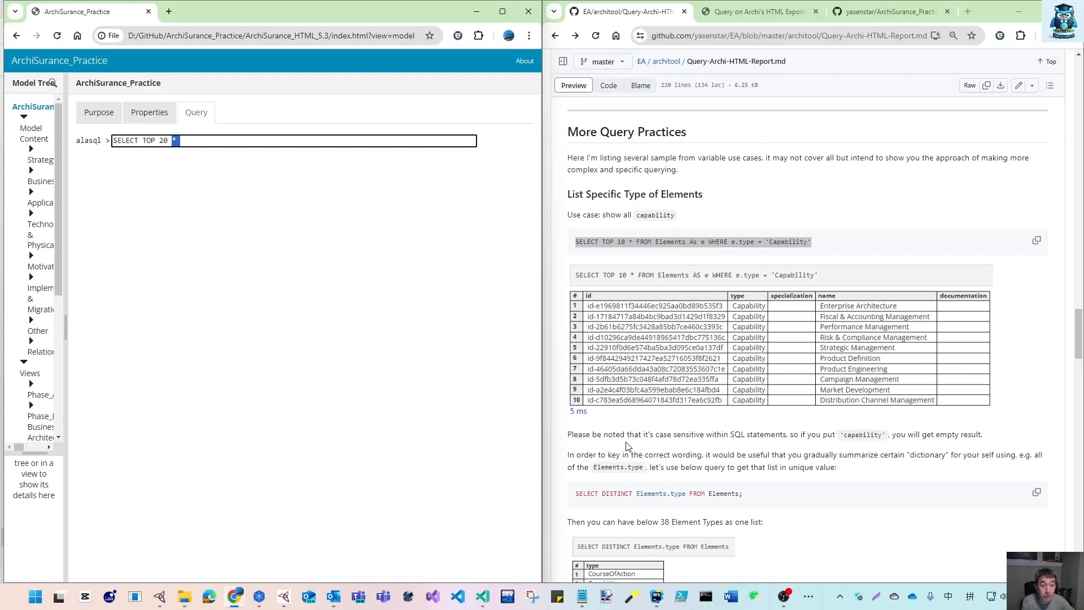
type("e")
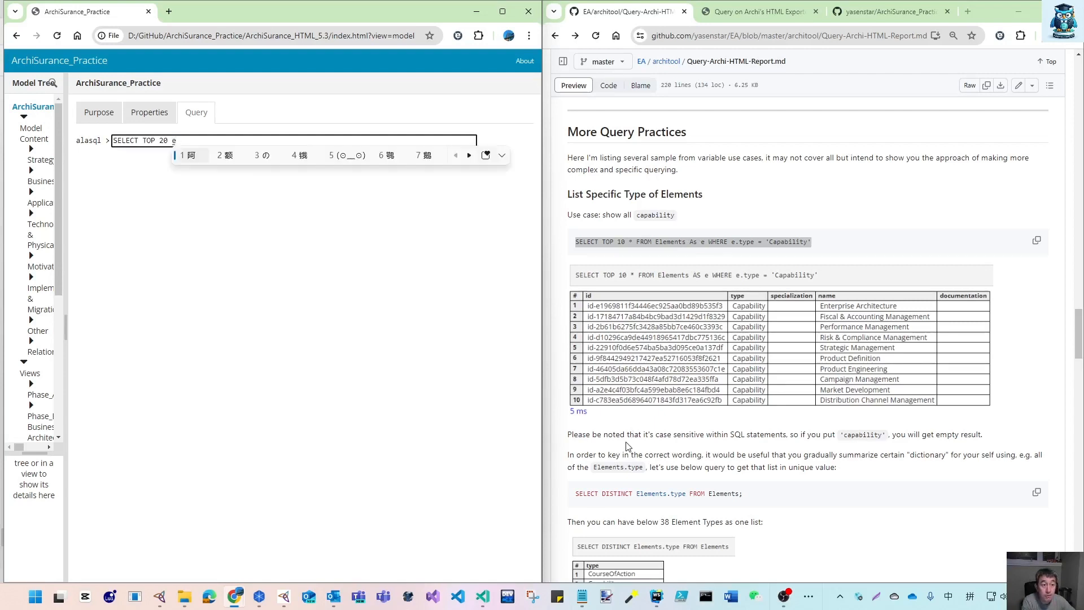
key("shift")
type(".")
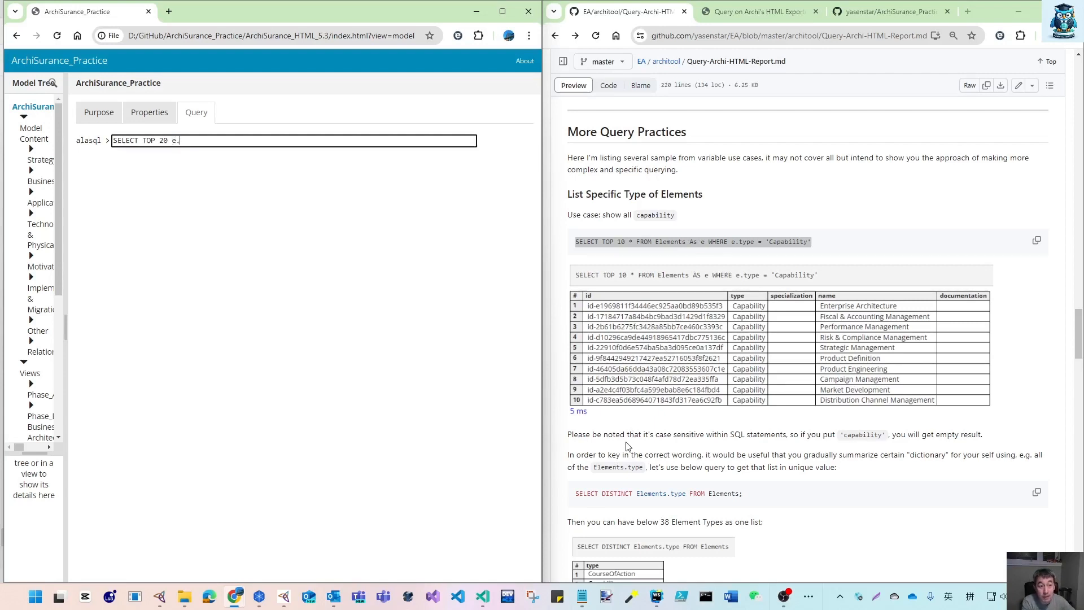
type("name")
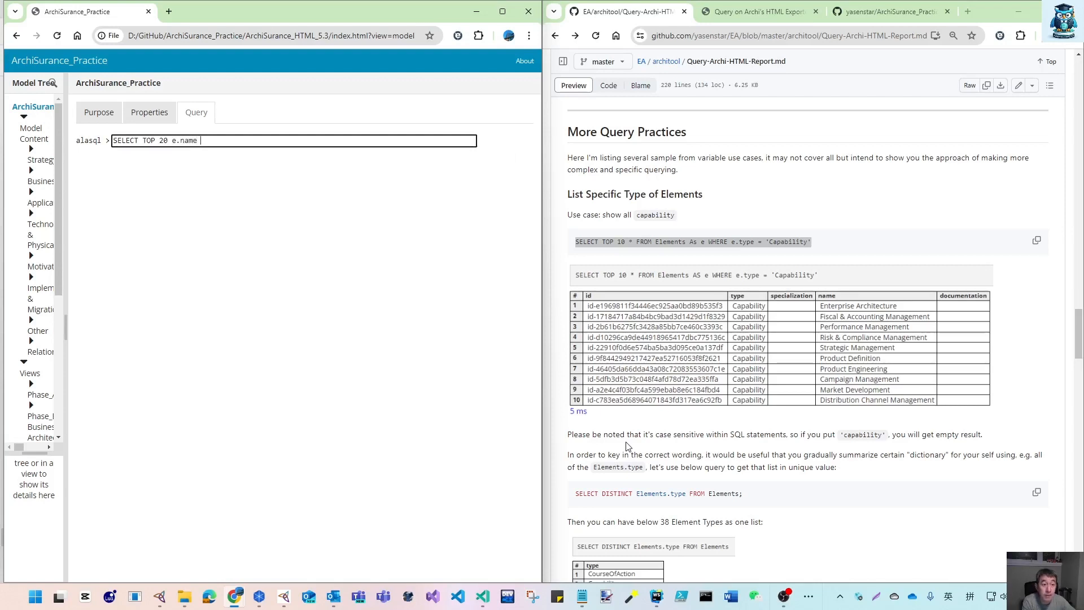
type(", e")
key("BackSpace")
key("BackSpace")
type(", e")
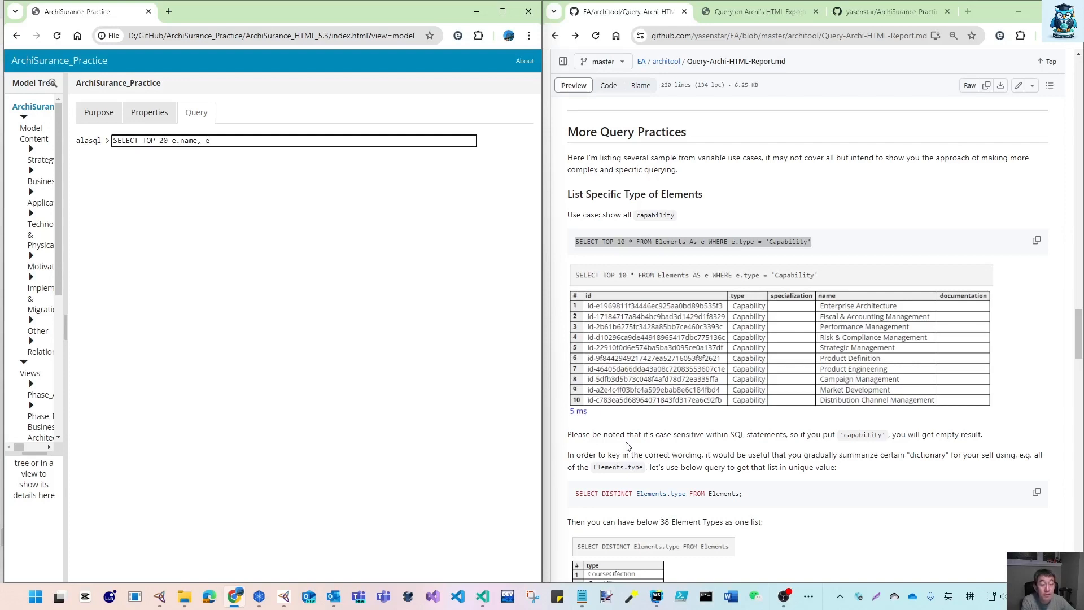
type(".type")
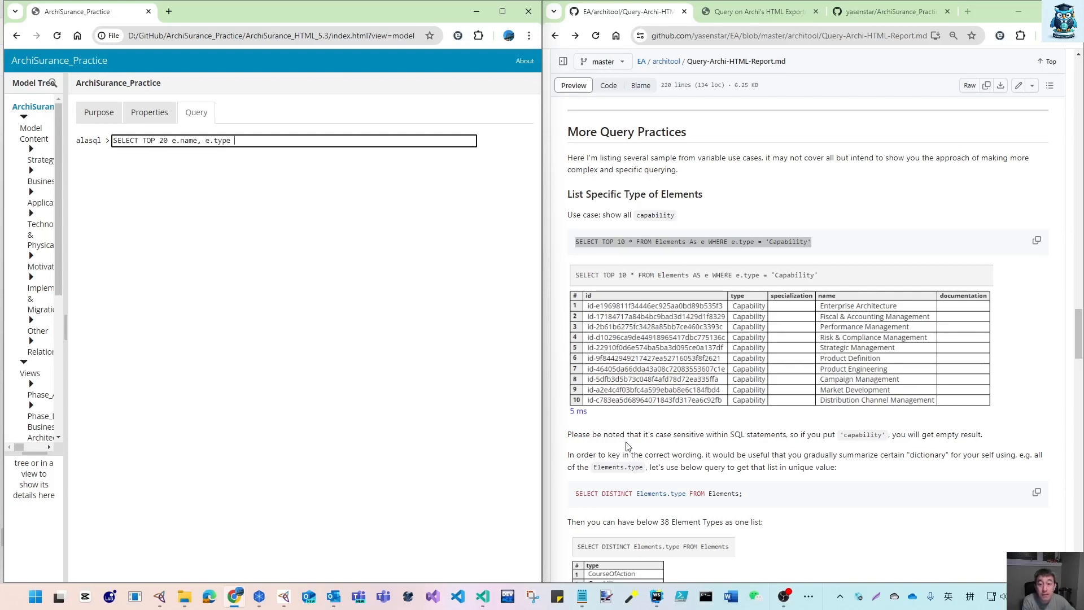
- Complete the query with FROM Elements AS e WHERE e.type = 'Capability' and run it
type(" FRF")
type("M Elements.")
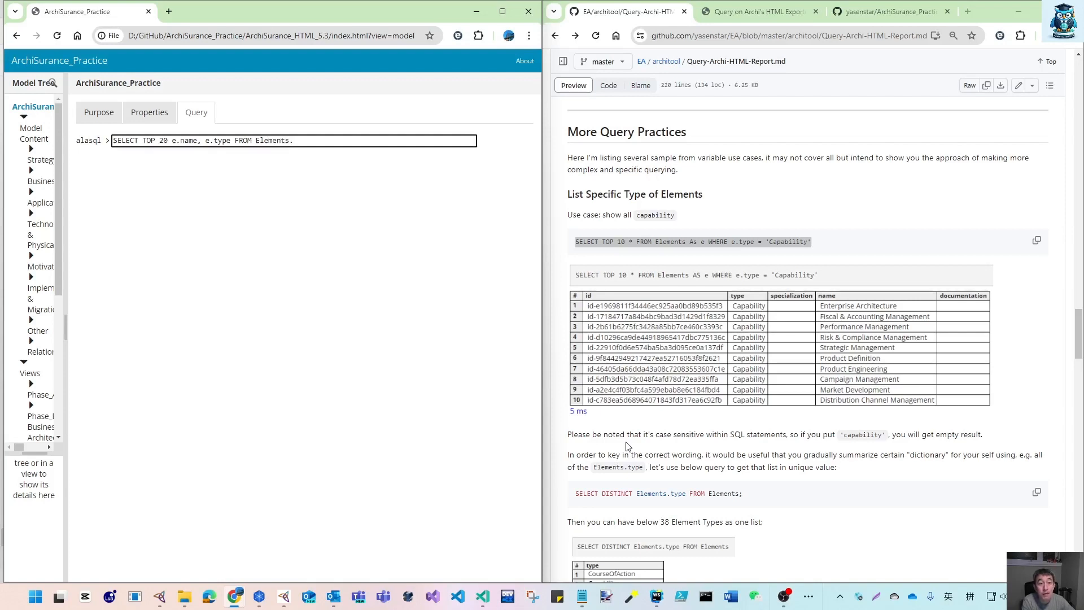
type("AS e WHERE e.type")
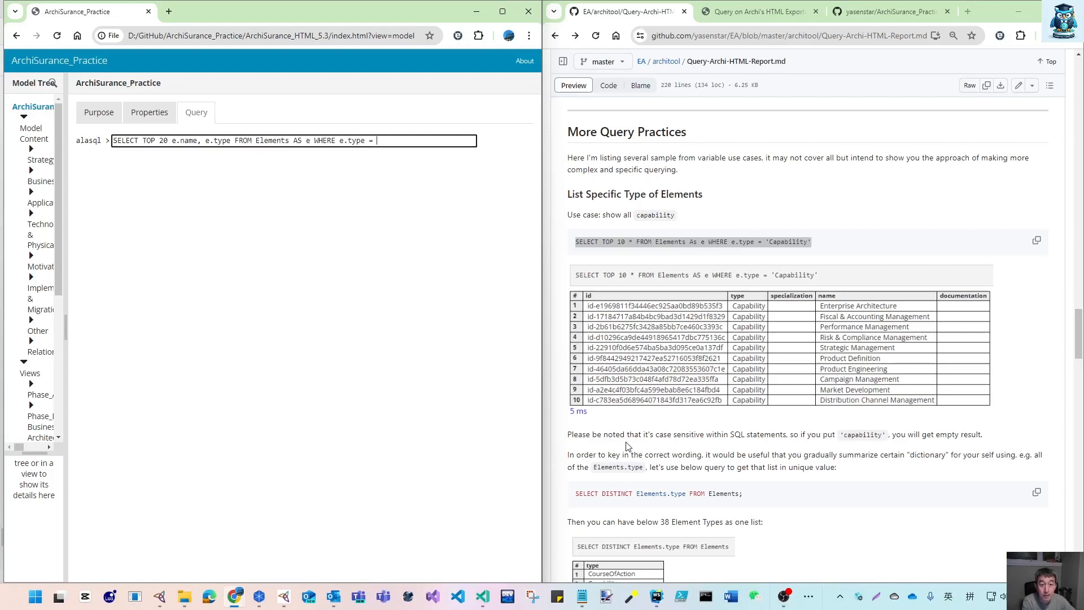
type(" = \"Capability")
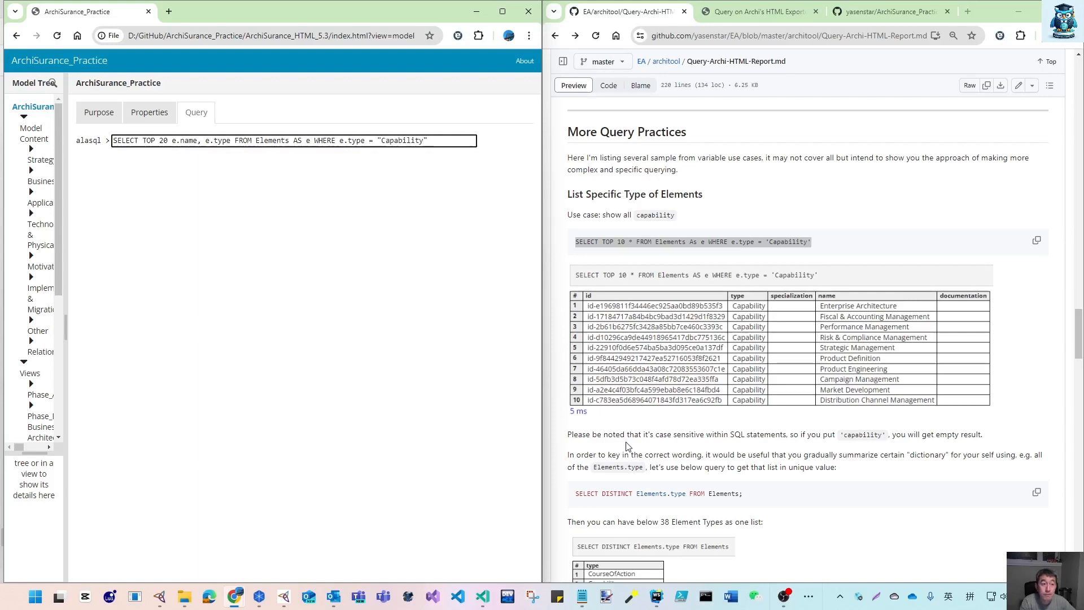
key("Return")
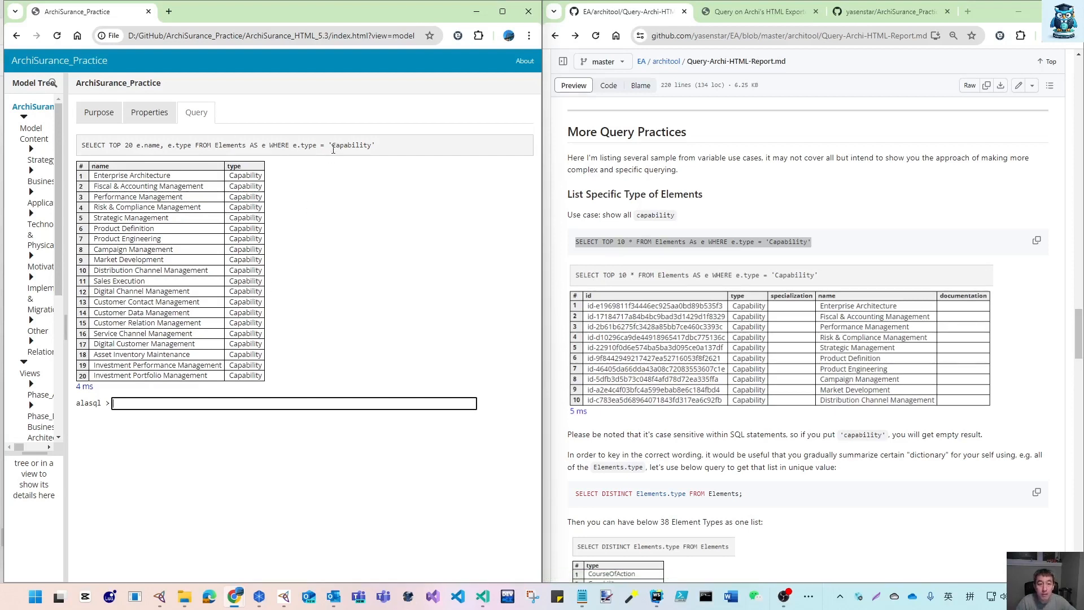
- Reuse the previous Capability query in the console and replace its equals operator with LIKE
left_click(391, 150)
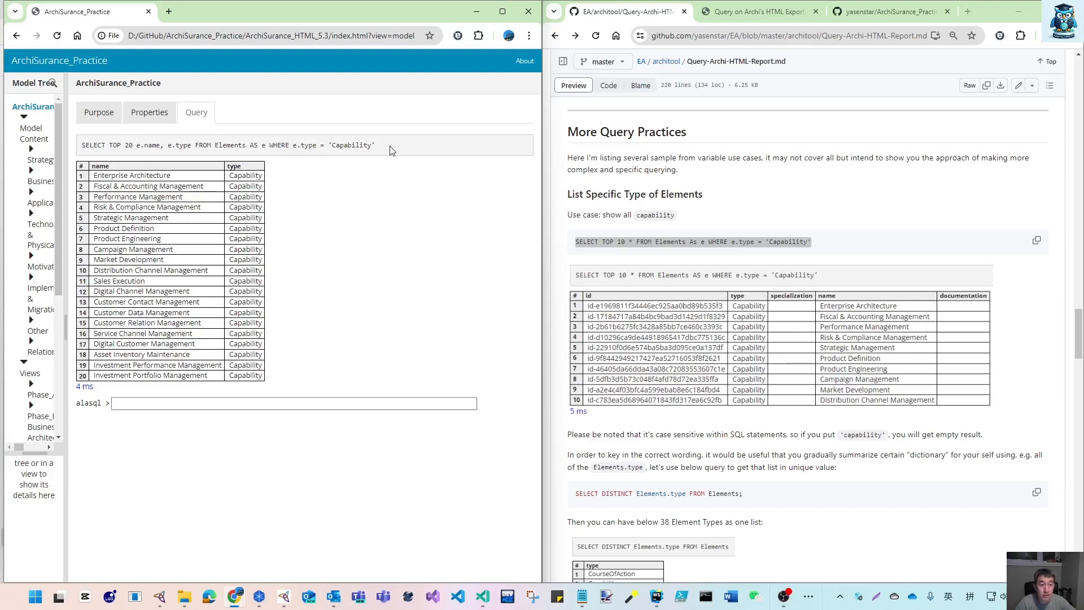
left_click_drag(392, 150, 80, 150)
key("ctrl+c")
left_click(150, 404)
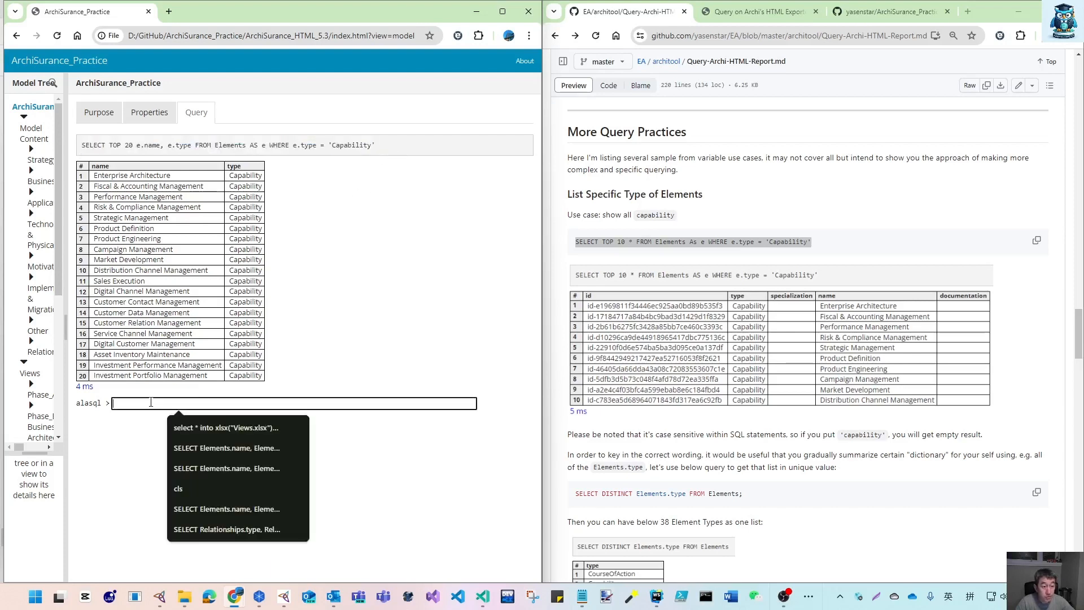
key("ctrl+v")
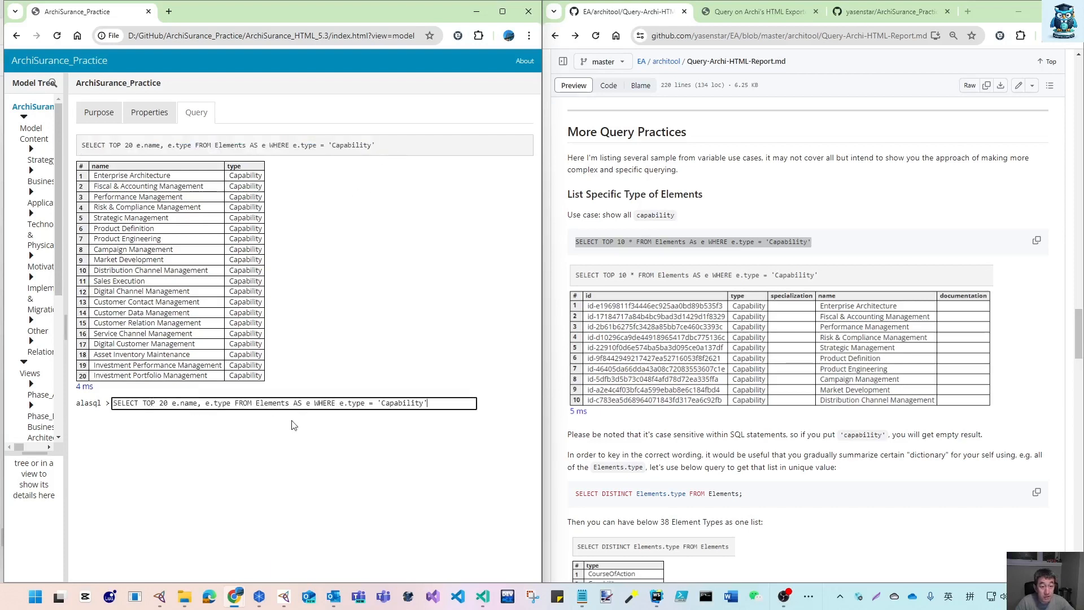
double_click(371, 403)
type("LIKE")
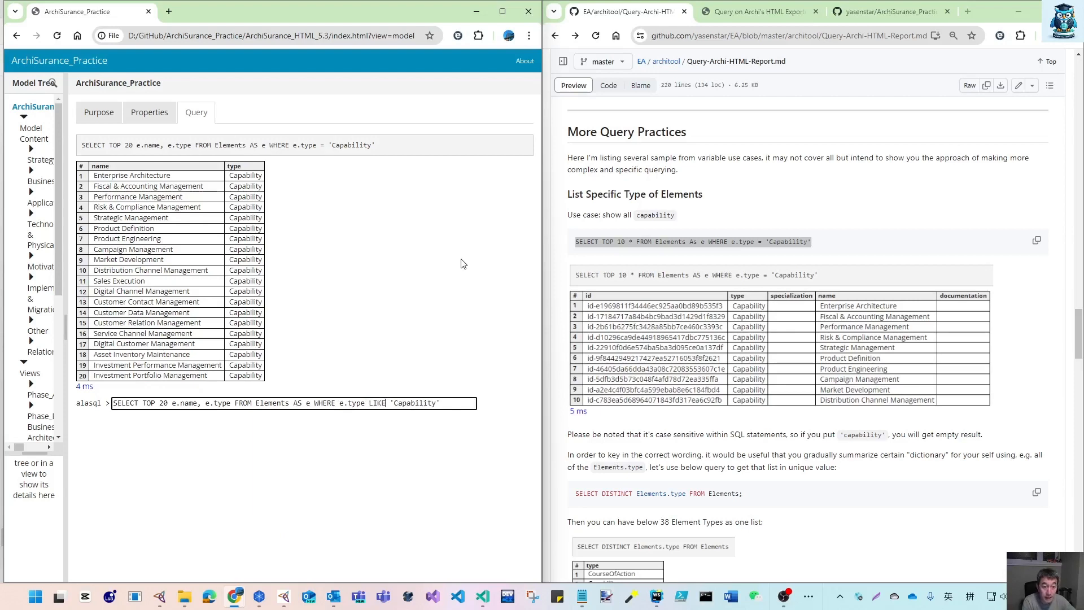
- Change the LIKE pattern to '%Cap%' and run the query
left_click(394, 403)
type("%")
key("BackSpace")
type("%")
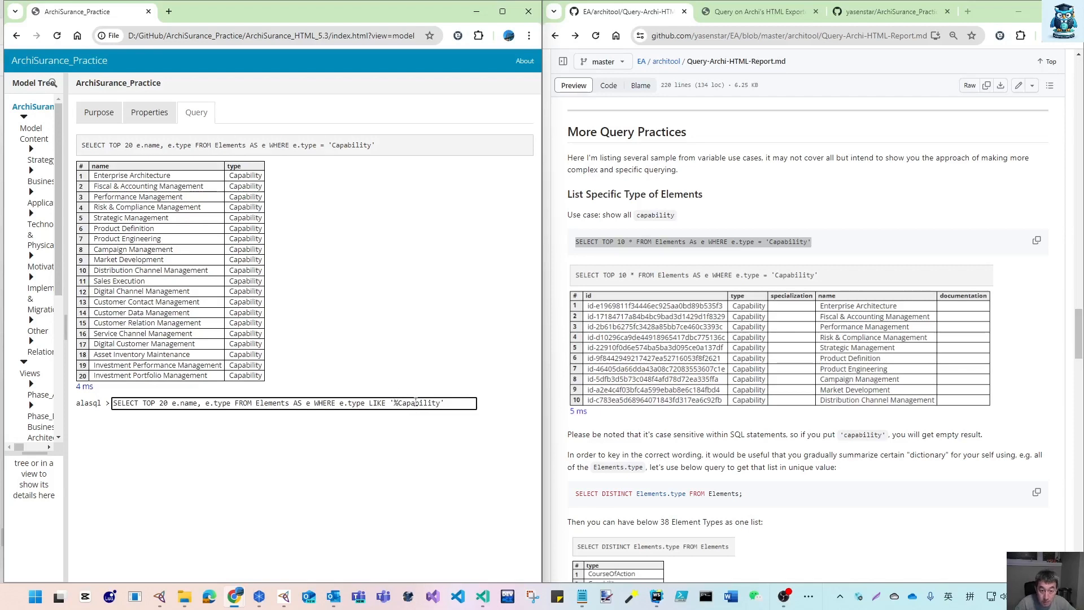
left_click_drag(411, 403, 443, 403)
type("%")
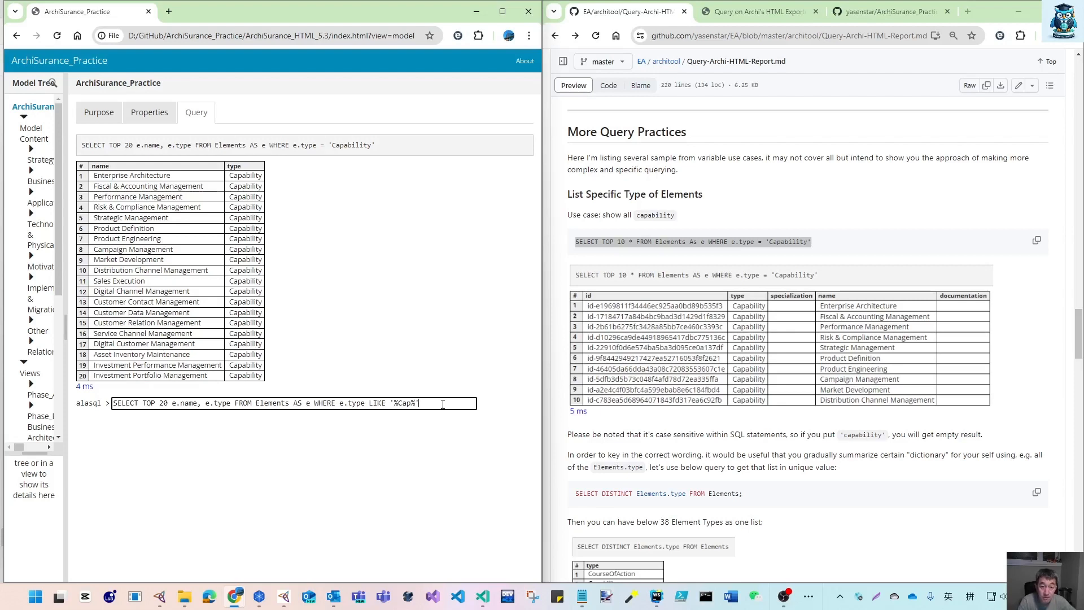
key("Return")
scroll(396, 402, "down", 2)
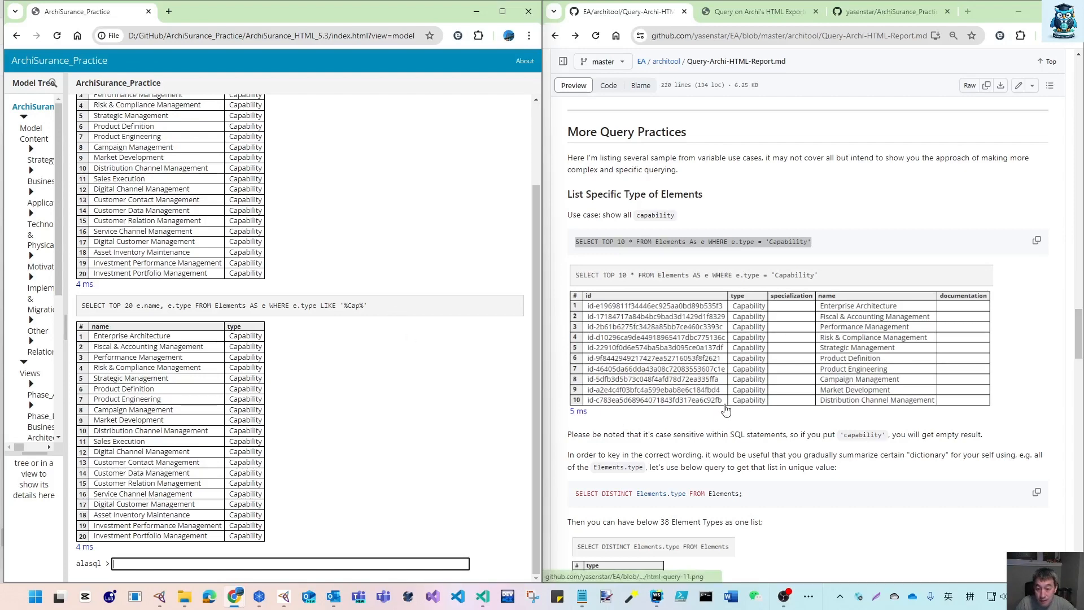
- Copy SELECT DISTINCT Elements.type FROM Elements; from the GitHub guide into the AlaSQL prompt
scroll(726, 410, "down", 1)
scroll(384, 336, "up", 2)
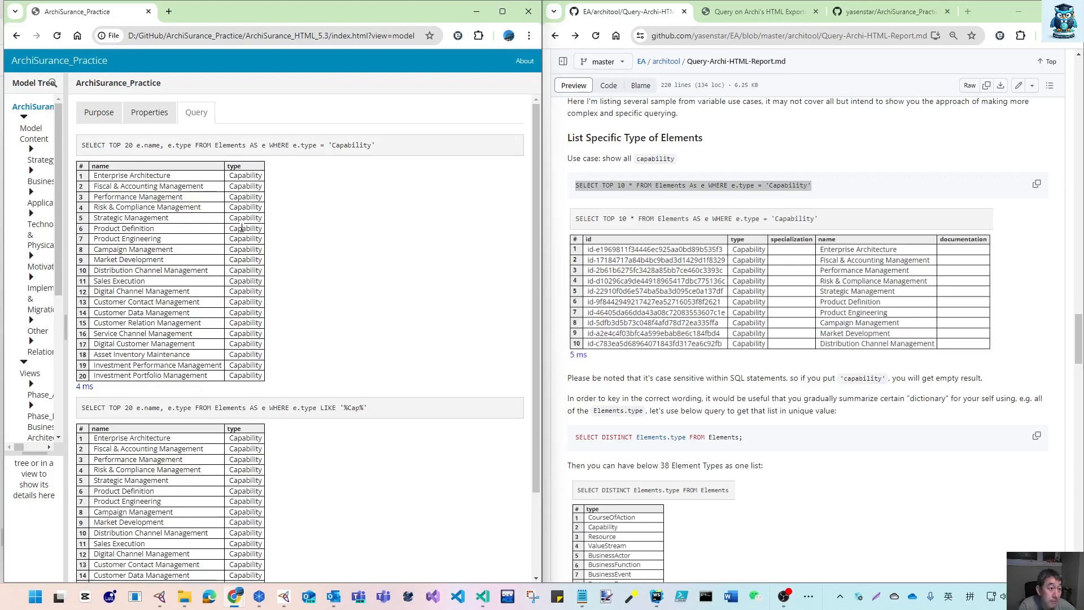
scroll(650, 373, "down", 2)
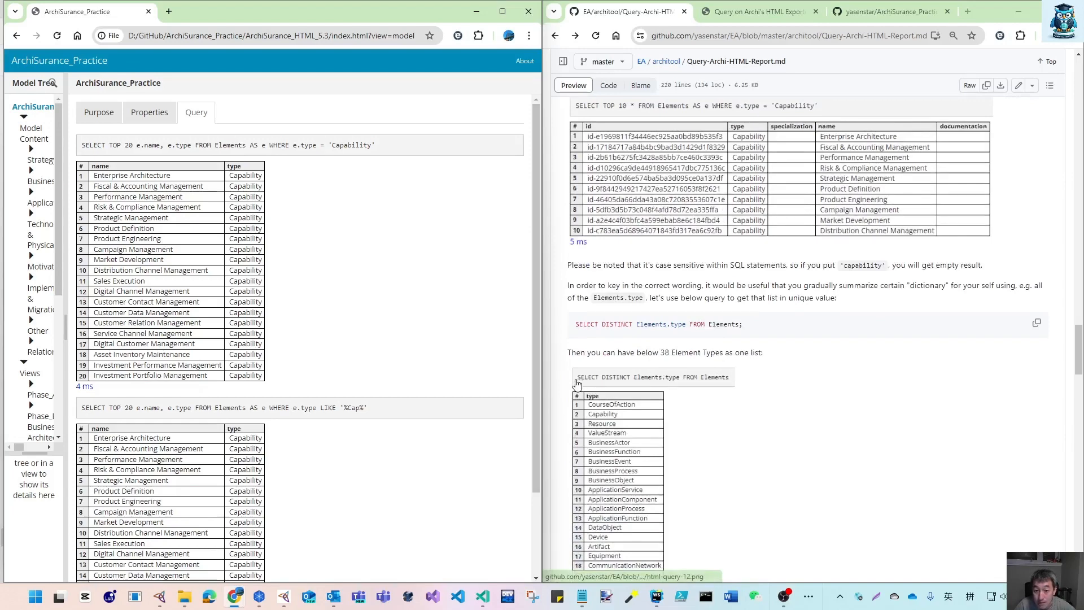
left_click_drag(575, 326, 745, 335)
key("ctrl+c")
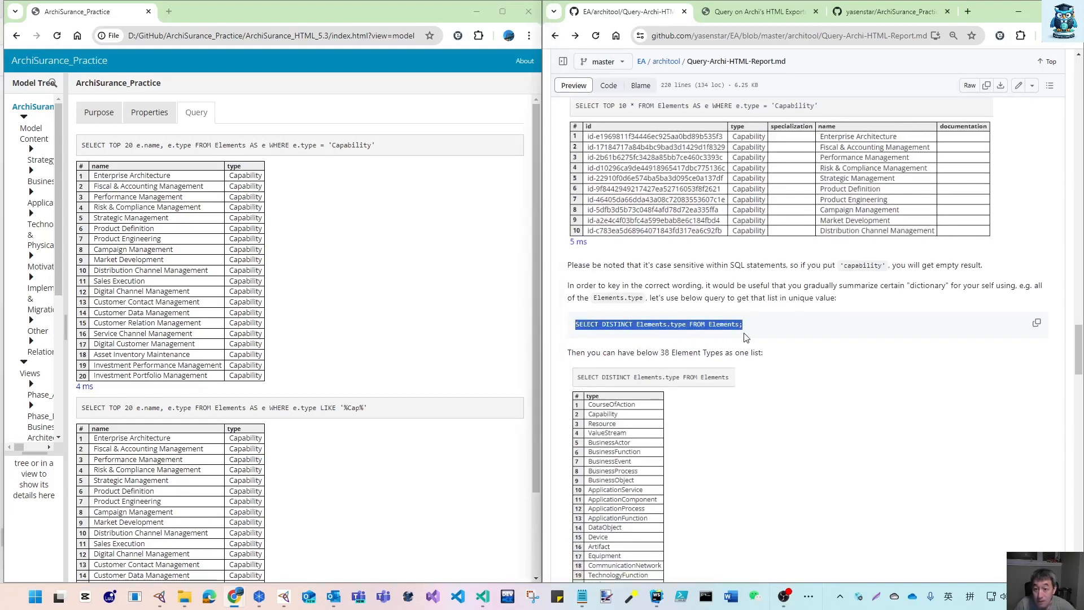
scroll(337, 459, "down", 3)
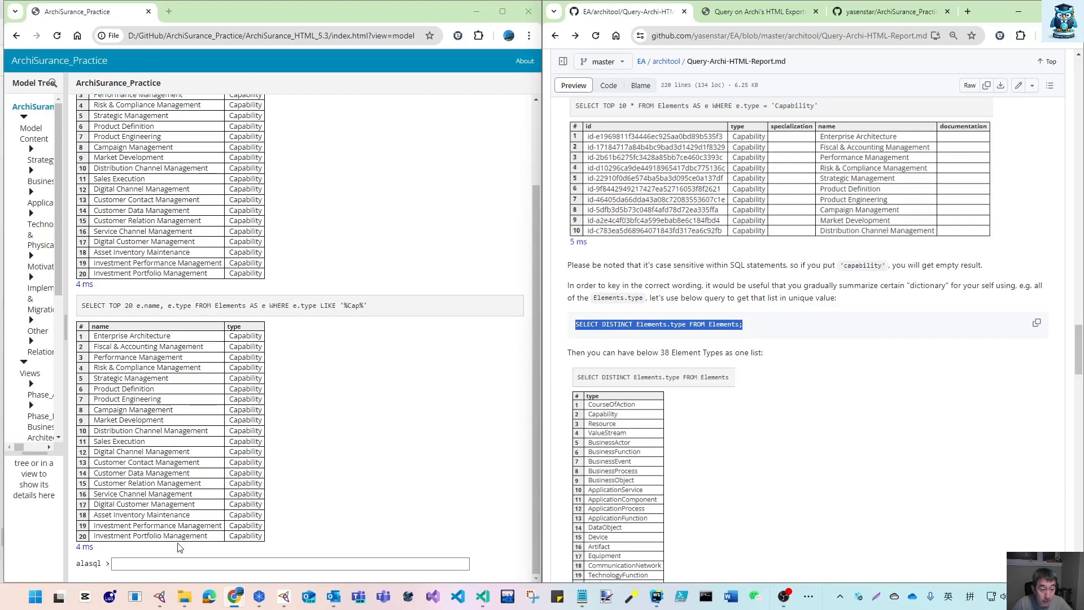
left_click(186, 564)
key("ctrl+v")
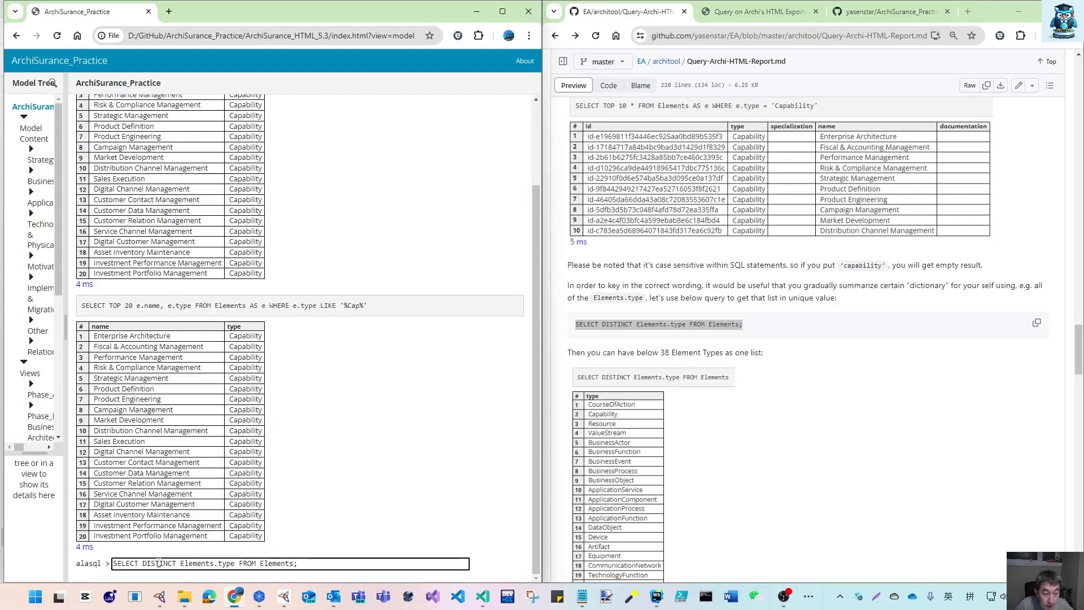
- Run the DISTINCT query and examine the list of element types it returns
double_click(159, 563)
mouse_move(157, 603)
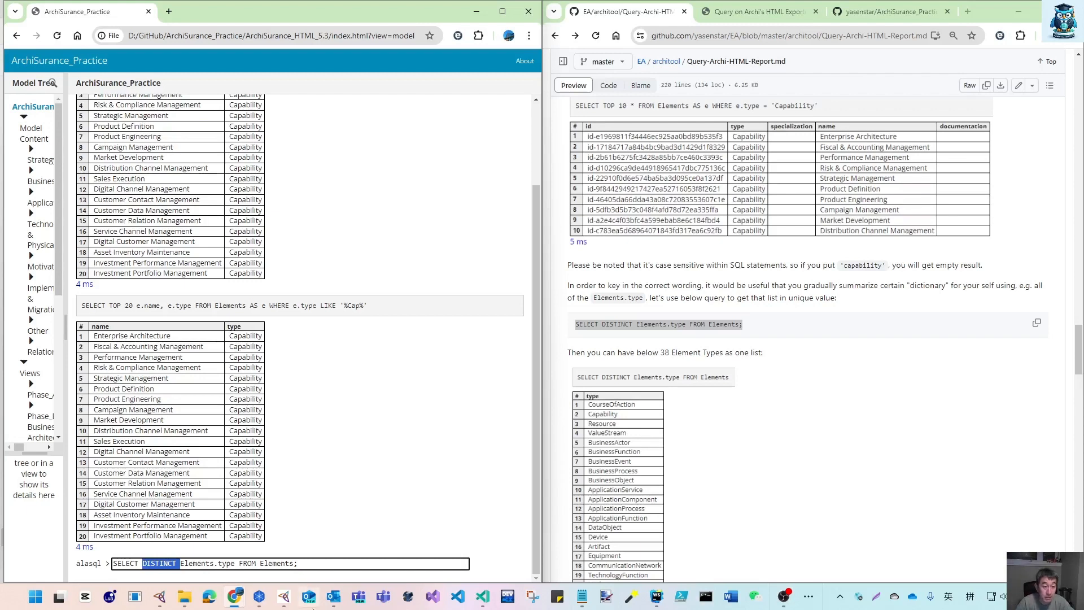
left_click(338, 565)
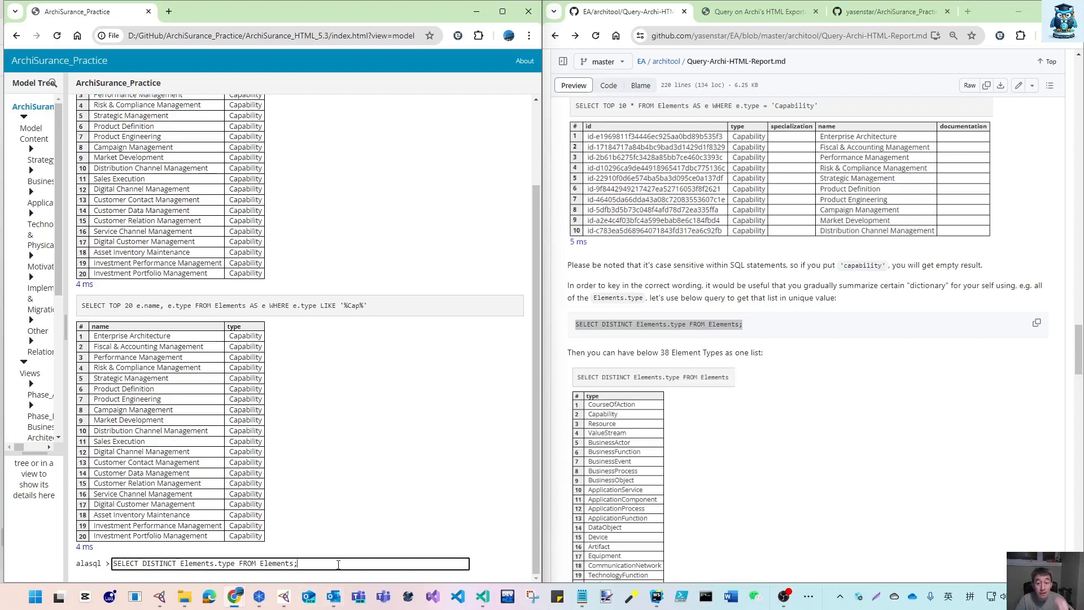
key("Return")
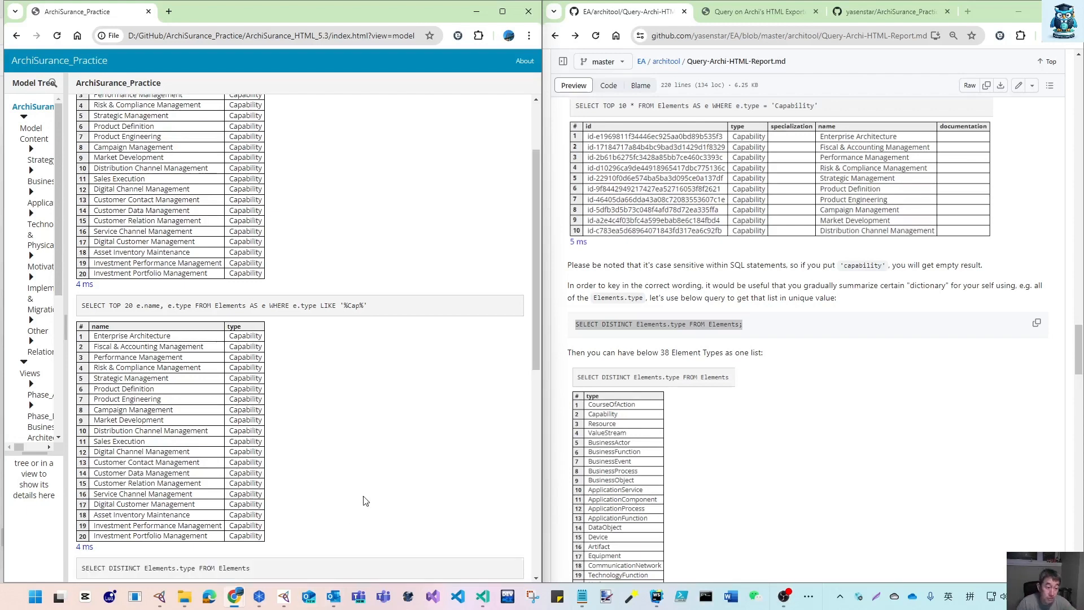
scroll(322, 479, "down", 5)
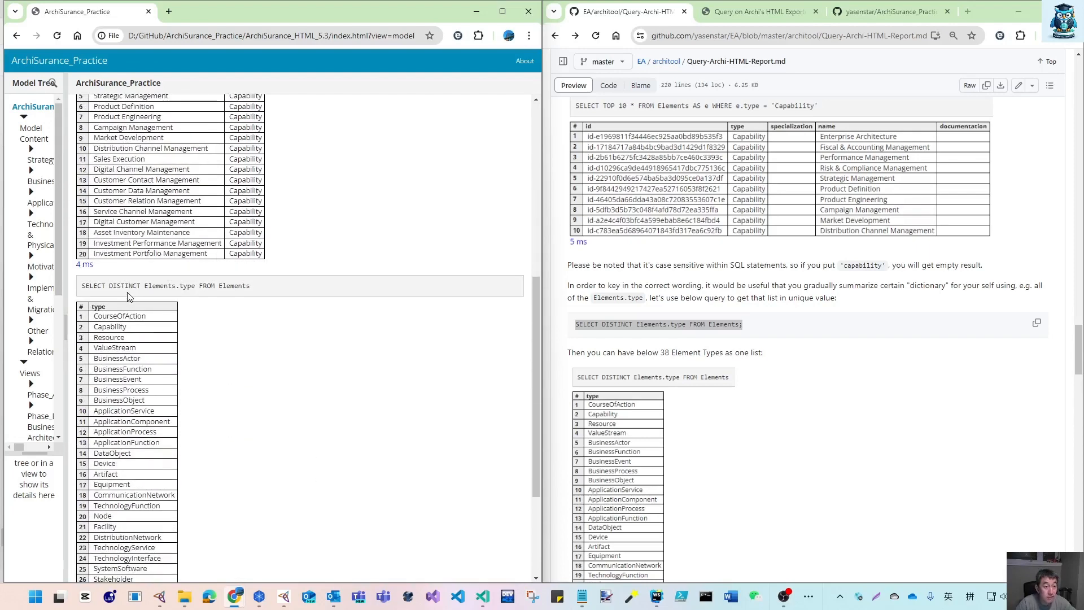
scroll(133, 327, "down", 3)
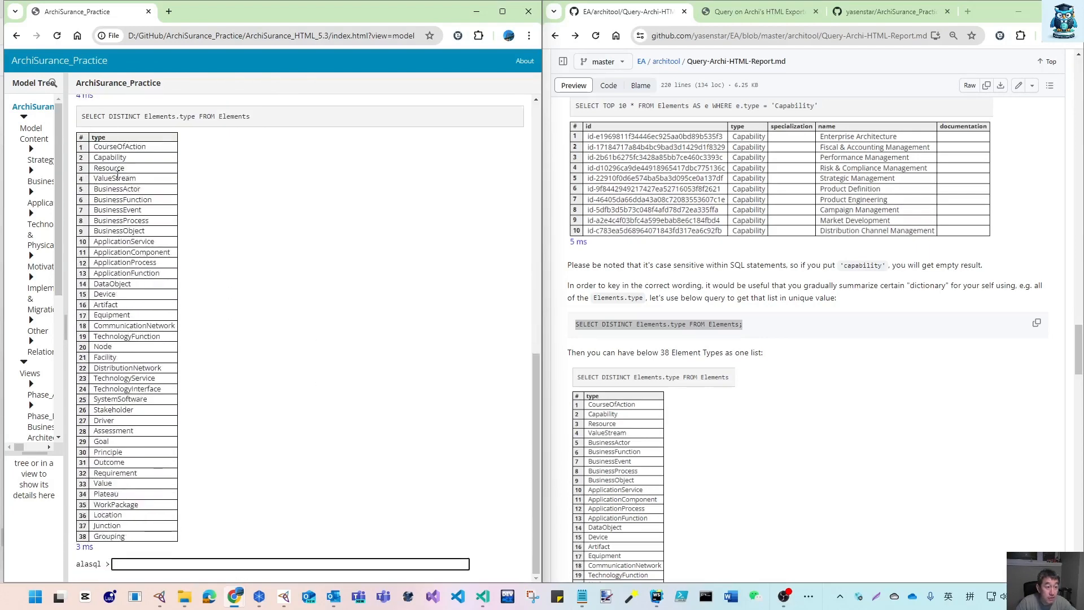
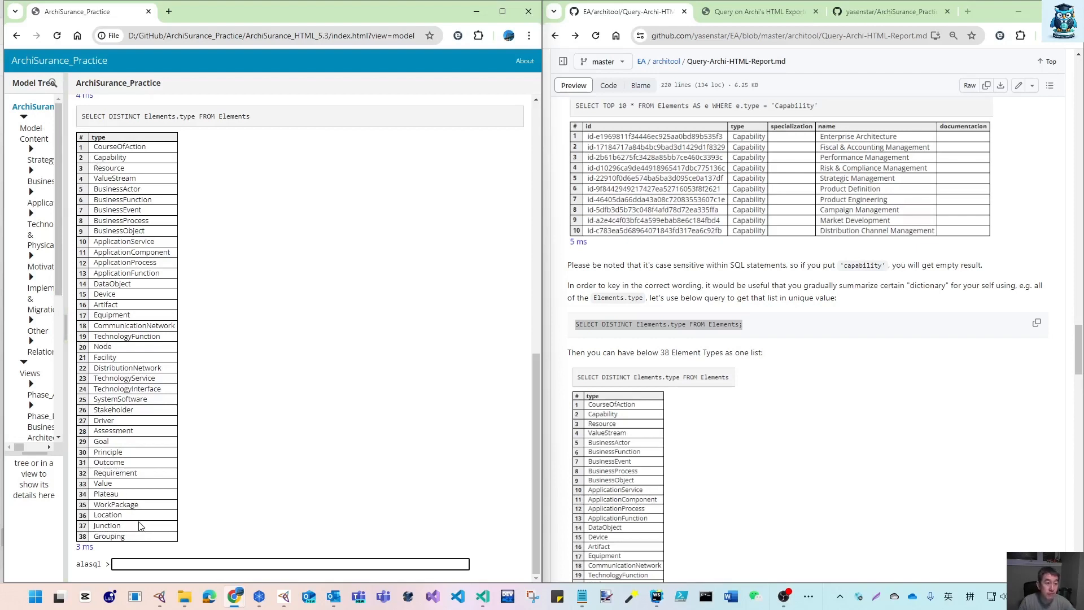
- Switch to Archi to compare its palette with the queried element types, then return to the report and check the ApplicationComponent entry
left_click(259, 596)
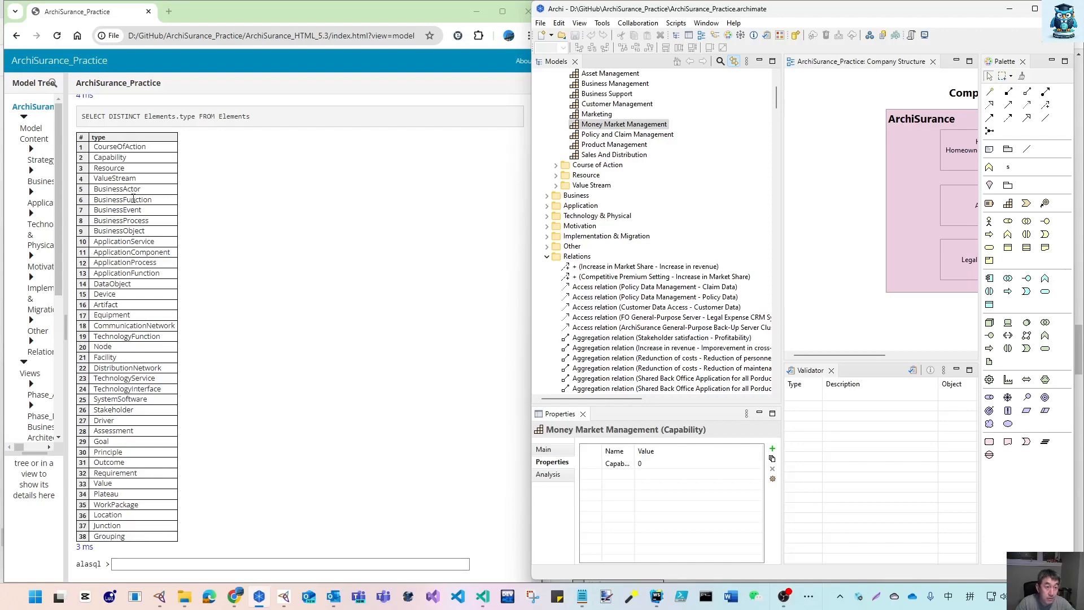
left_click(1010, 9)
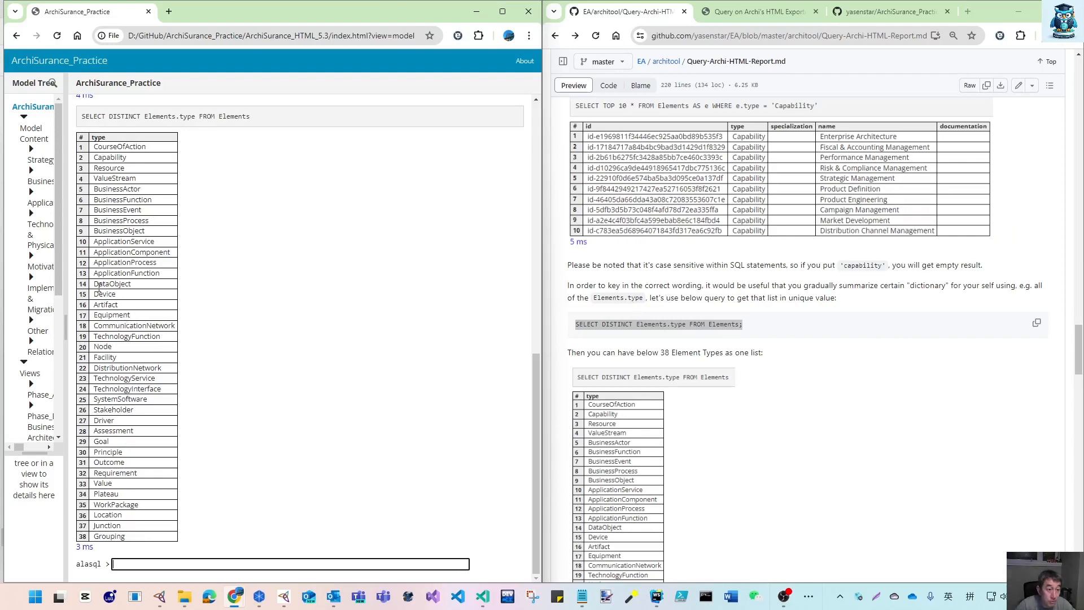
left_click_drag(94, 253, 177, 258)
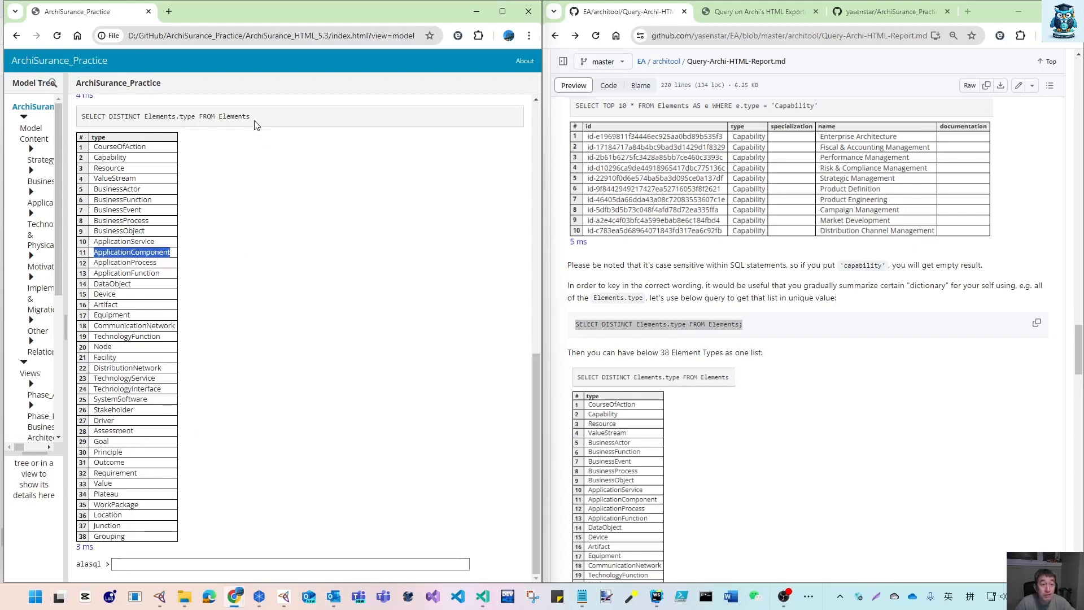
- Try to list the distinct relationship types by adapting the previous query to select r.type from Relationships with the alias r
left_click_drag(251, 116, 83, 125)
key("ctrl+c")
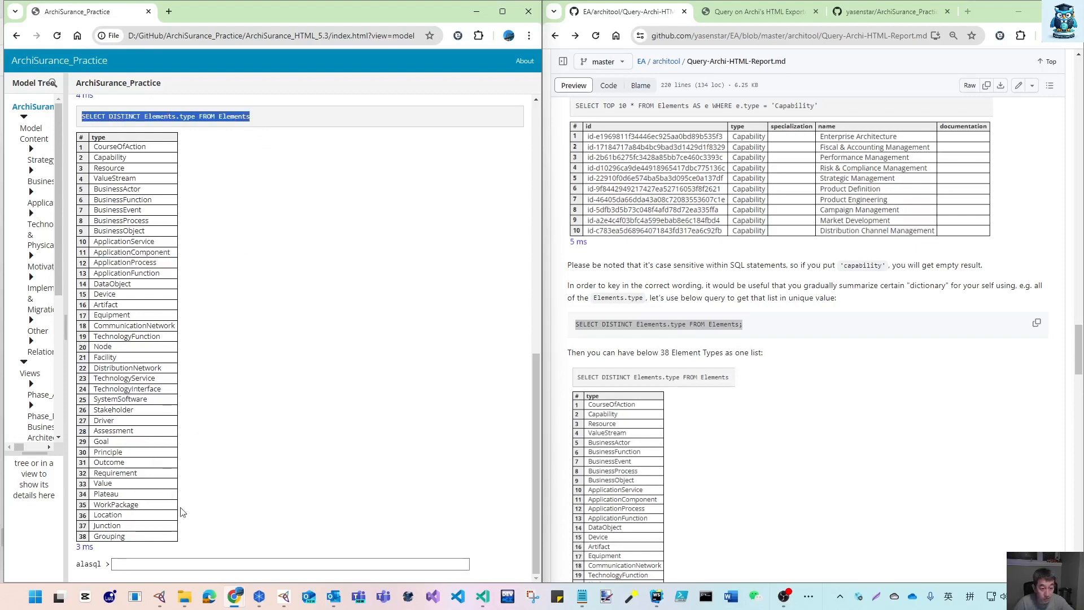
left_click(188, 563)
key("ctrl+v")
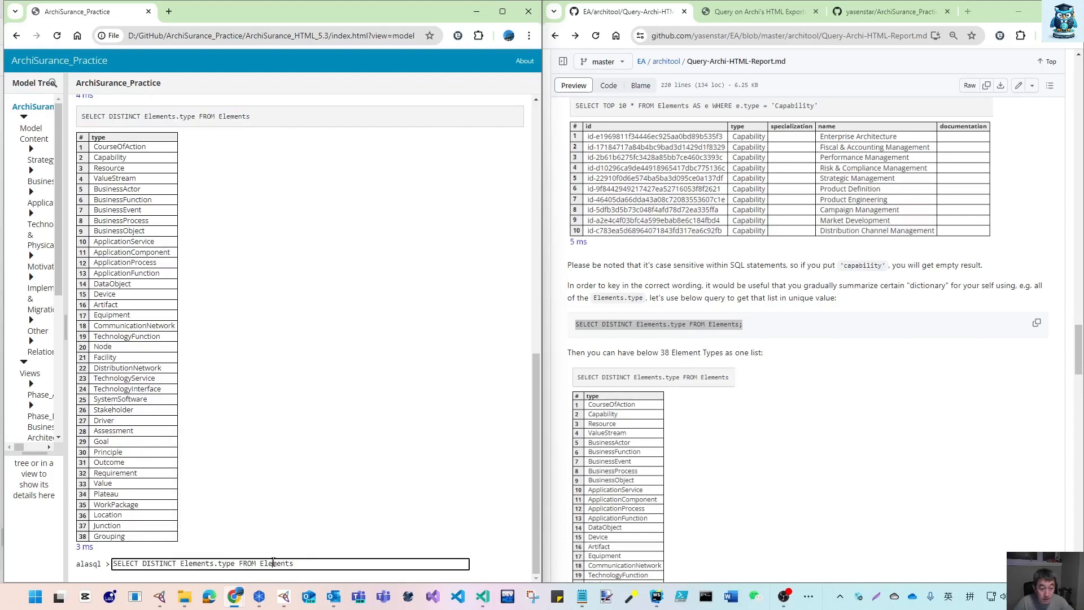
double_click(273, 563)
type("Rel")
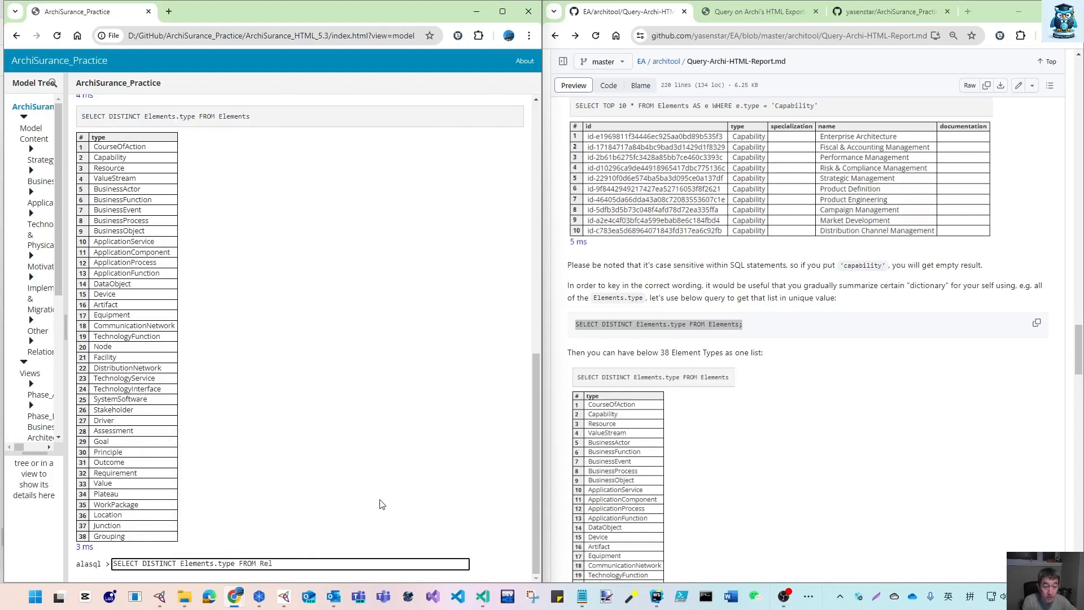
type("ationships")
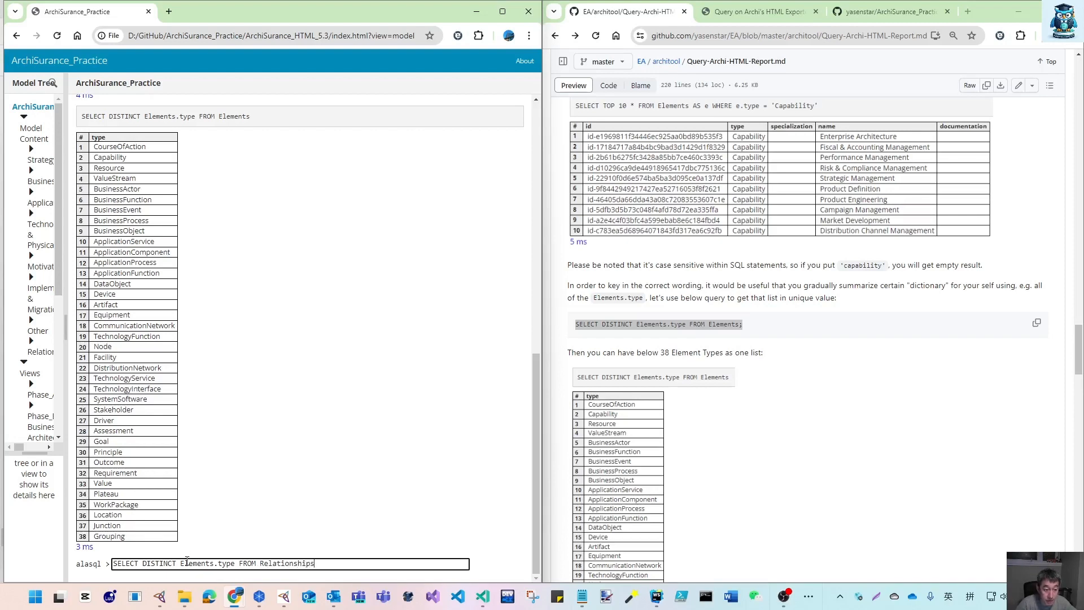
type(" AS r")
left_click_drag(180, 564, 216, 565)
type("r")
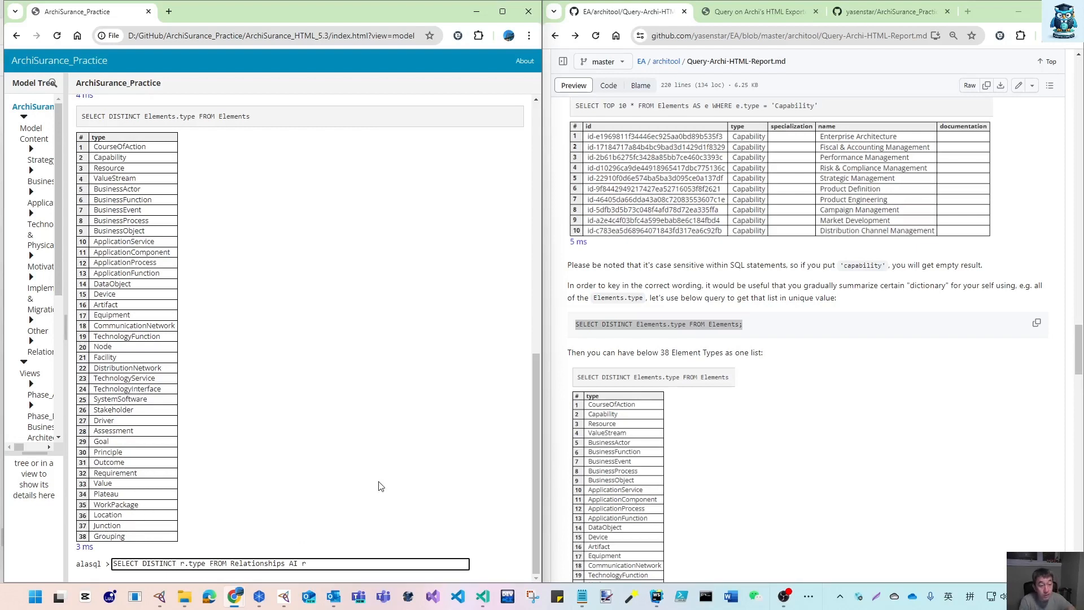
key("Return")
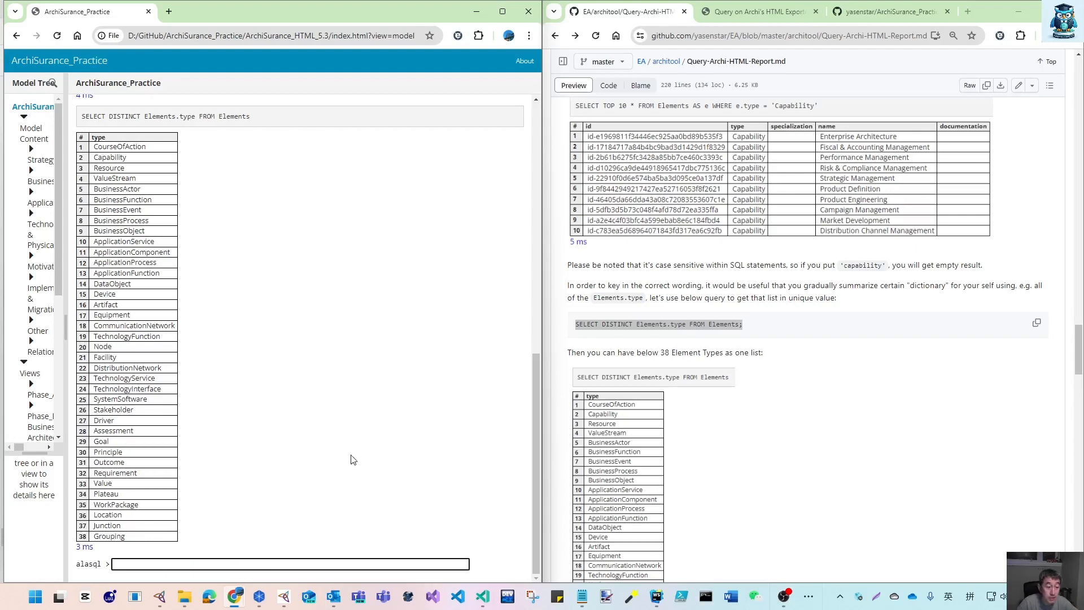
- Rework the copied DISTINCT query into SELECT DISTINCT r.type FROM Relationships AS r and run it
left_click(314, 564)
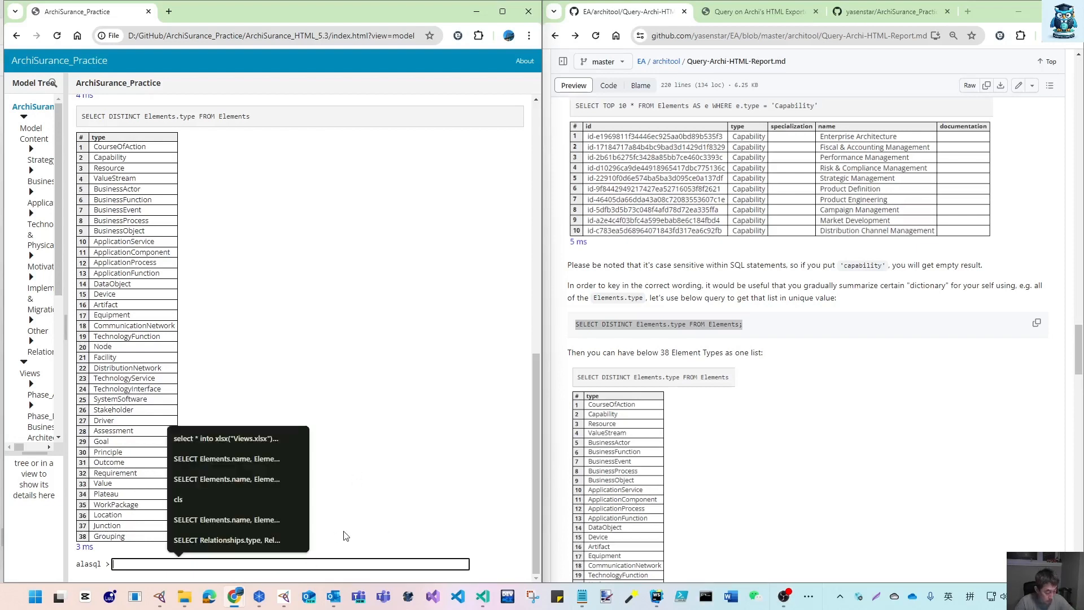
key("ctrl+v")
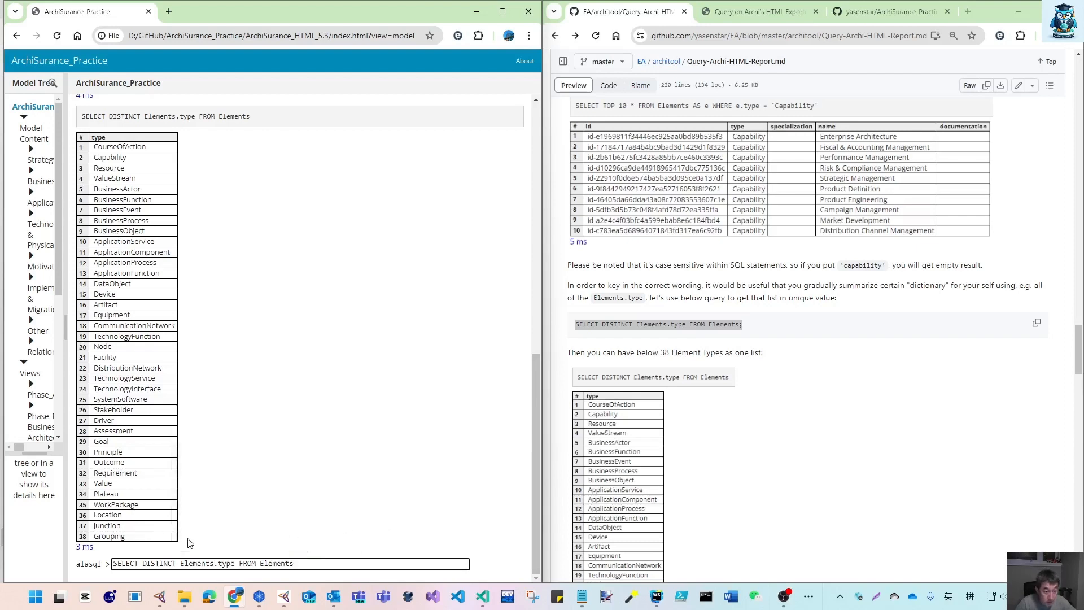
left_click_drag(180, 564, 304, 569)
type("r.type F")
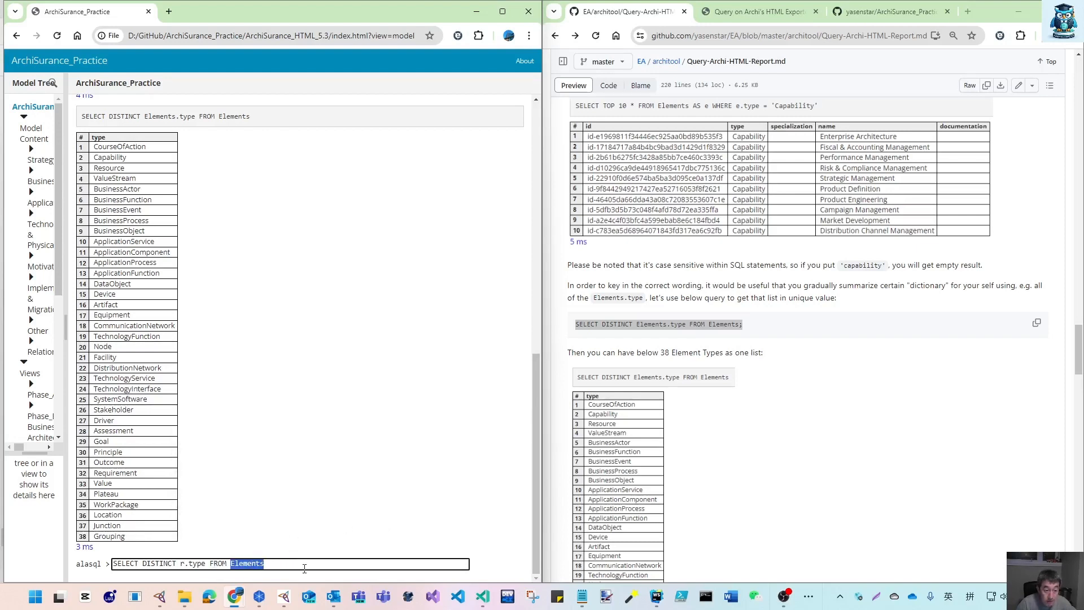
type("ROM Relation")
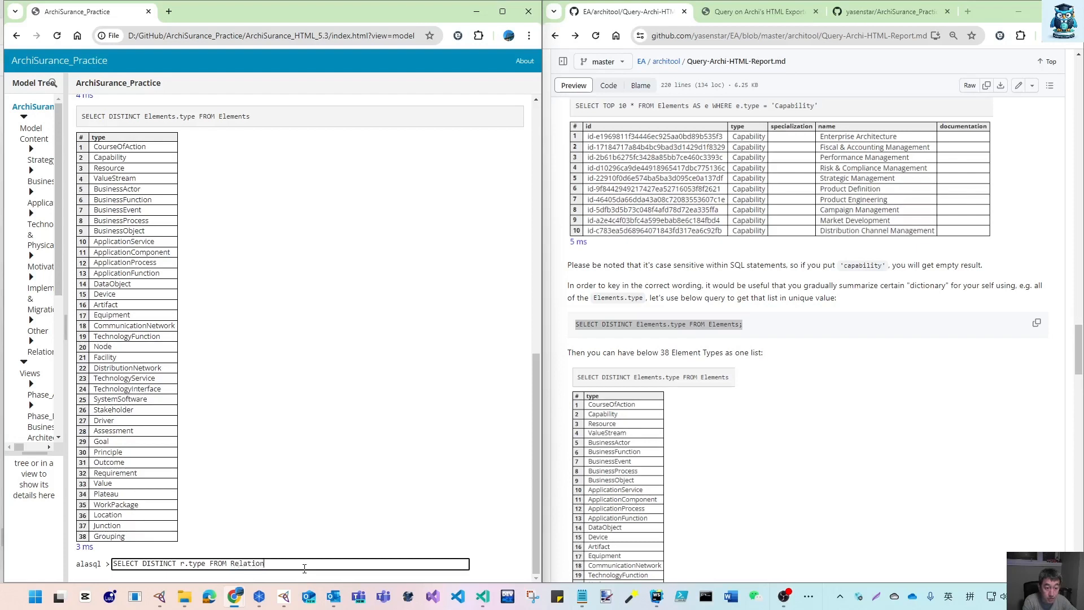
type("ships AS r")
key("Return")
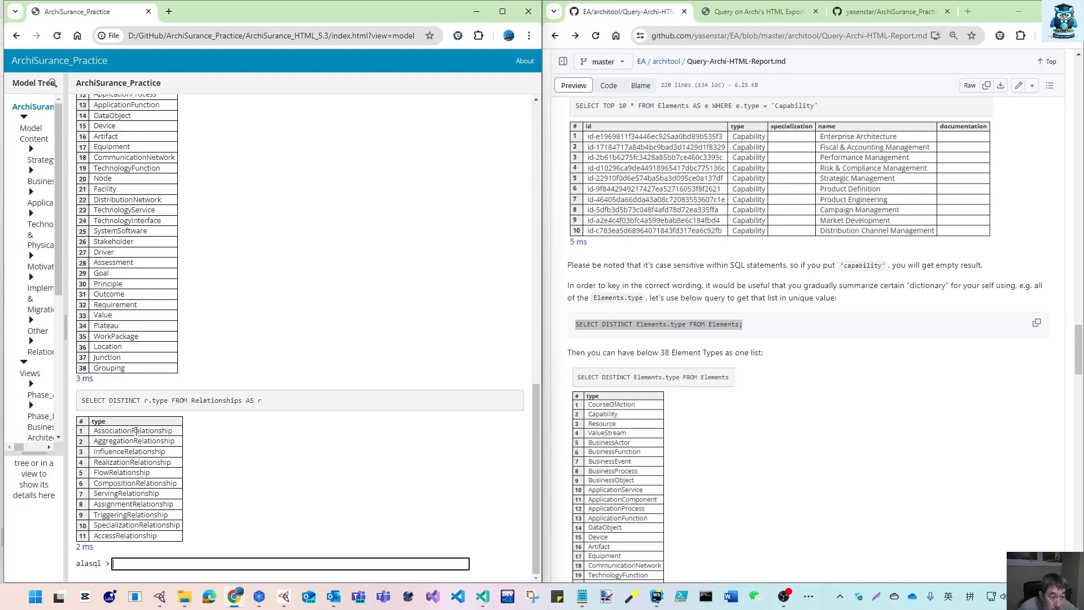
- Compare the relationship types with Archi's palette, then return to the guide and go to the section on listing specific properties with their value
left_click(259, 596)
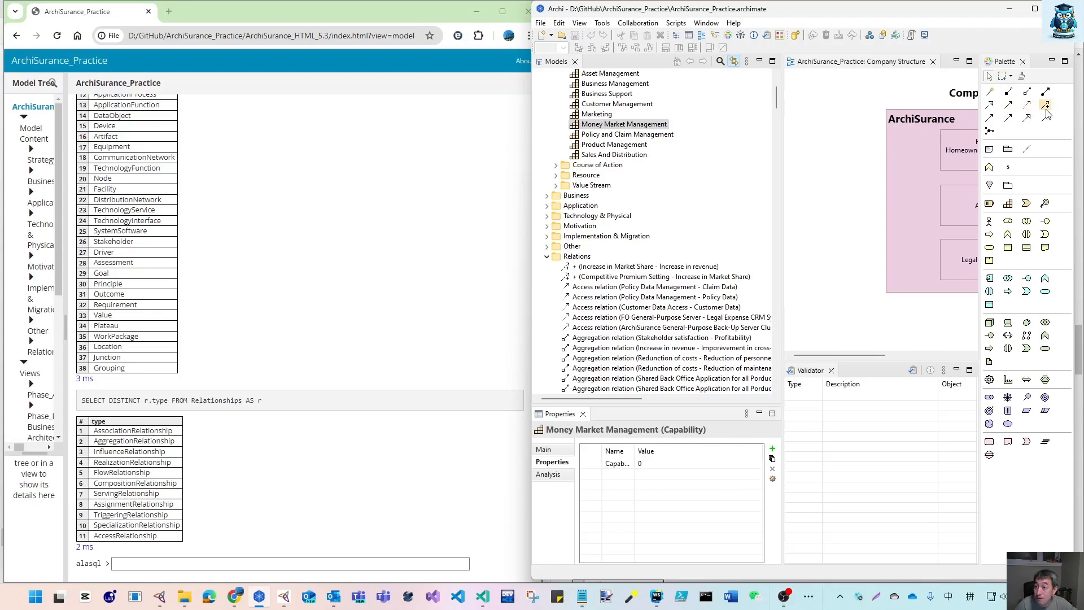
left_click(1011, 13)
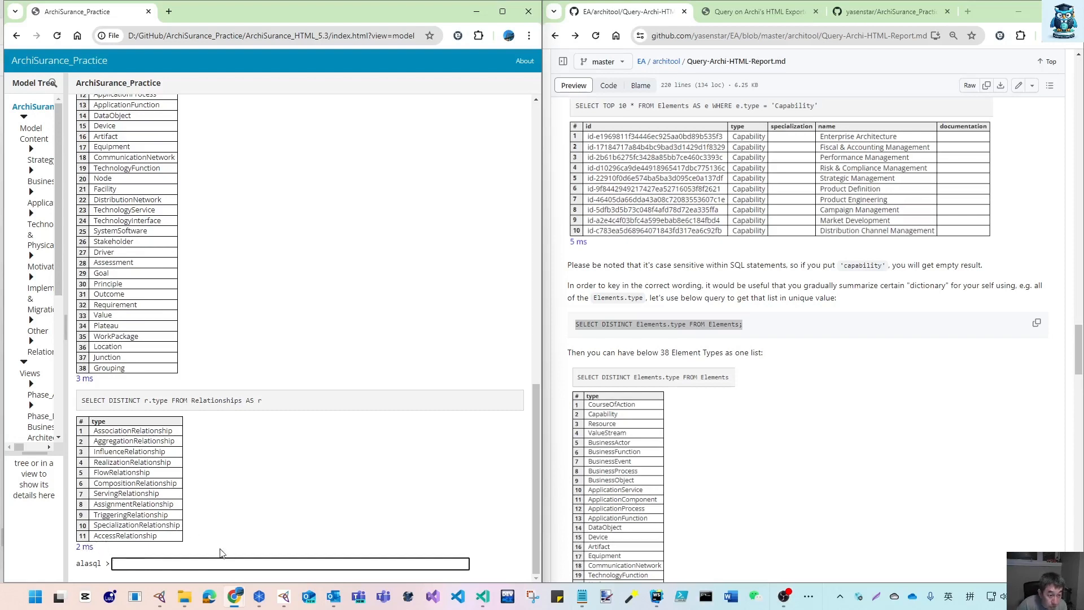
scroll(772, 435, "down", 5)
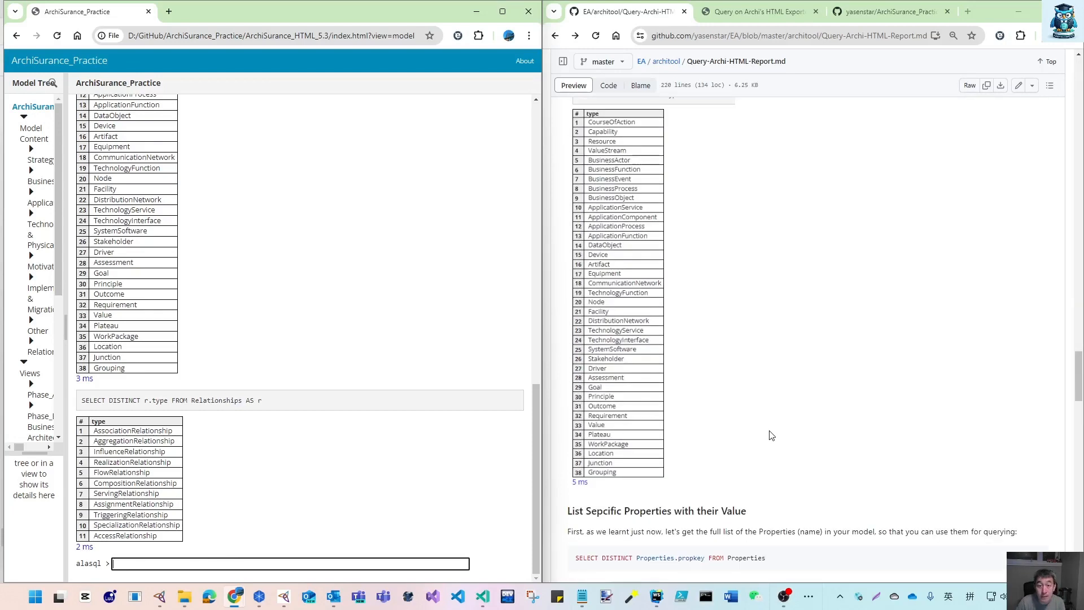
- Copy the guide's SELECT DISTINCT propkey, propvalue FROM Properties WHERE propkey = 'Phase' query and run it in the report's alasql console
scroll(771, 435, "down", 3)
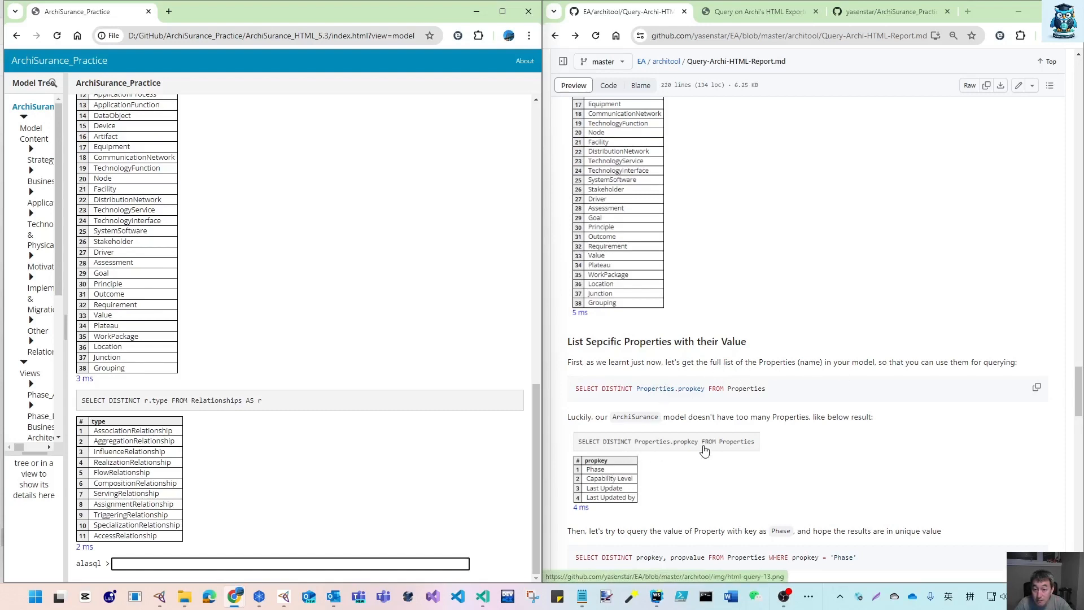
scroll(729, 445, "down", 3)
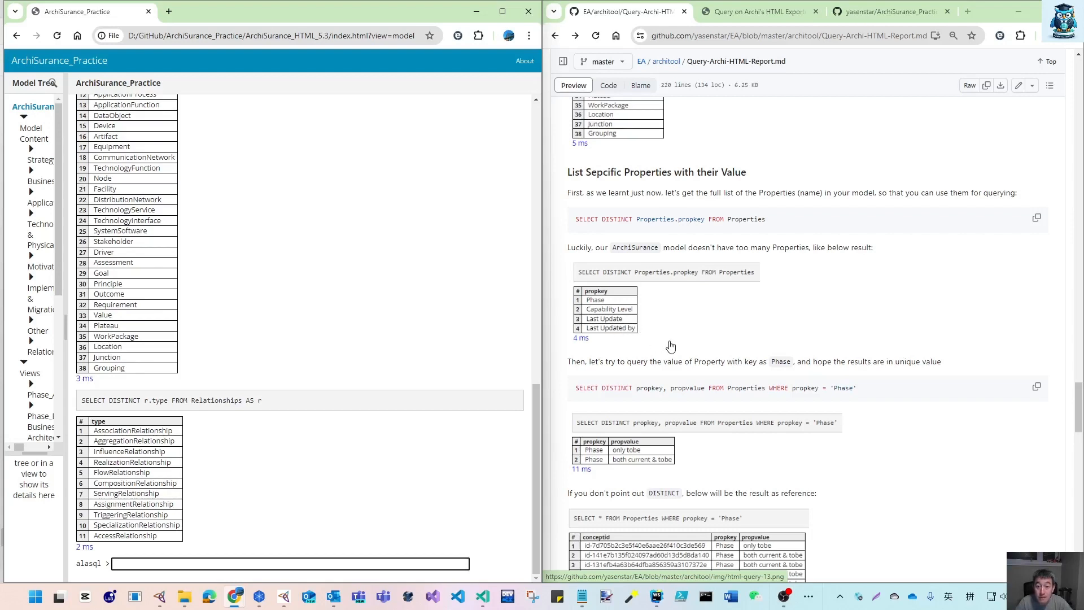
scroll(666, 342, "down", 2)
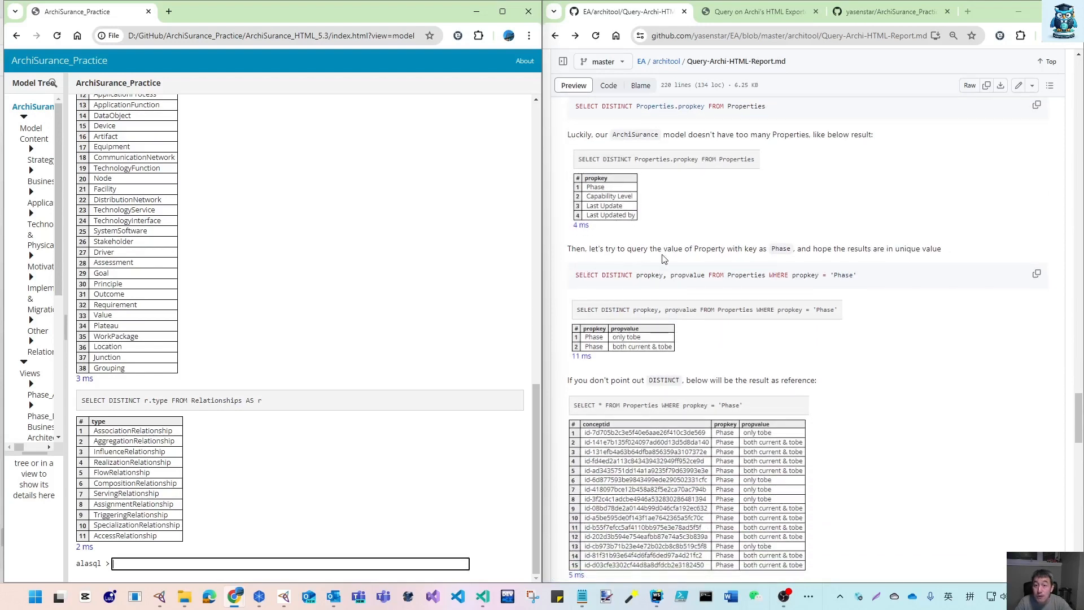
left_click_drag(575, 276, 861, 291)
key("ctrl+c")
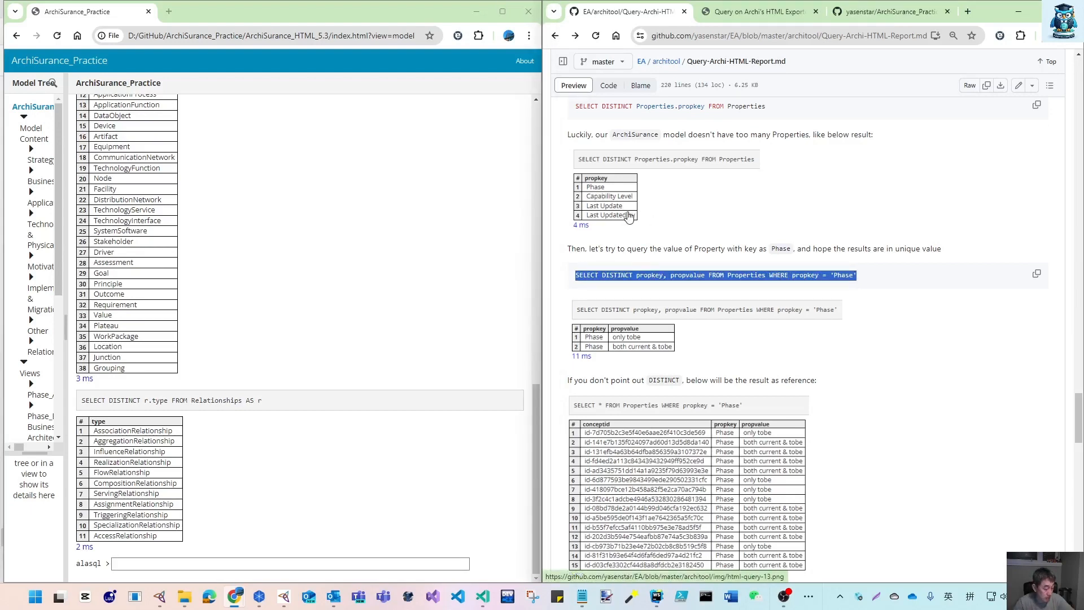
left_click(178, 564)
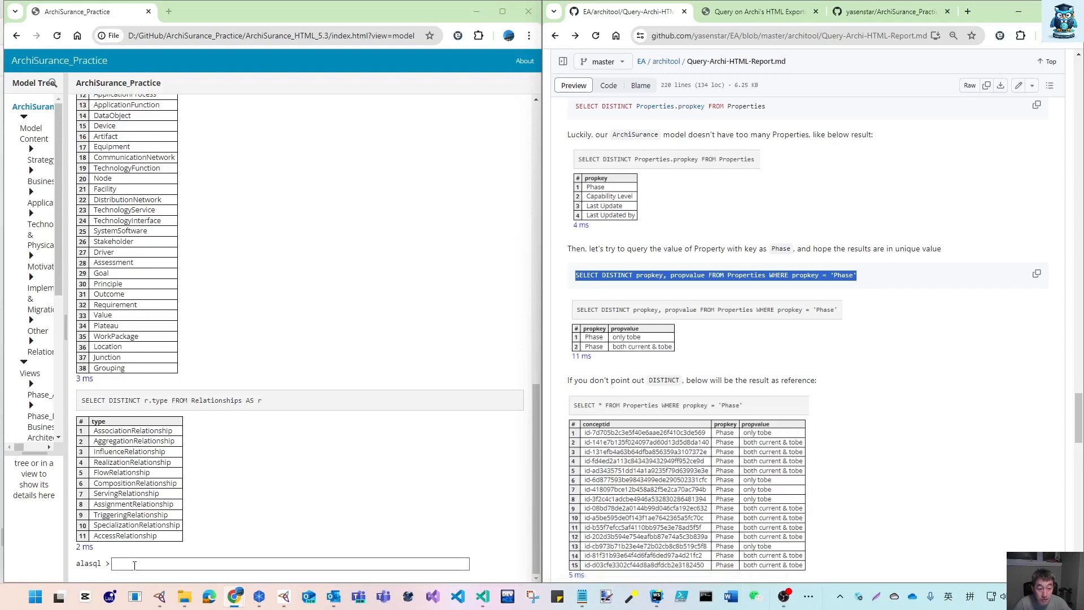
key("ctrl+v")
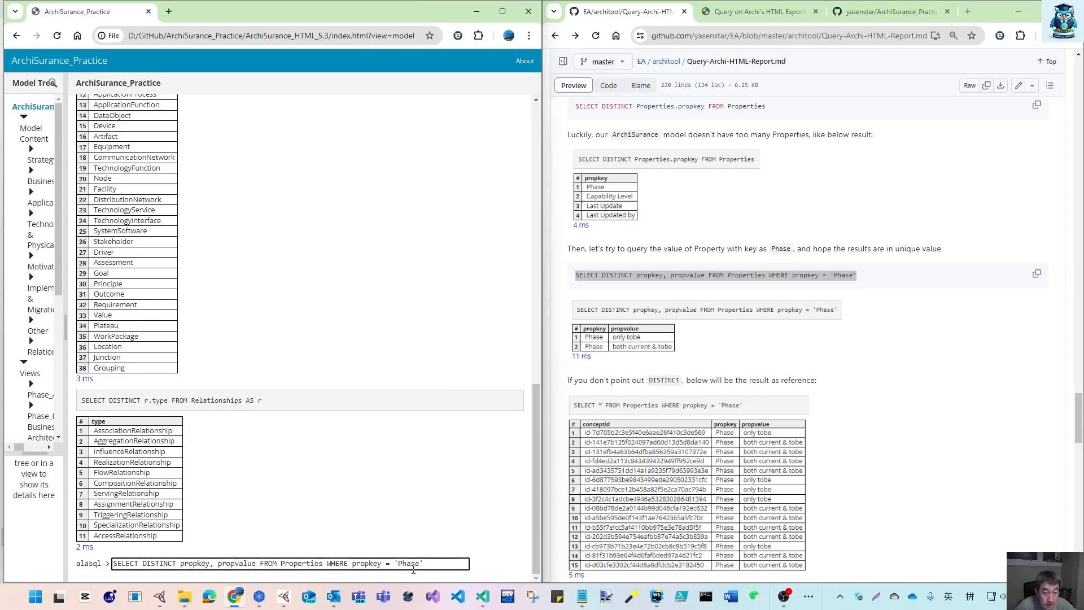
key("Return")
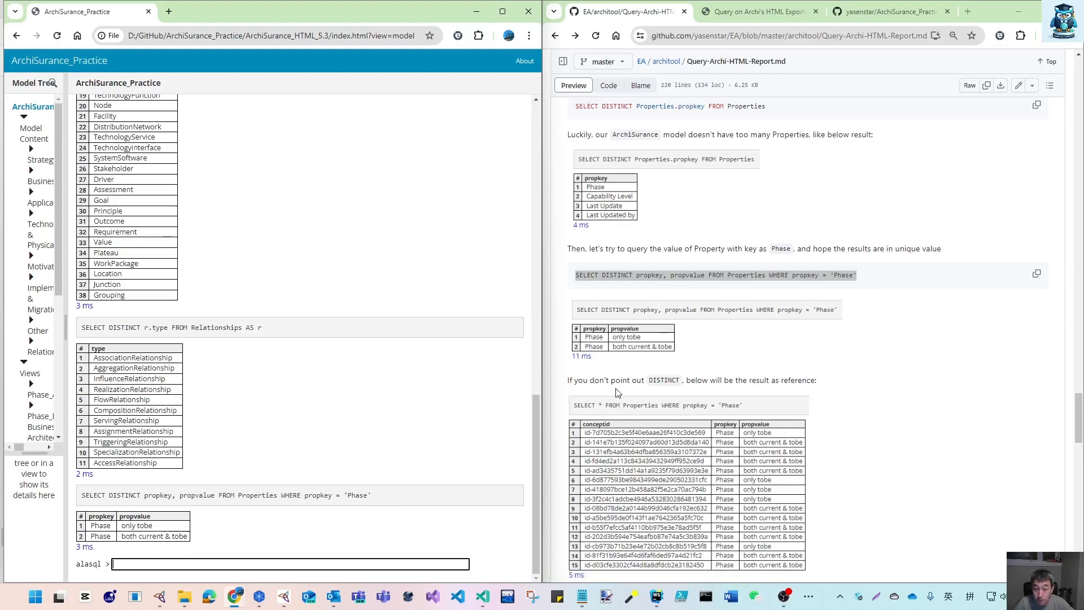
- Read the guide from the non-DISTINCT Phase example to the JOIN introduction under Query from Combined Tables, rechecking the property key list
scroll(617, 393, "down", 3)
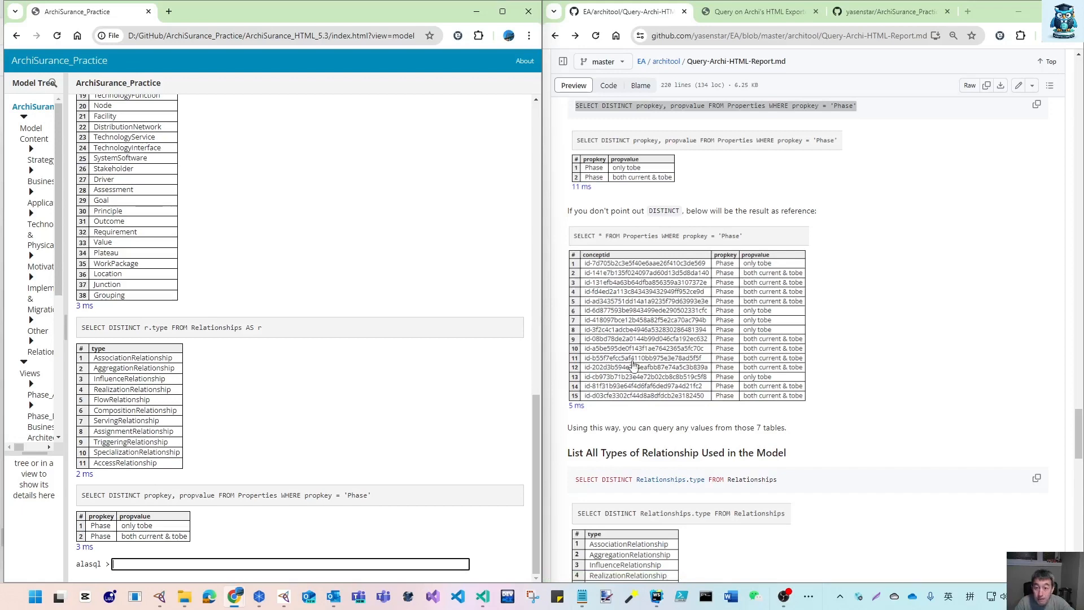
scroll(752, 260, "down", 3)
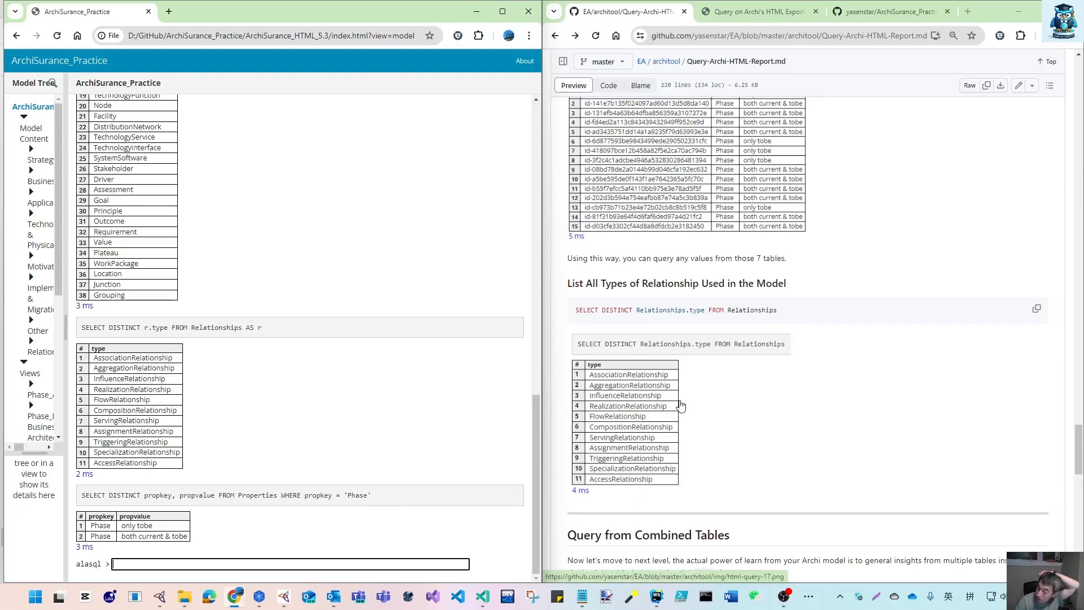
scroll(681, 405, "down", 1)
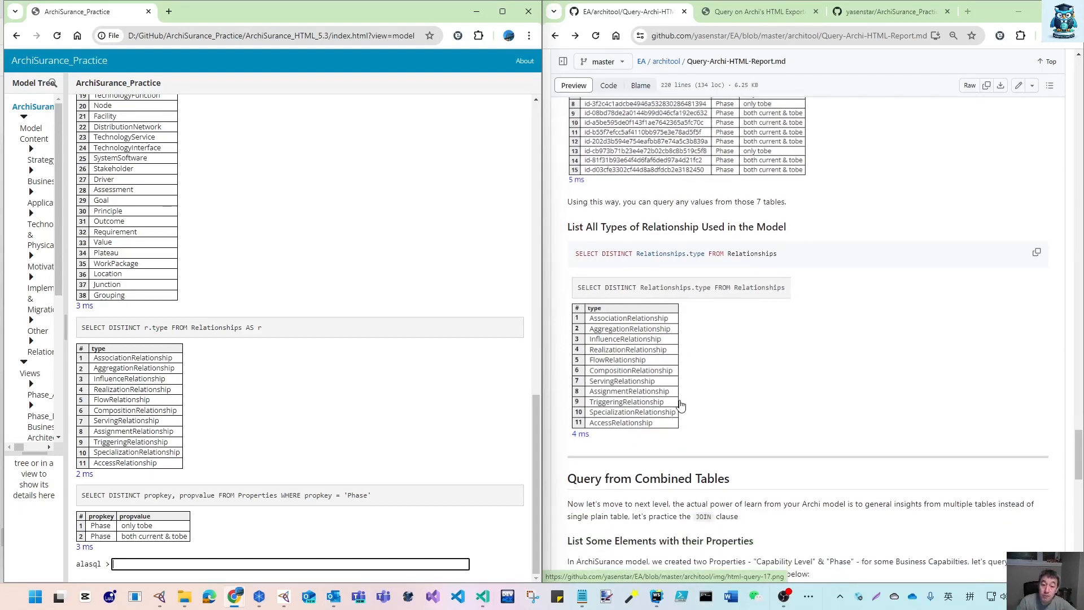
scroll(682, 405, "down", 2)
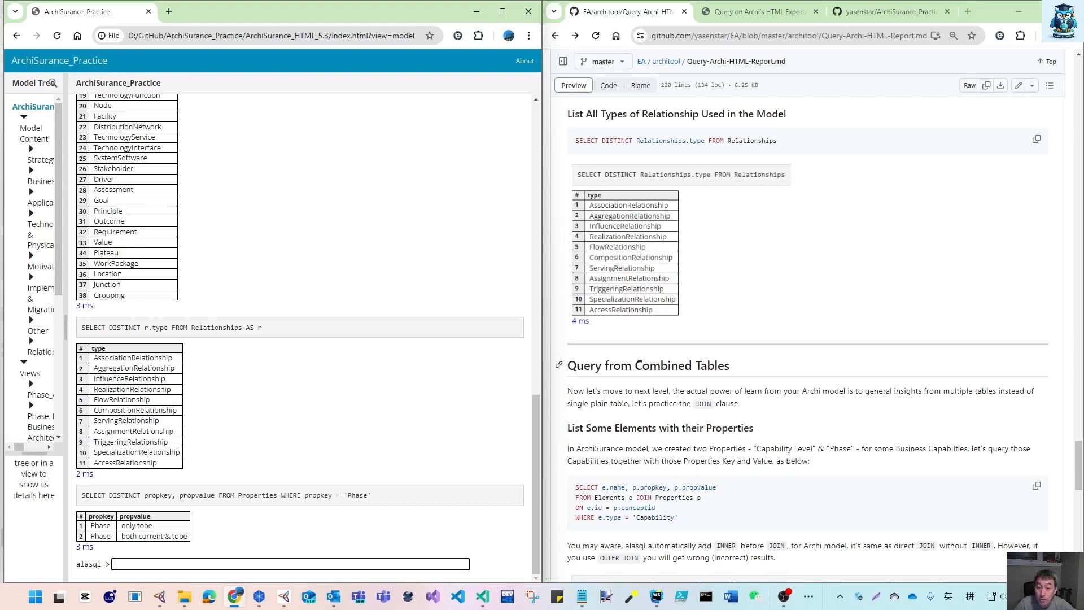
left_click_drag(636, 366, 731, 366)
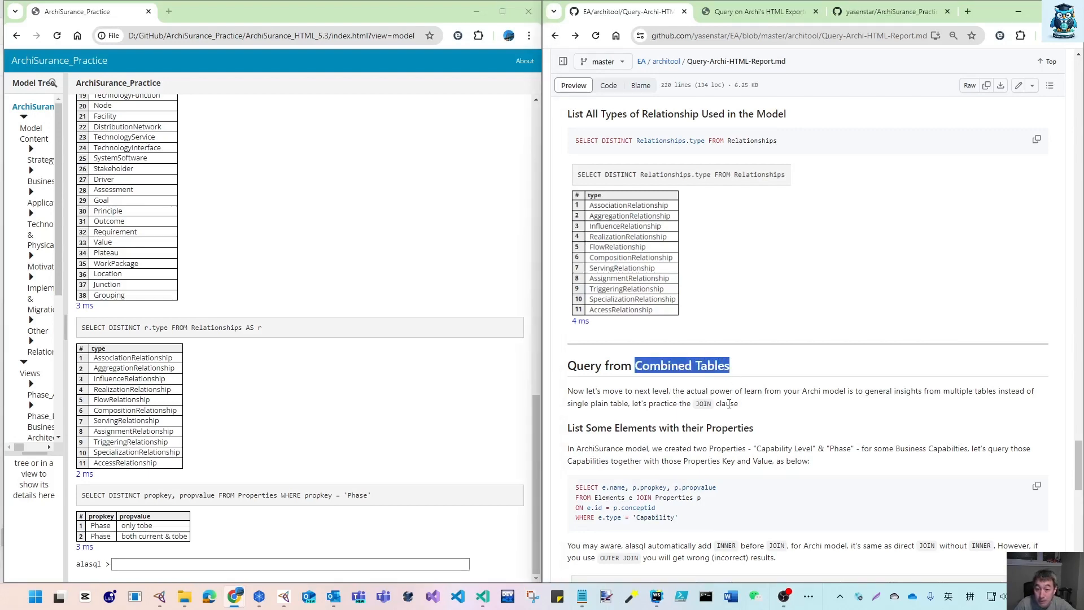
scroll(735, 401, "down", 3)
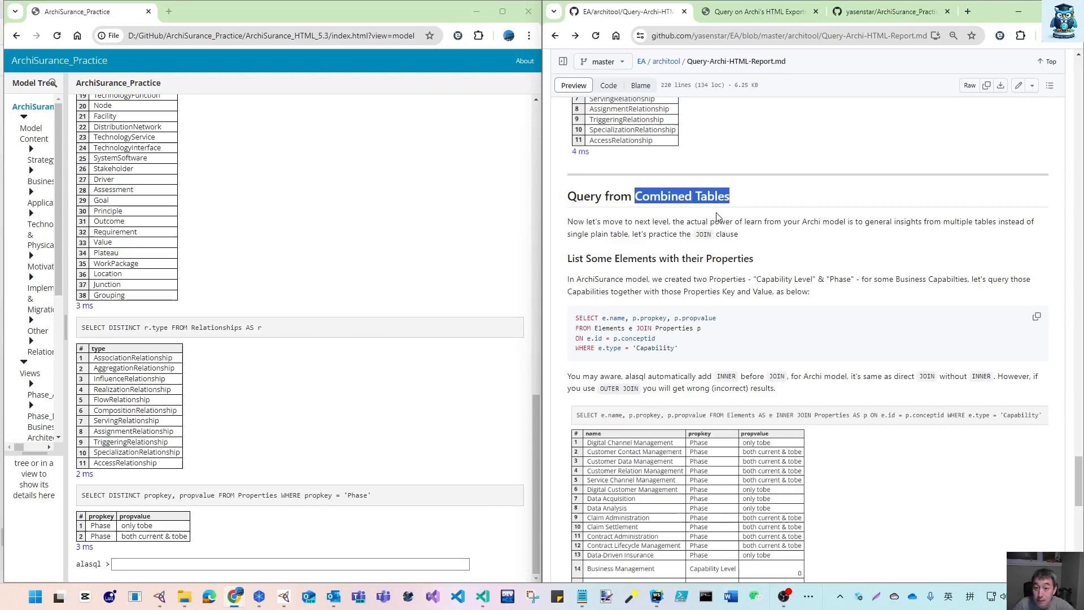
left_click_drag(698, 235, 712, 234)
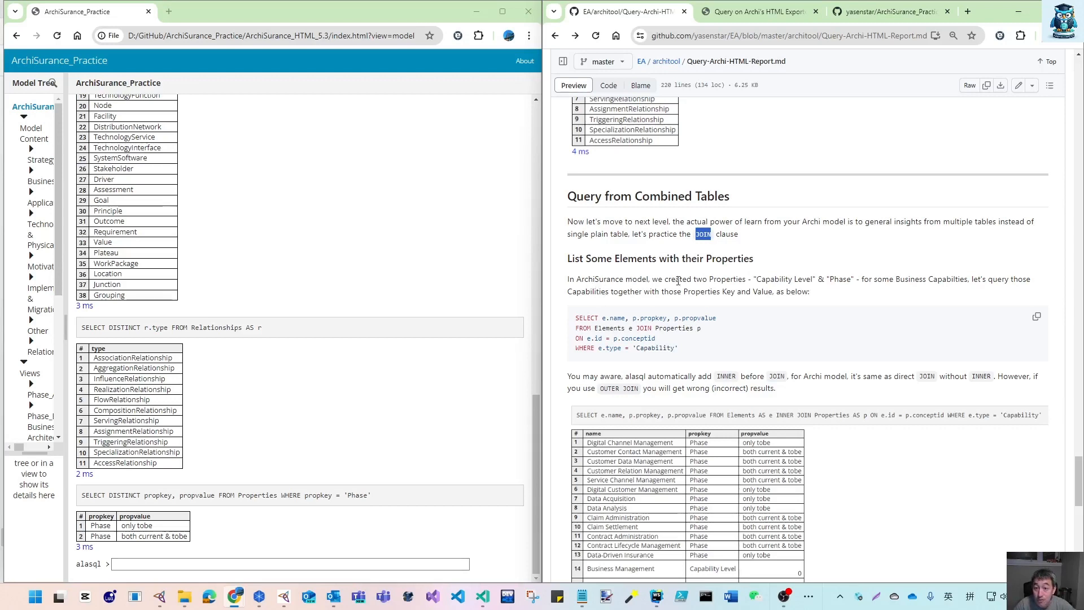
scroll(782, 283, "up", 4)
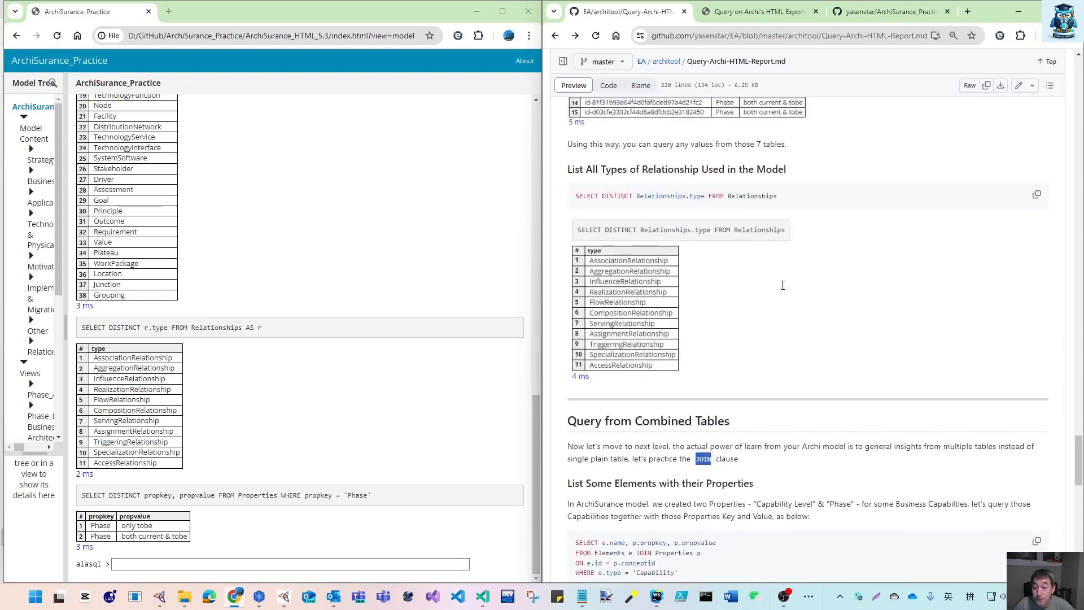
scroll(633, 237, "up", 6)
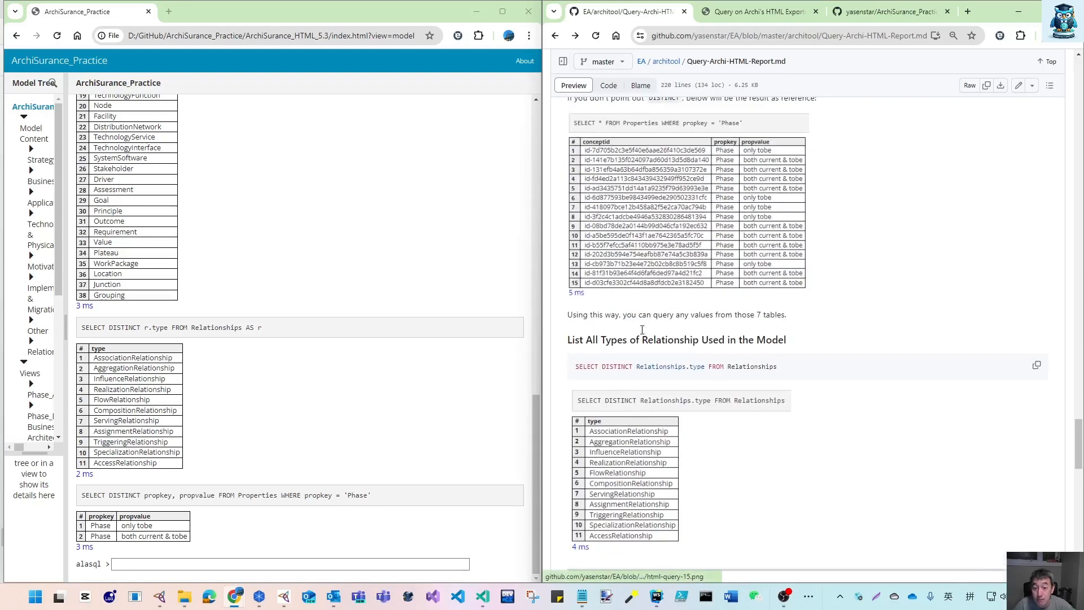
scroll(625, 191, "up", 3)
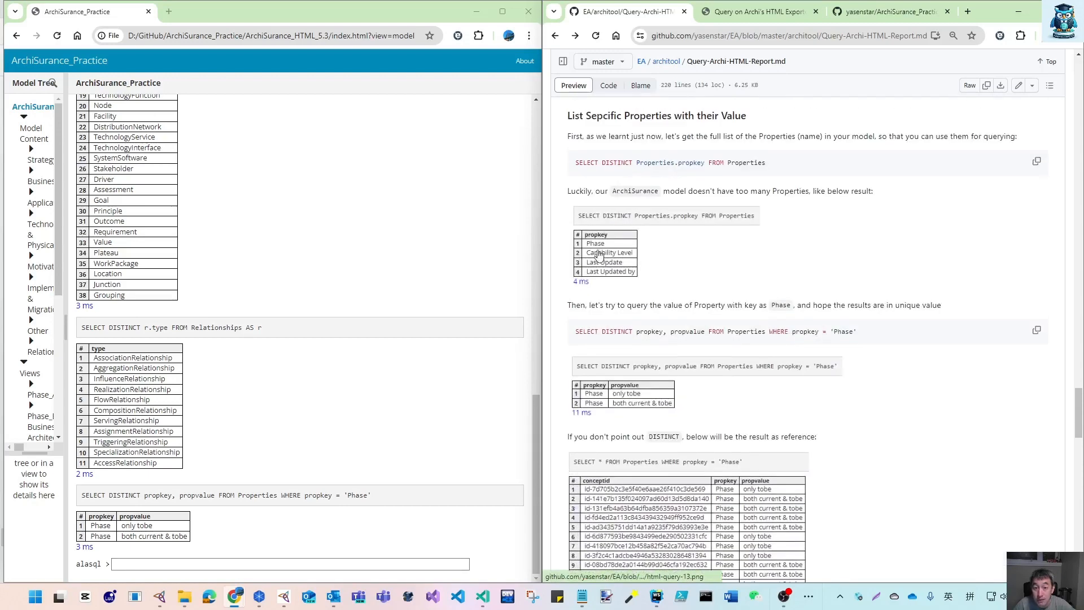
scroll(723, 407, "down", 10)
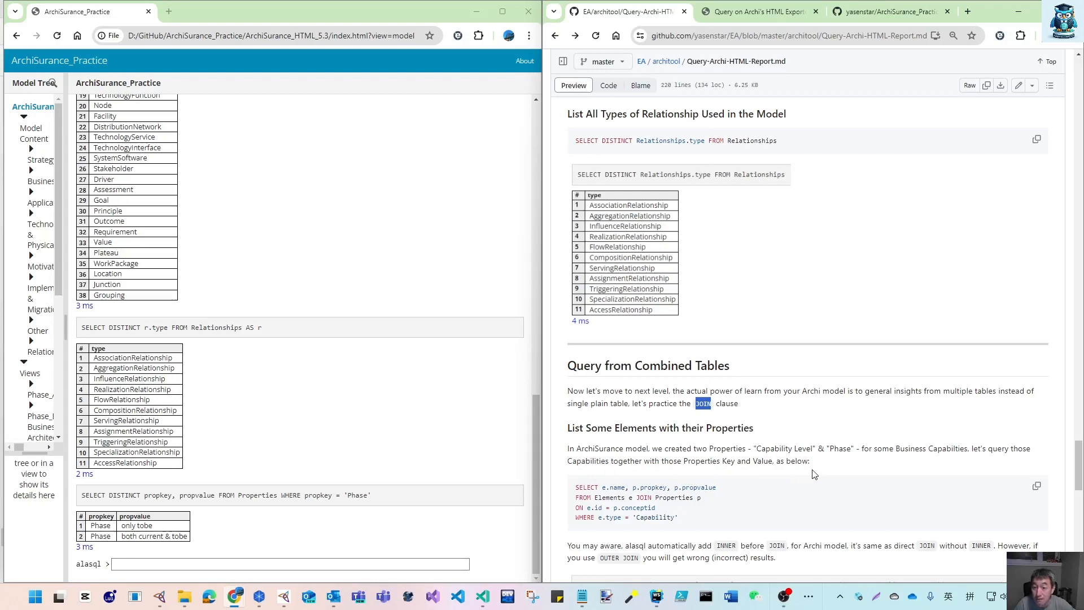
- Begin a new query in the alasql console with SELECT e.name, p.propkey, p.propvalue
left_click(199, 564)
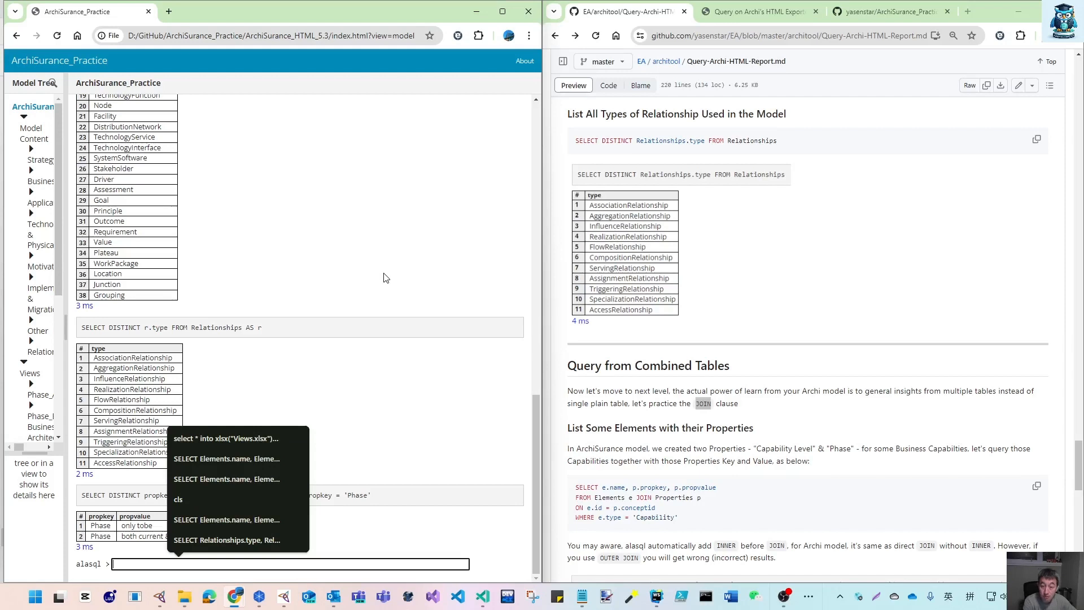
type("SELECT")
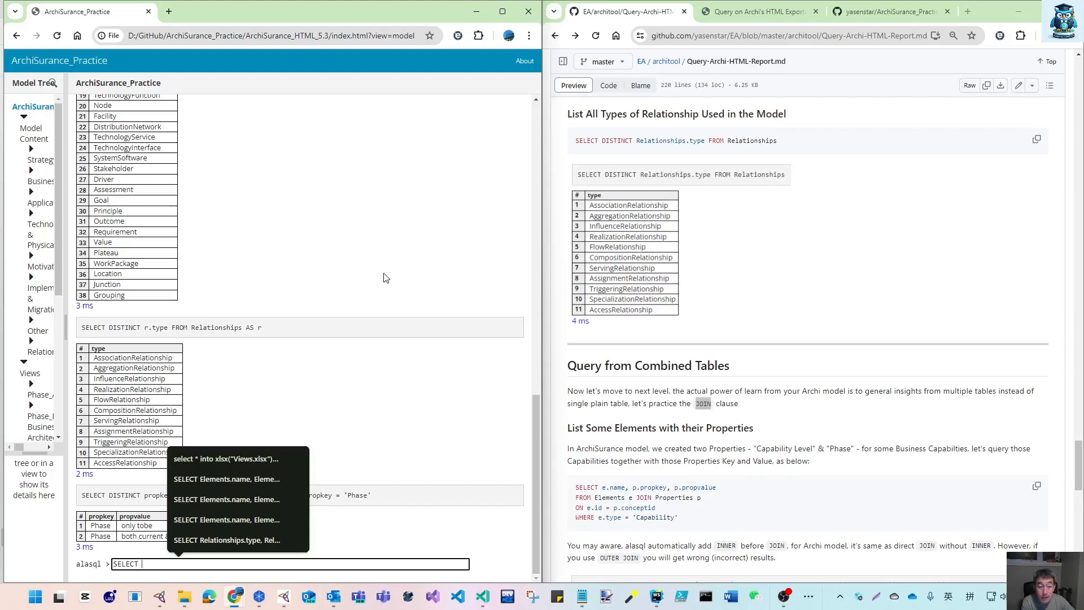
type(" e.name")
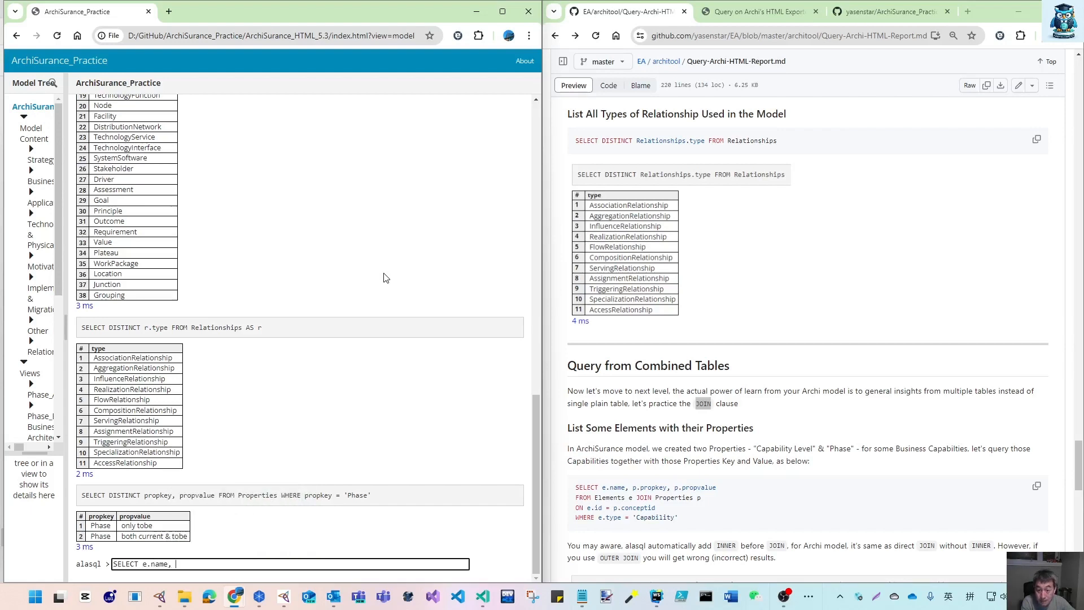
type(", ")
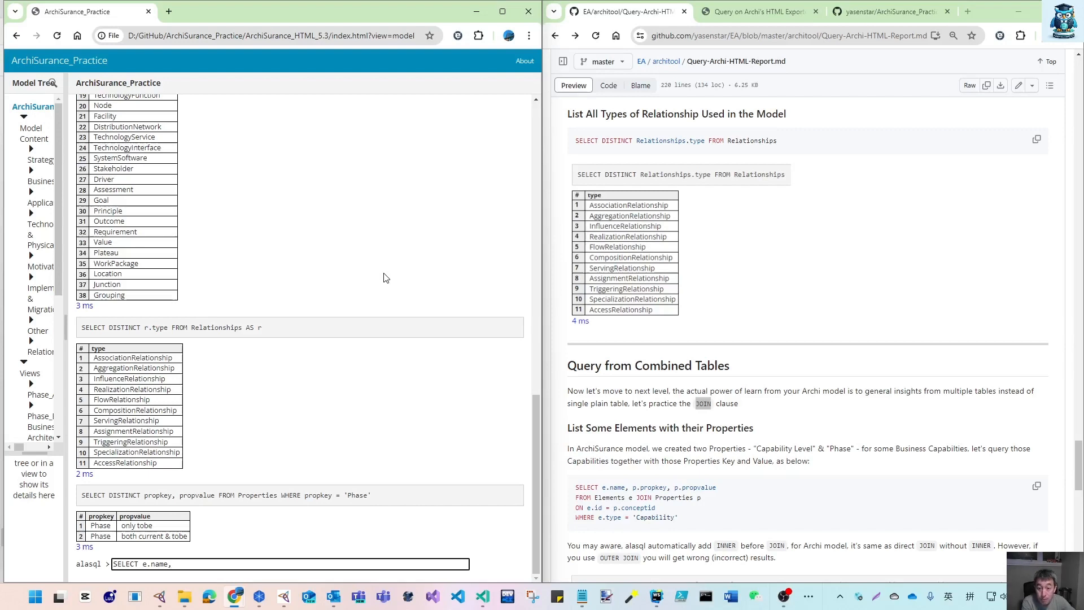
type("p.propkey, ")
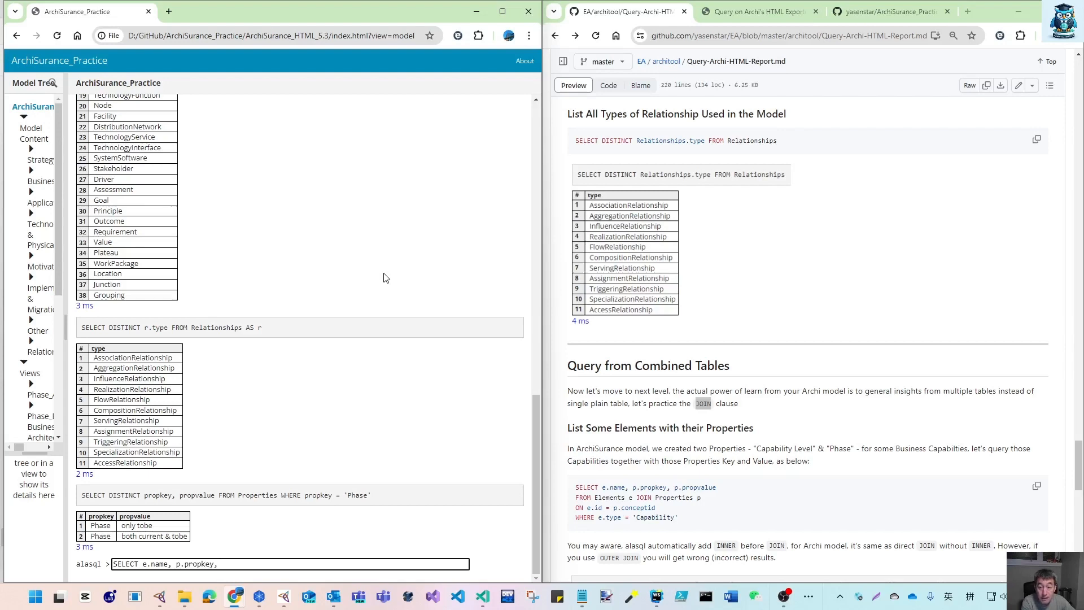
type("p.por")
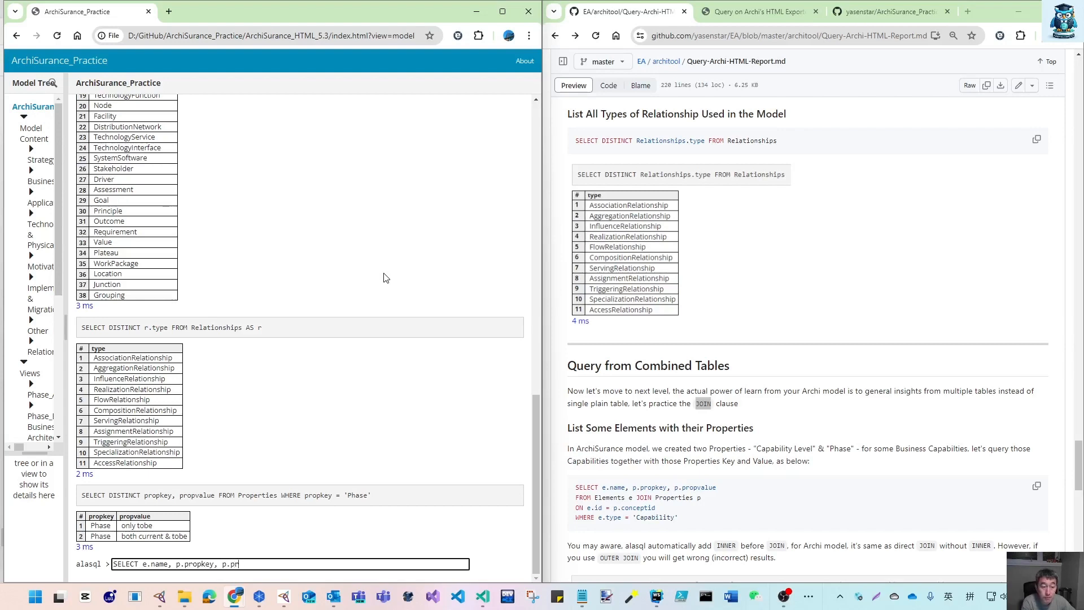
key("BackSpace")
type("ropvalue")
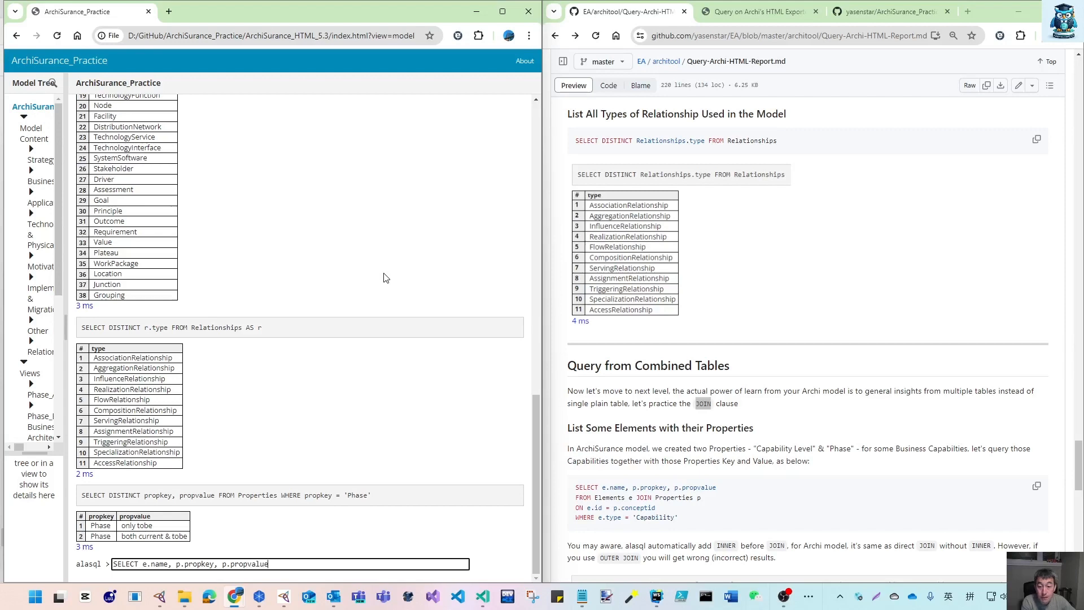
- Extend the query with FROM Elements AS e JOIN Properties AS p ON
type(" FROM E")
type("lements")
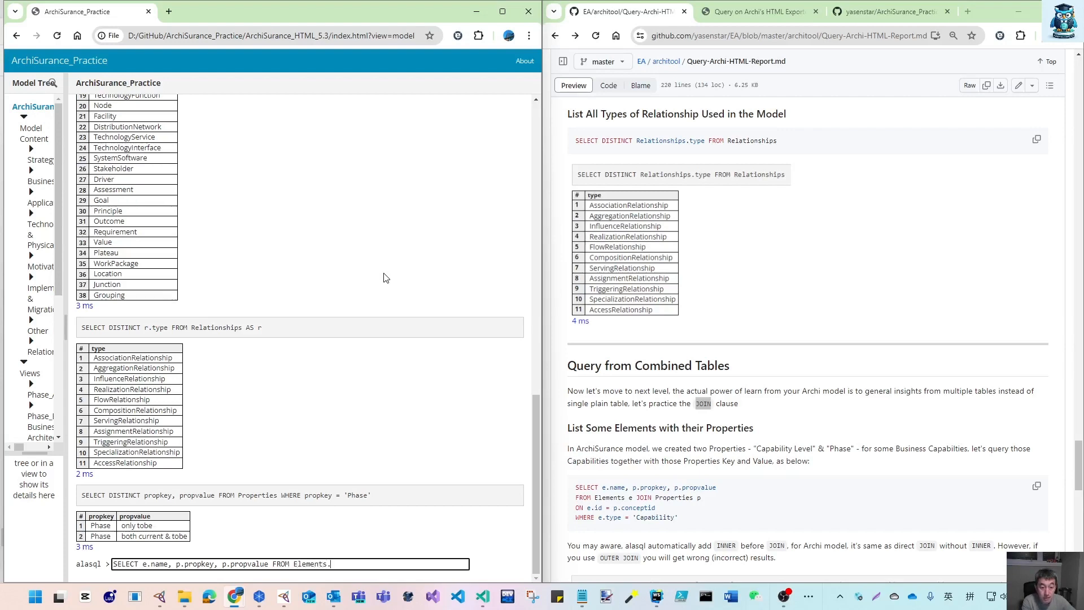
type(" AS e JOIN Por")
key("BackSpace")
type("roperties")
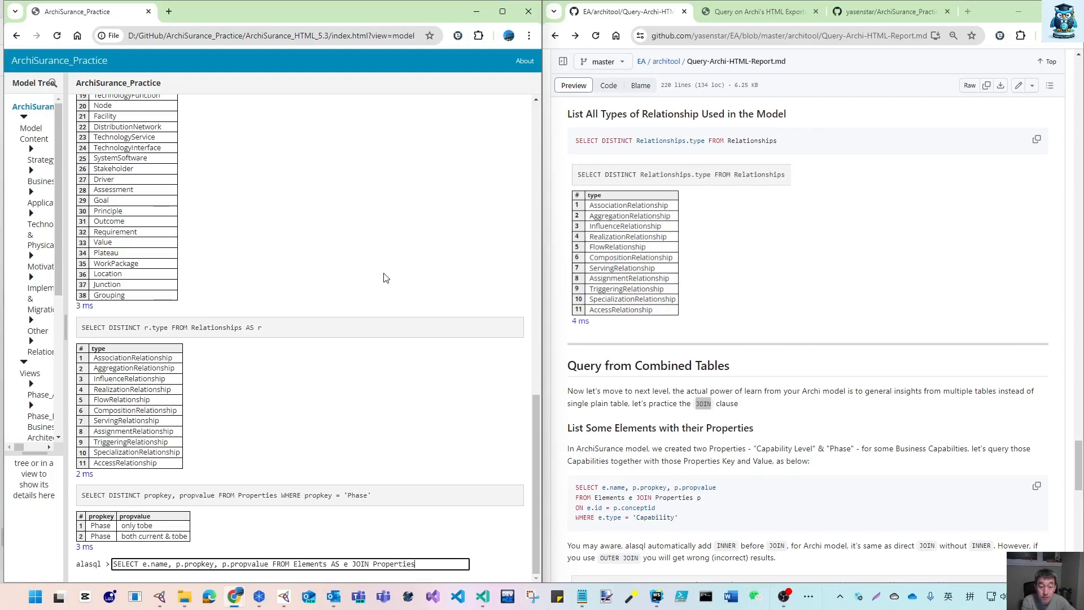
type(" AS p ON")
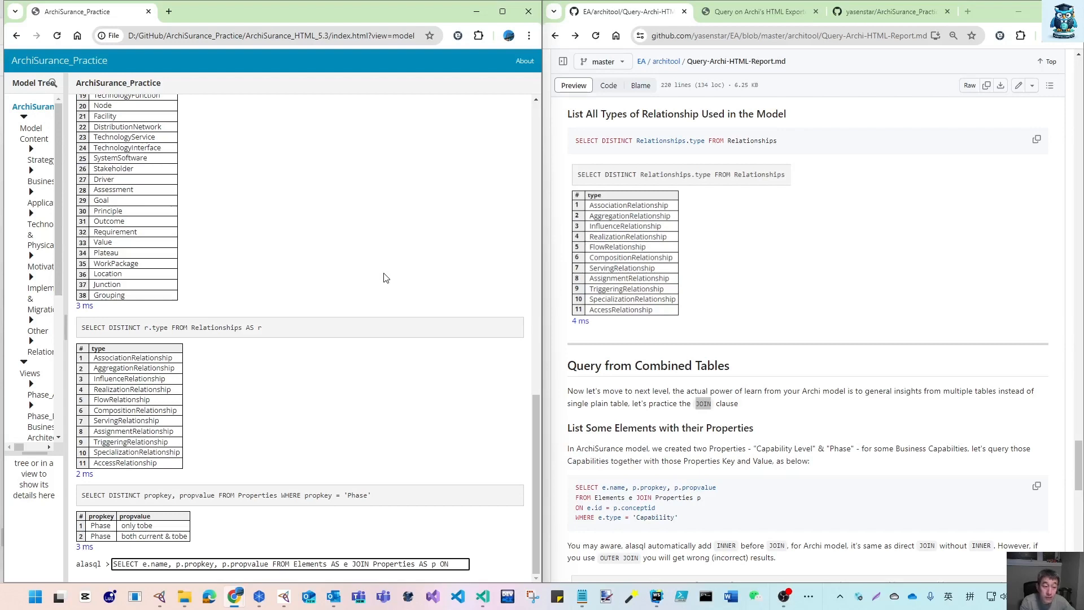
- Complete the query with e.id = p.conceptid WHERE e.type = 'Capability' and run it in the alasql console
type("e.id = p")
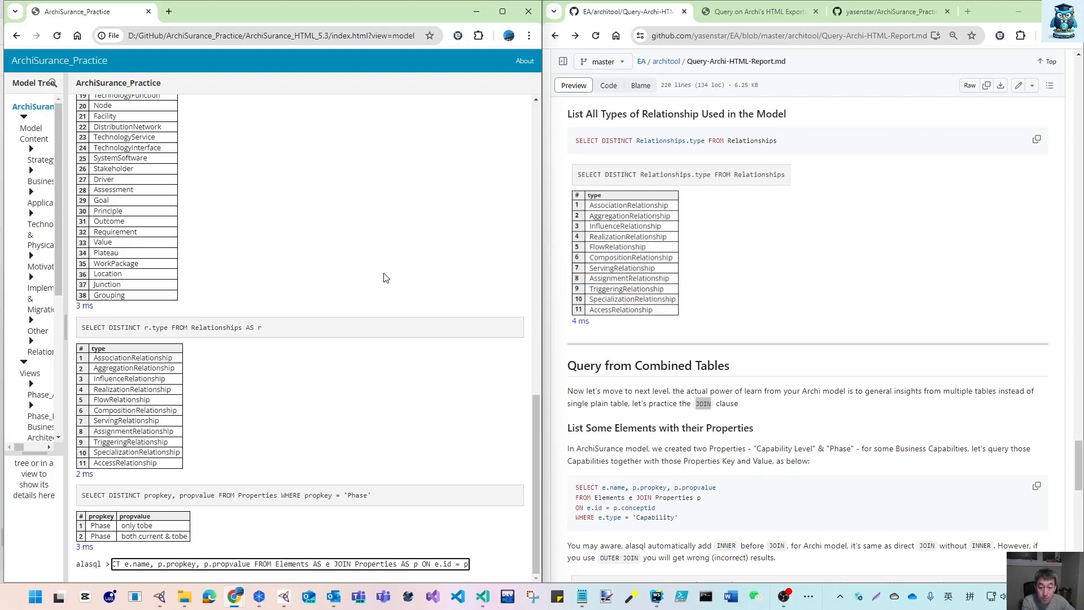
type(".concept")
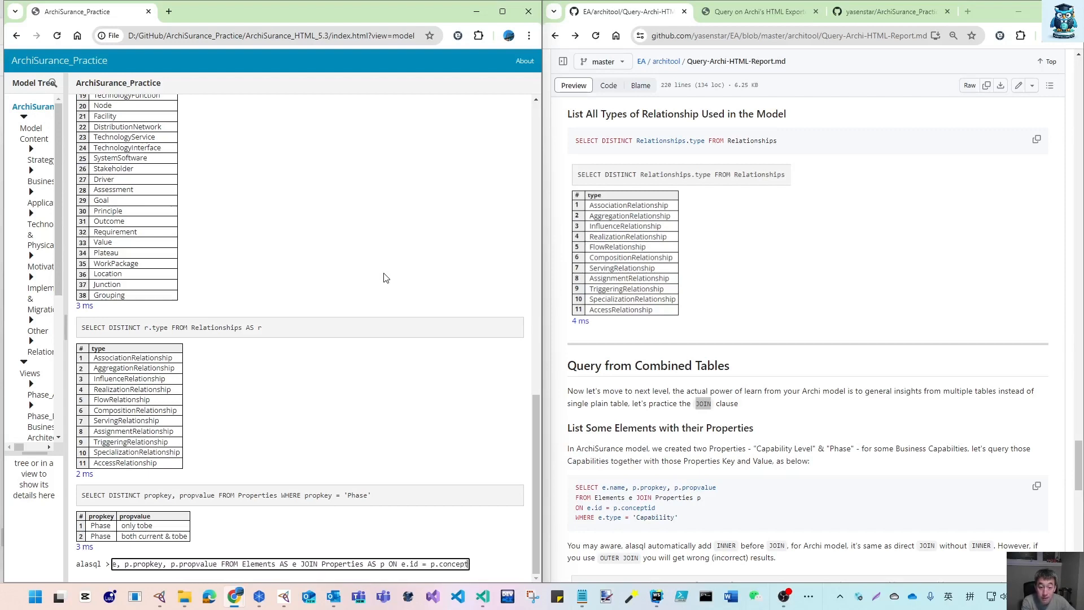
type("id WHERE")
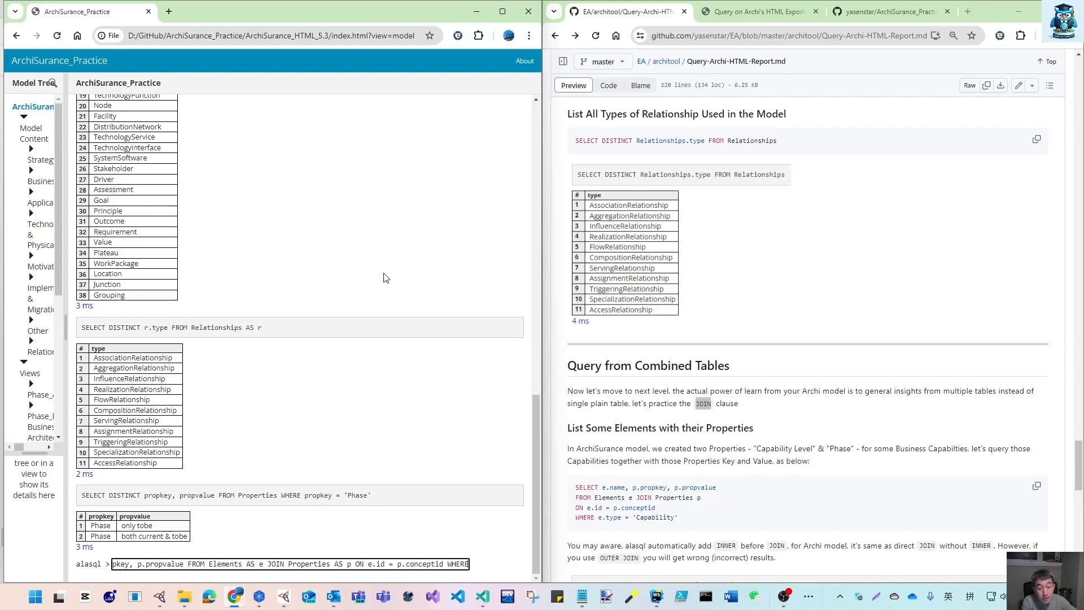
type(" e.")
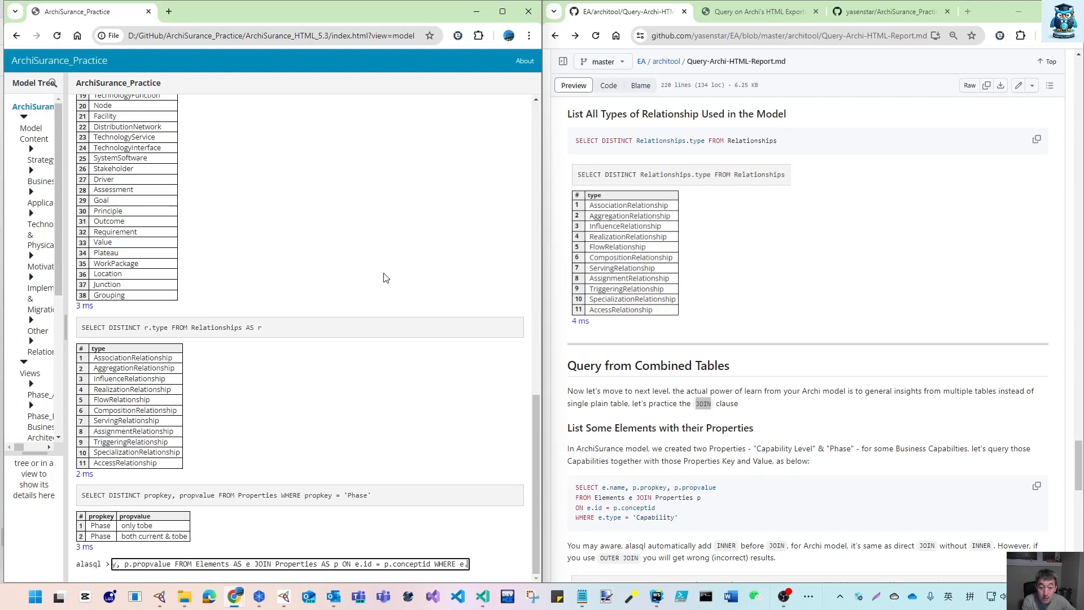
type("type ")
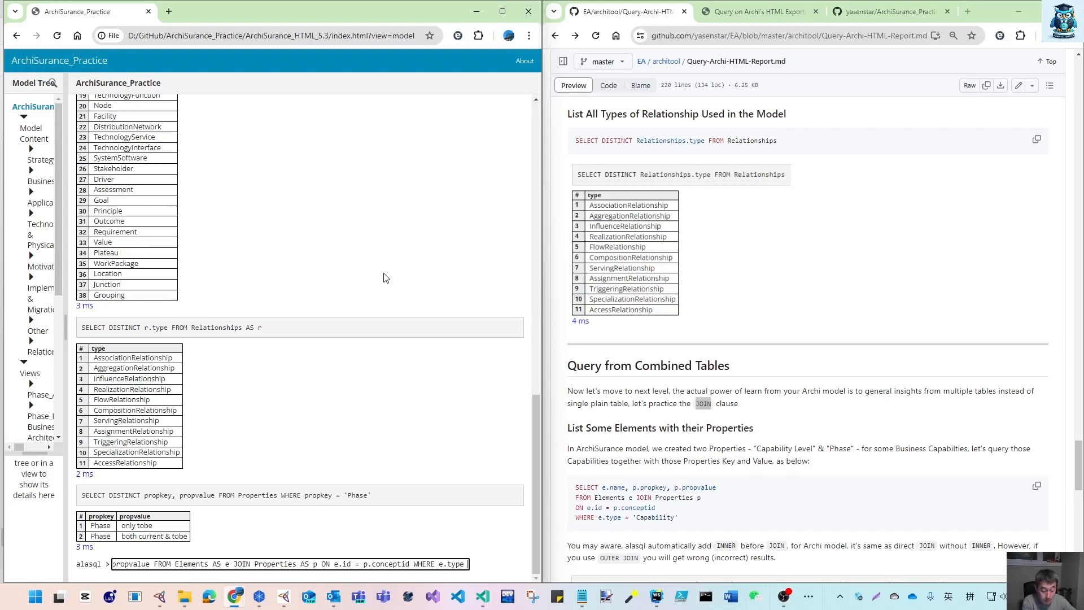
type("= \"")
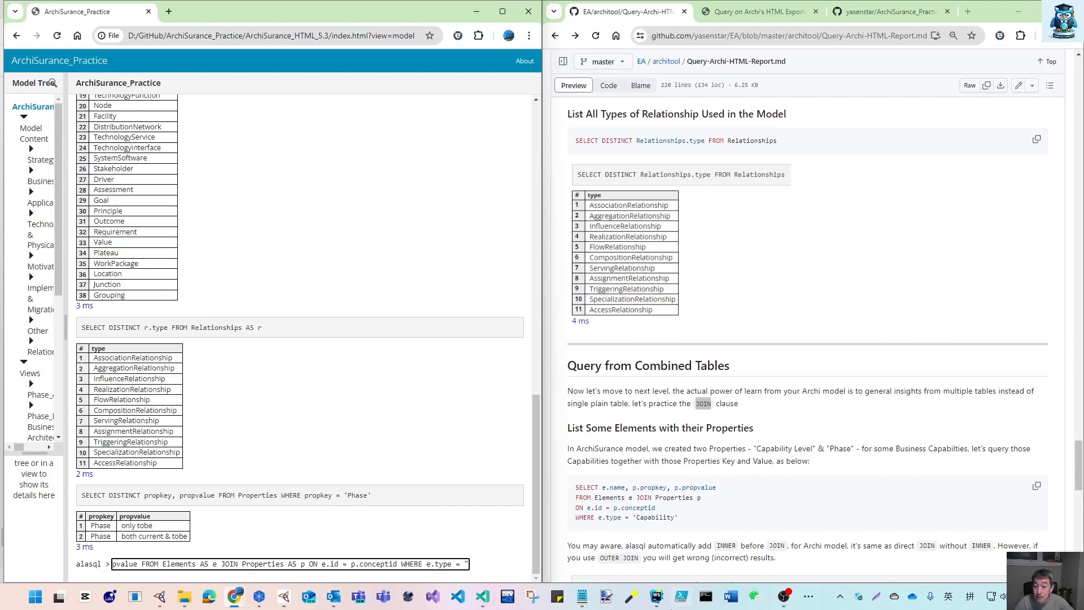
mouse_move(584, 604)
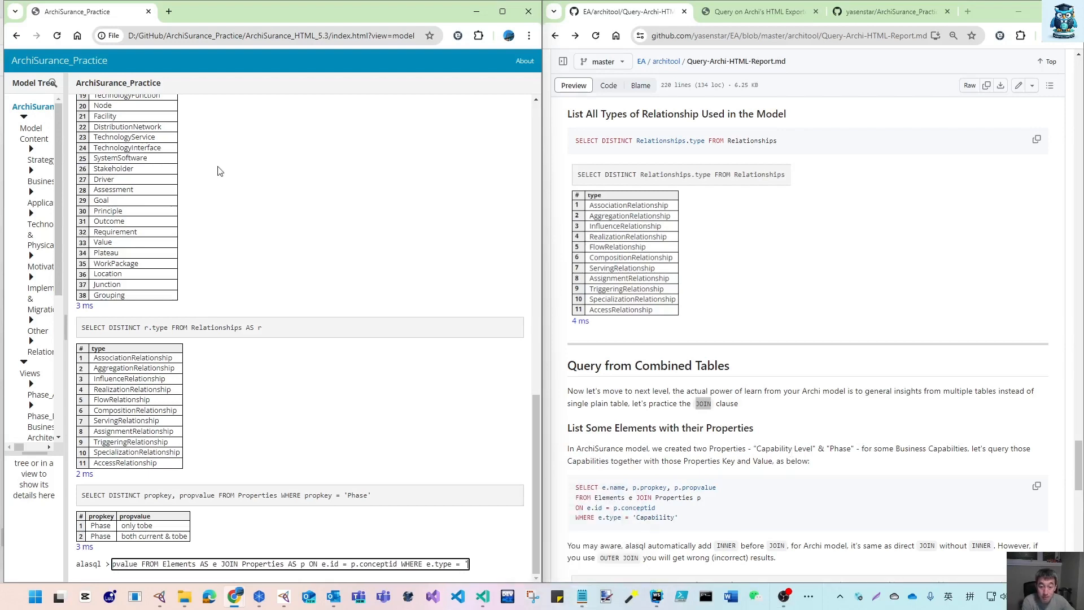
type("Capabili")
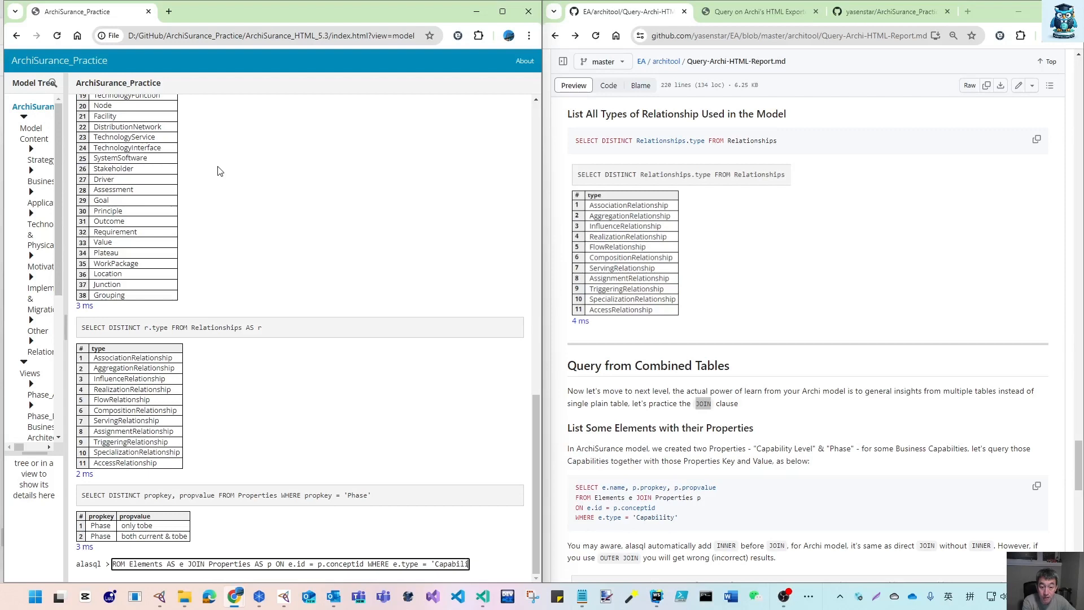
type("ty'")
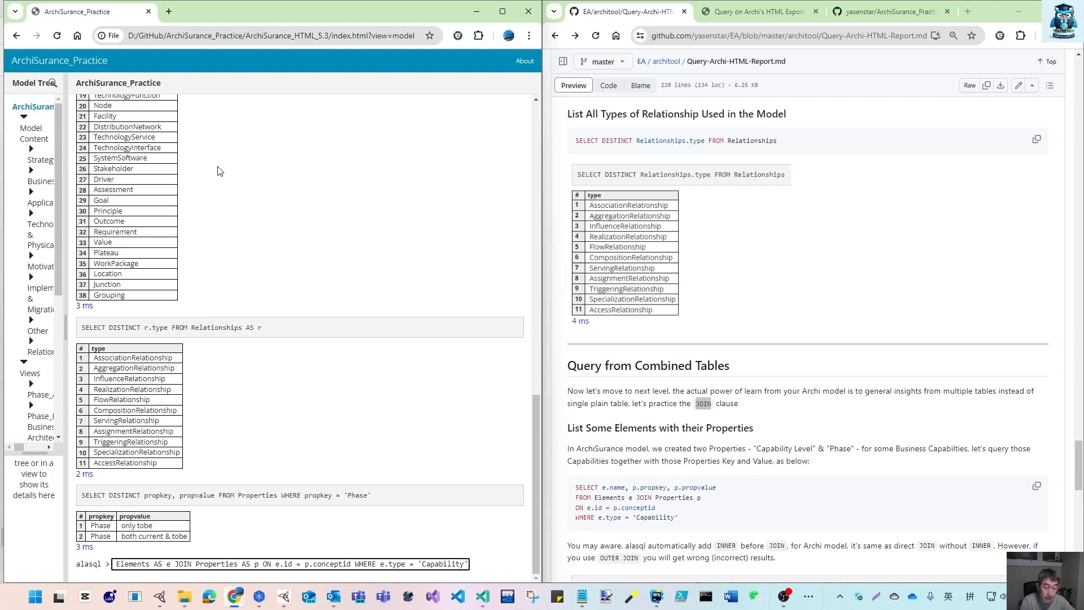
key("Return")
- Examine the joined Capability results, checking the Digital Channel Management row's Phase key and the two Customer Management rows
scroll(214, 377, "down", 4)
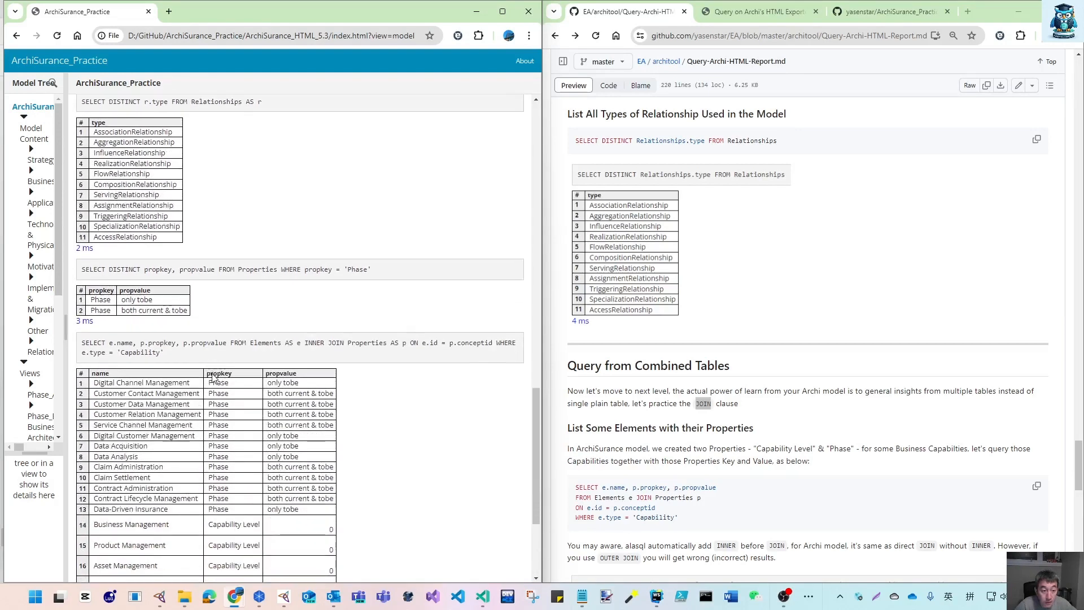
scroll(212, 378, "down", 3)
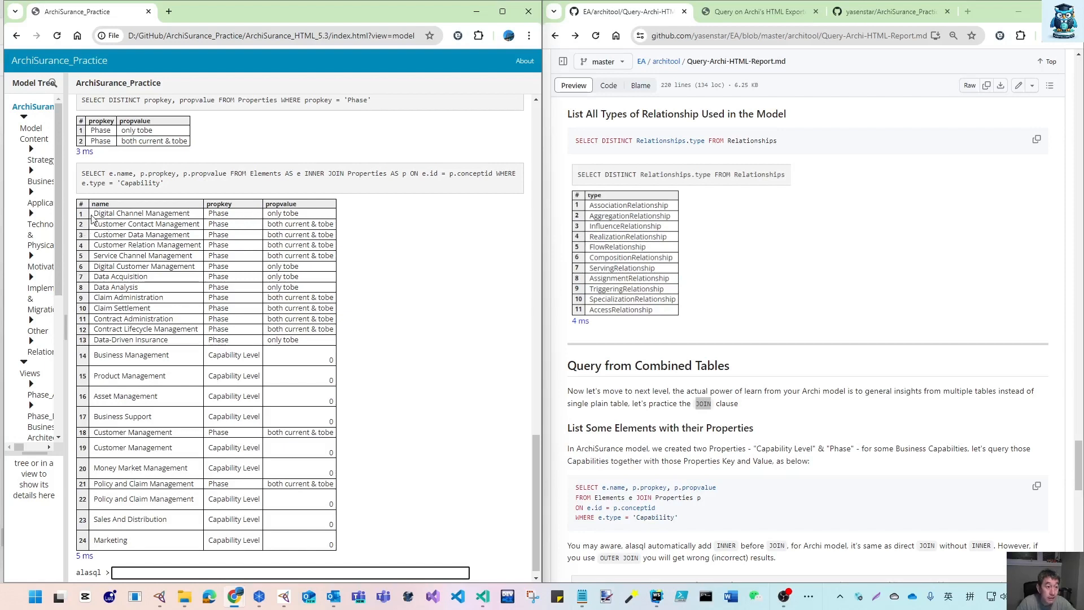
left_click_drag(93, 214, 197, 216)
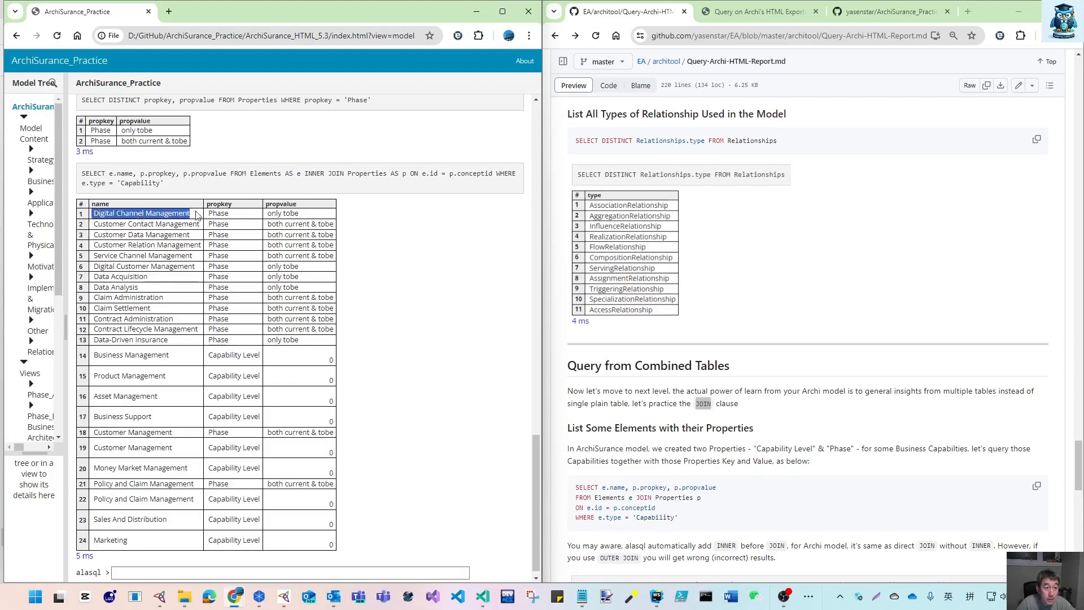
scroll(295, 255, "up", 2)
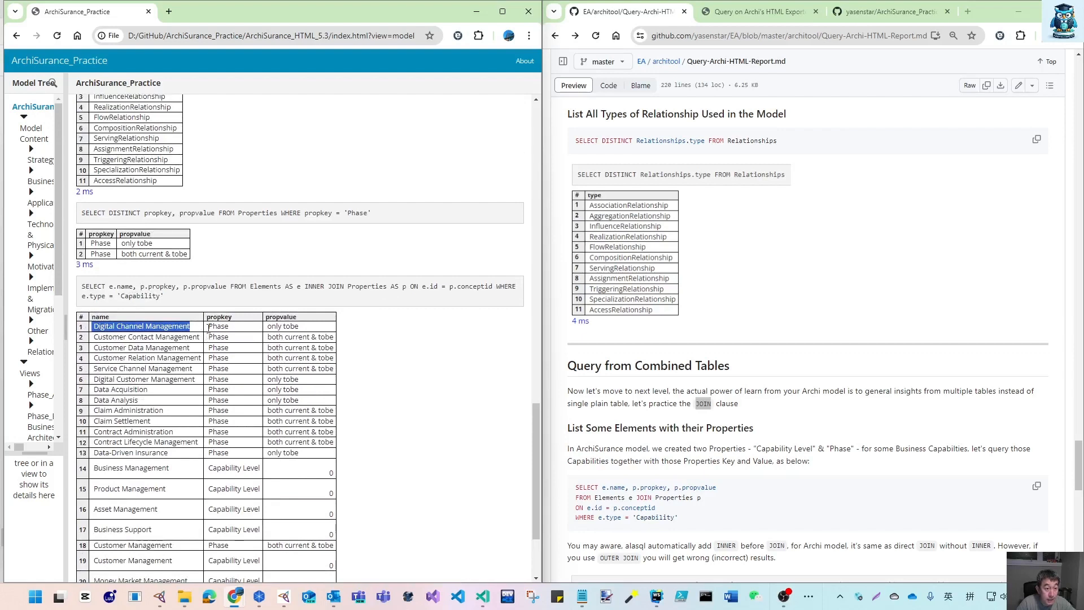
left_click_drag(208, 327, 231, 330)
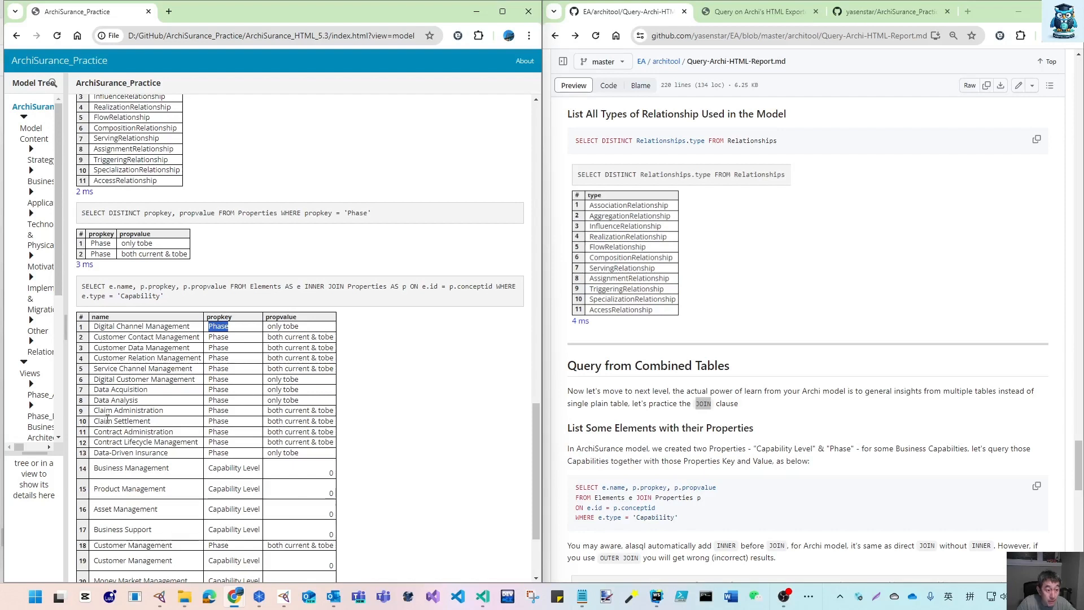
scroll(127, 423, "down", 2)
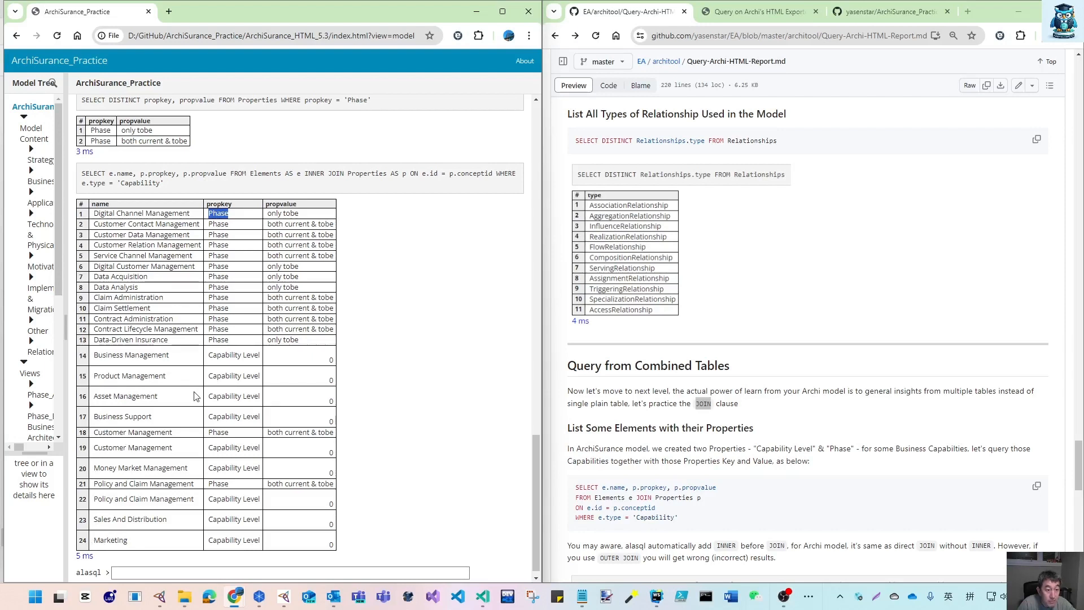
left_click_drag(93, 432, 333, 455)
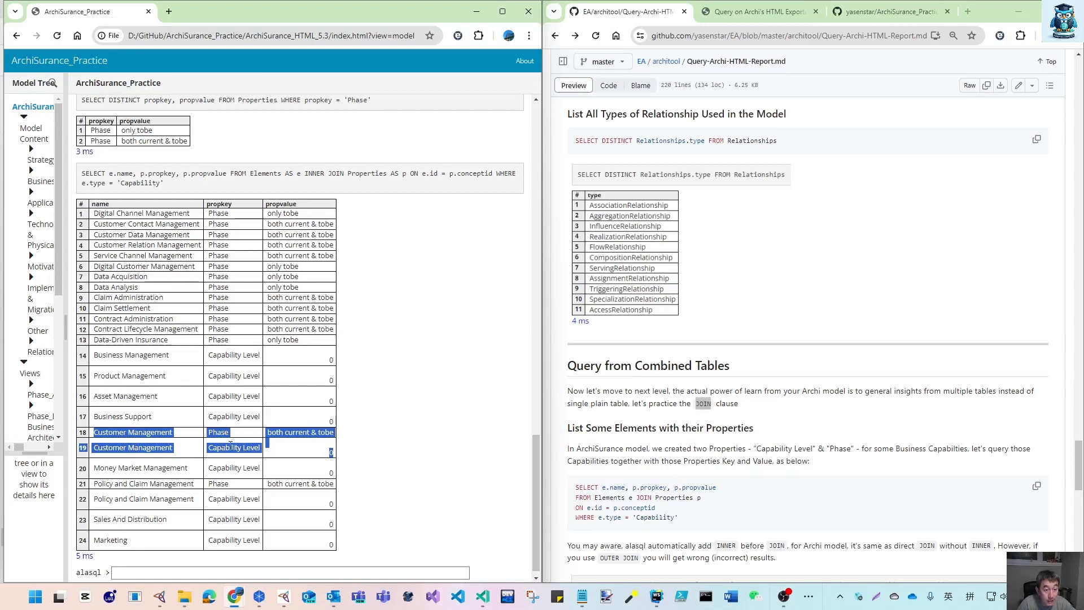
left_click(213, 446)
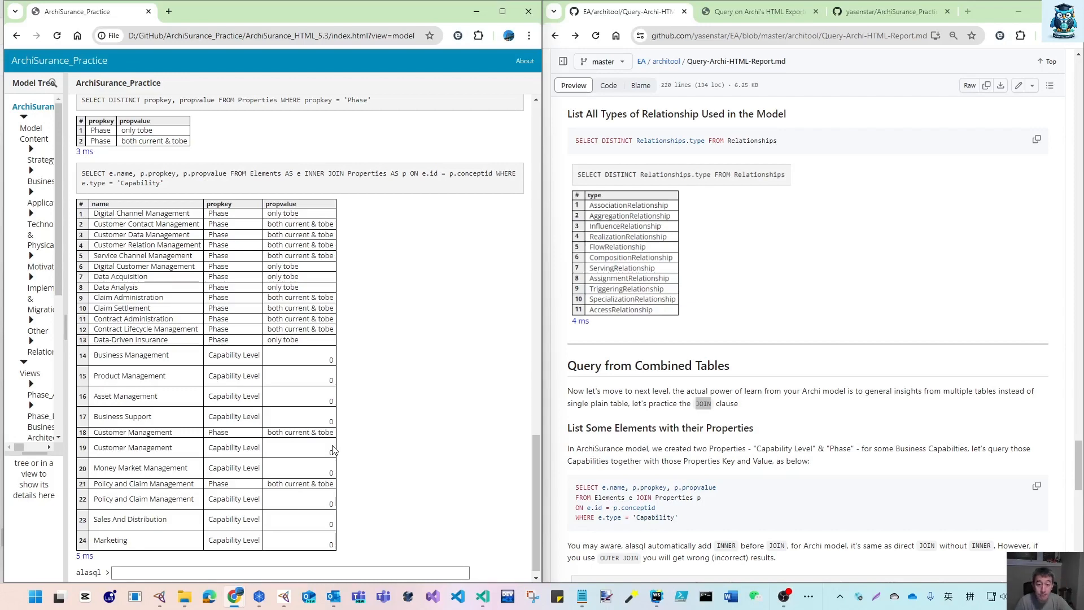
- Read the guide's note on INNER and OUTER JOIN and compare it with the INNER keyword in the console's echoed query
scroll(784, 447, "down", 3)
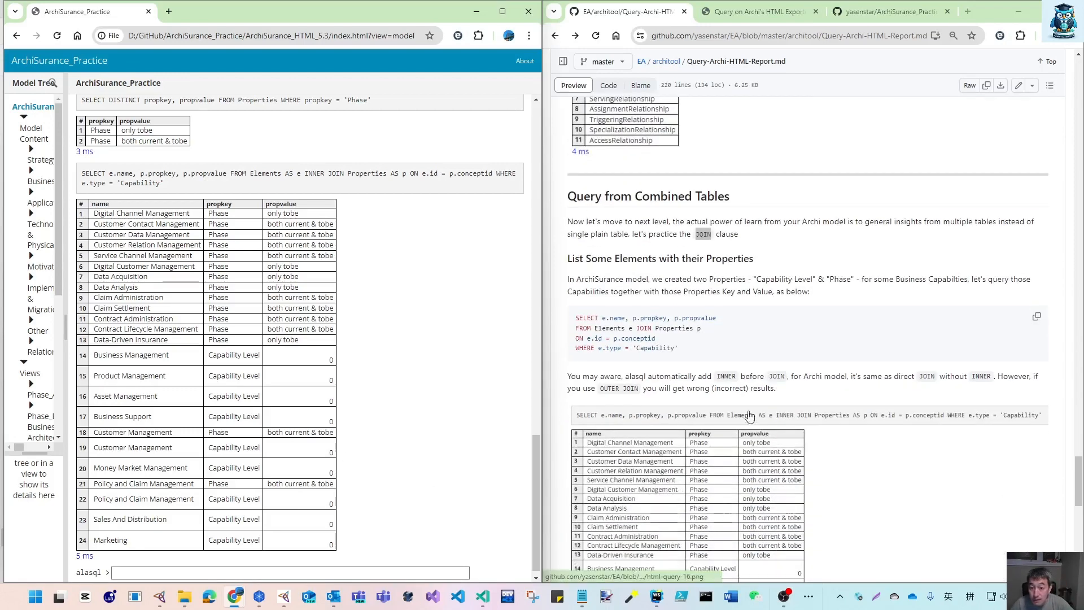
scroll(595, 384, "down", 2)
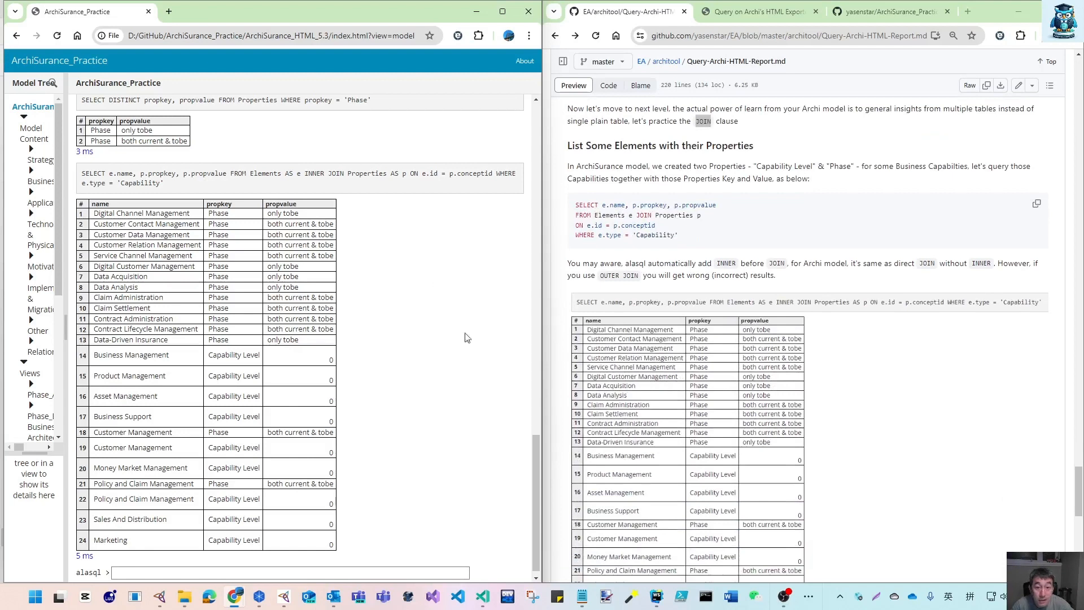
left_click_drag(718, 263, 731, 264)
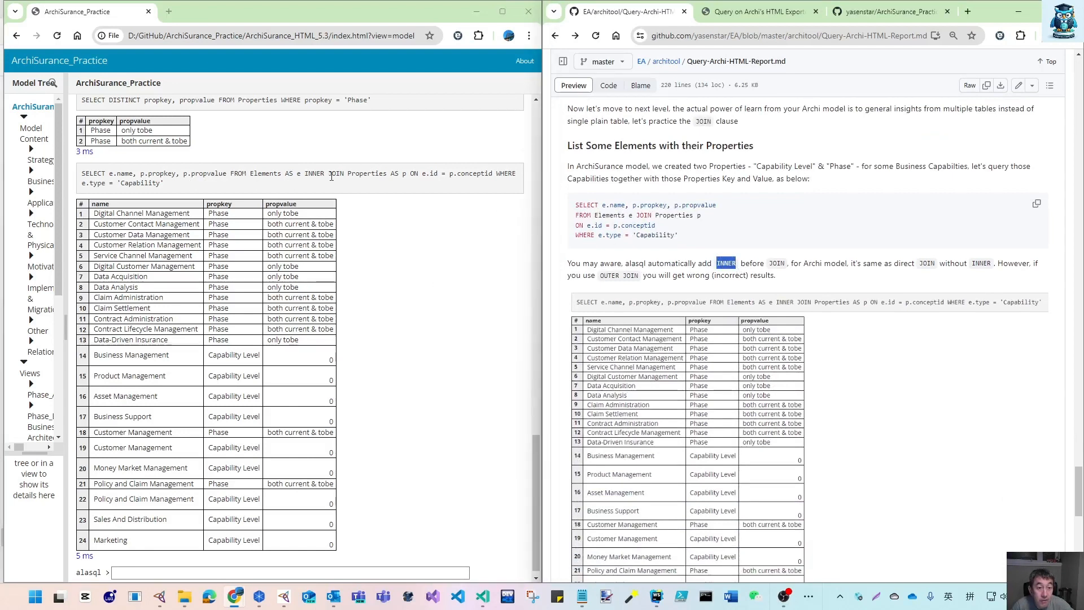
left_click_drag(306, 173, 329, 173)
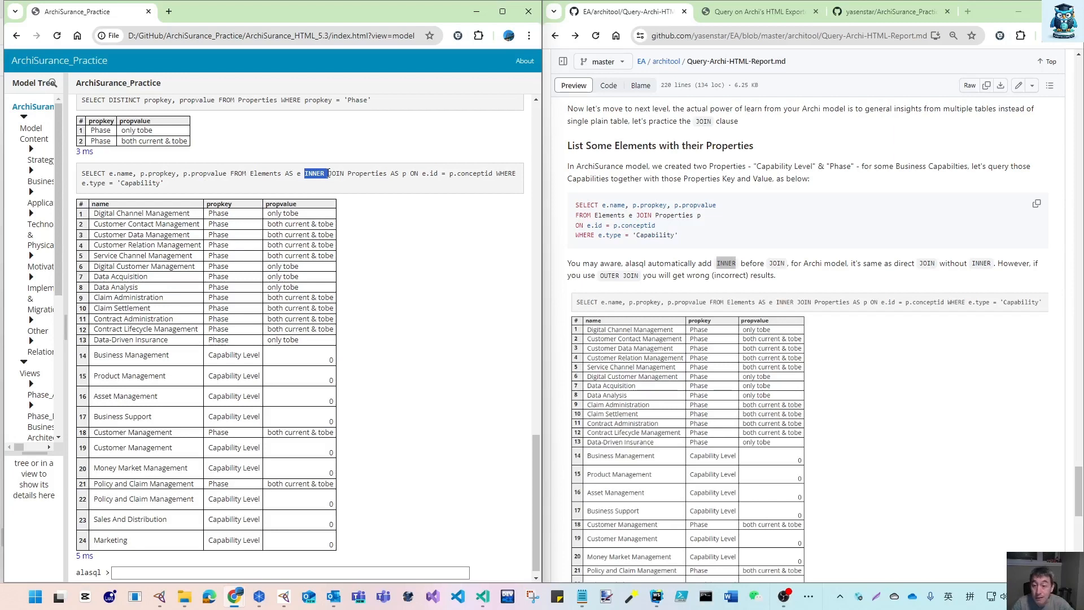
scroll(758, 257, "down", 2)
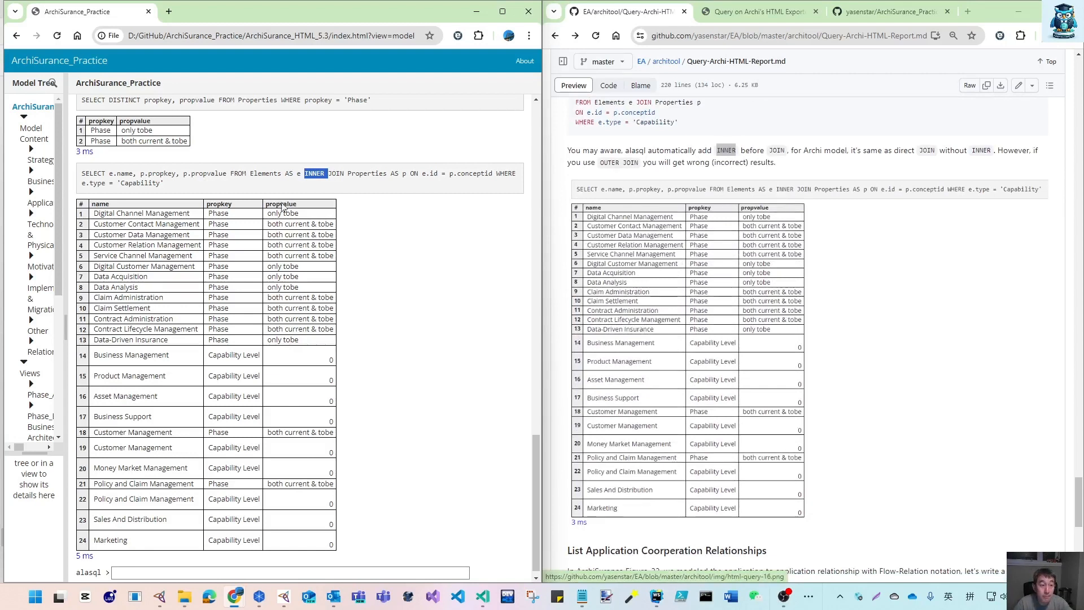
- Reuse the echoed Capability query with OUTER in place of INNER, run it, and review the result table to its end
left_click_drag(165, 184, 78, 178)
key("ctrl+c")
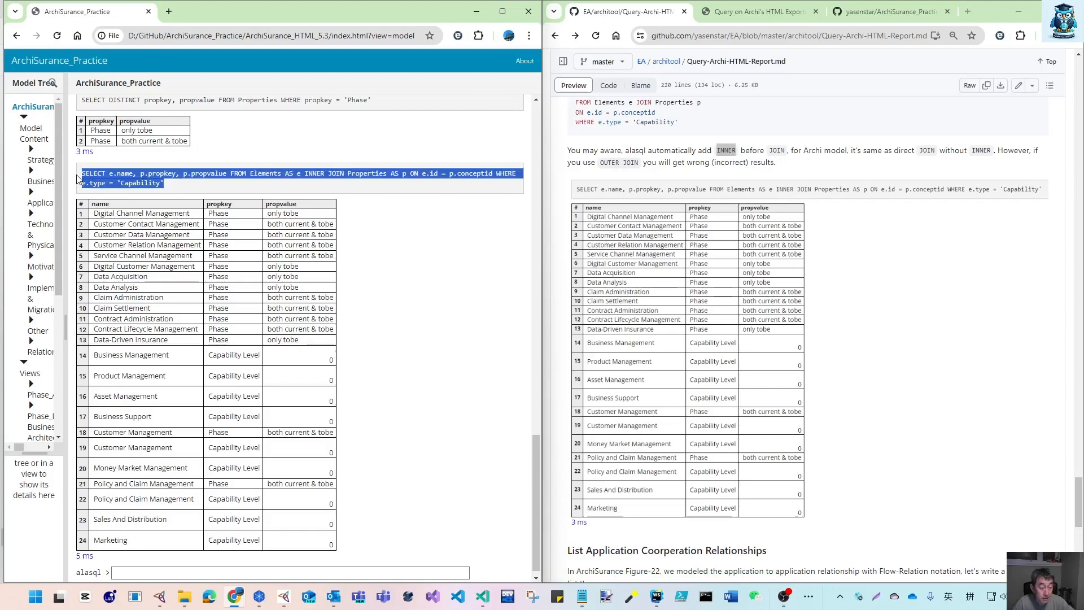
left_click(256, 572)
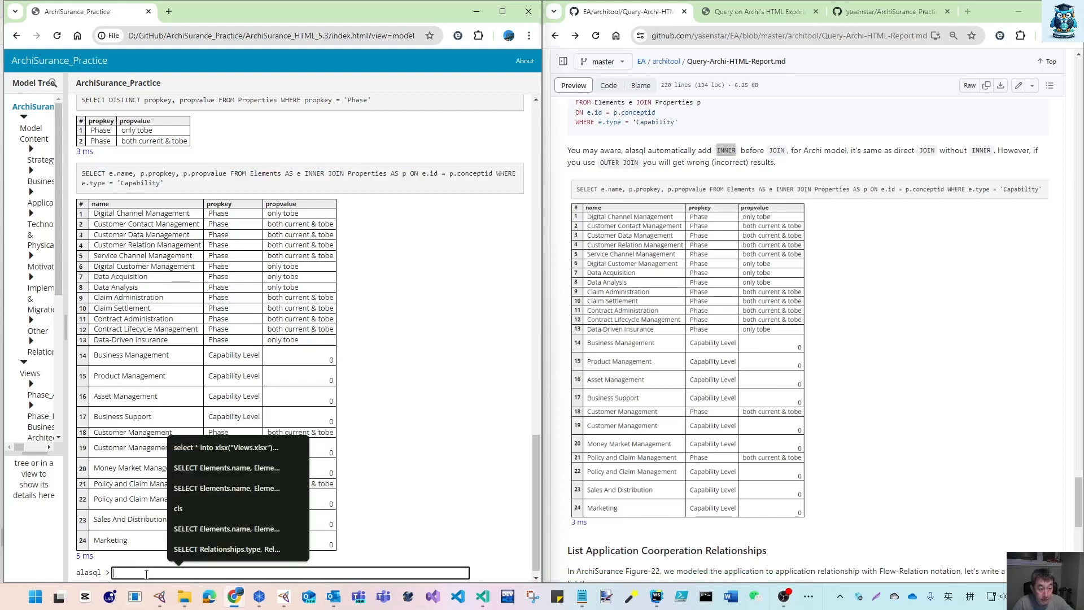
key("ctrl+v")
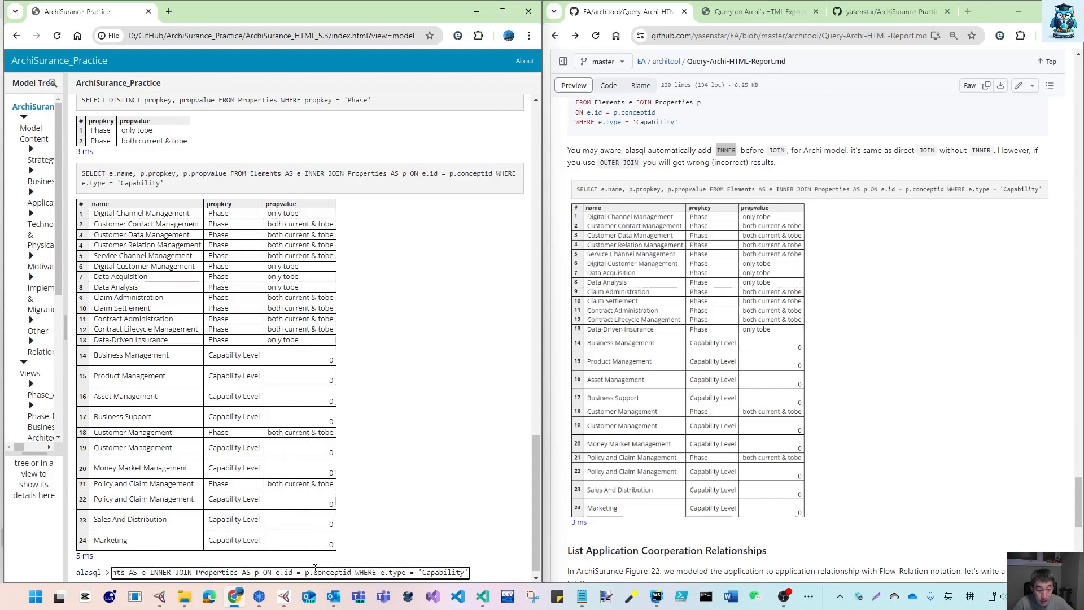
double_click(160, 572)
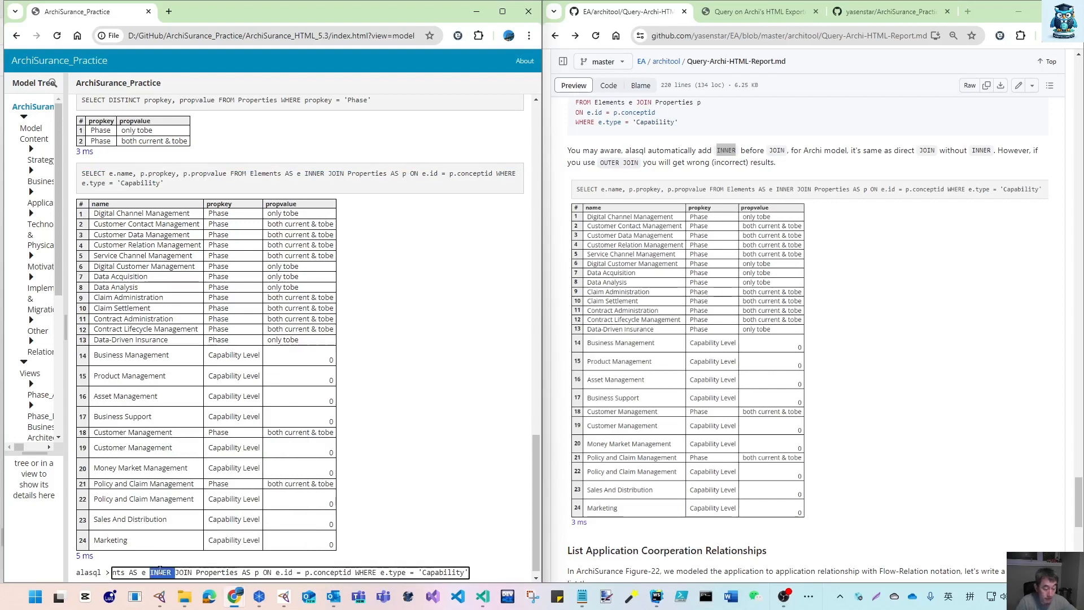
type("OUT")
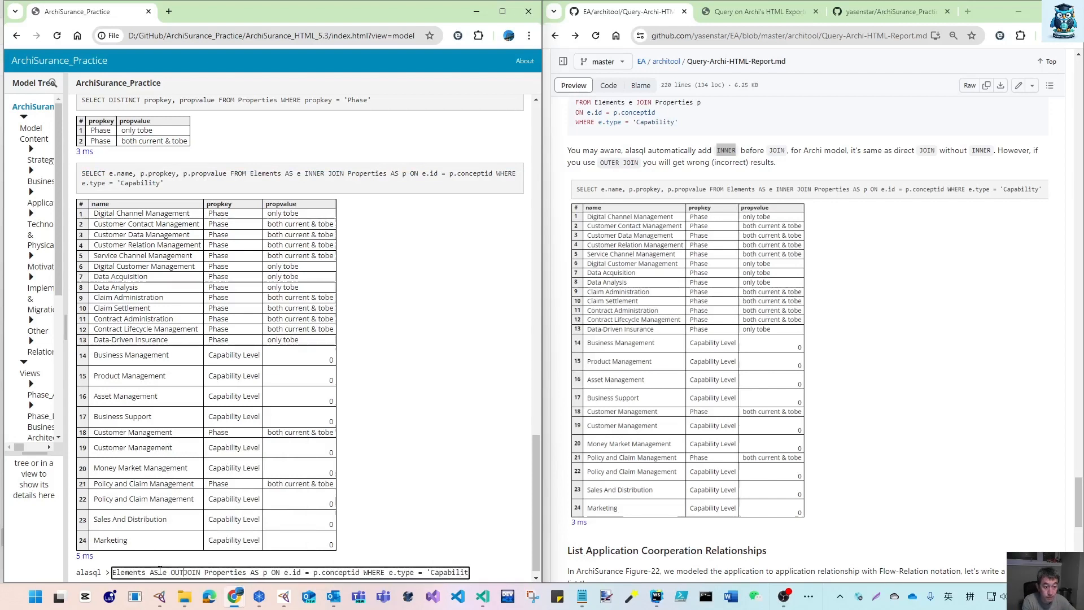
type("ER")
key("Return")
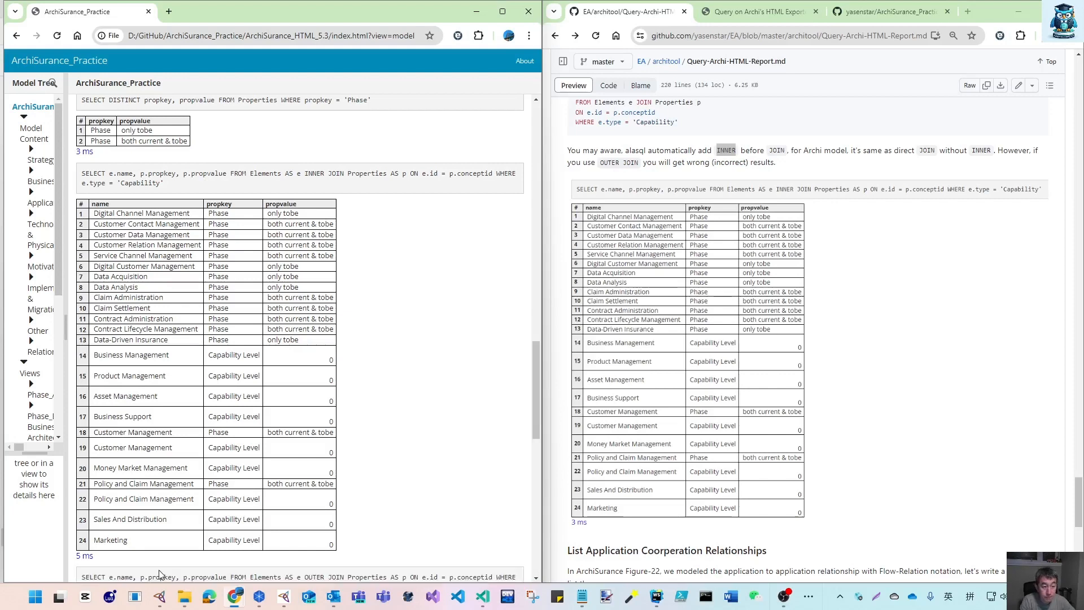
scroll(160, 574, "down", 5)
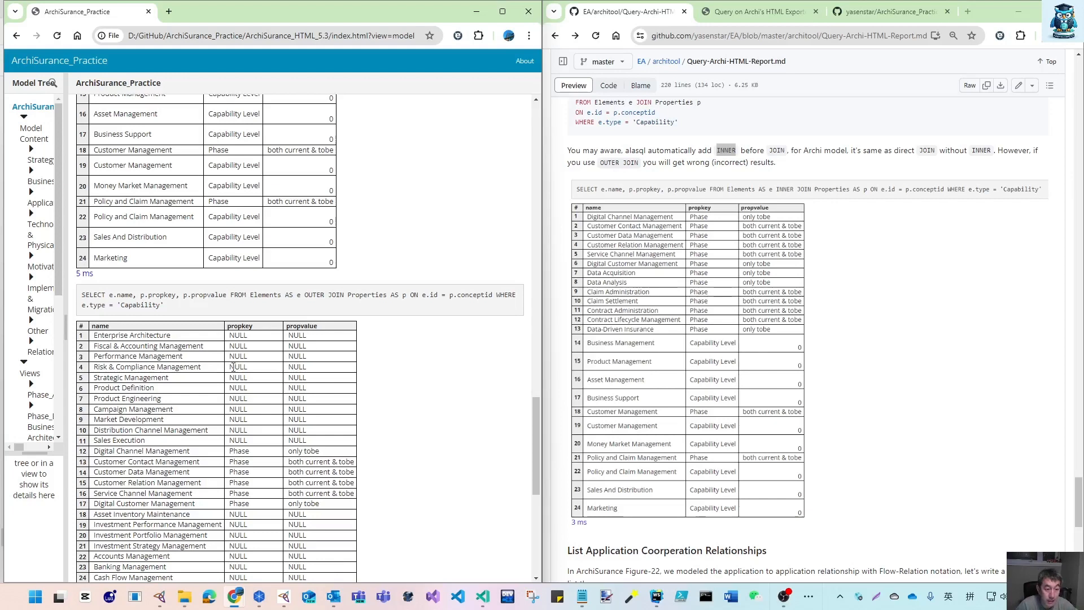
scroll(251, 401, "down", 3)
scroll(247, 393, "down", 4)
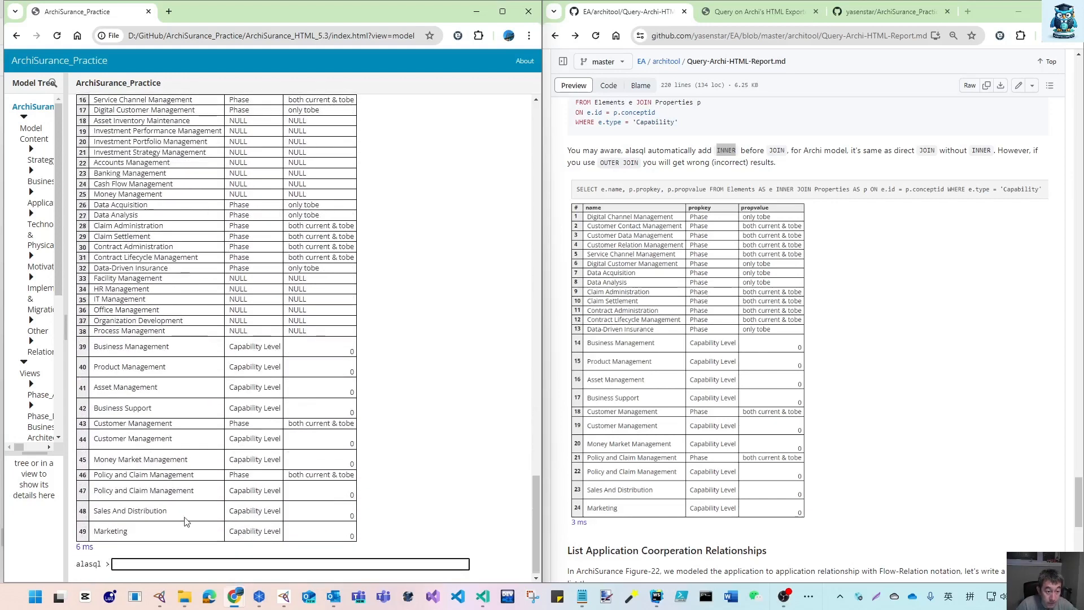
- Try to run the copied Capability query with LEFT in place of INNER before JOIN
left_click(142, 563)
key("ctrl+v")
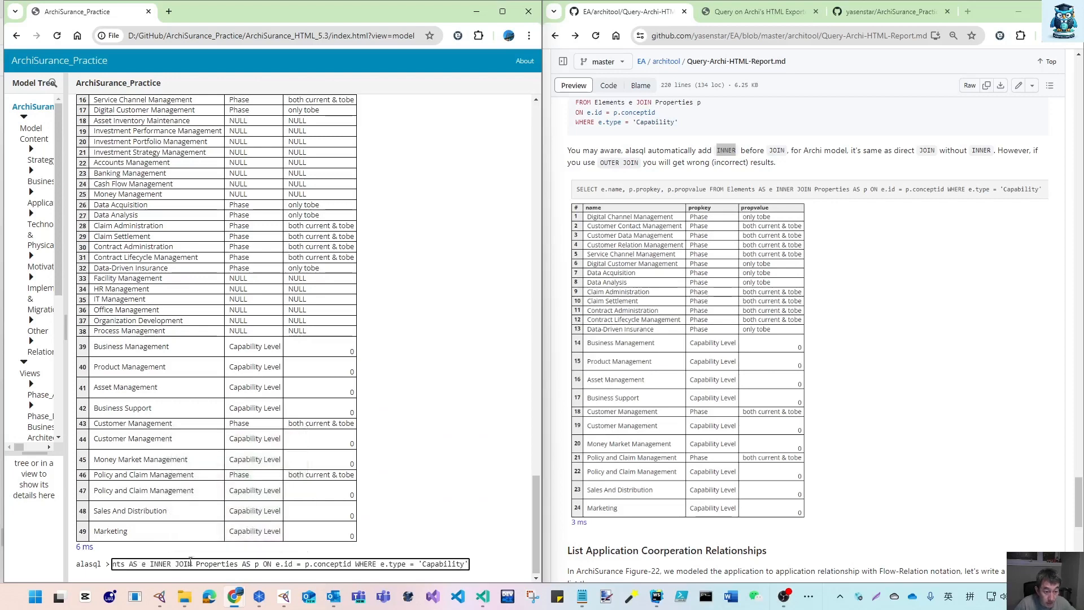
double_click(157, 564)
key("Delete")
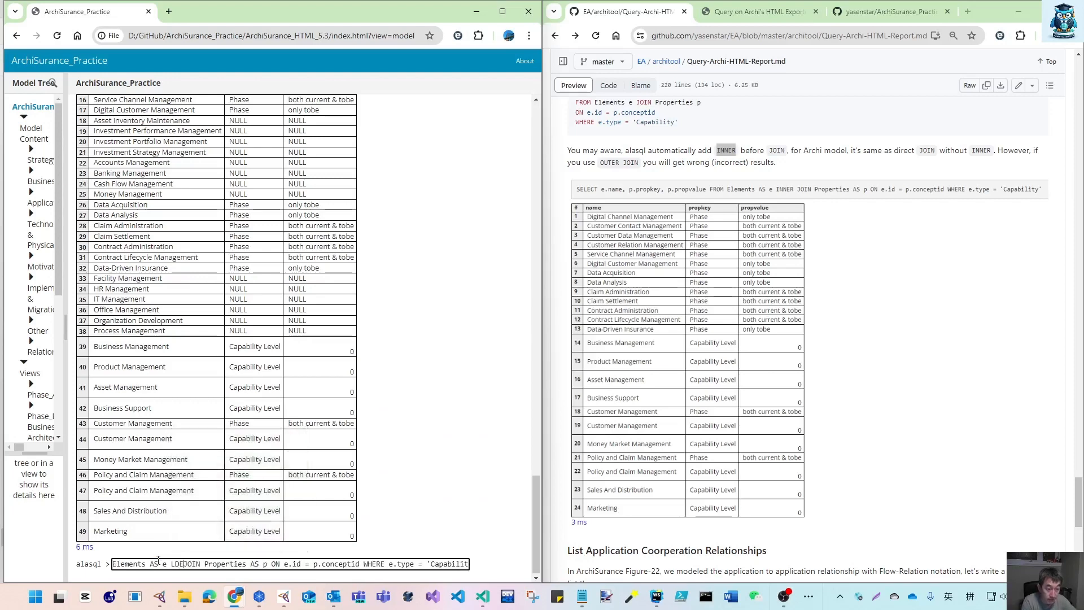
type("LEFT")
key("Return")
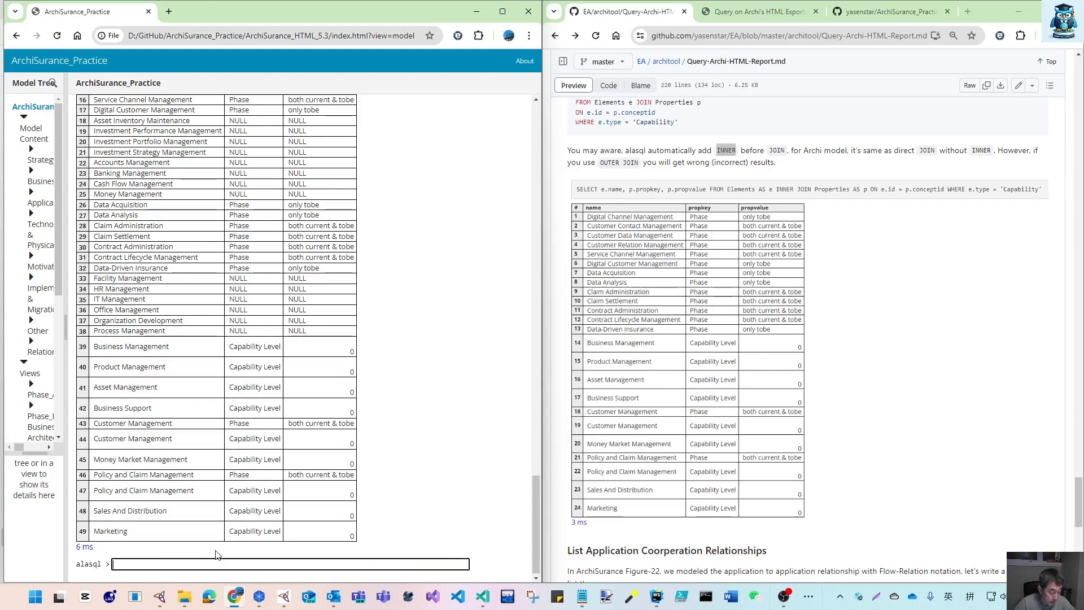
- Run the copied Capability query in the alasql console with RIGHT in place of INNER before JOIN
key("ctrl+v")
double_click(158, 564)
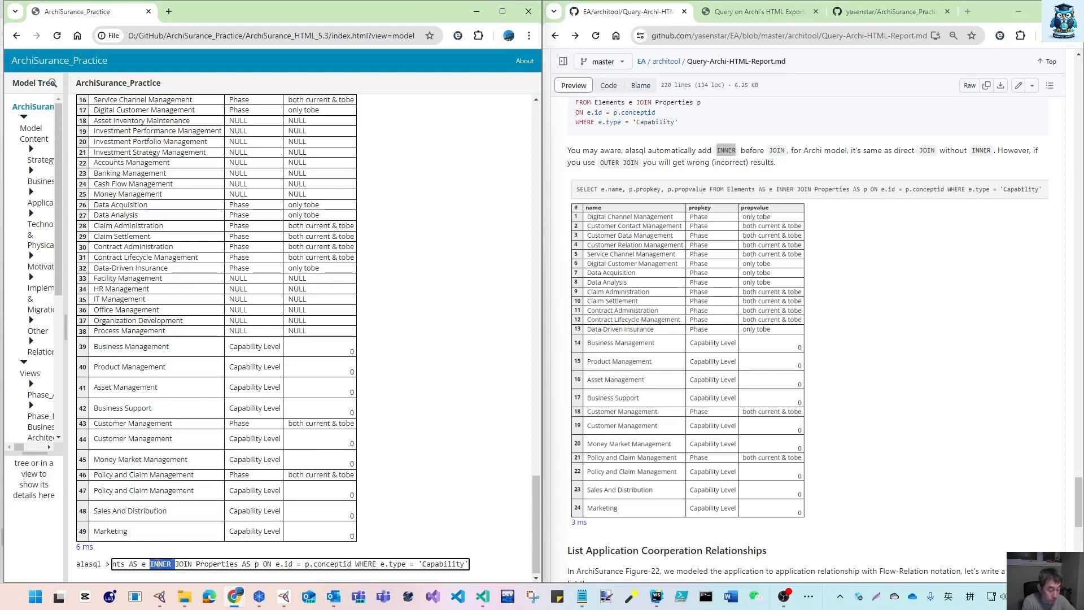
type("RIGHT")
key("Return")
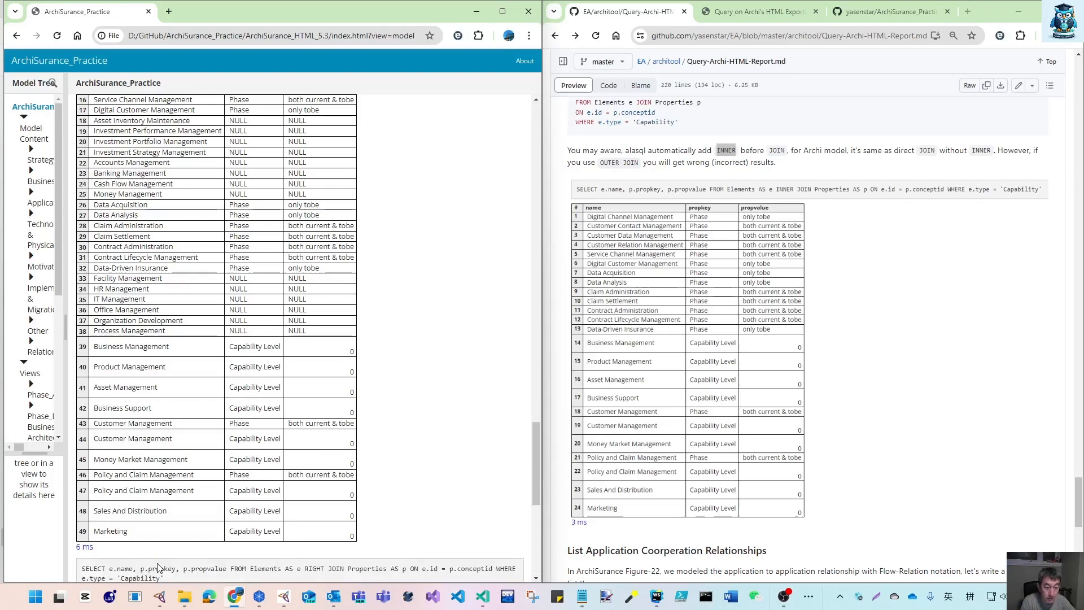
- Examine the RIGHT JOIN result table and compare it with the earlier INNER and OUTER JOIN results
scroll(160, 562, "down", 6)
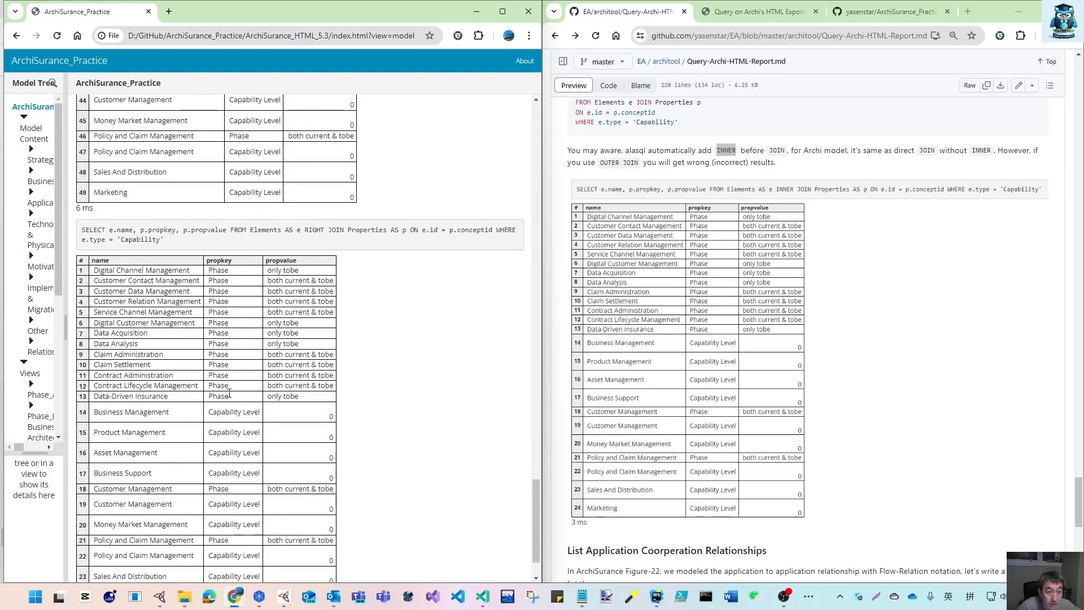
scroll(265, 417, "up", 5)
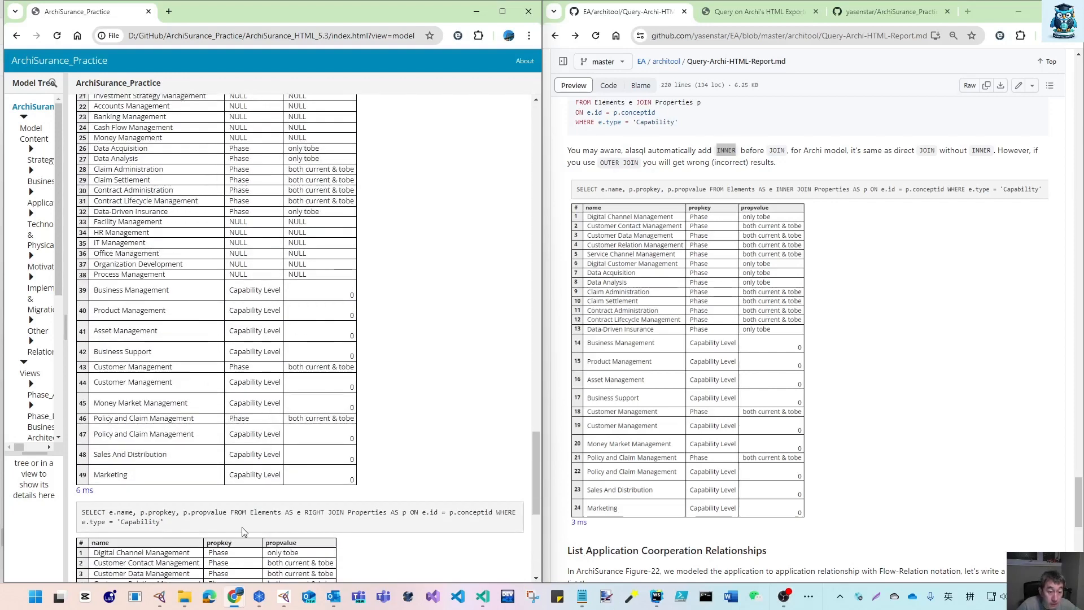
scroll(245, 520, "down", 4)
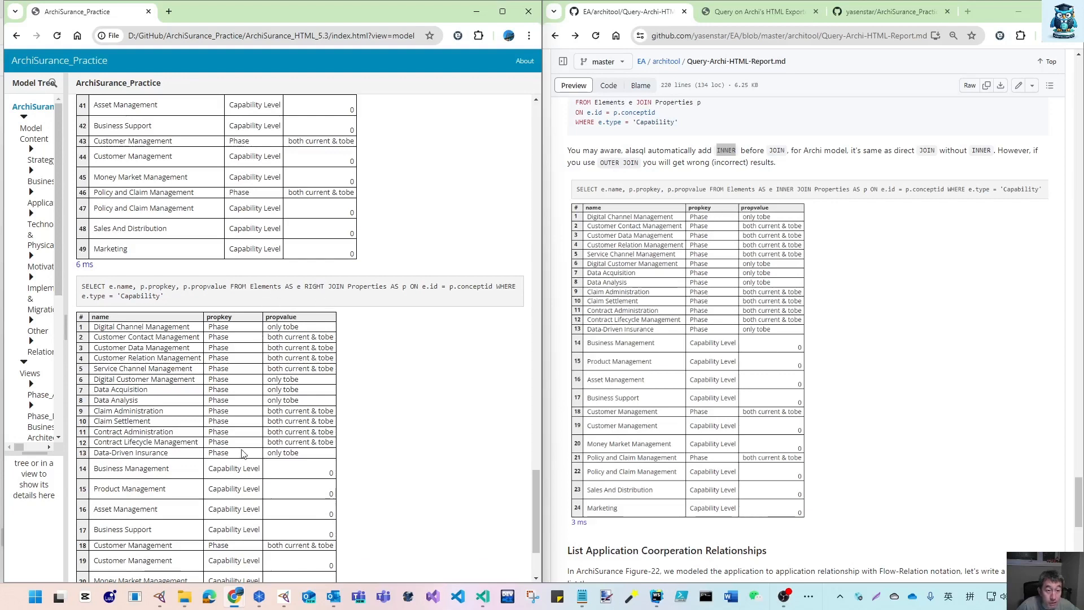
scroll(247, 446, "up", 18)
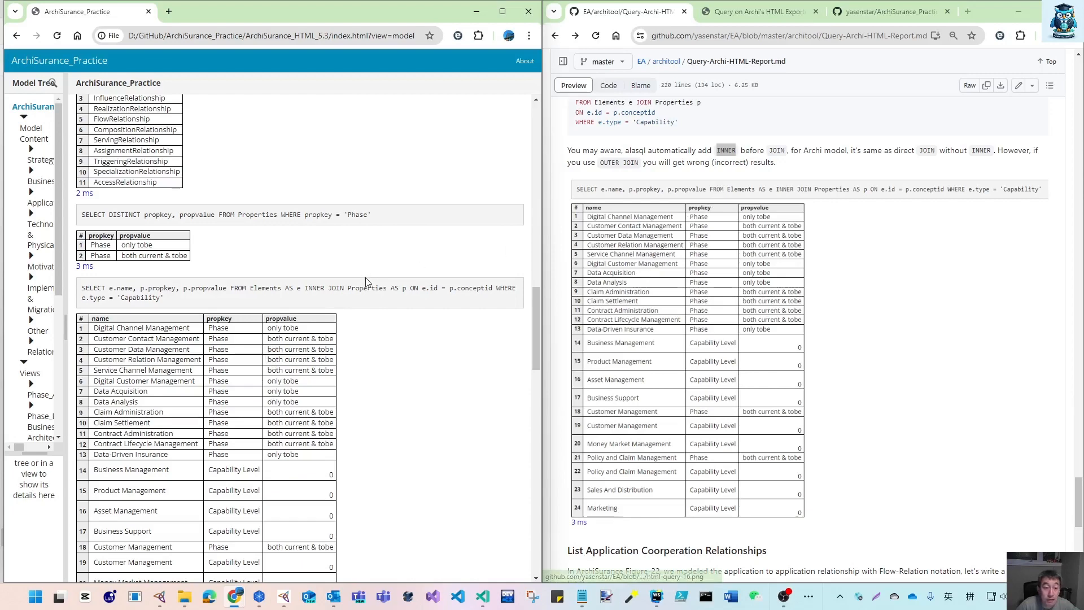
scroll(342, 476, "down", 5)
scroll(341, 474, "down", 6)
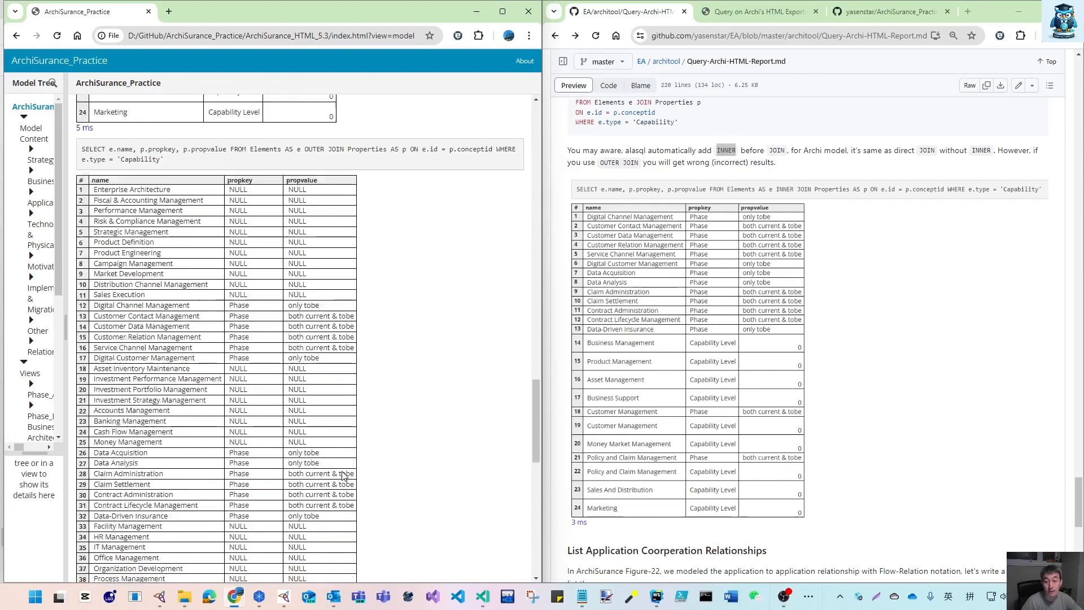
scroll(341, 472, "down", 11)
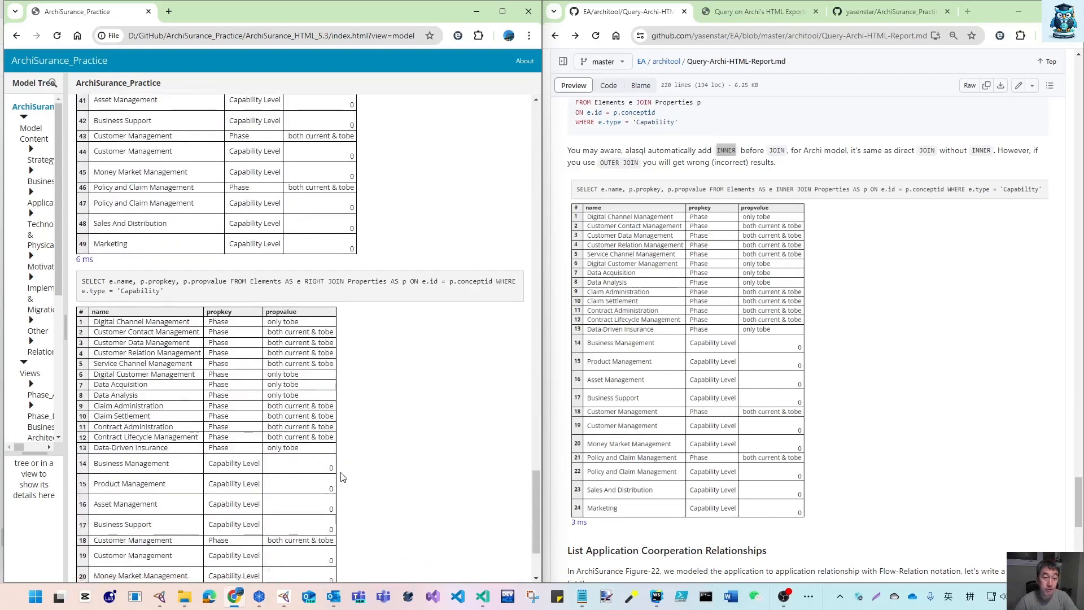
scroll(647, 507, "down", 5)
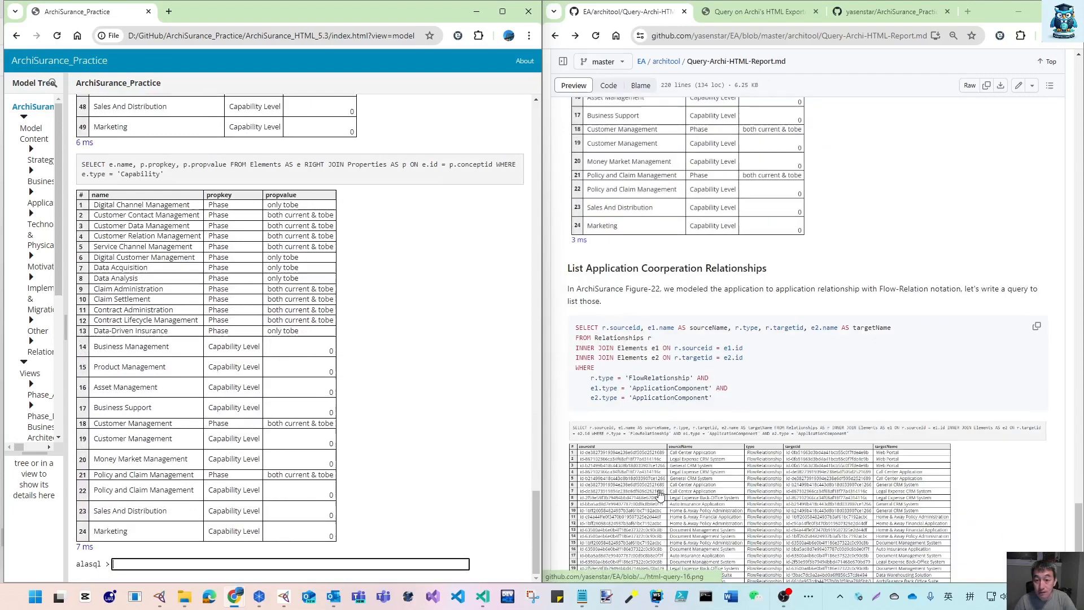
- Read the guide's application cooperation section and display the Figure22_Application-Coorperation(Baseline) view from Phase_C_IS_Architecture(Application) with a widened diagram area
scroll(645, 491, "down", 5)
scroll(644, 491, "up", 5)
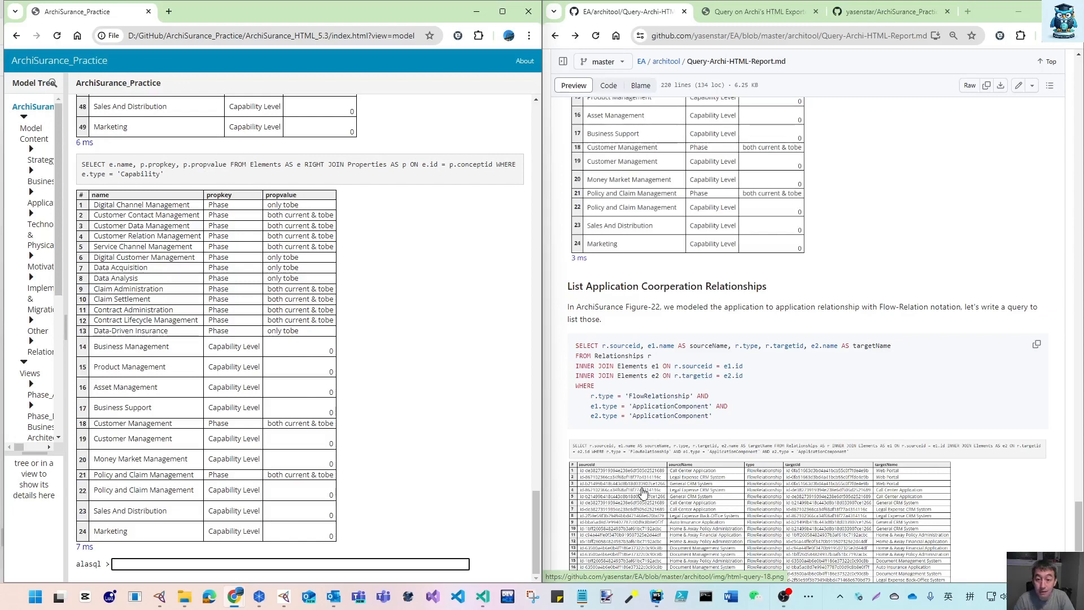
scroll(633, 480, "up", 2)
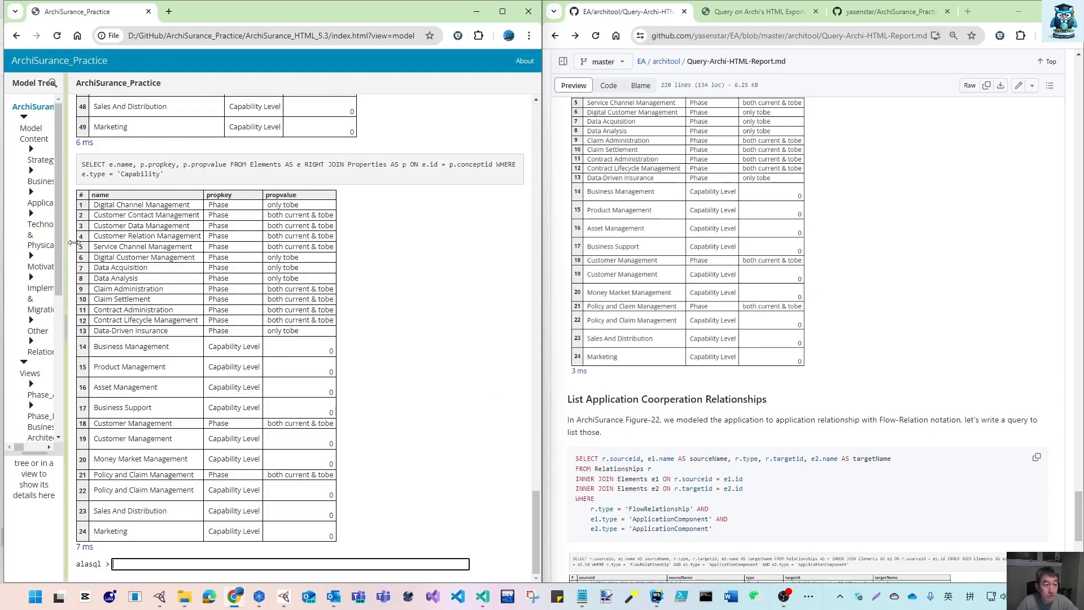
left_click_drag(67, 283, 249, 283)
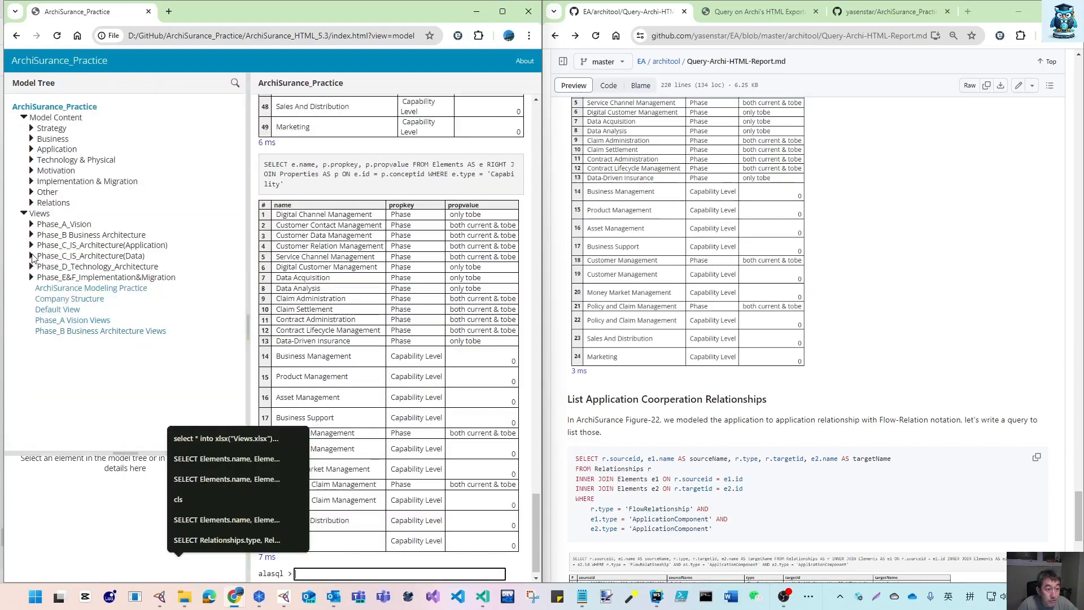
left_click(32, 245)
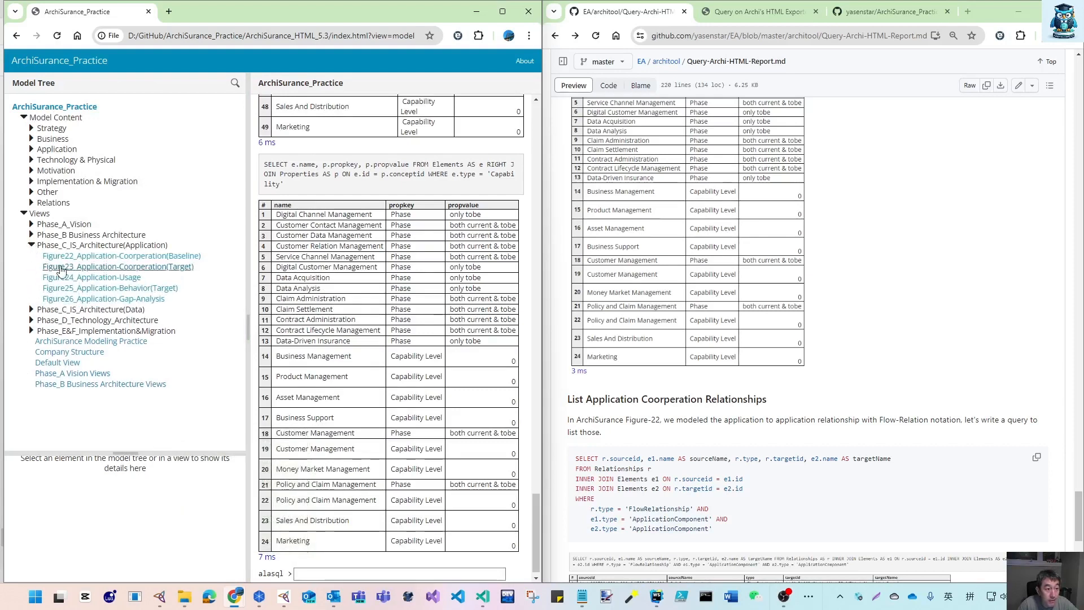
left_click(104, 259)
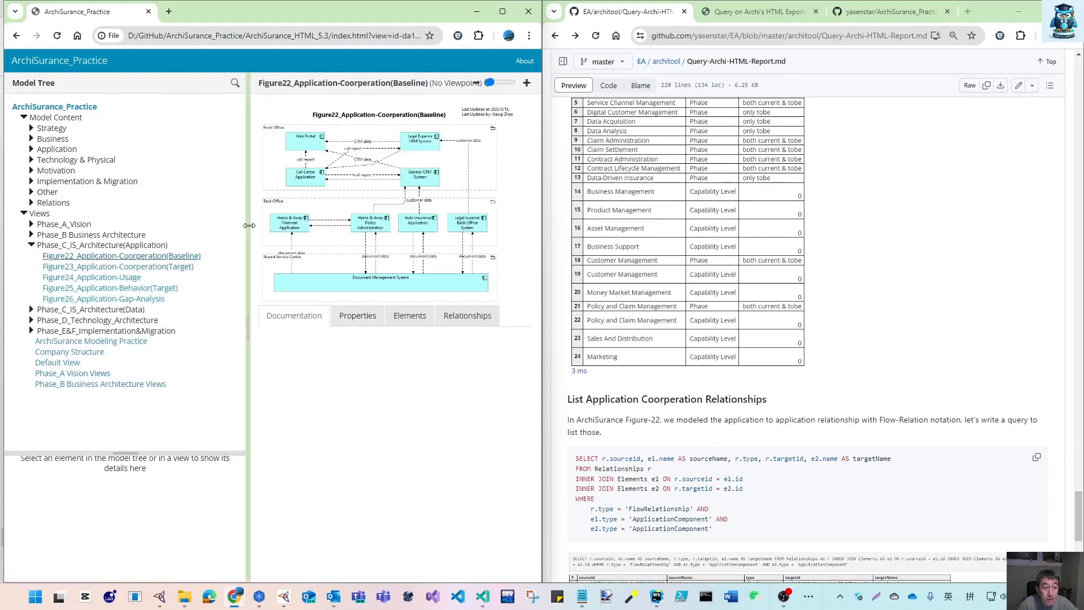
left_click_drag(247, 229, 33, 229)
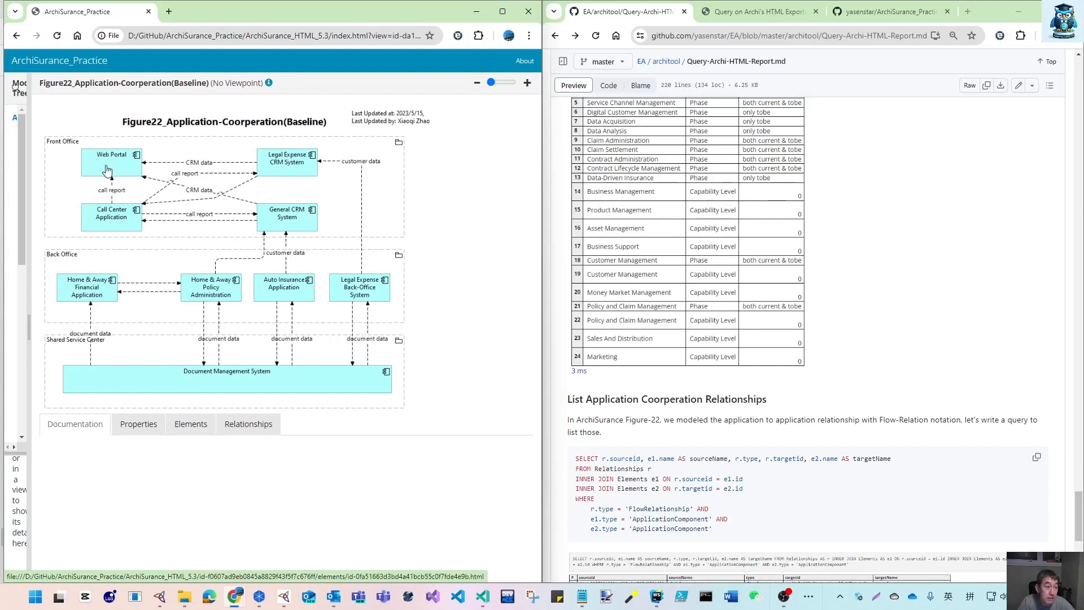
- Inspect the Front Office grouping's properties, then list the elements and relationships of the Figure22 view
left_click(205, 165)
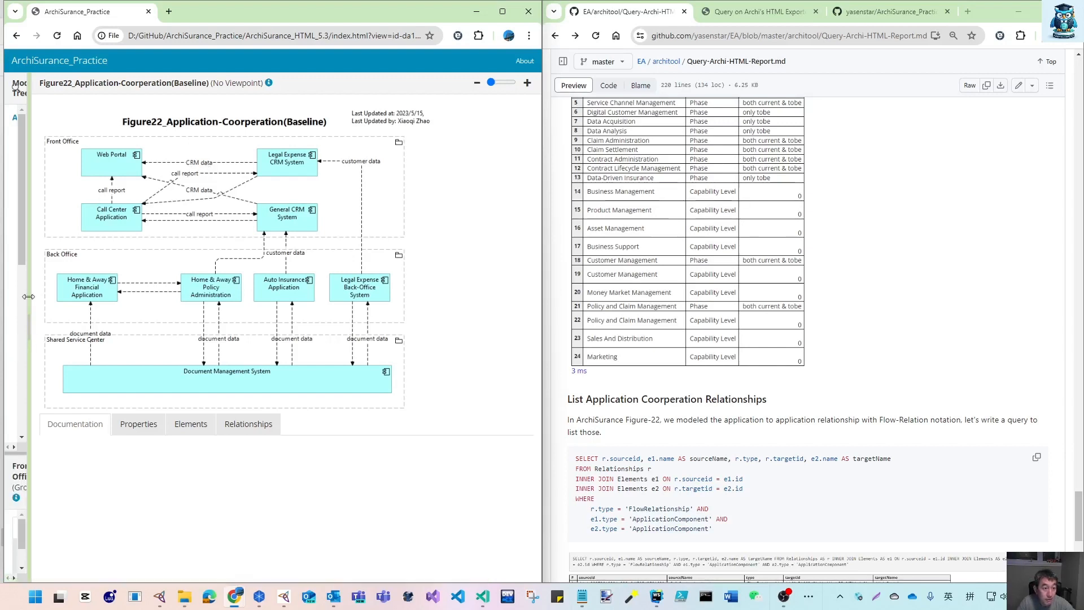
left_click_drag(29, 297, 152, 305)
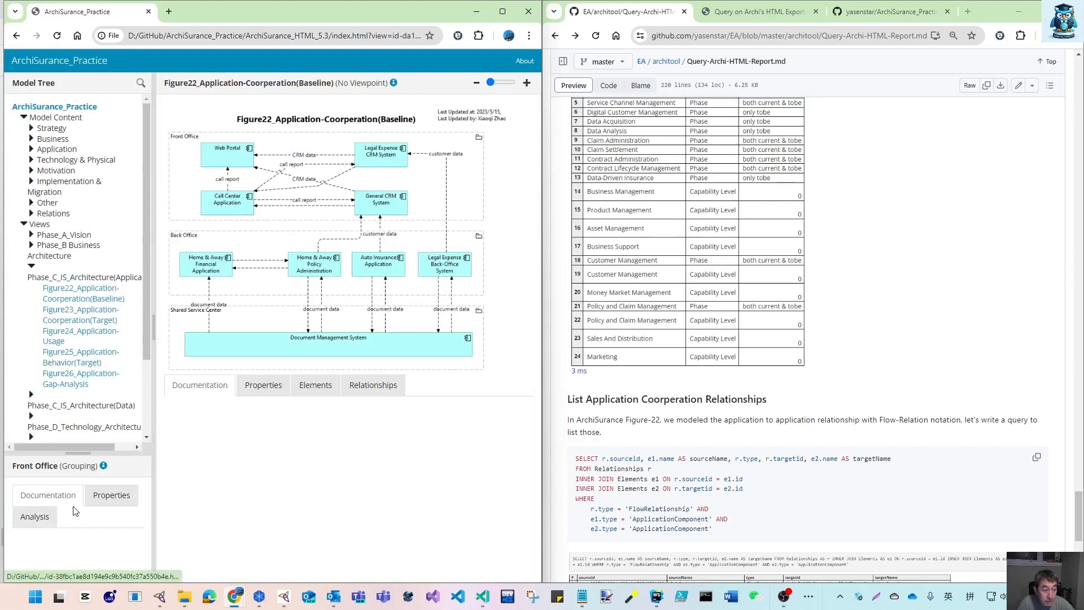
left_click(107, 499)
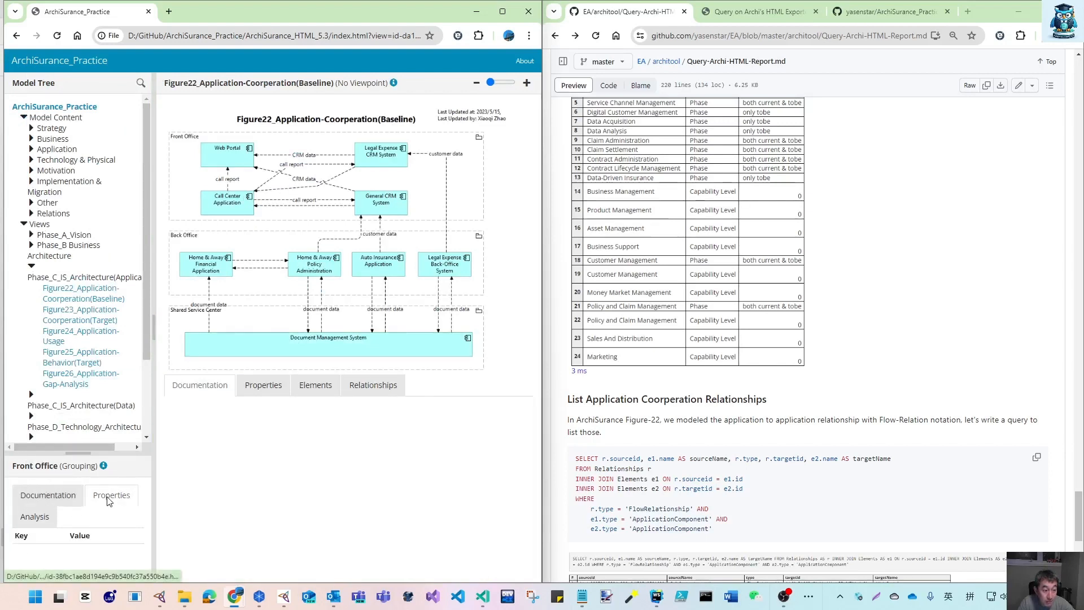
left_click_drag(101, 455, 100, 331)
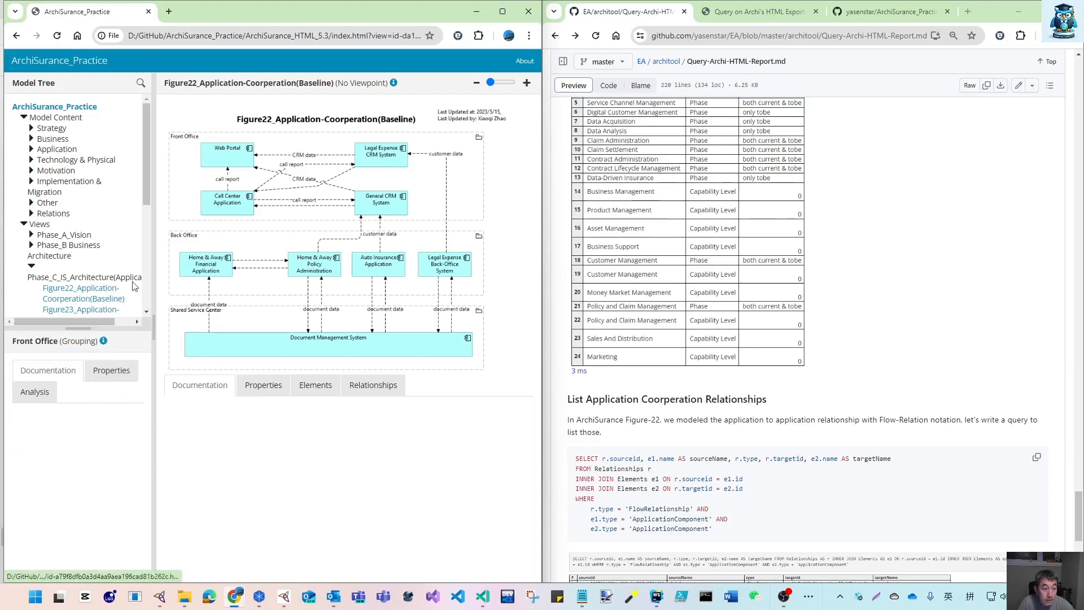
left_click(323, 390)
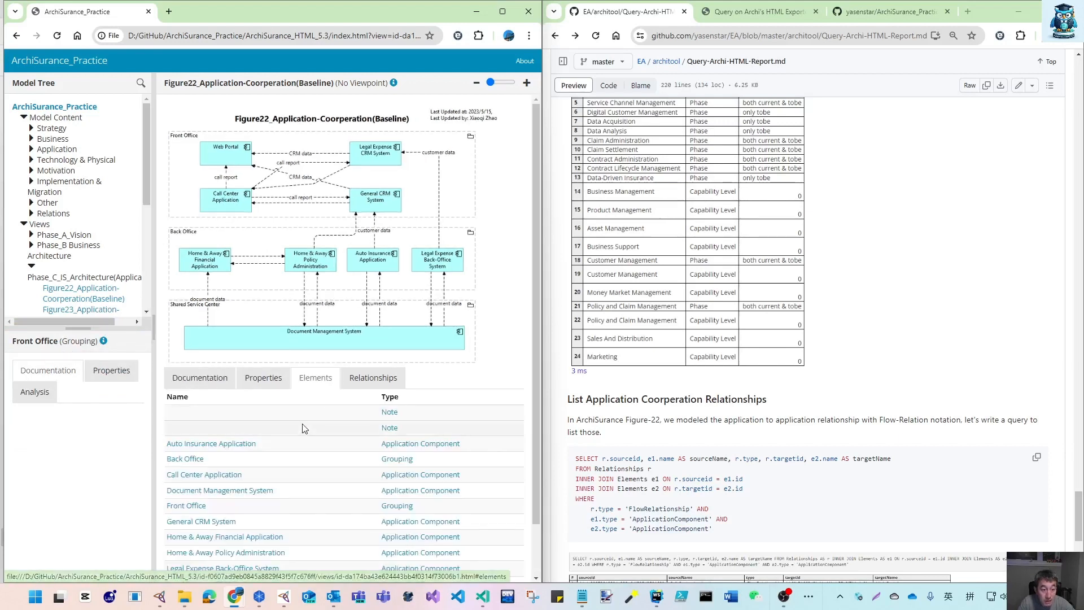
left_click(381, 387)
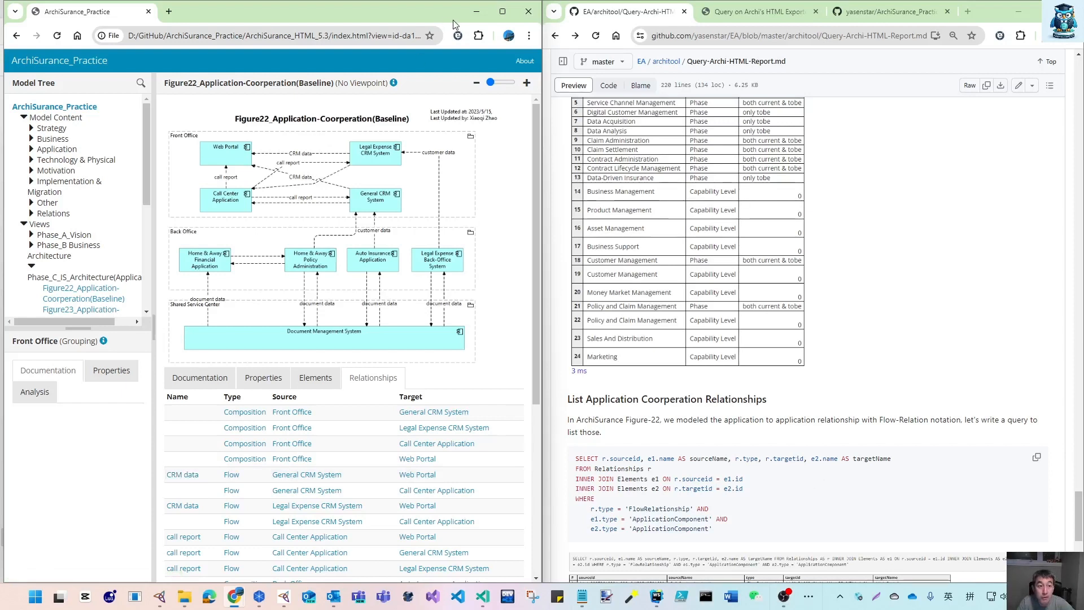
- Return to the ArchiSurance_Practice model page and open its alasql query console
left_click(51, 107)
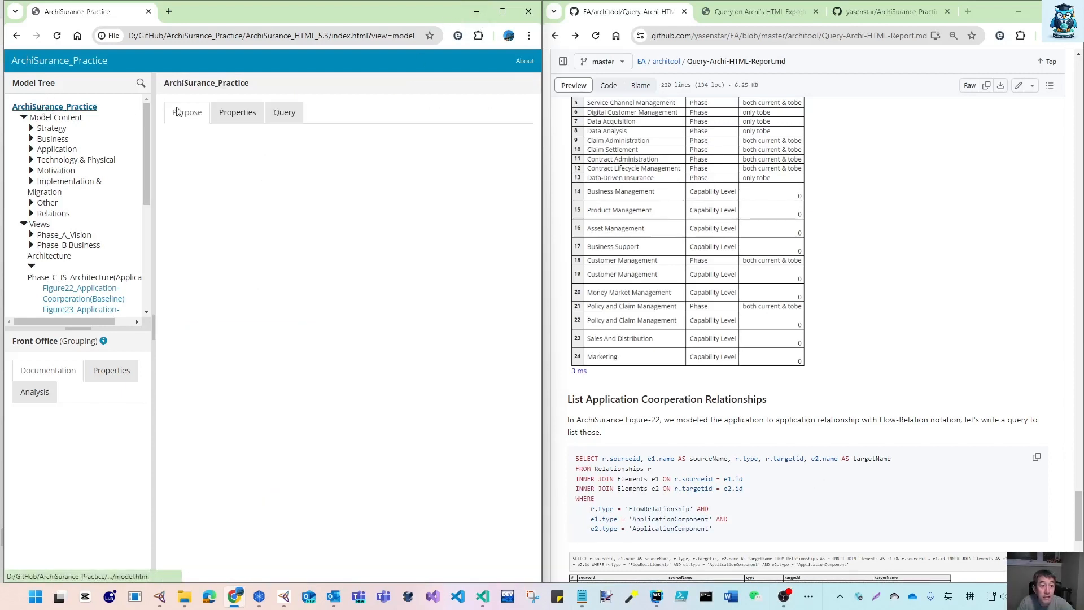
left_click(285, 113)
scroll(593, 343, "down", 2)
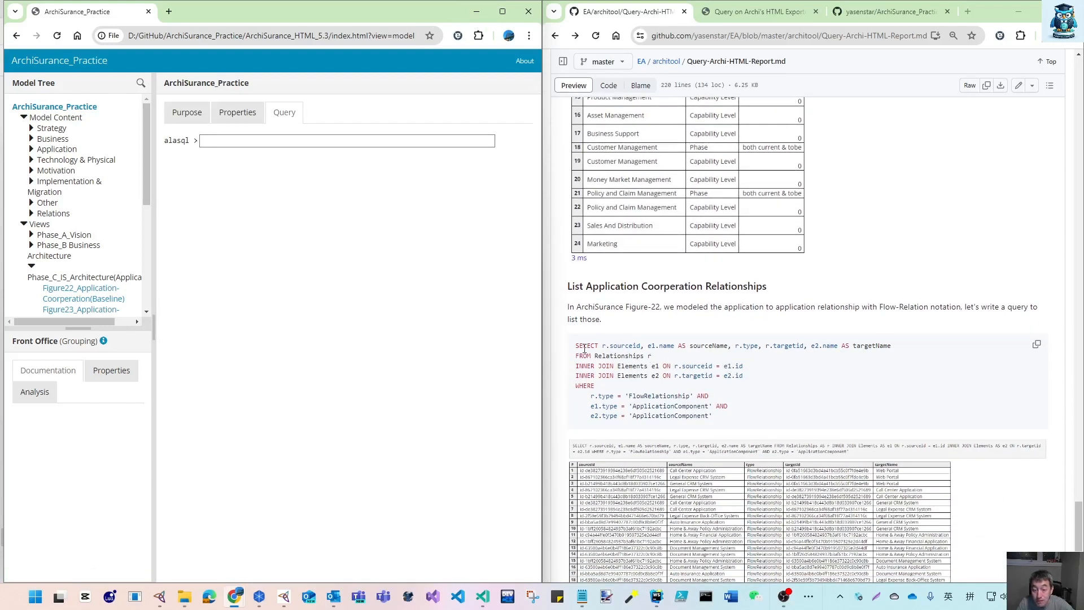
- Study the guide's FlowRelationship query, covering its selected columns, the two INNER JOIN conditions and the sourceName alias
left_click_drag(576, 345, 597, 346)
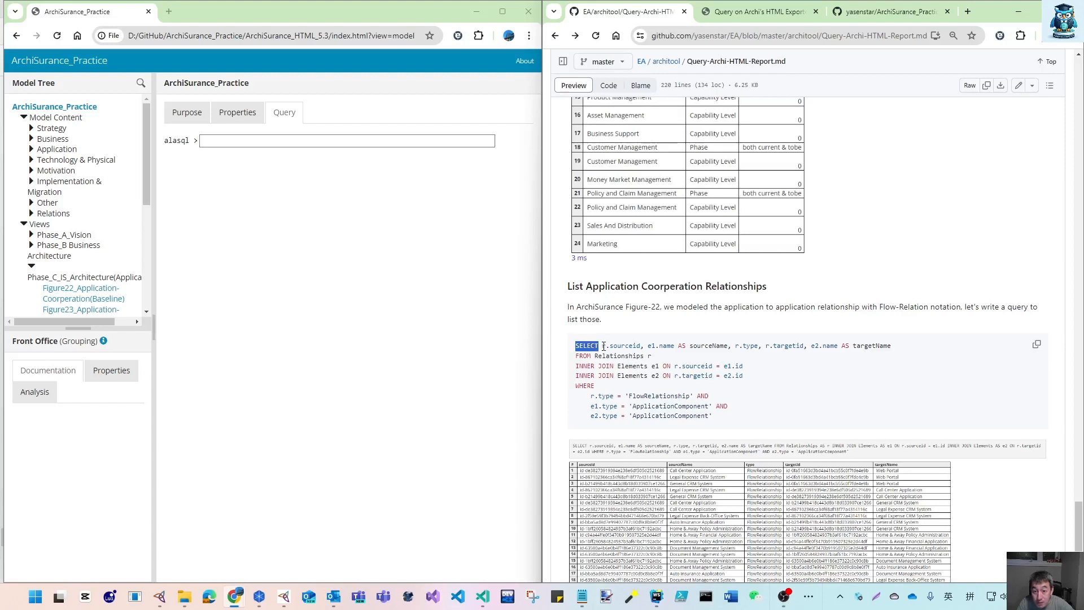
left_click(603, 347)
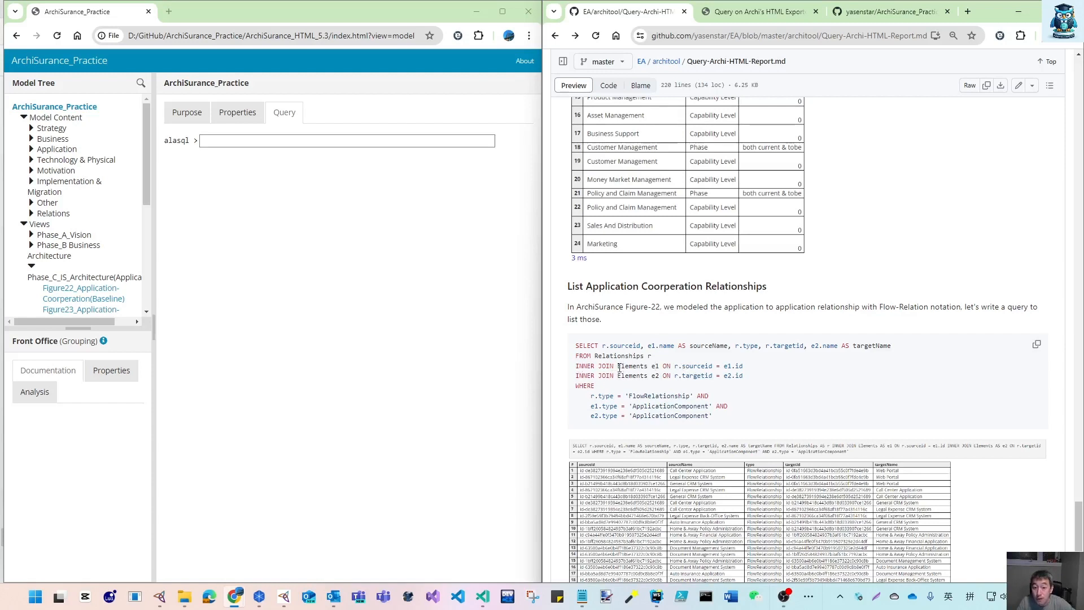
left_click_drag(618, 368, 678, 366)
left_click(680, 366)
left_click_drag(676, 365, 745, 366)
left_click_drag(675, 376, 745, 377)
left_click_drag(660, 367, 730, 348)
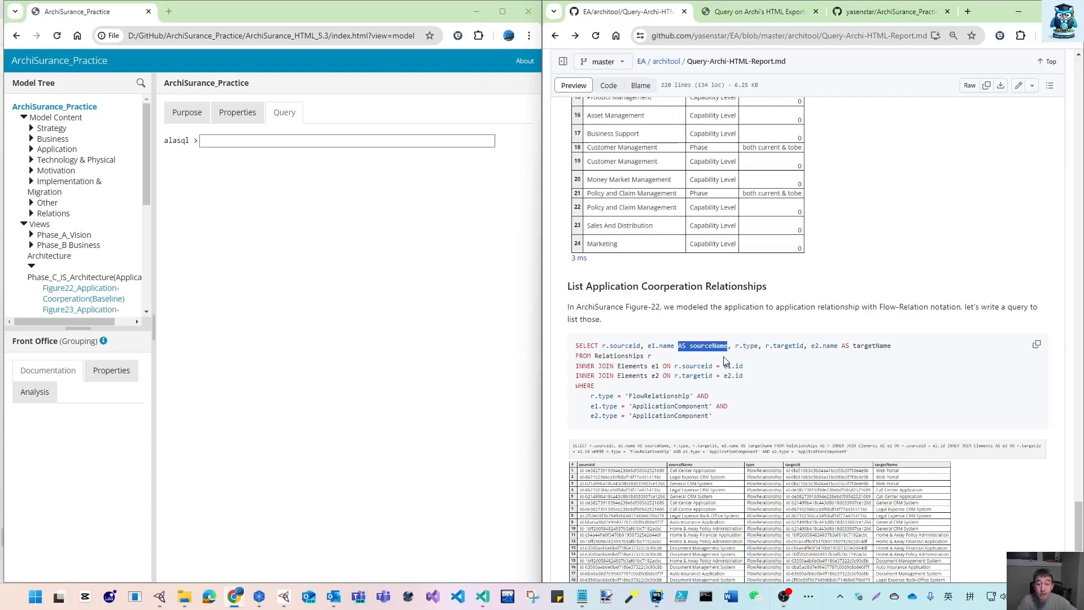
- Copy the whole application cooperation query from the guide into a new Notepad document
left_click_drag(717, 419, 569, 355)
key("ctrl+c")
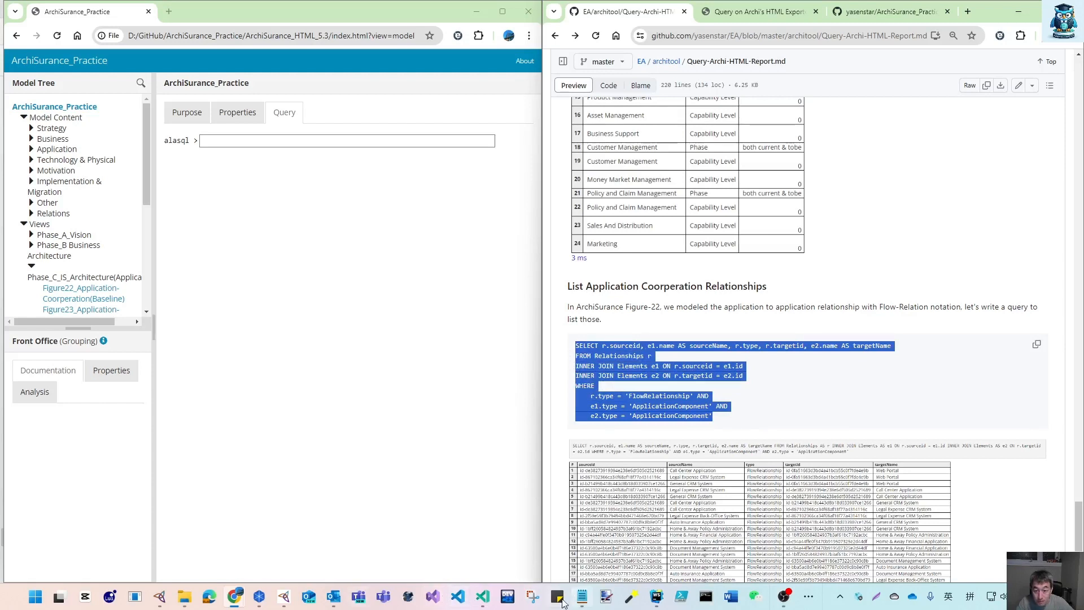
left_click(579, 603)
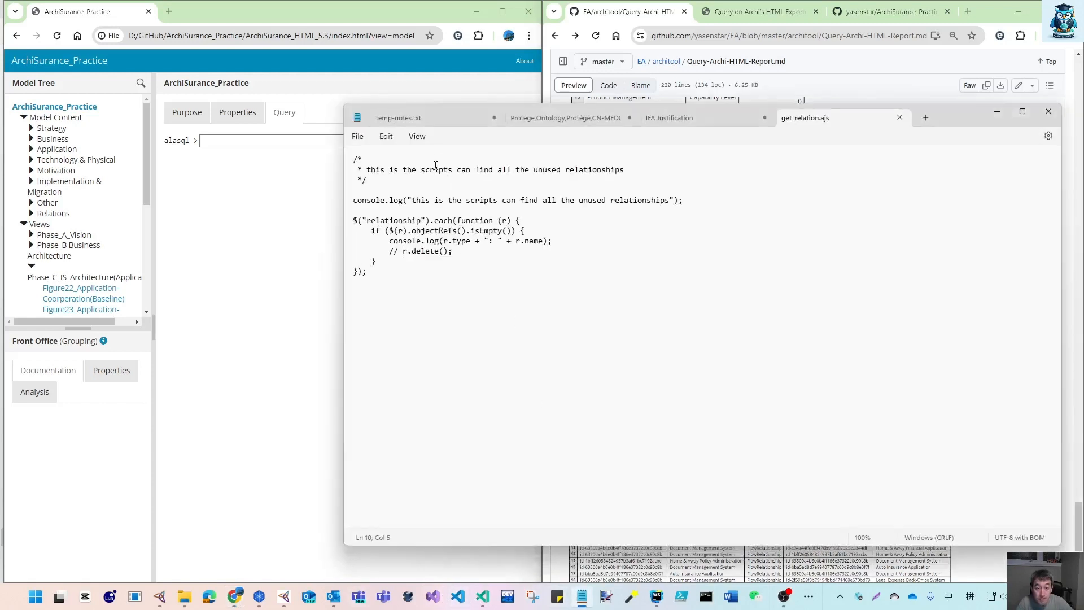
key("ctrl+n")
key("ctrl+v")
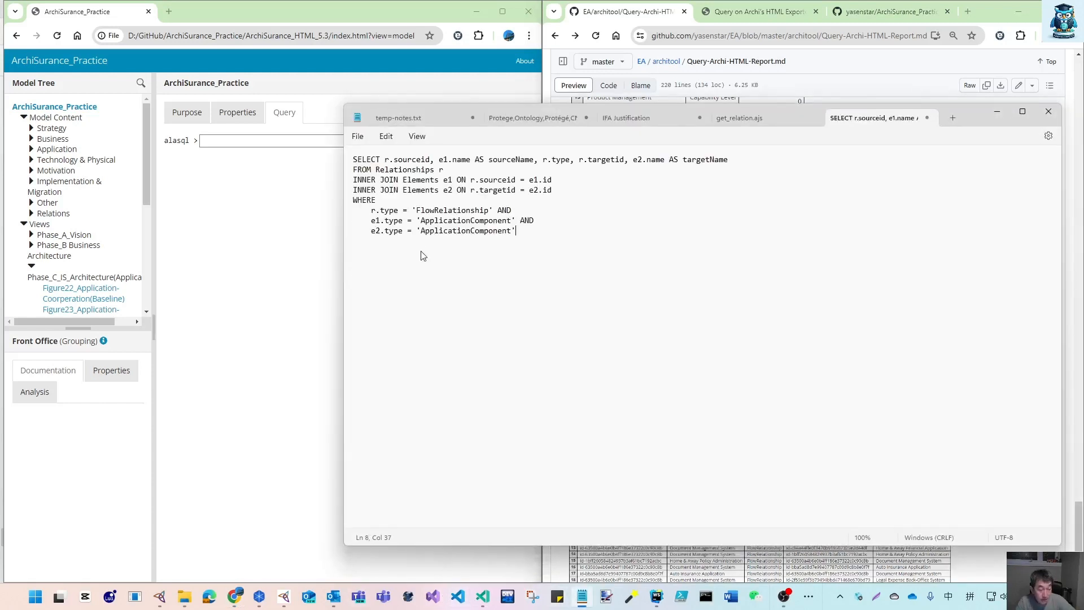
- Remove the aliases AS sourceName and AS targetName from the query's SELECT line
left_click_drag(470, 161, 535, 161)
key("Delete")
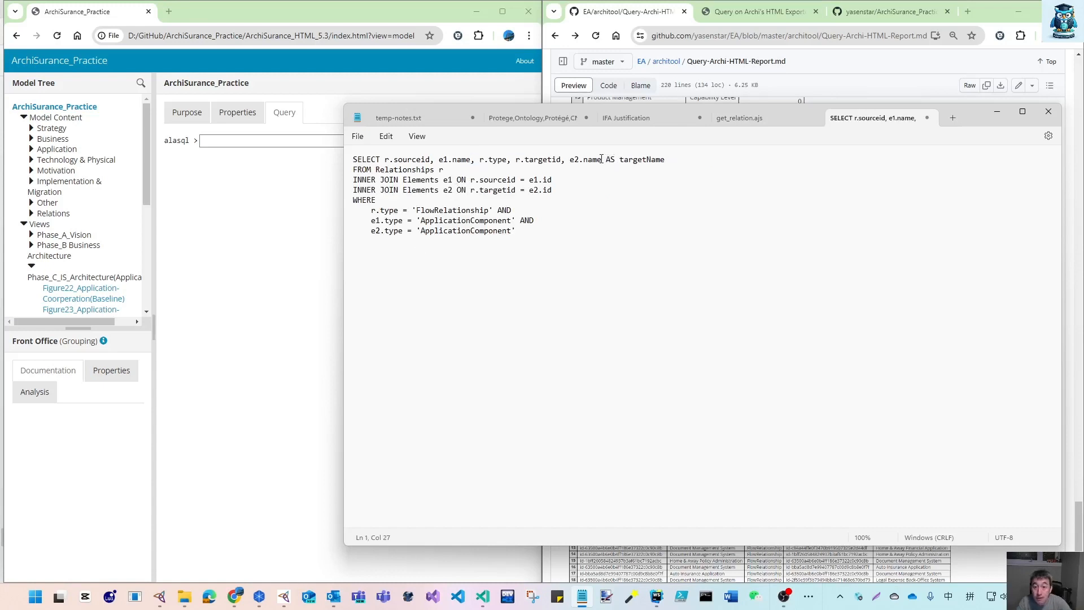
left_click_drag(602, 161, 667, 161)
key("Delete")
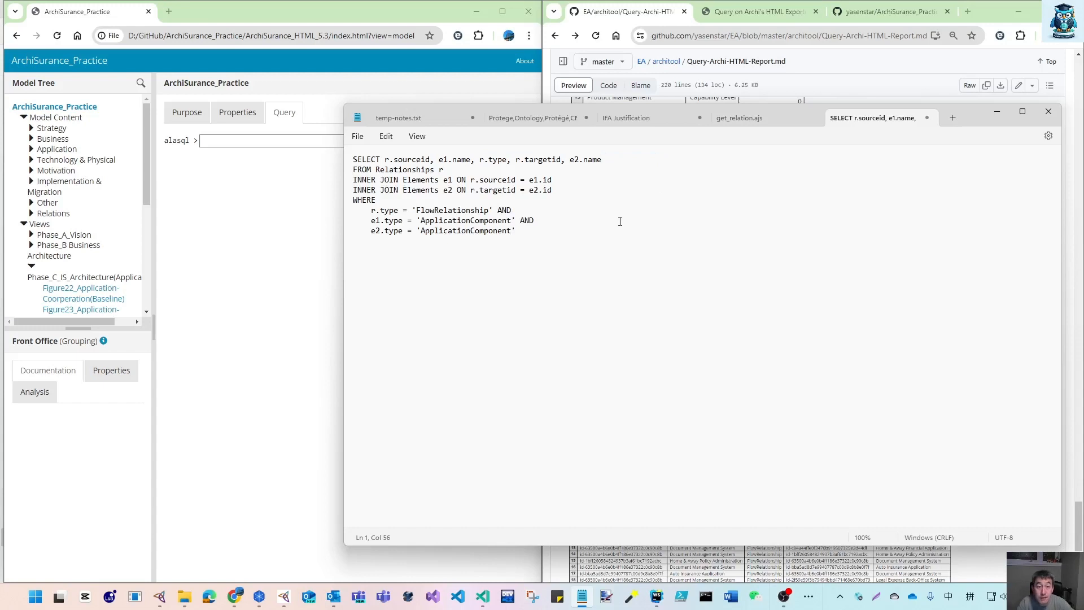
- Add the column r.name between r.type and r.targetid in the SELECT line
left_click(514, 160)
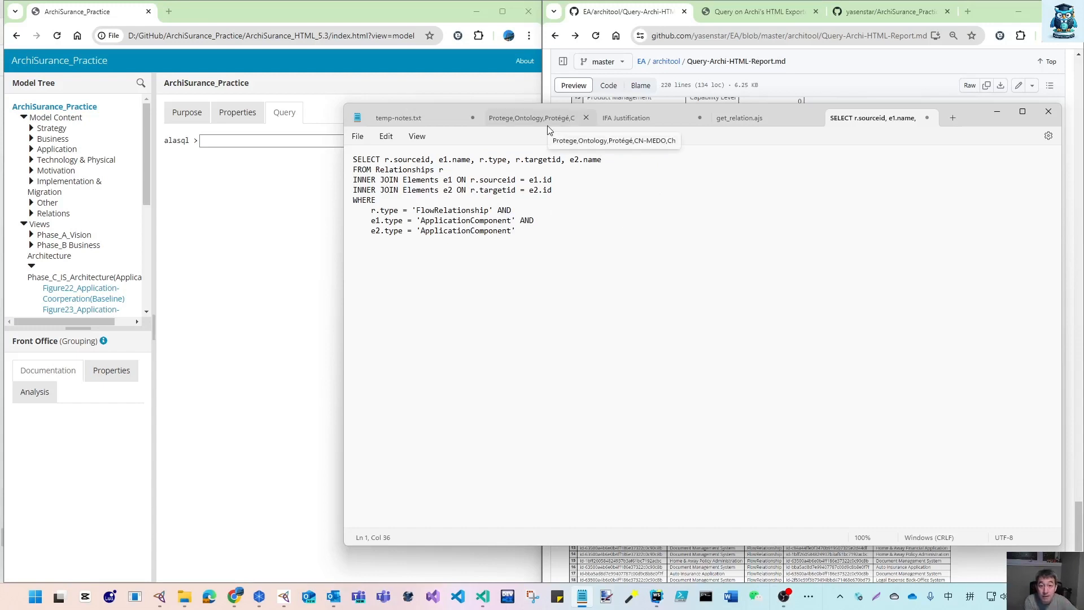
type("r")
key("shift")
type(".")
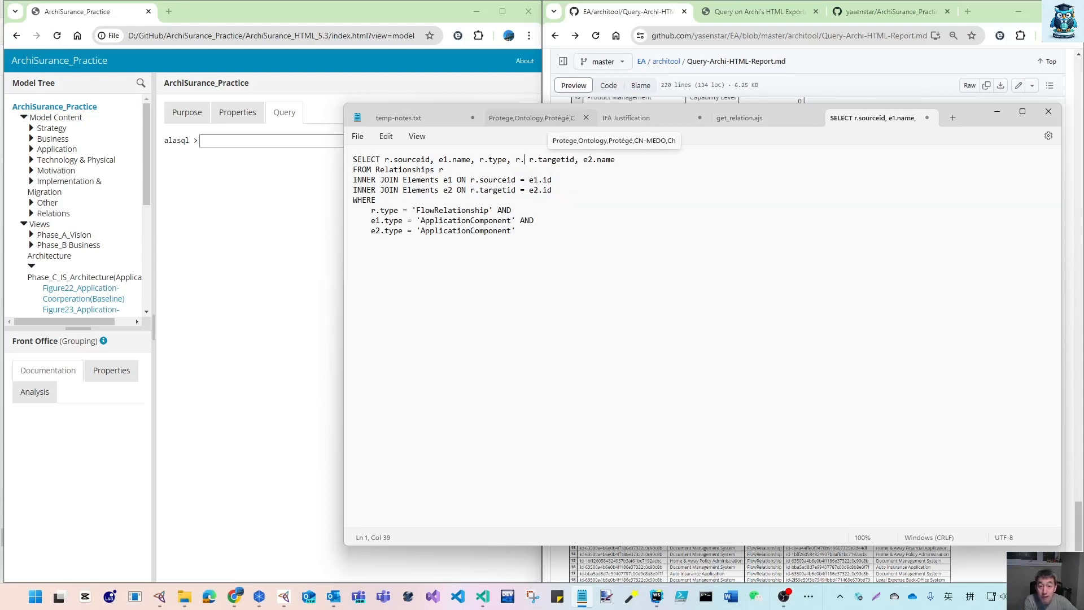
type("name,")
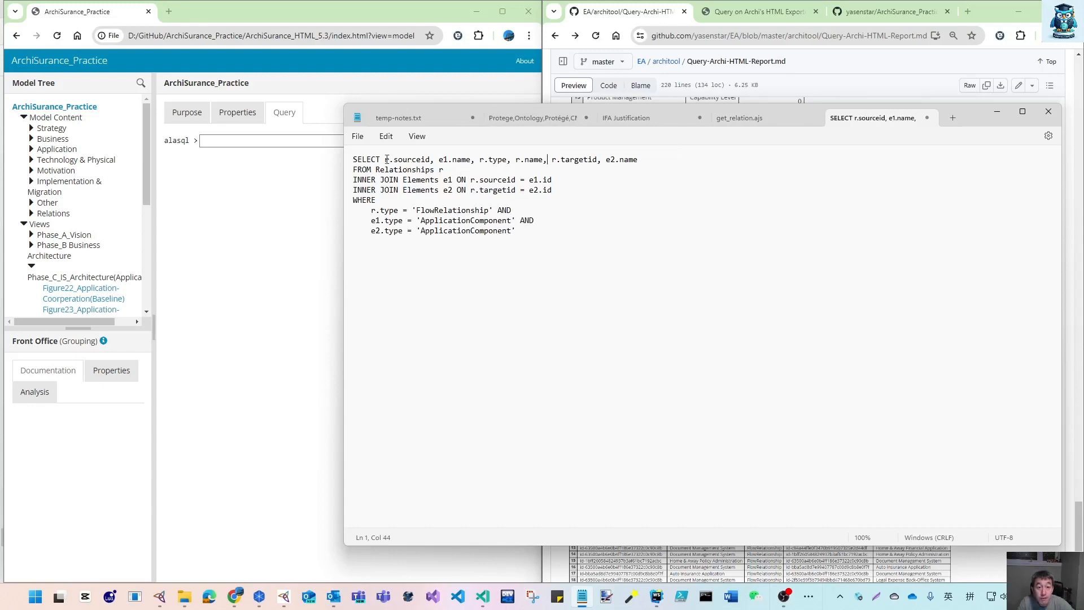
- Review how r.sourceid and e1.name in the SELECT line relate to the first join condition on e1.id
left_click_drag(385, 160, 472, 160)
left_click_drag(444, 180, 556, 180)
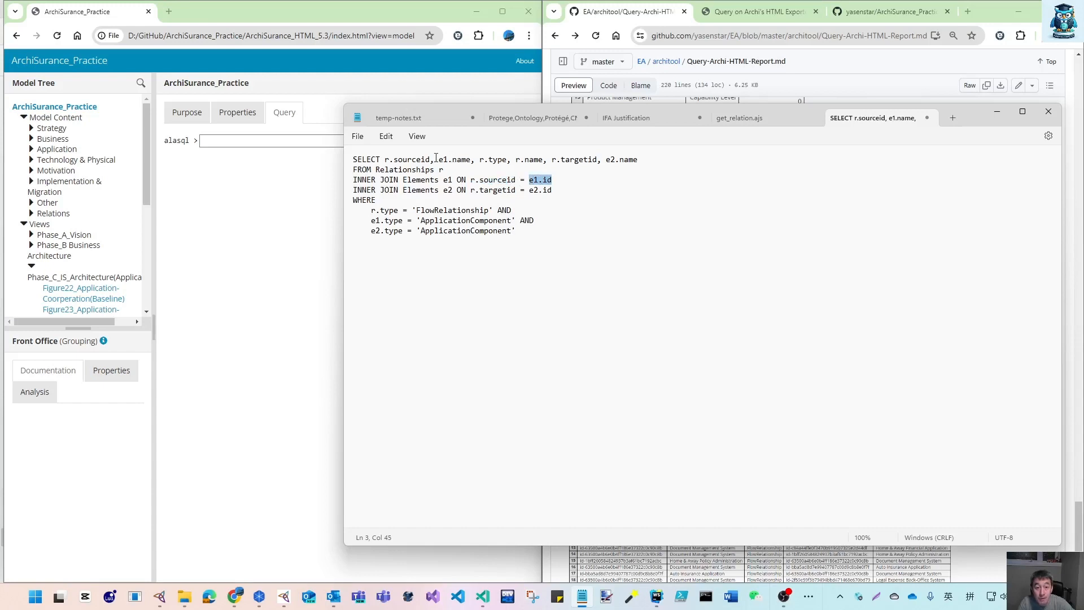
left_click_drag(440, 159, 471, 160)
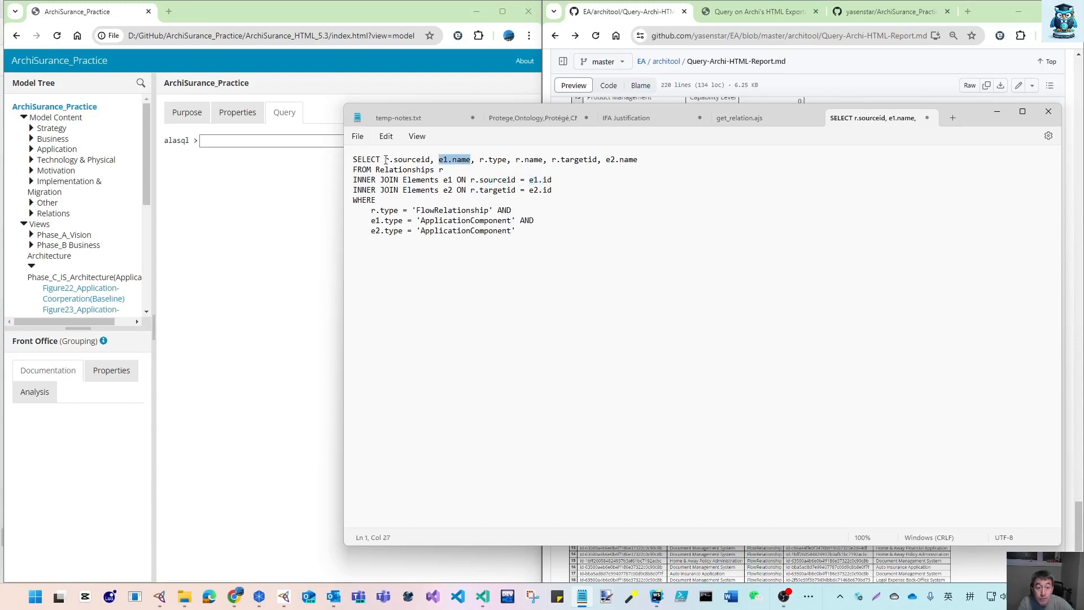
left_click_drag(386, 160, 432, 159)
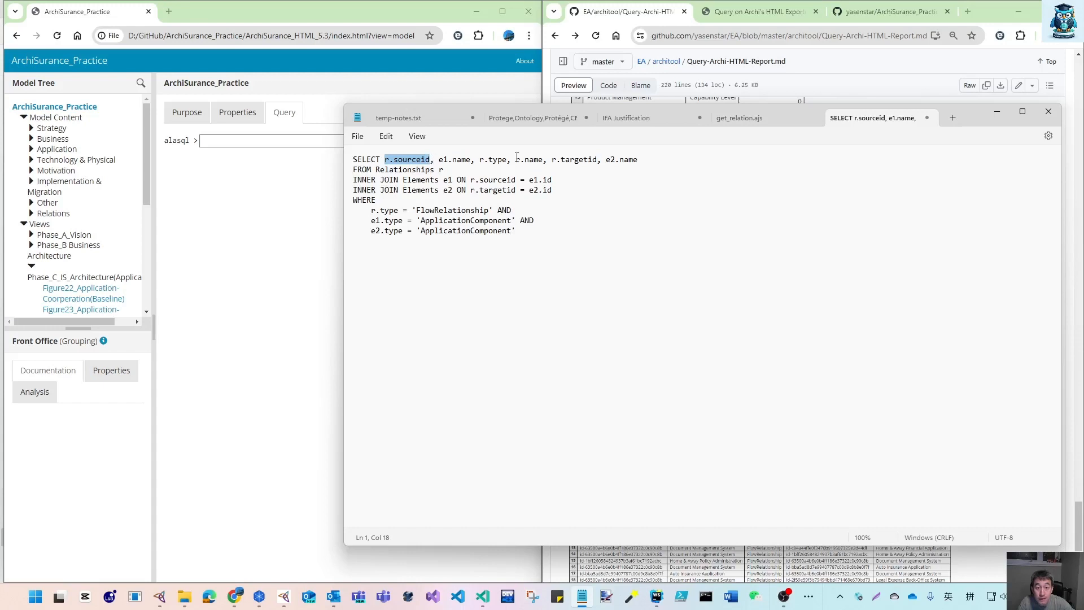
- Review the query's e2.name, r.type and r.name columns and its WHERE conditions on FlowRelationship and ApplicationComponent
left_click_drag(554, 159, 641, 162)
left_click(606, 160)
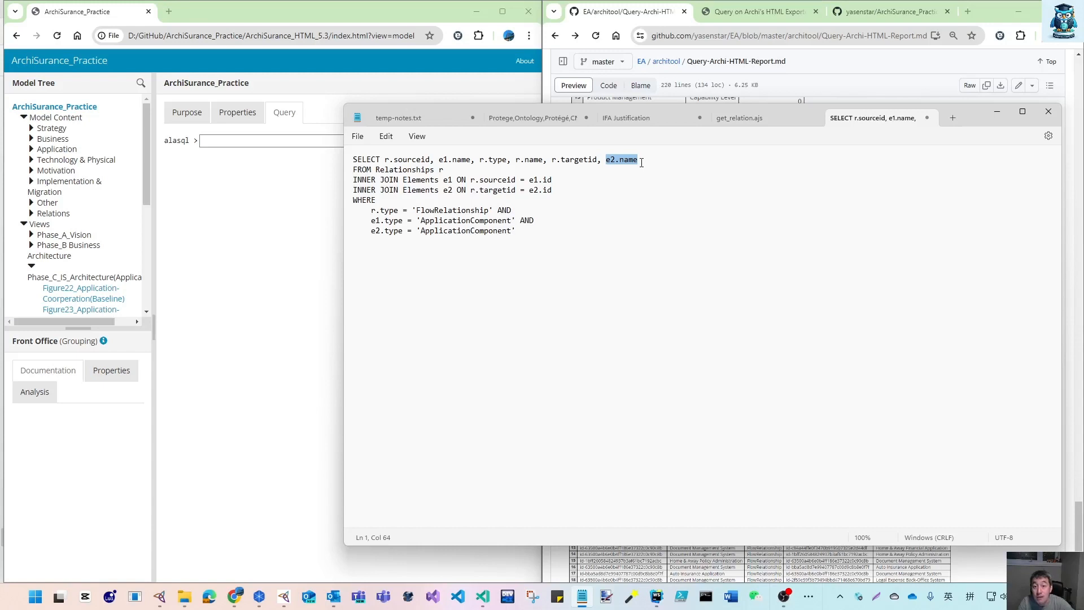
left_click_drag(479, 160, 544, 160)
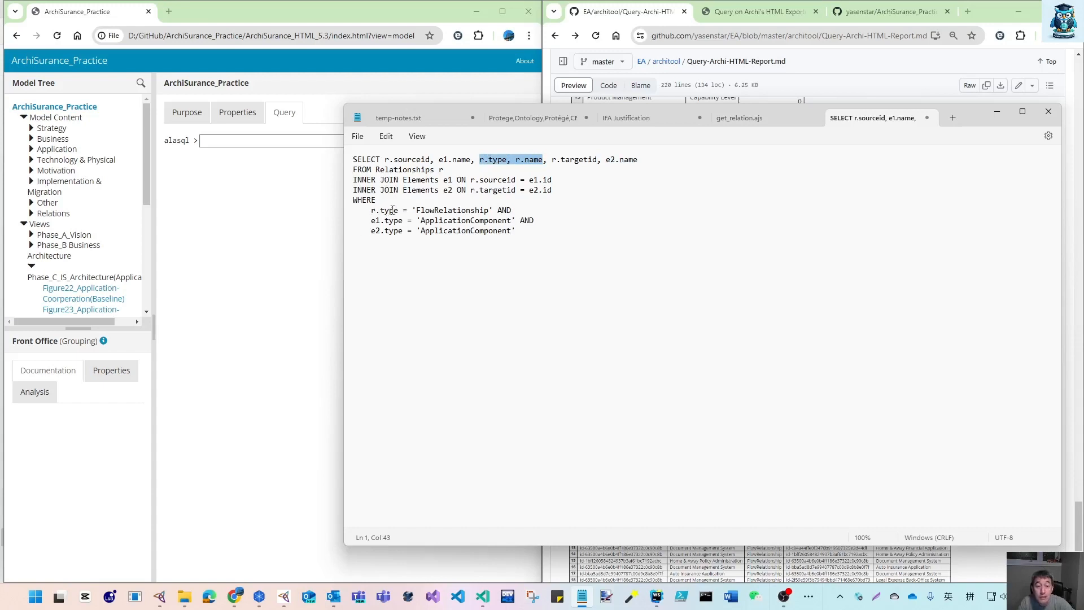
left_click_drag(417, 210, 490, 209)
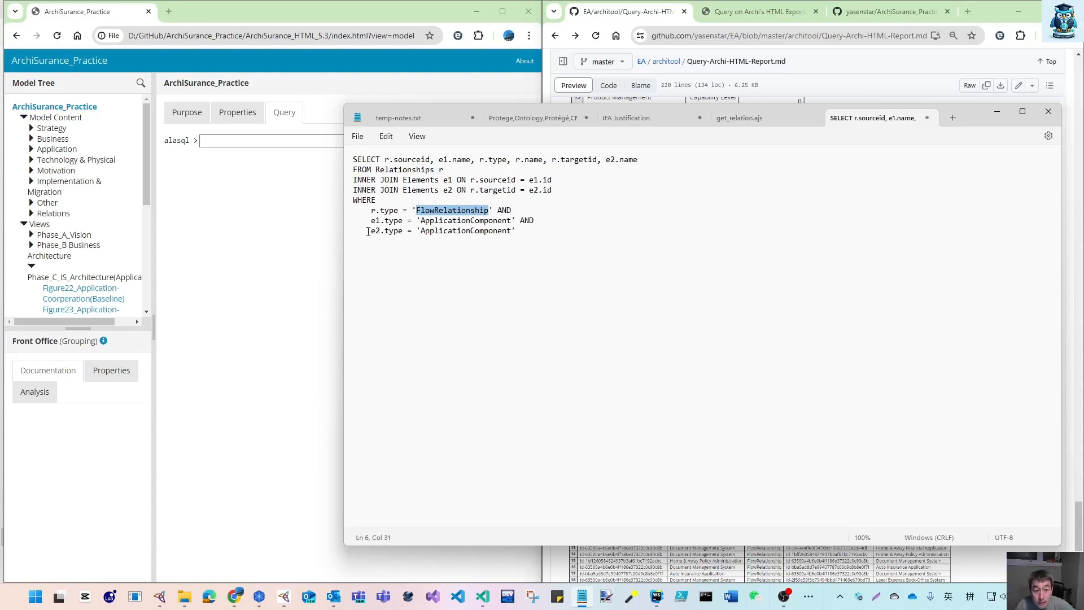
left_click_drag(371, 220, 405, 221)
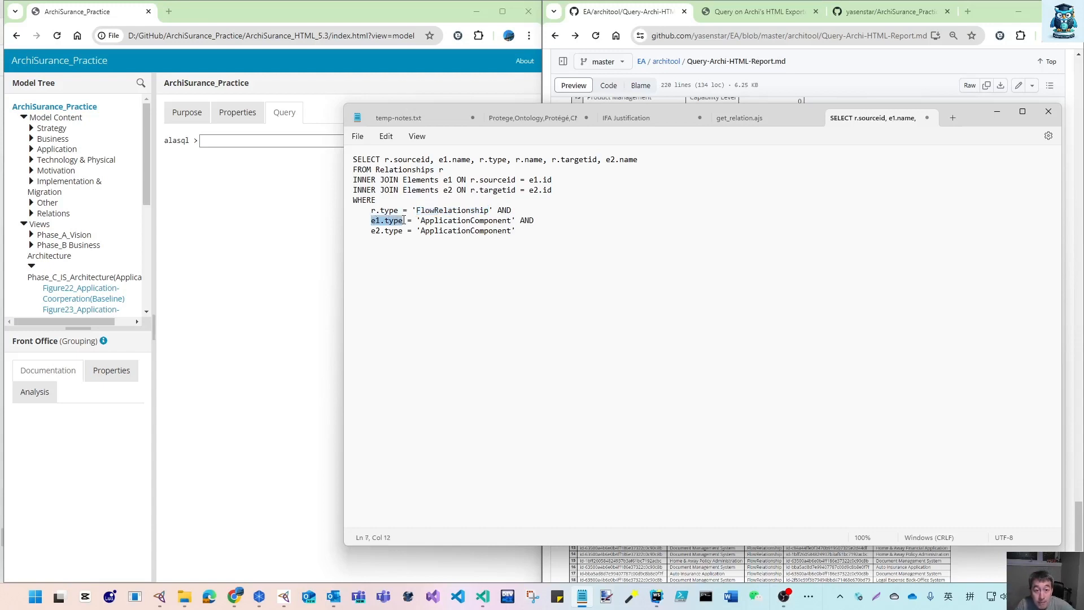
left_click_drag(372, 231, 512, 220)
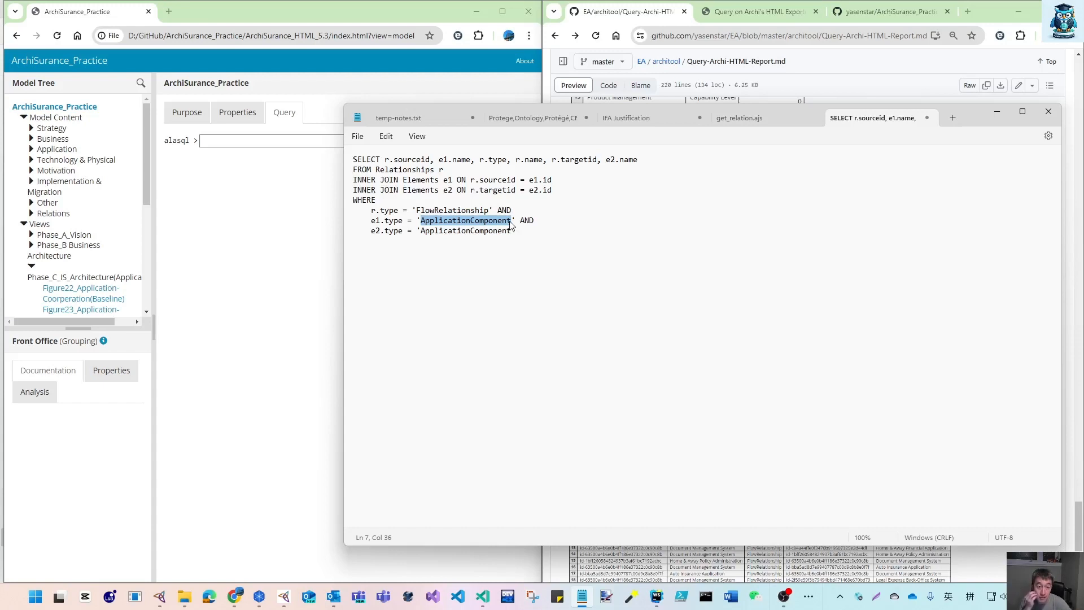
- Copy the whole alias-free query from Notepad and run it in the ArchiSurance report's alasql console
left_click_drag(515, 230, 344, 161)
left_click(254, 141)
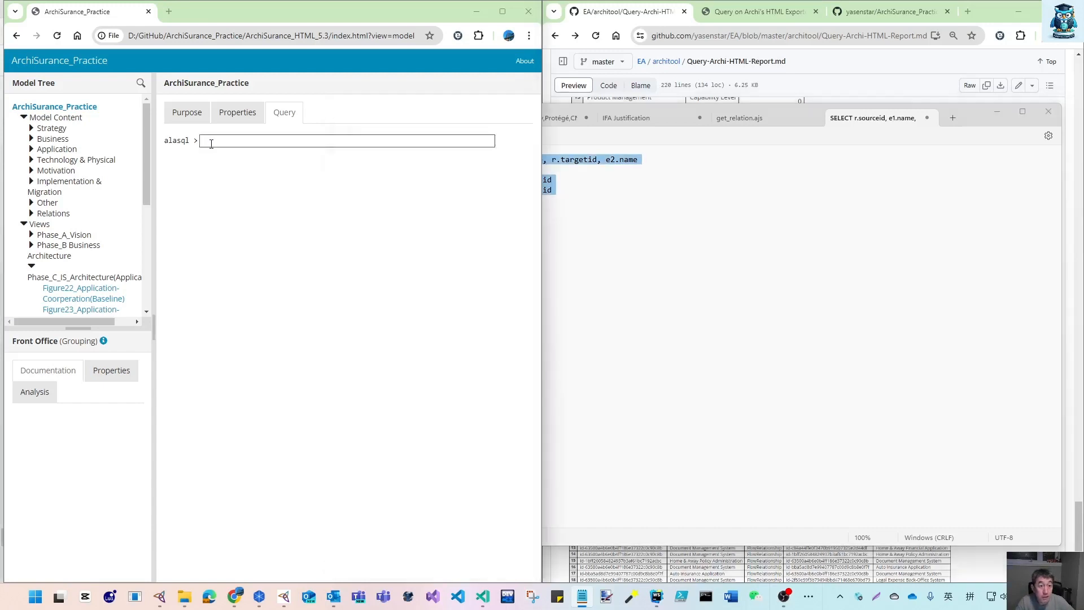
type("SELECT r.sourceid, e1.name, r.type, r.name, r.targetid, e2.name FROM Relationships r INNER JOIN Elements e1 ON r.sourceid = e1.id INNER JOIN Elements e2 ON r.targetid = e2.id WHERE     r.type = 'FlowRelationship' AND     e1.type = 'ApplicationComponent' AND     e2.type = 'ApplicationComponent'")
key("Return")
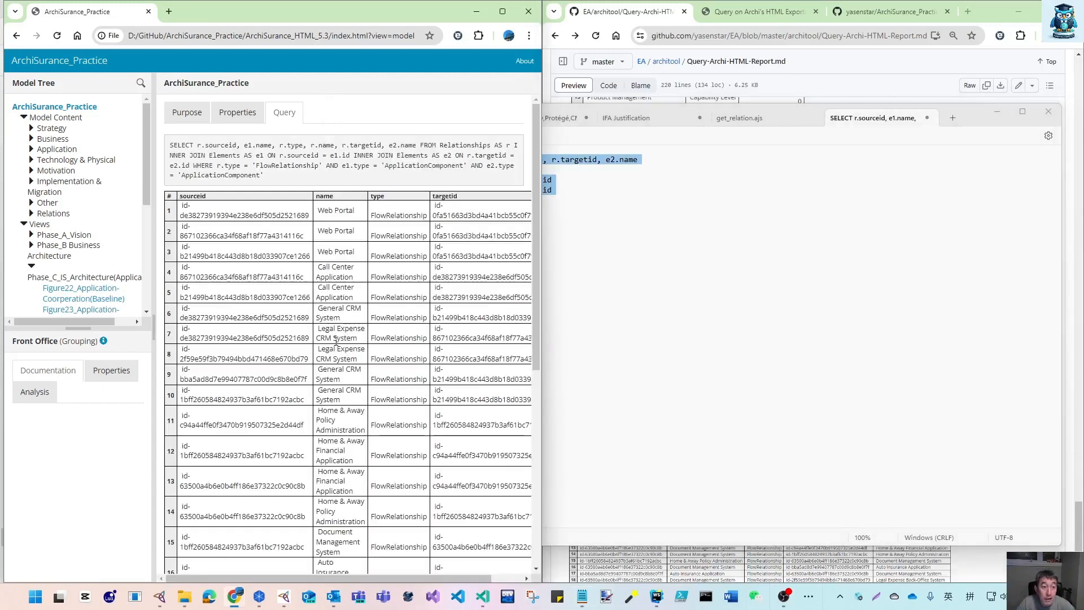
- Compare the result table's columns with the e1.name, r.name and e2.name columns in the Notepad query
left_click(547, 210)
left_click(409, 161)
left_click(491, 160)
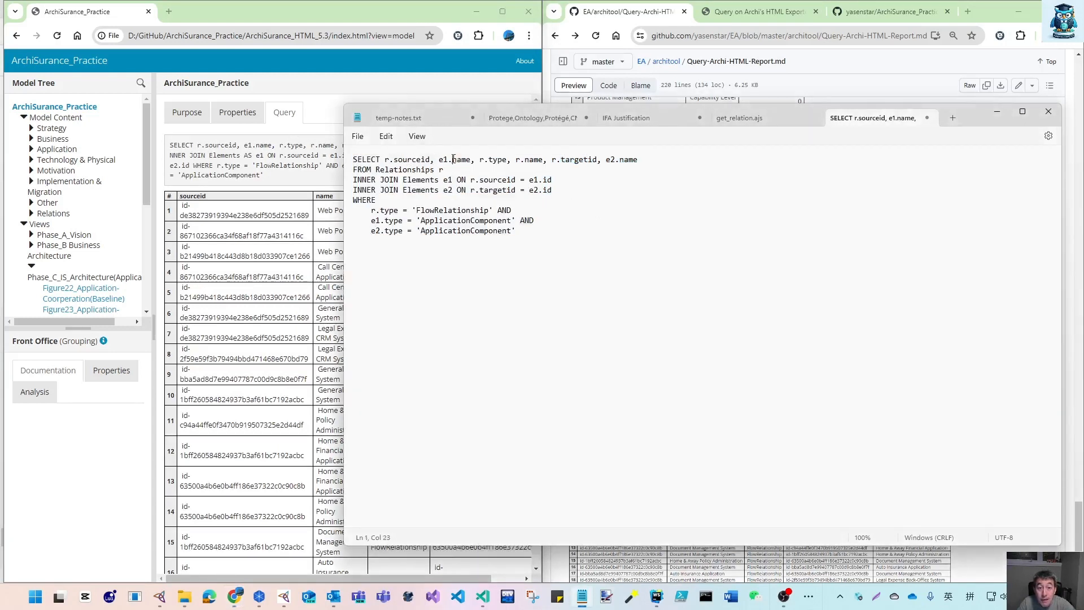
left_click(571, 159)
left_click(253, 245)
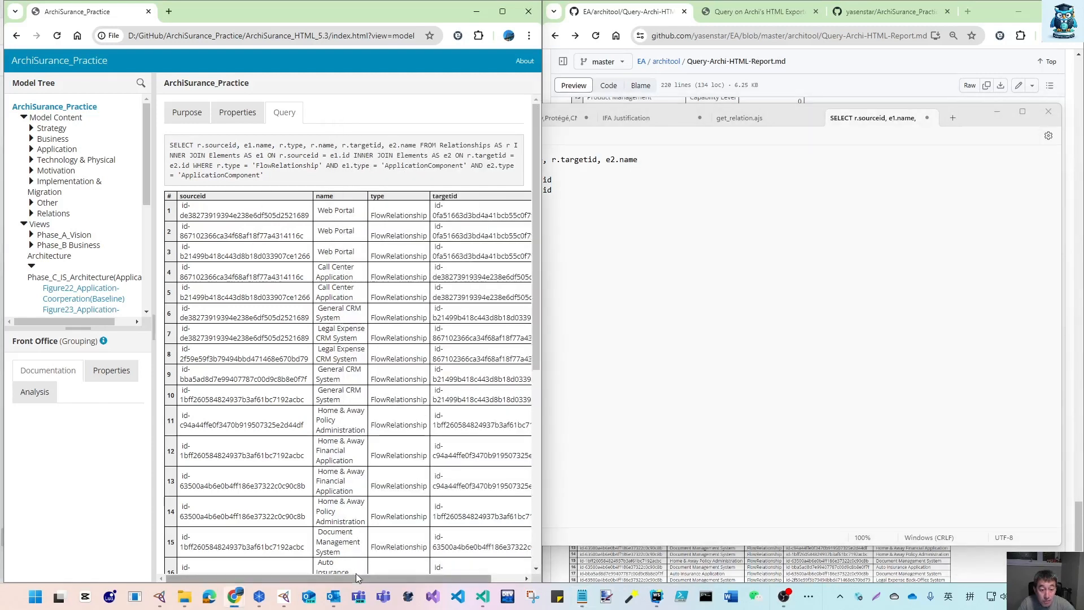
mouse_move(356, 578)
left_mouse_down()
mouse_move(427, 579)
mouse_move(338, 574)
mouse_move(371, 574)
mouse_move(354, 574)
left_mouse_up()
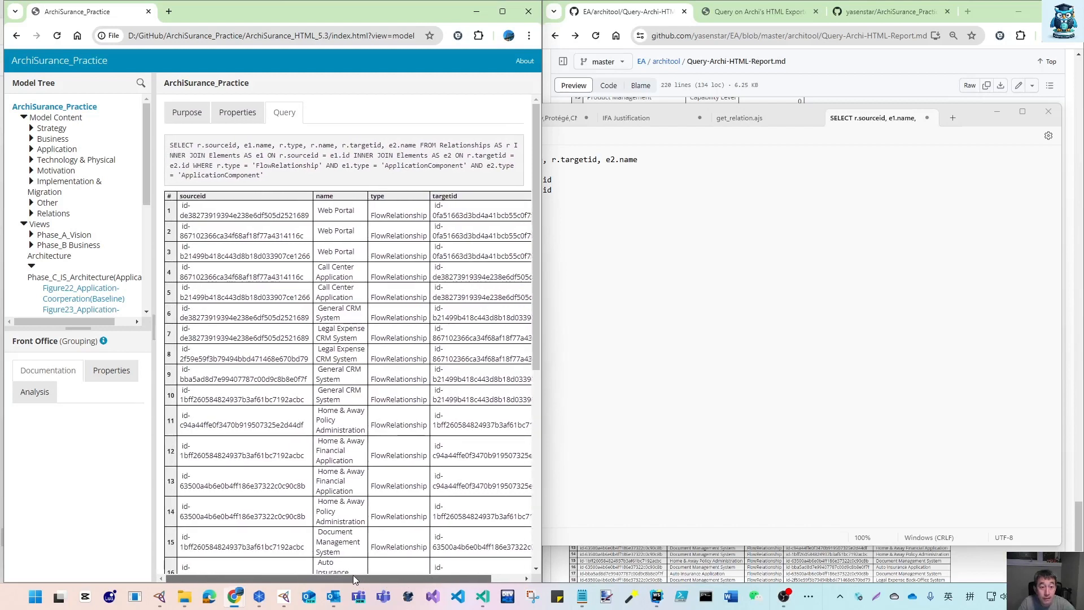
left_click(612, 387)
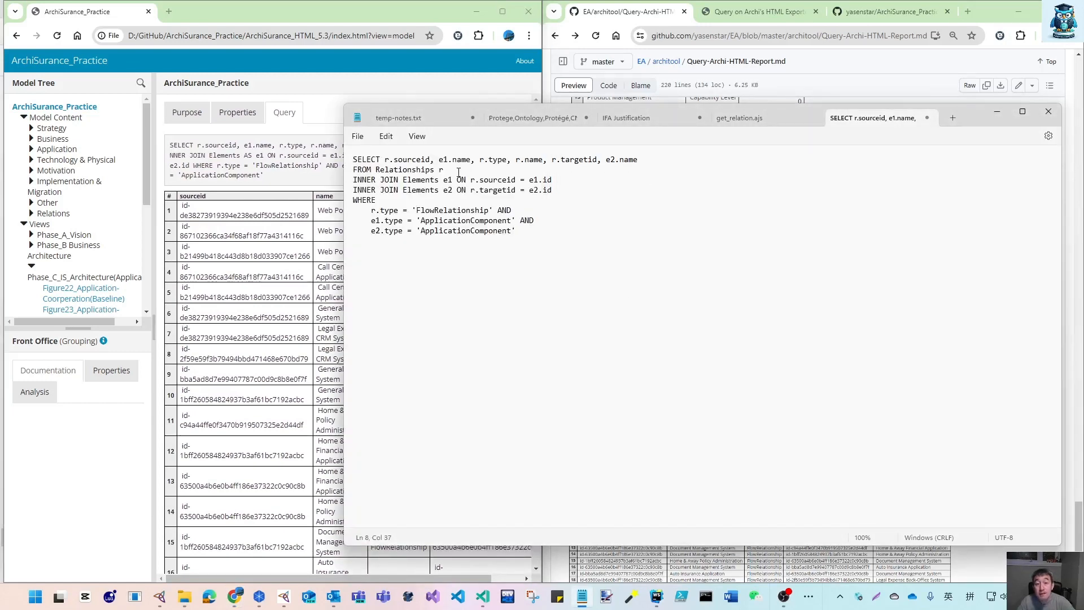
left_click(332, 263)
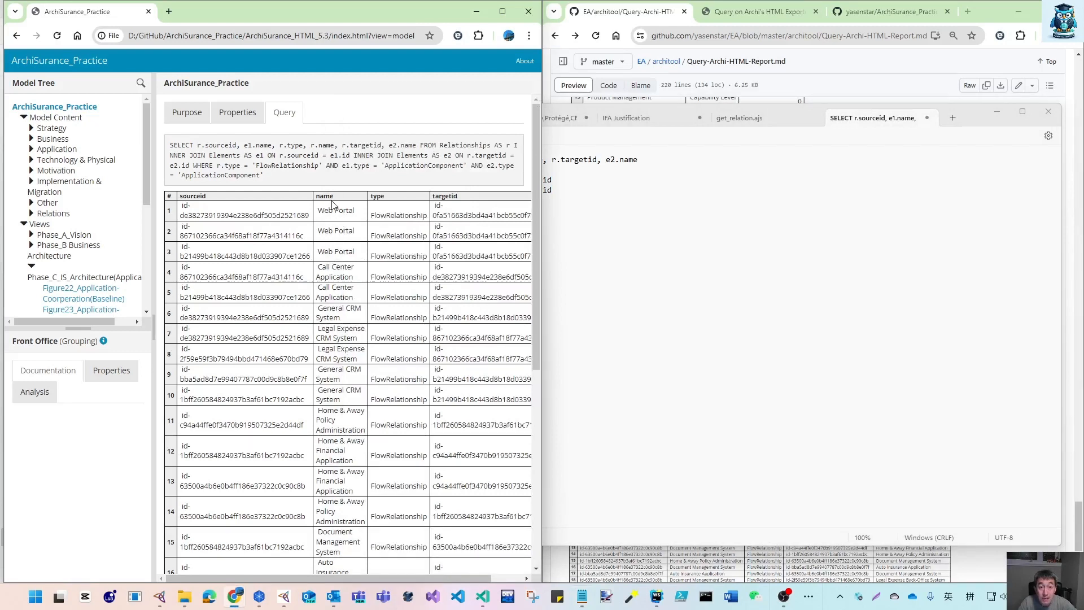
left_click(613, 186)
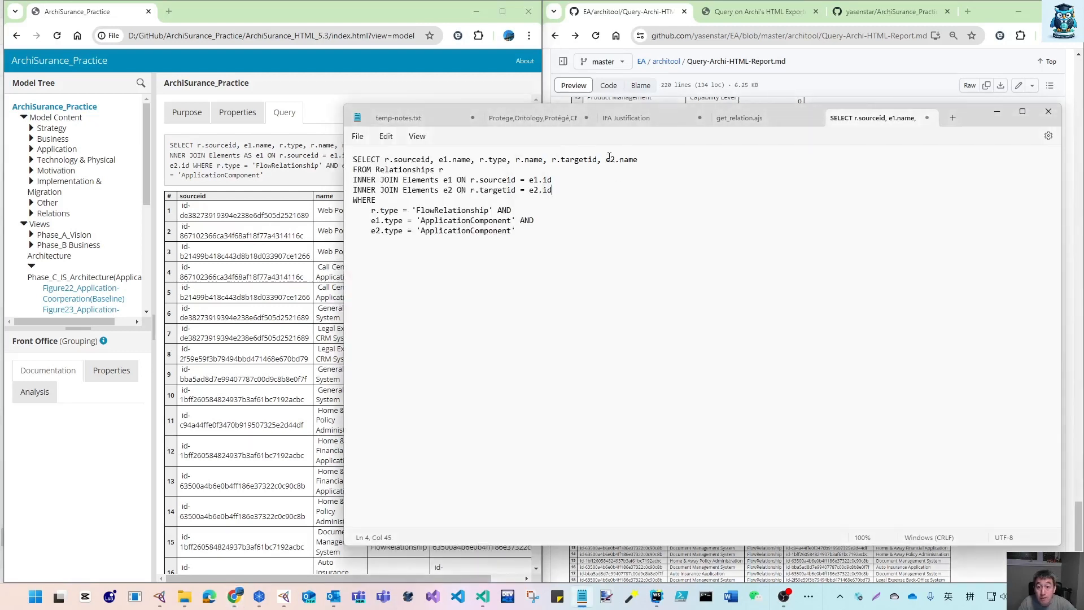
double_click(454, 160)
left_click_drag(539, 158, 639, 160)
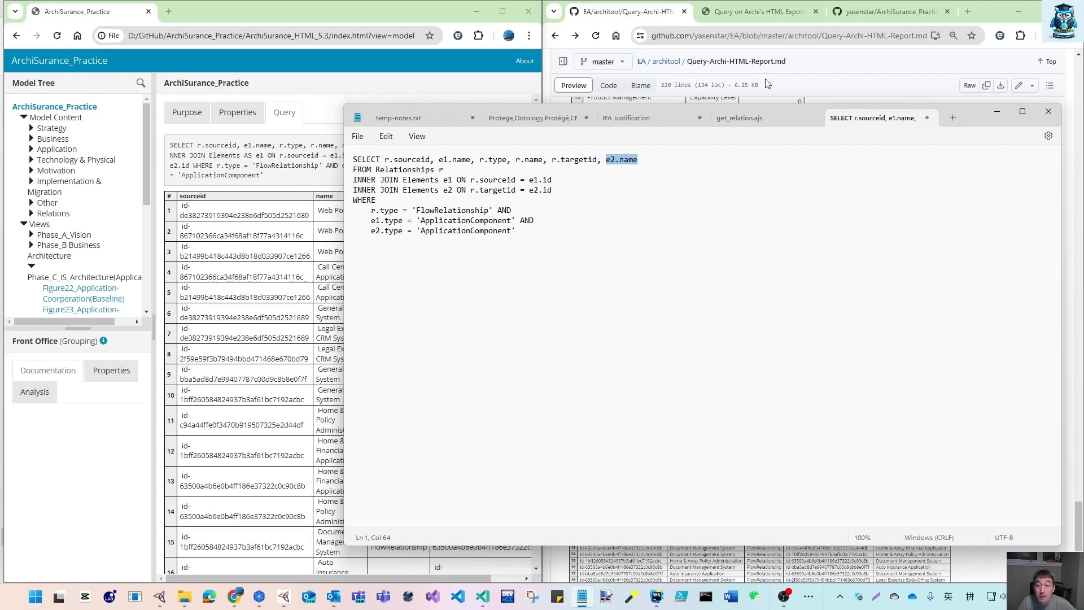
- Copy the guide's application cooperation query with its aliases into a fresh alasql console in the ArchiSurance report
left_click(825, 84)
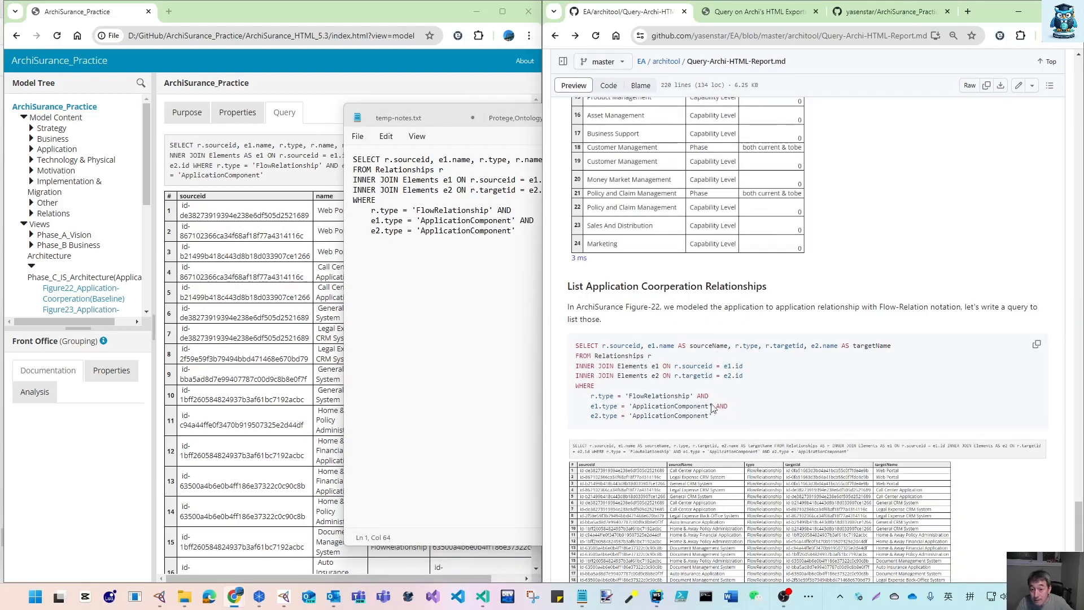
left_click_drag(718, 418, 567, 351)
key("ctrl+c")
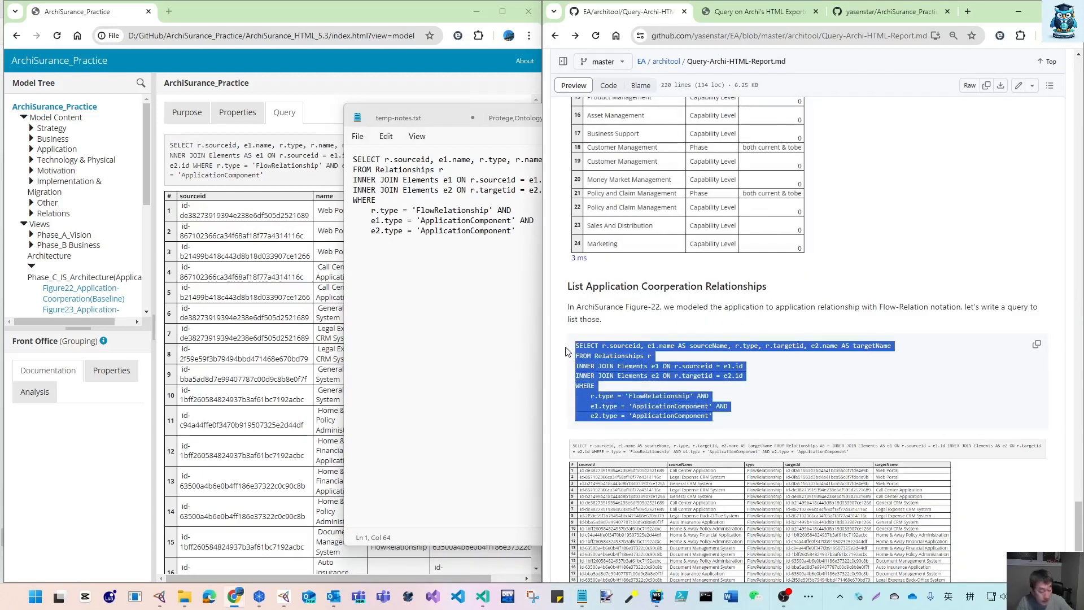
left_click(326, 110)
left_click(85, 107)
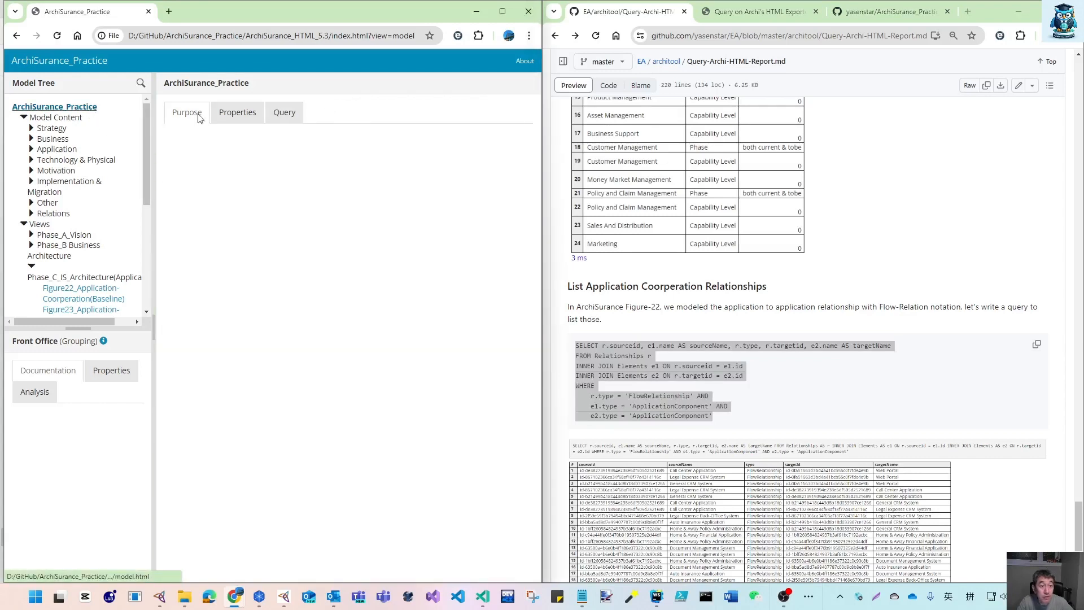
left_click(285, 113)
left_click(254, 141)
key("ctrl+v")
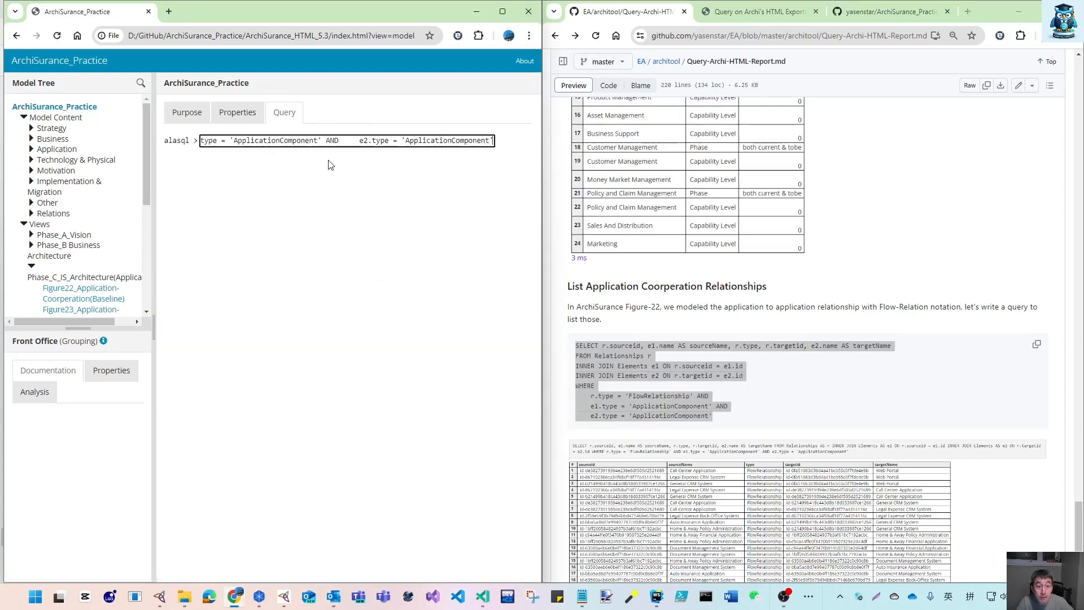
- Insert r.name AS relationName between r.type and r.targetid in the console query and run it
key("Home")
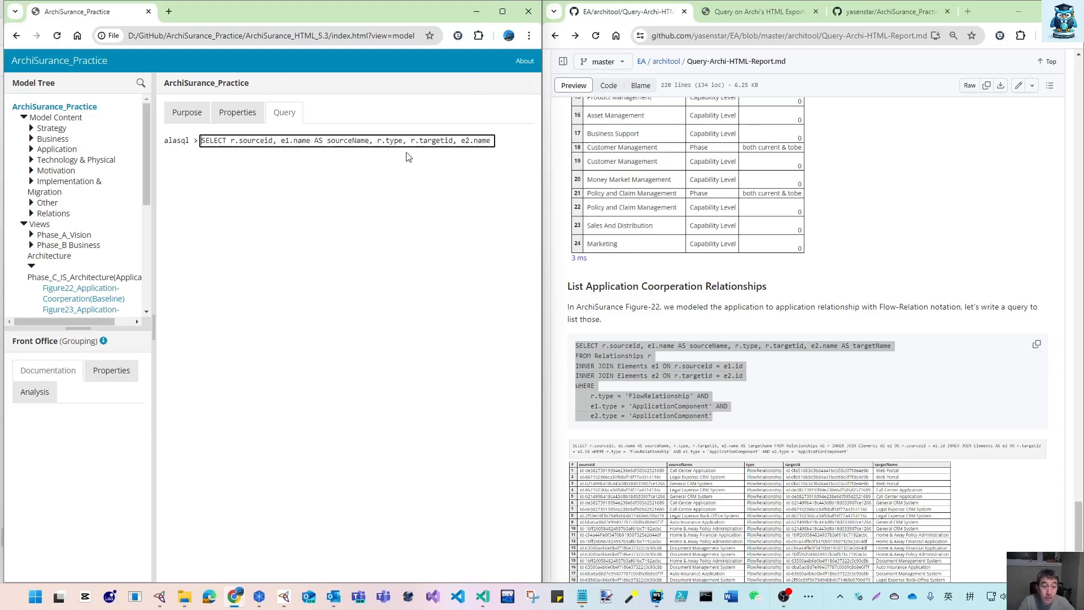
left_click(410, 142)
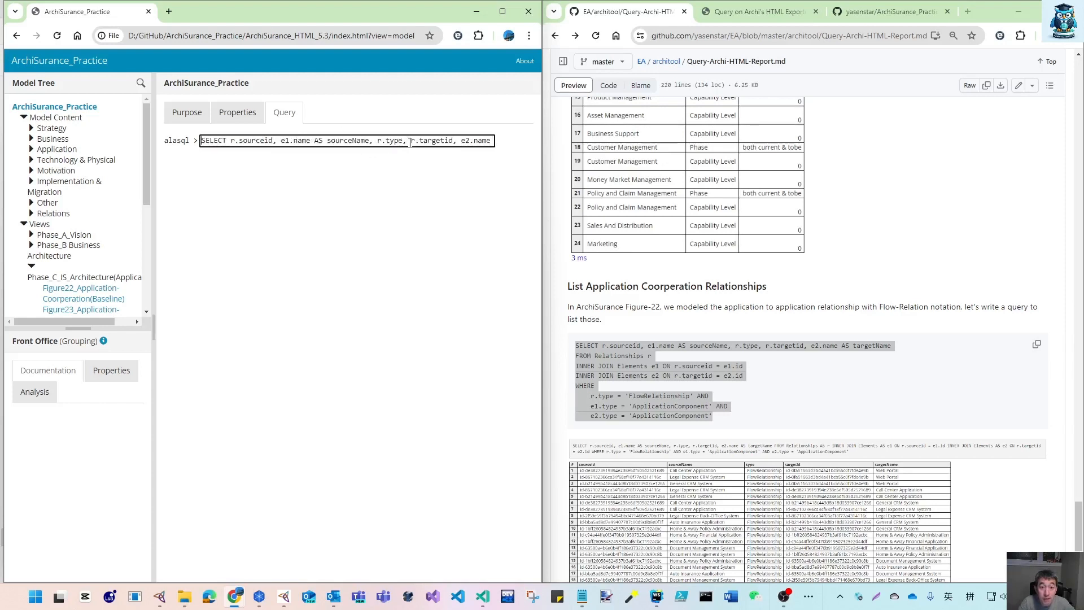
type("r.name ")
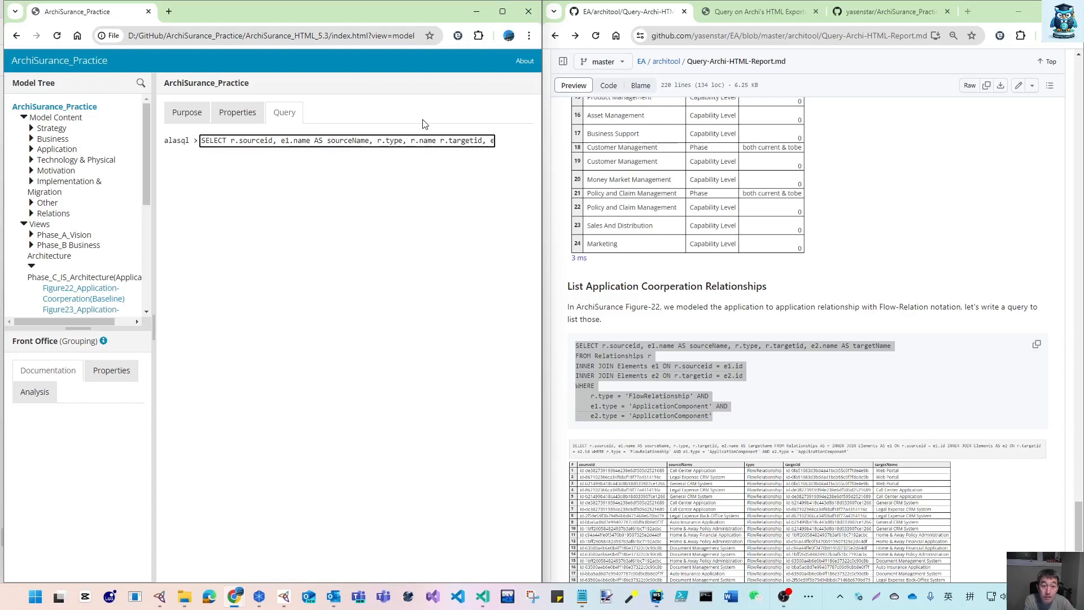
type("AS")
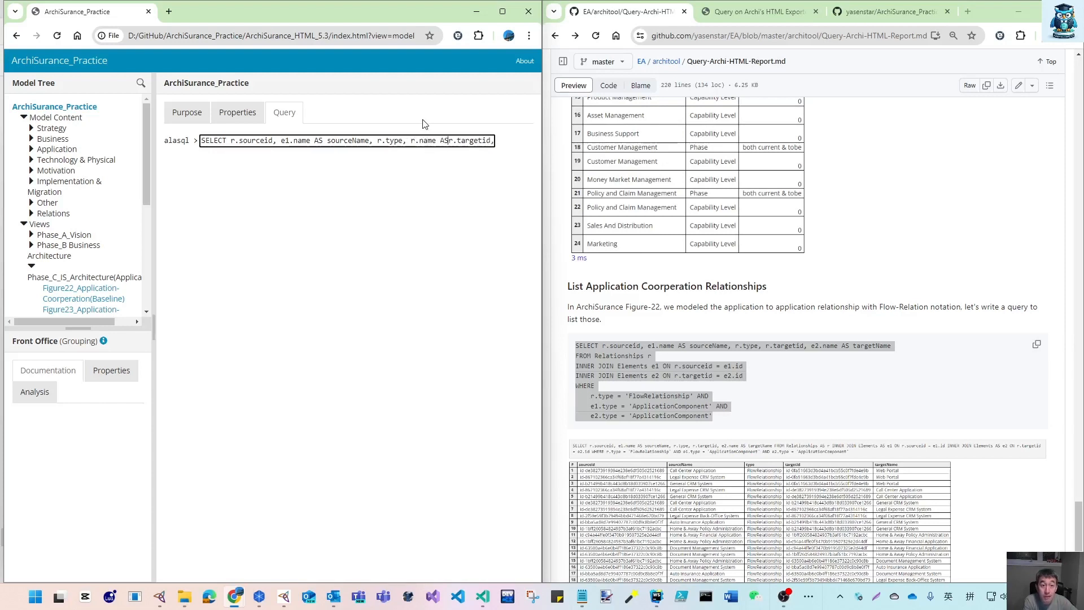
type(" rlati")
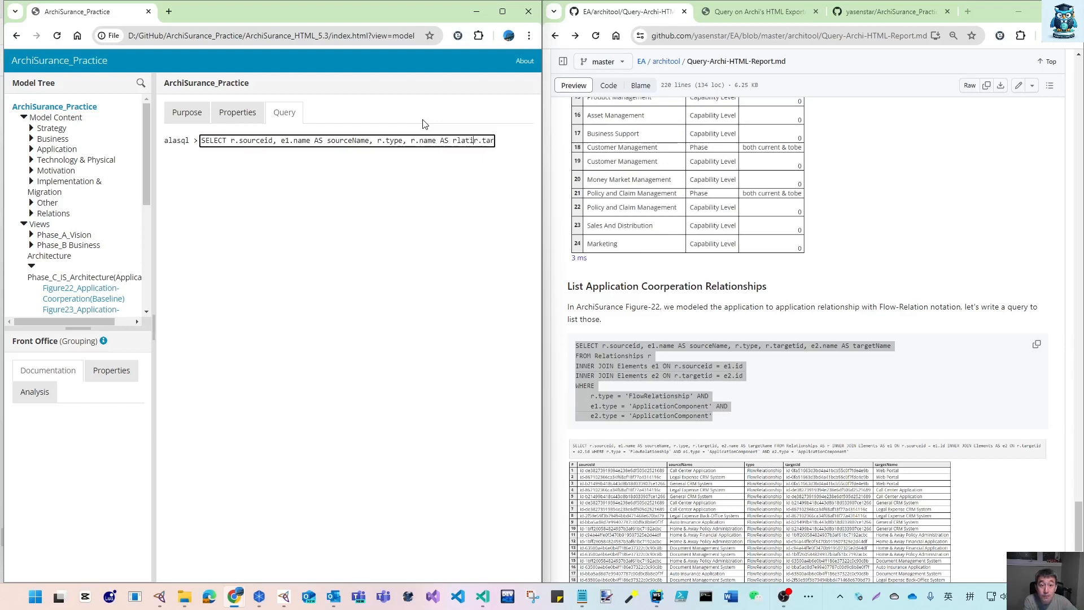
key("BackSpace")
type("elationName")
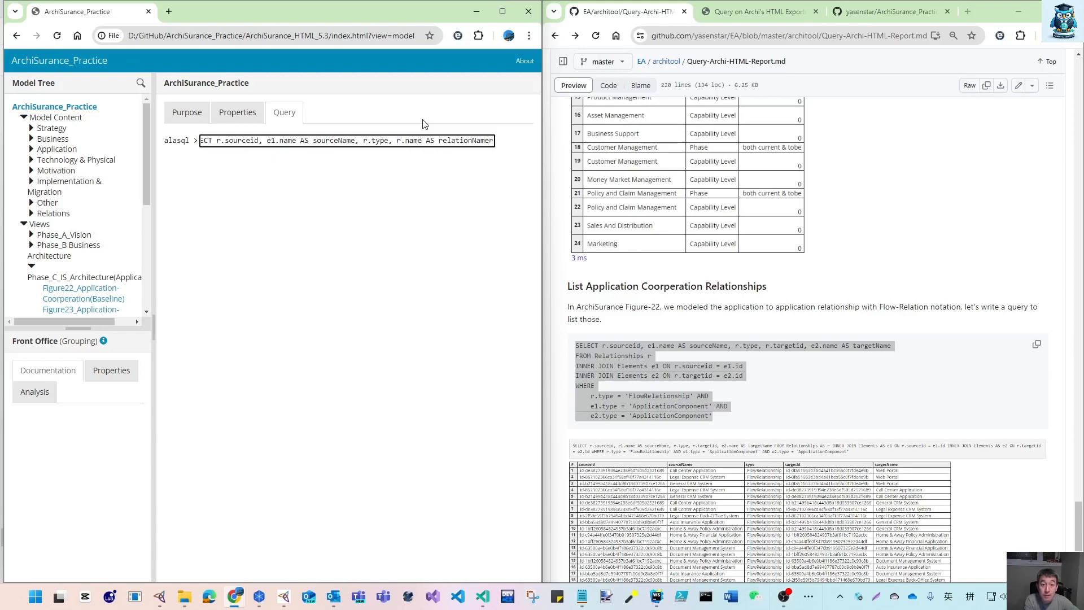
key("BackSpace")
type(",")
key("Return")
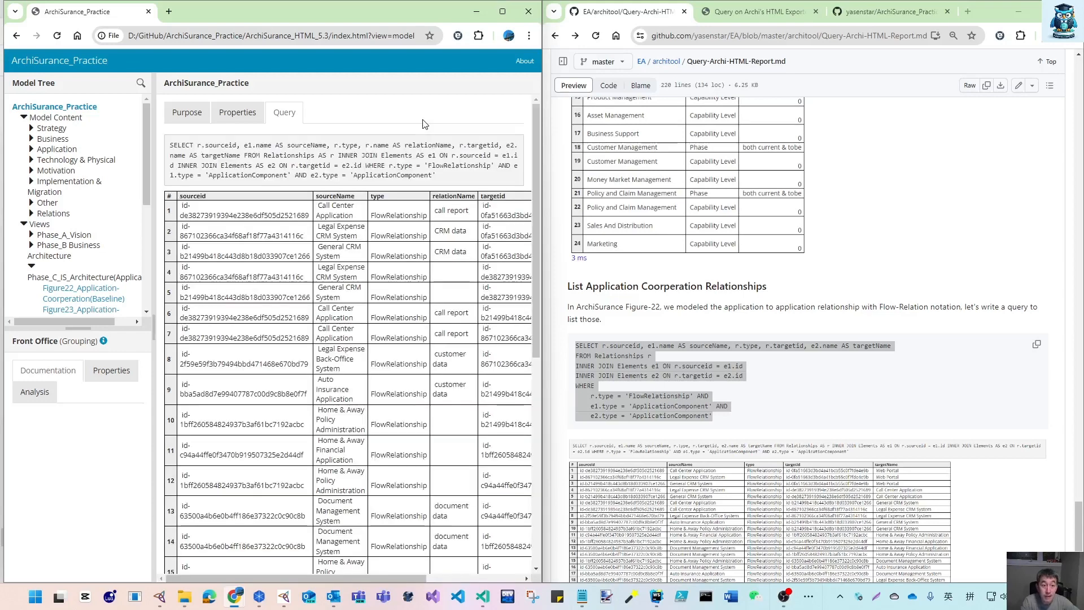
- Maximize the report window and examine how the aliased name columns in the query map to the result table's columns
left_click(502, 11)
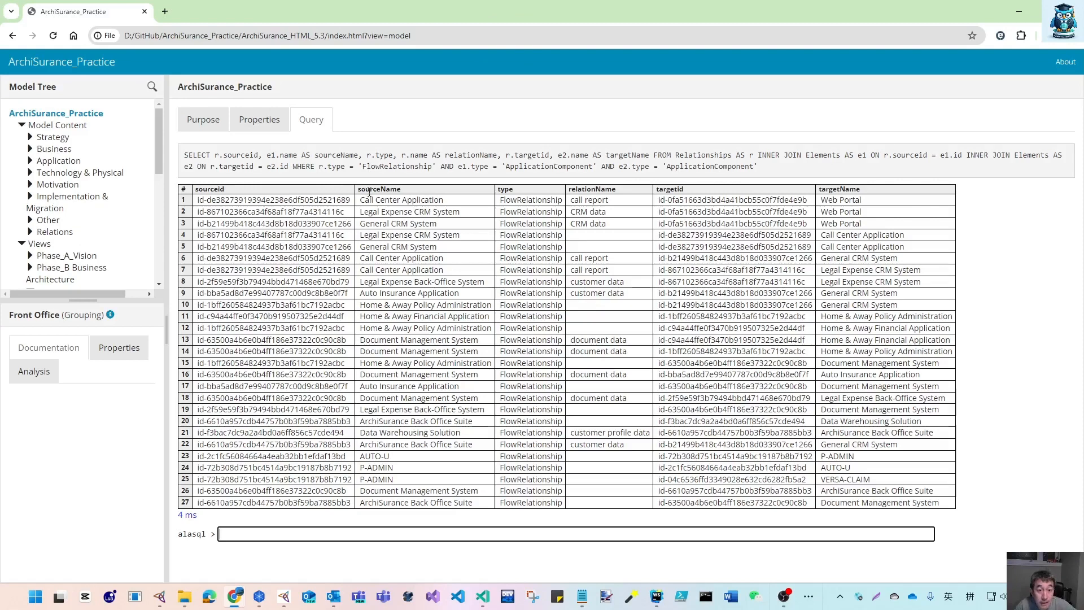
double_click(436, 155)
left_click(403, 155)
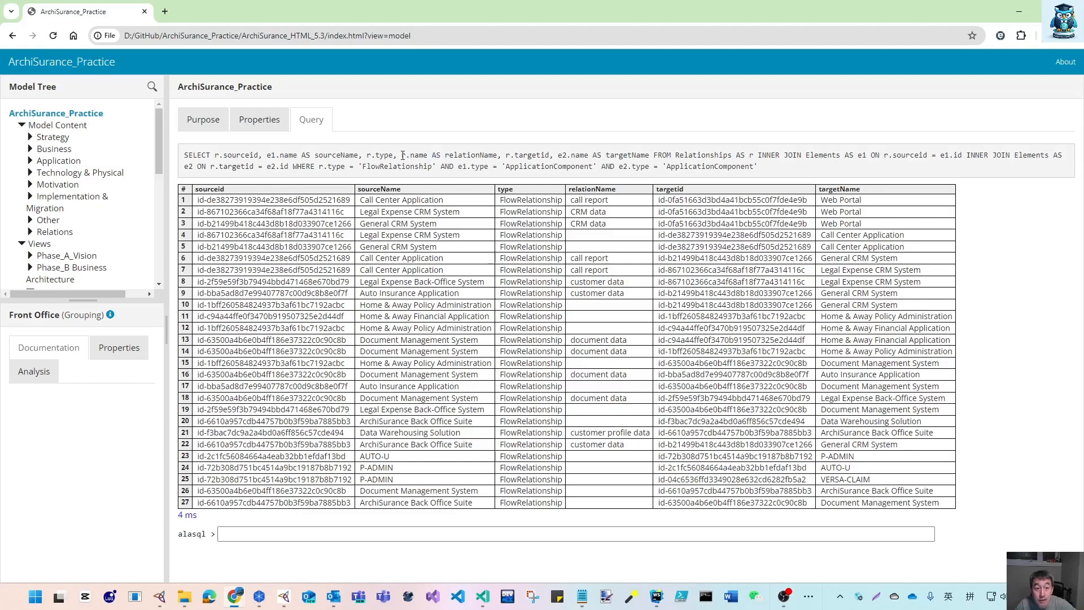
left_click_drag(266, 155, 297, 155)
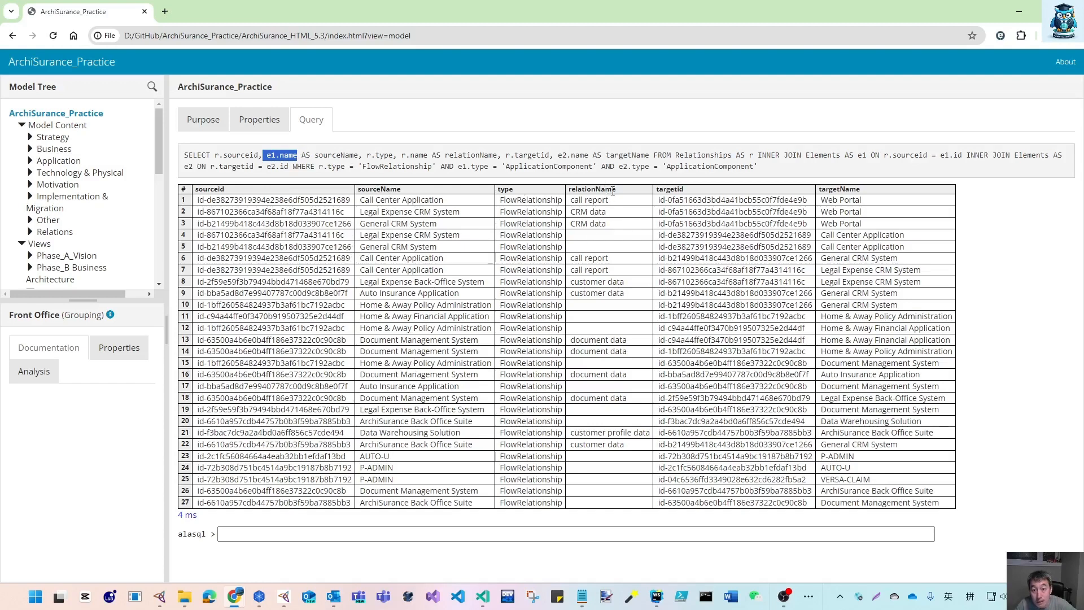
left_click_drag(617, 210, 627, 351)
left_click(543, 162)
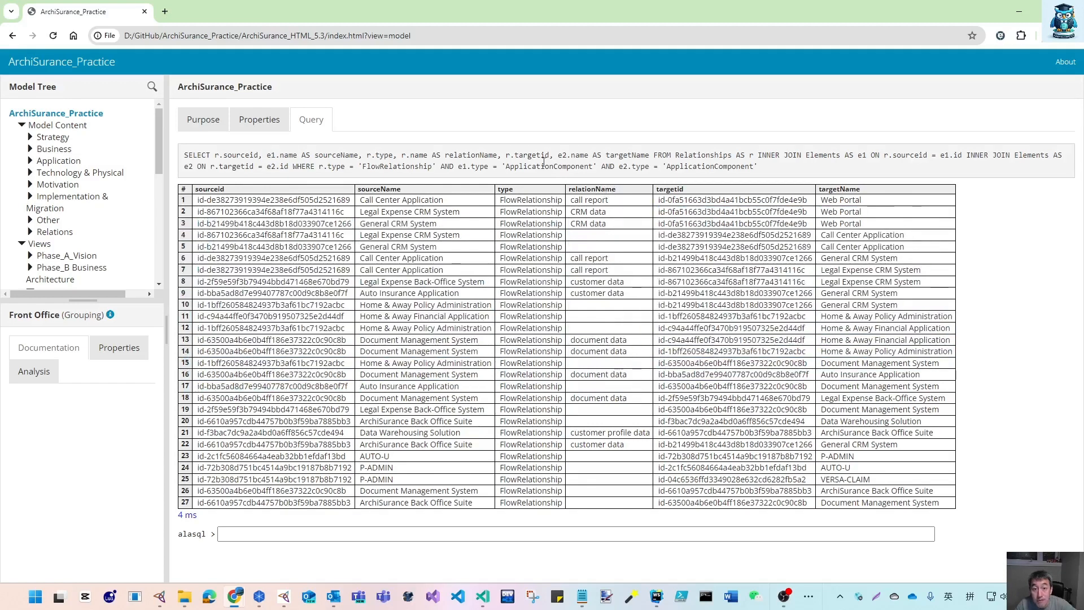
left_click_drag(402, 154, 654, 165)
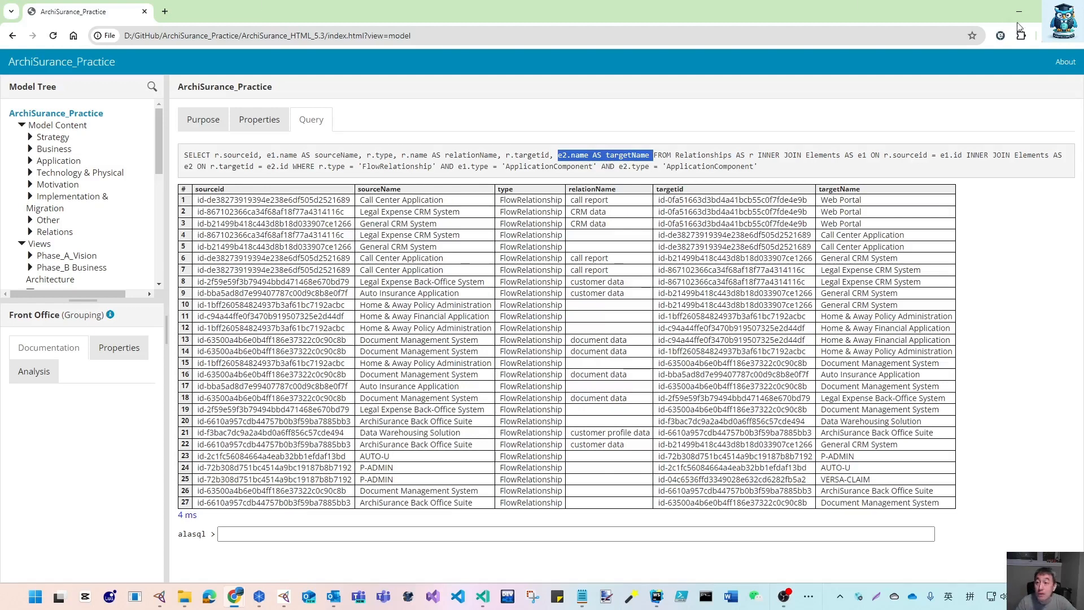
- Restore the report window beside the guide, stretch it to full height, and show the guide's Summary section
left_click(1038, 11)
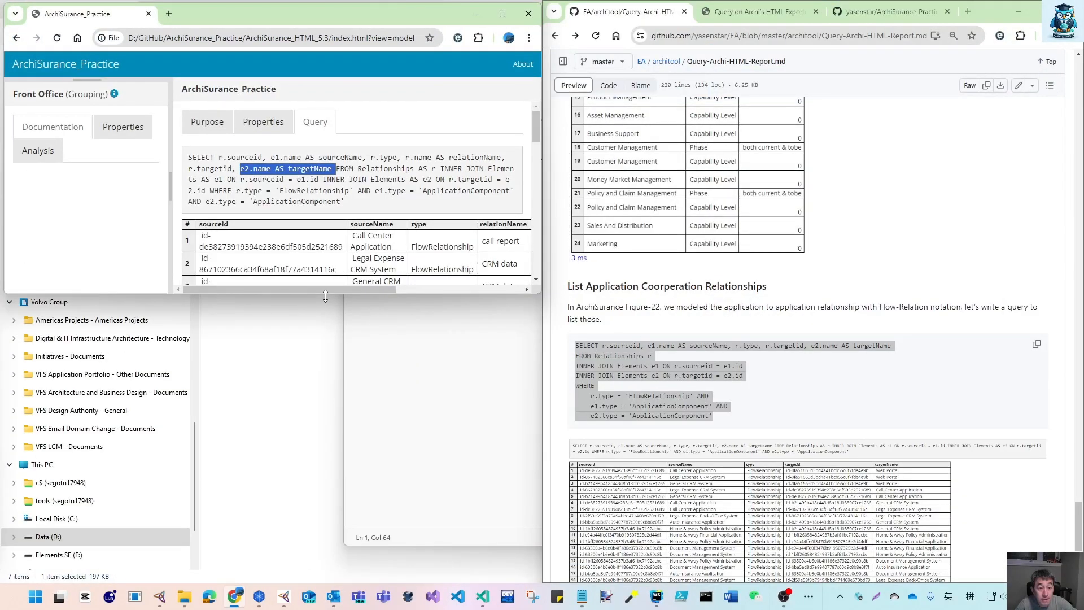
left_click_drag(325, 295, 325, 585)
scroll(718, 379, "down", 4)
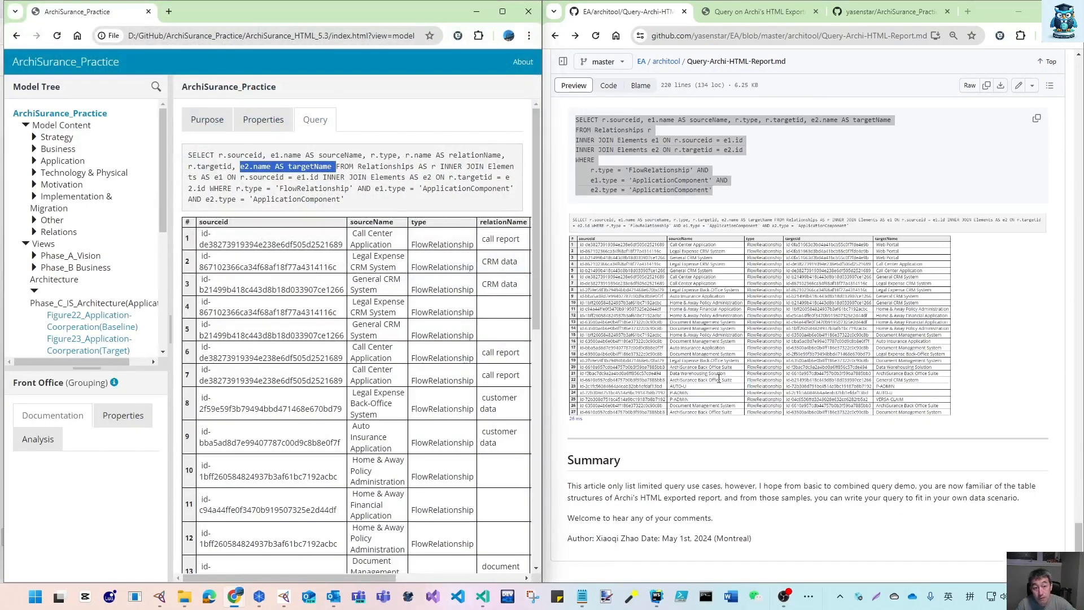